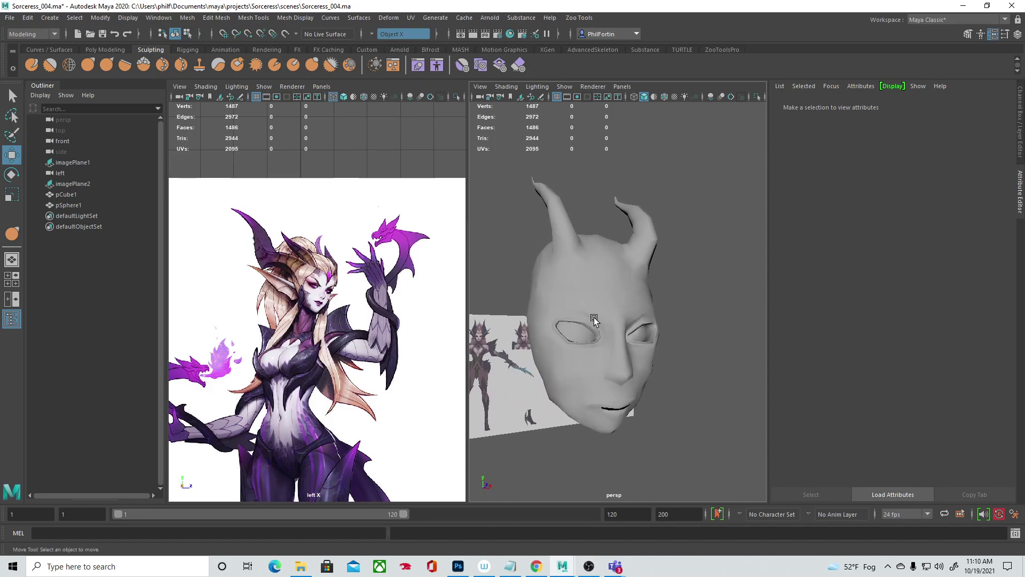
Step: Select the horned head mesh and examine its overall shape and wireframe from the front
left_click_drag(665, 365, 676, 404, "alt")
left_click(623, 338)
left_click_drag(700, 370, 623, 418)
left_click(613, 309)
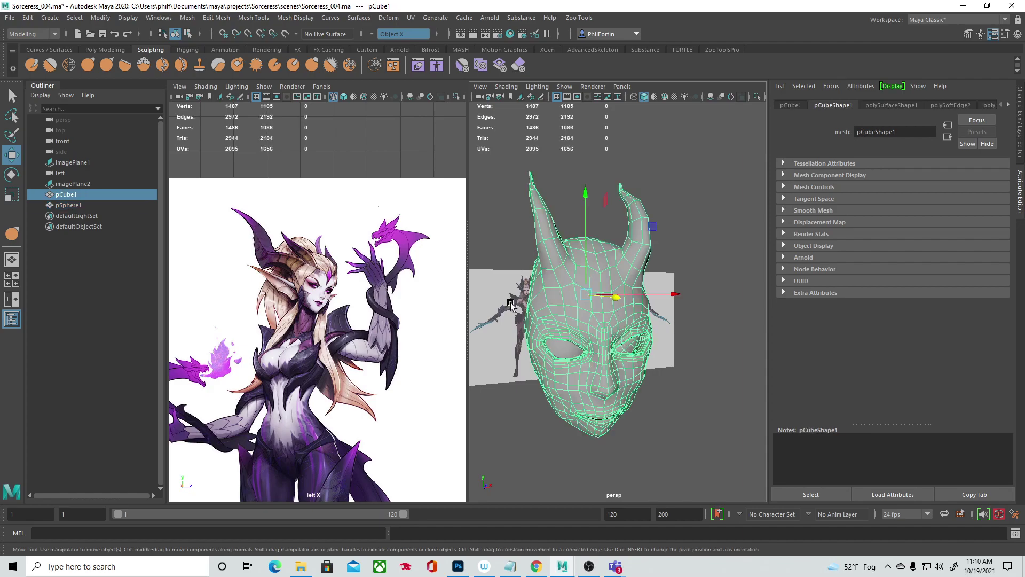
right_click_drag(540, 322, 637, 346, "alt")
left_click_drag(637, 346, 655, 360, "alt")
right_click_drag(654, 361, 576, 363, "alt")
left_click_drag(577, 363, 590, 282, "alt")
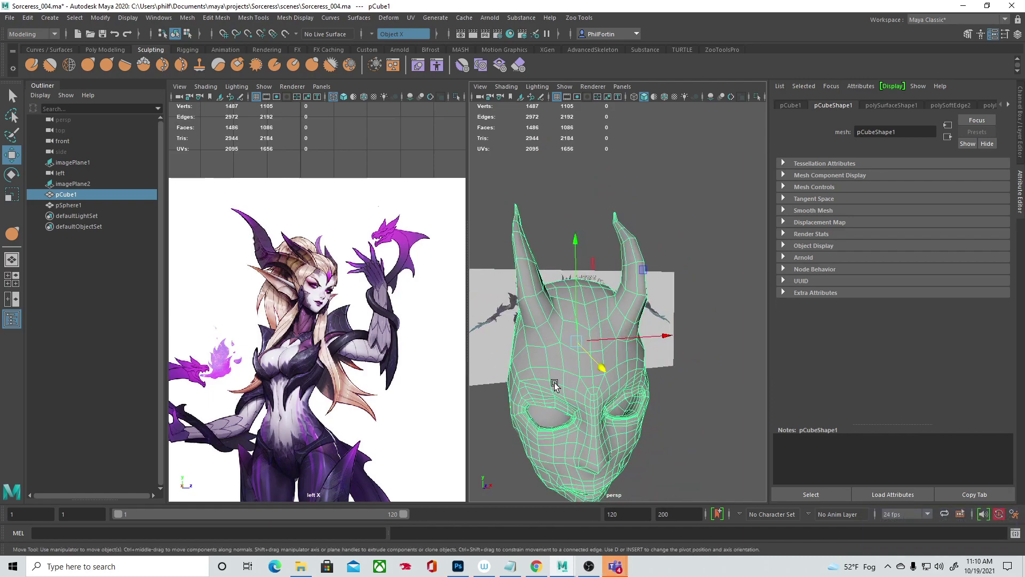
Step: Switch to Chrome's face reference images, check the Level Design 2021 General channel in Teams, and minimize Teams again
left_click(537, 566)
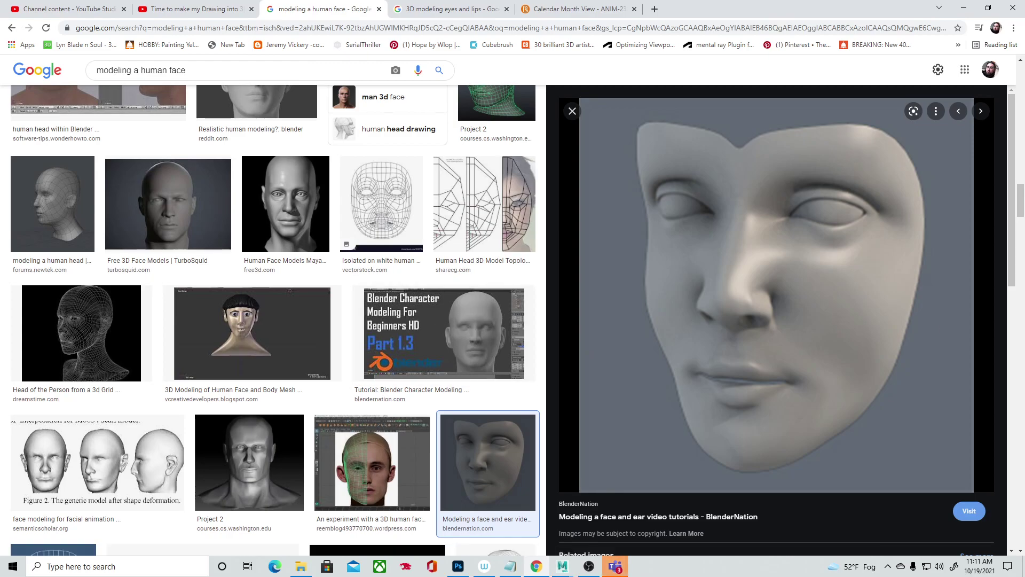
left_click(619, 567)
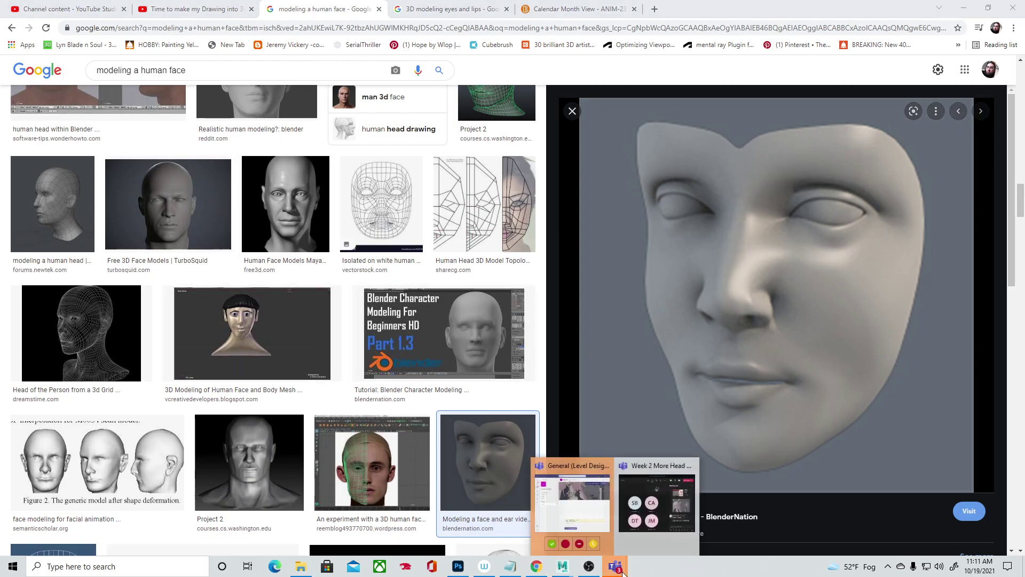
left_click(587, 519)
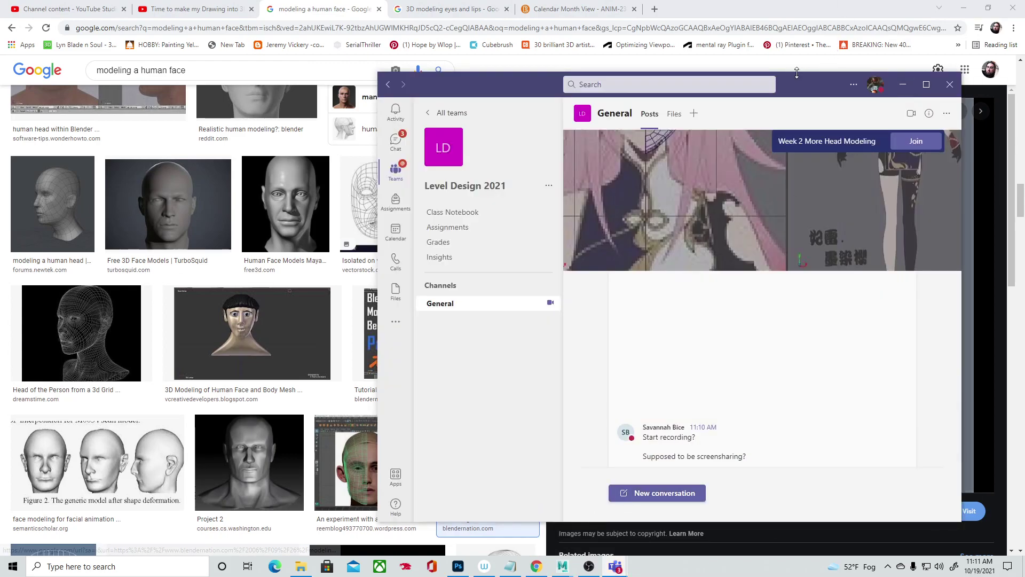
left_click(903, 84)
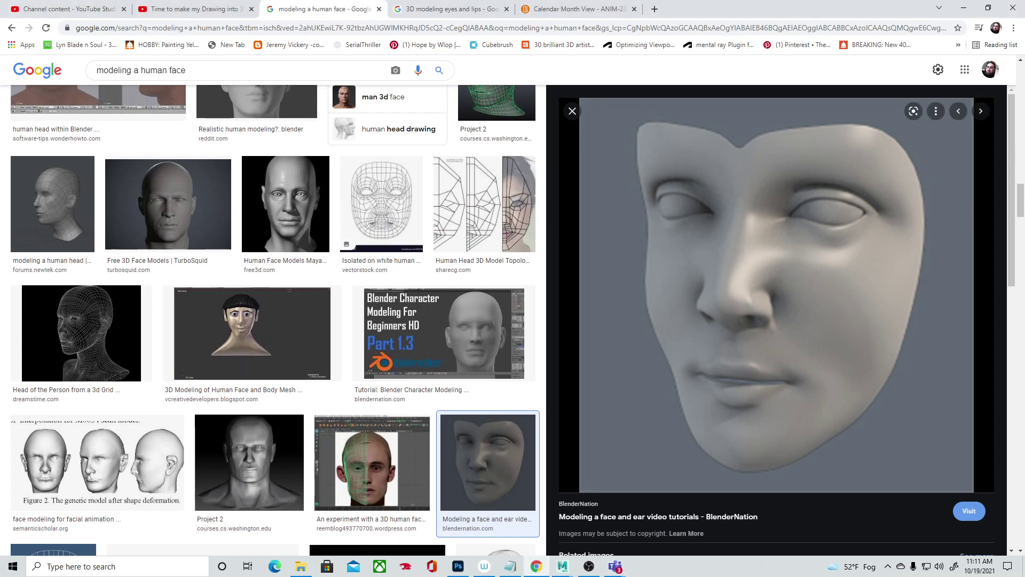
left_click(621, 572)
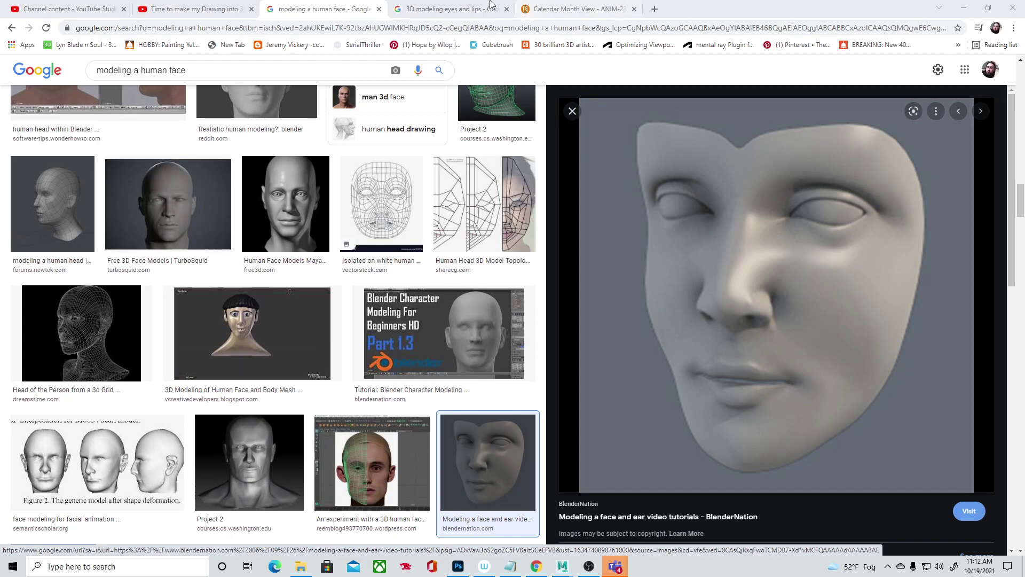
Step: Compare the labelled eyes-and-lips topology reference with the human face results, then preview the Free3D wireframe heads image
left_click(436, 8)
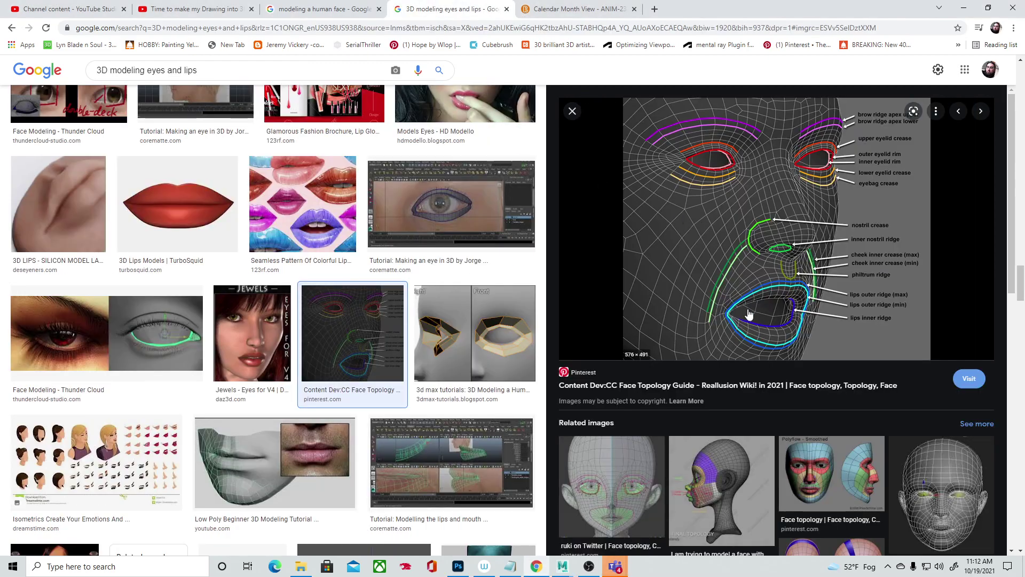
left_click(336, 8)
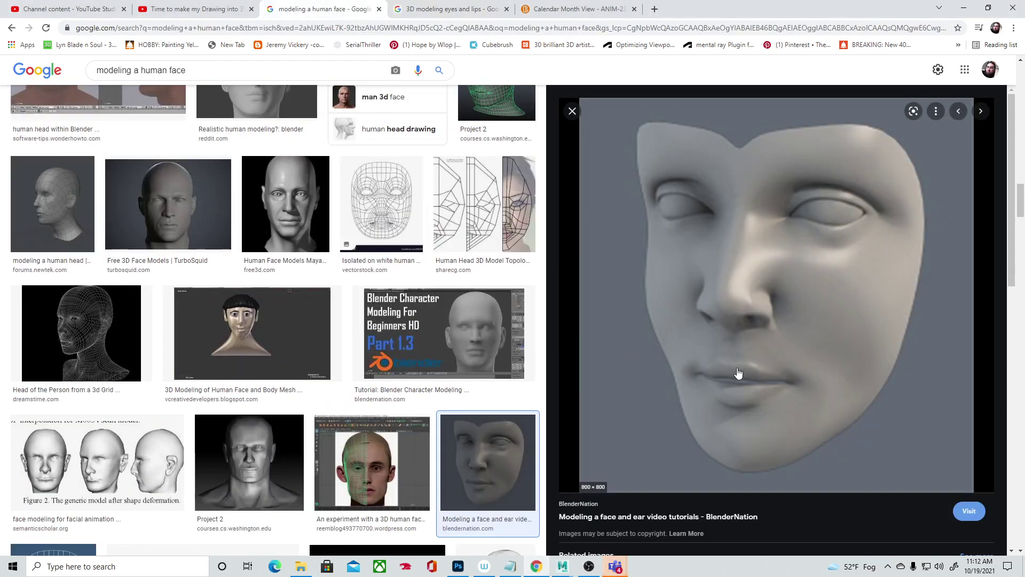
scroll(464, 396, "down", 5)
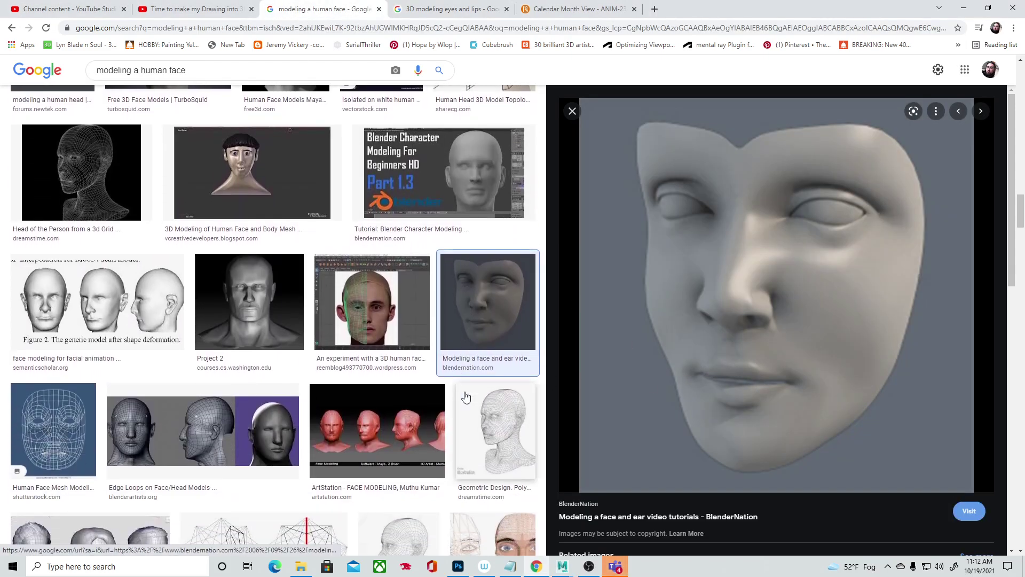
scroll(466, 395, "down", 2)
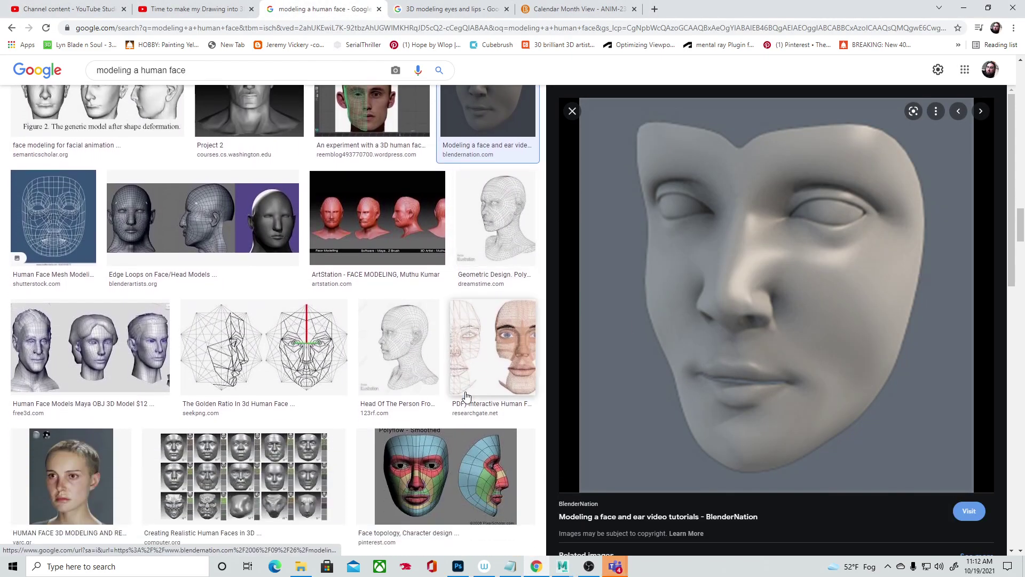
scroll(106, 398, "down", 2)
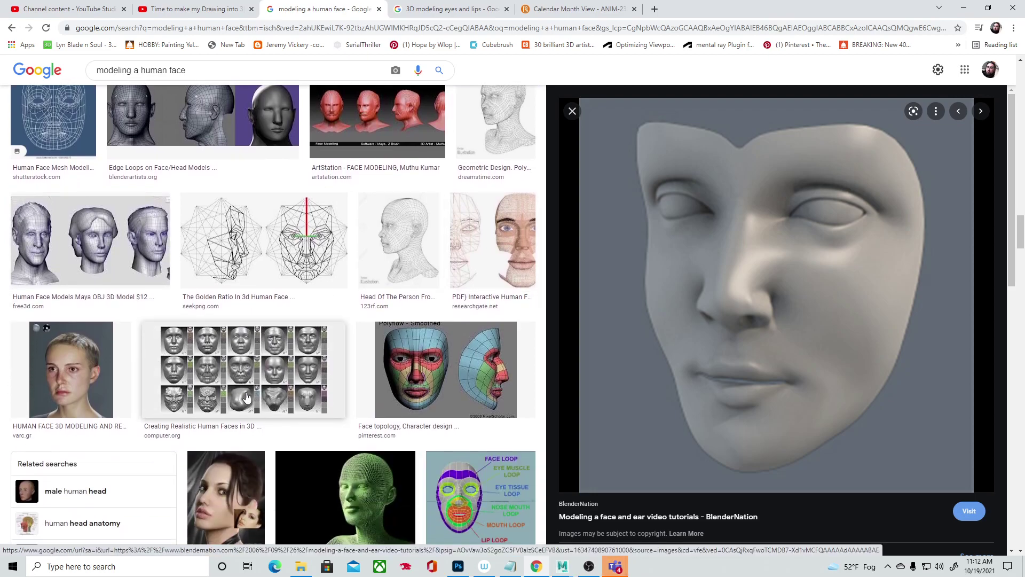
left_click(98, 259)
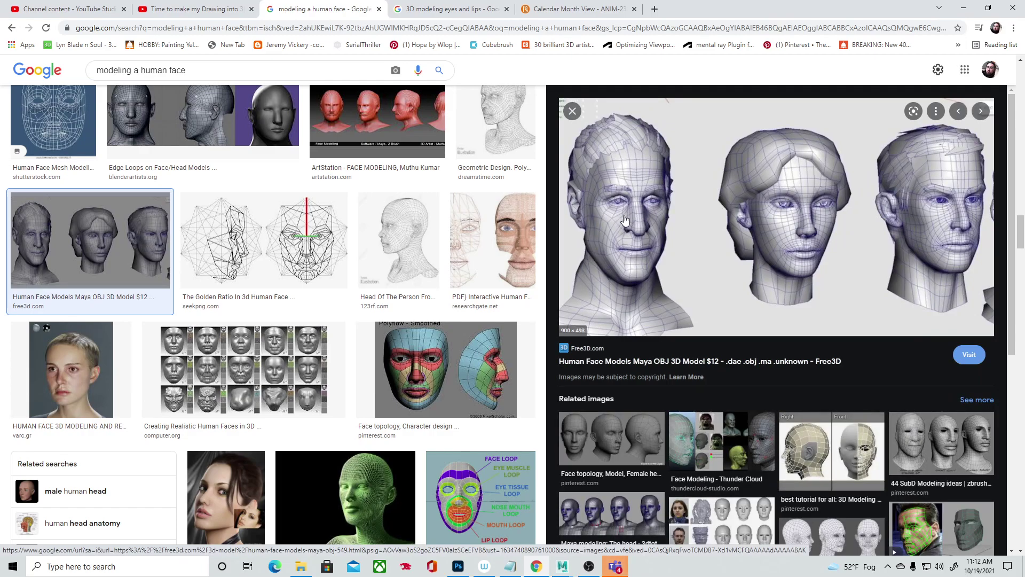
Step: Browse further through the face modeling images and preview the dense wireframe male head from Pinterest
scroll(343, 263, "down", 6)
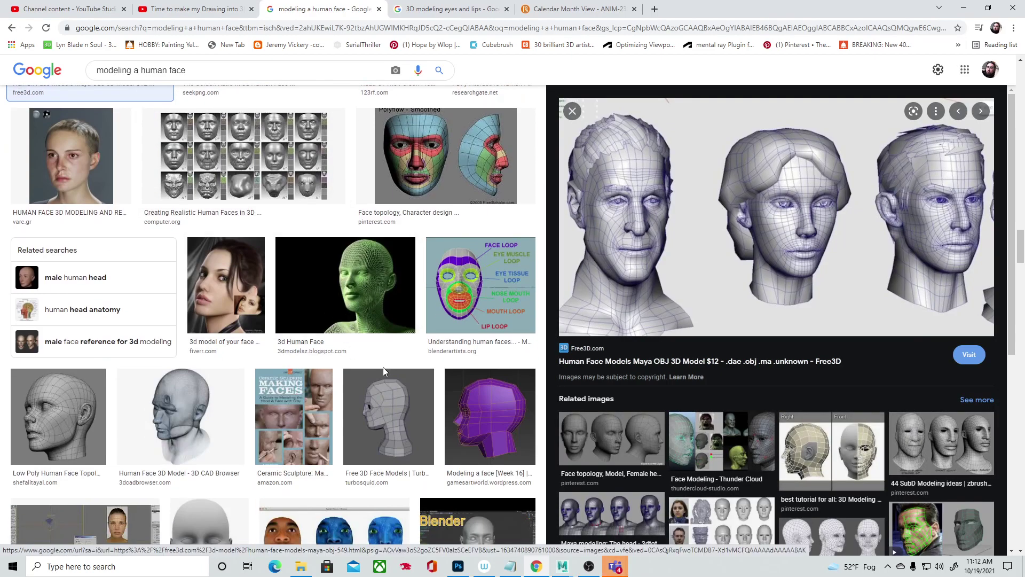
scroll(389, 365, "down", 3)
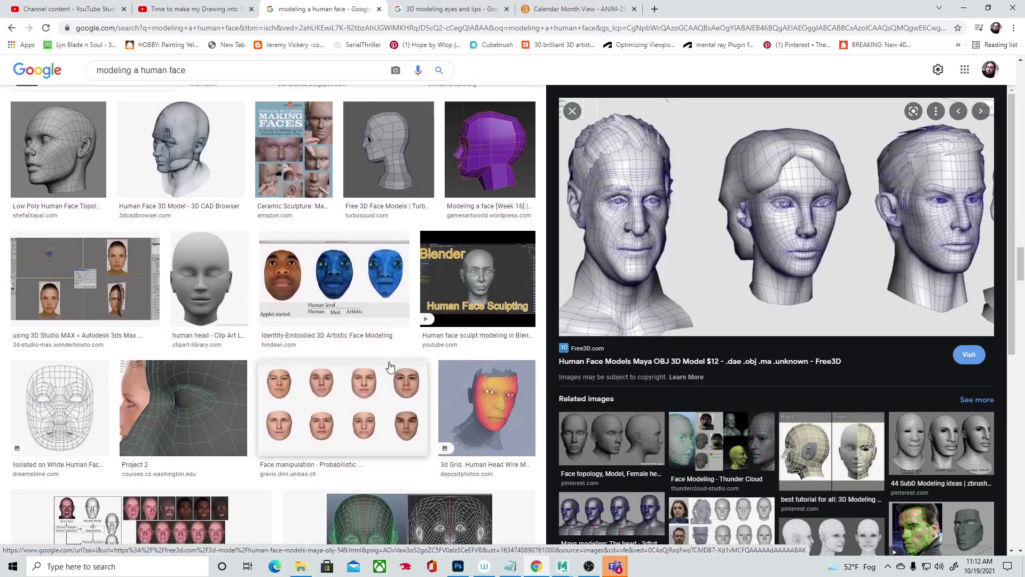
scroll(389, 366, "down", 8)
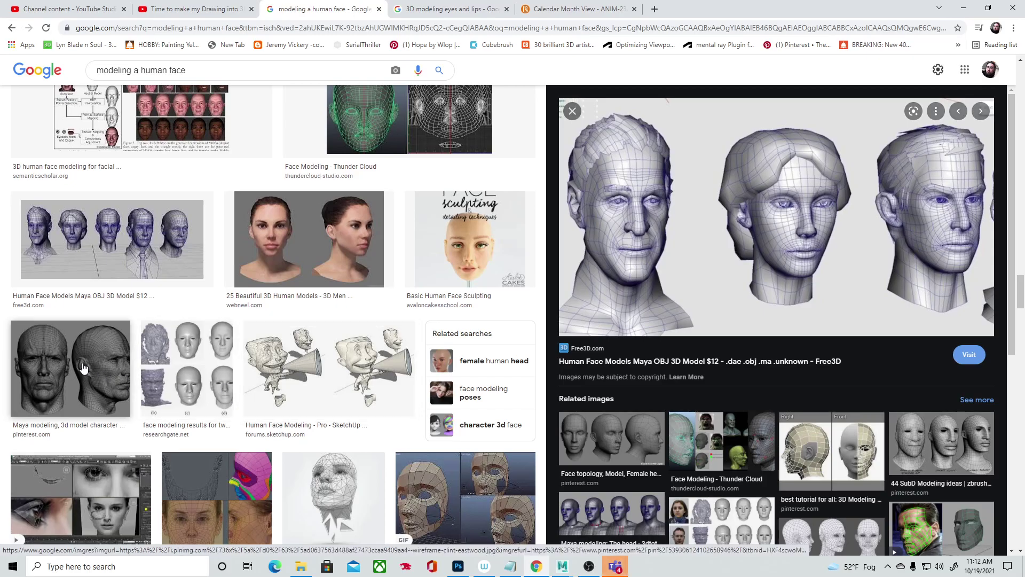
left_click(116, 377)
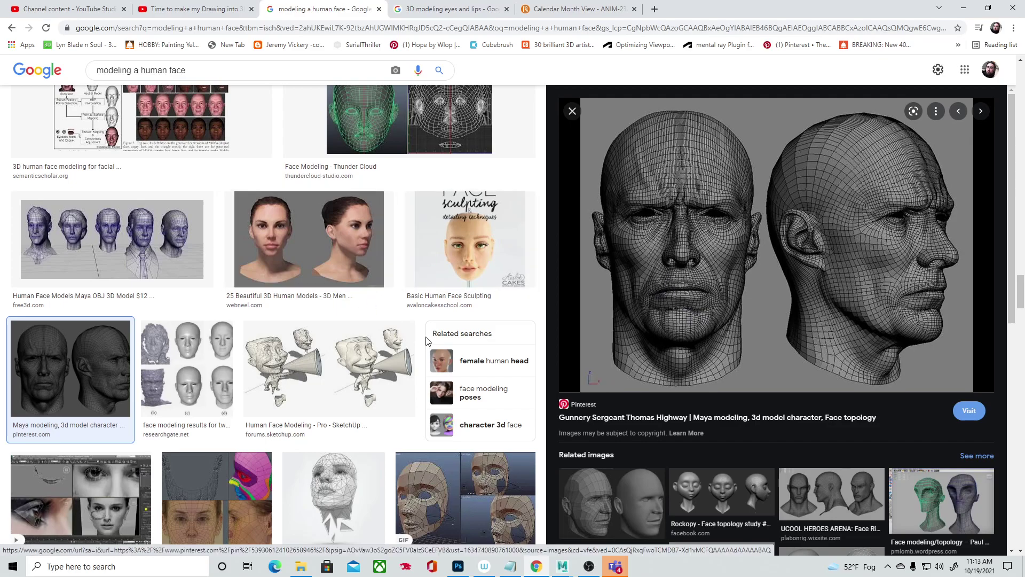
Step: Look through more face modeling results and return to the smooth BlenderNation face preview
scroll(427, 342, "down", 3)
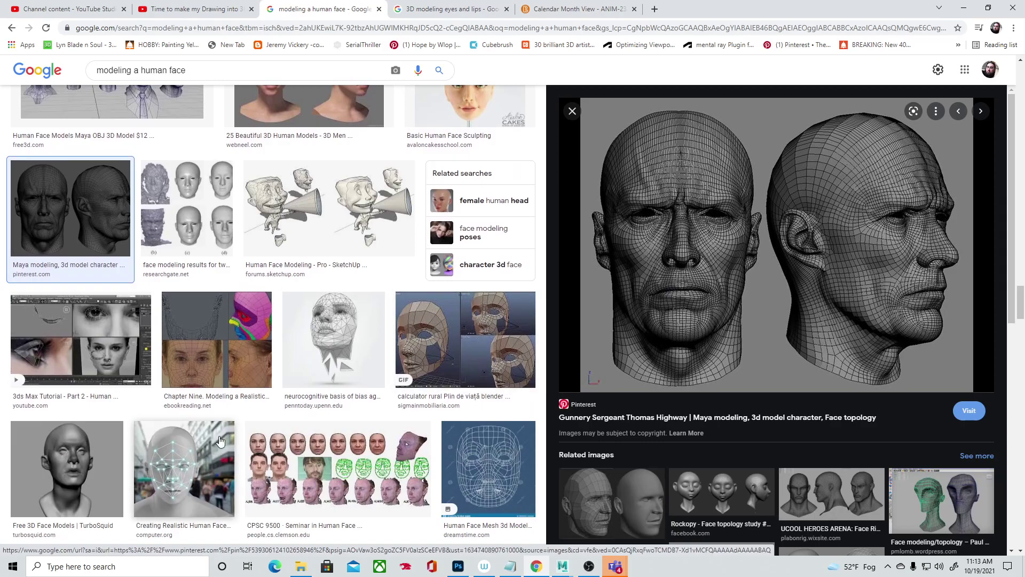
scroll(383, 445, "up", 1)
scroll(383, 446, "up", 16)
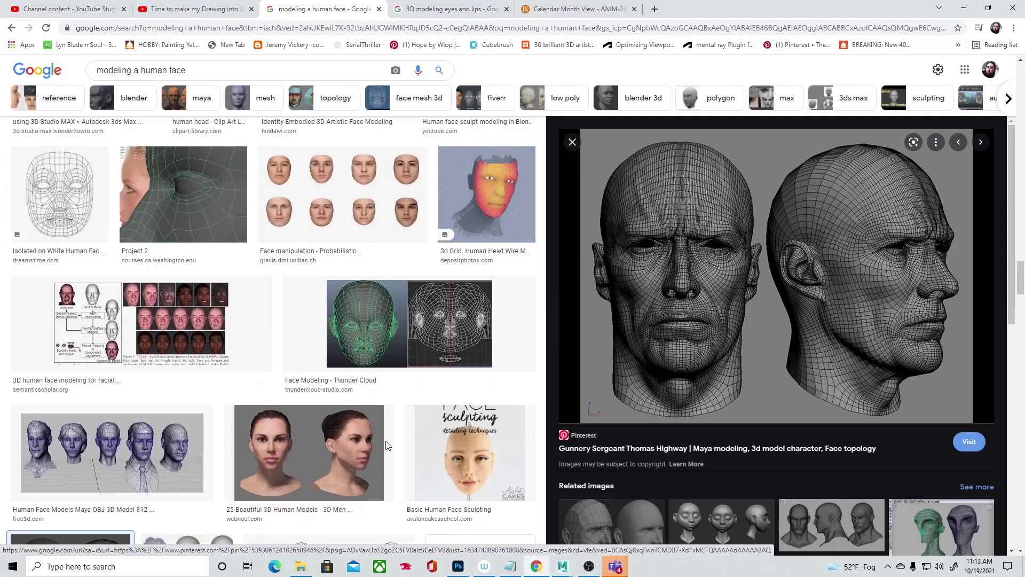
scroll(388, 446, "down", 3)
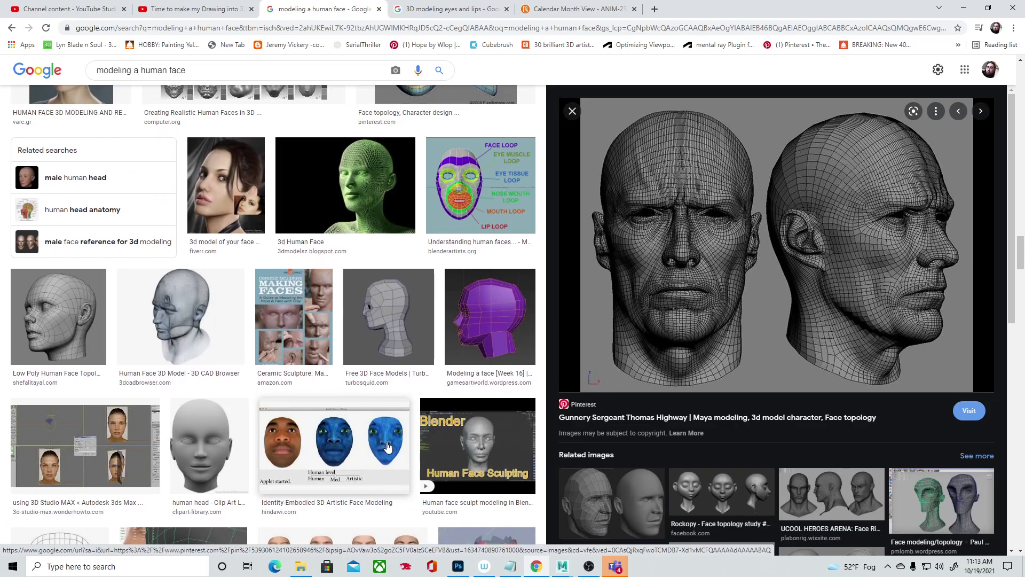
scroll(388, 446, "up", 10)
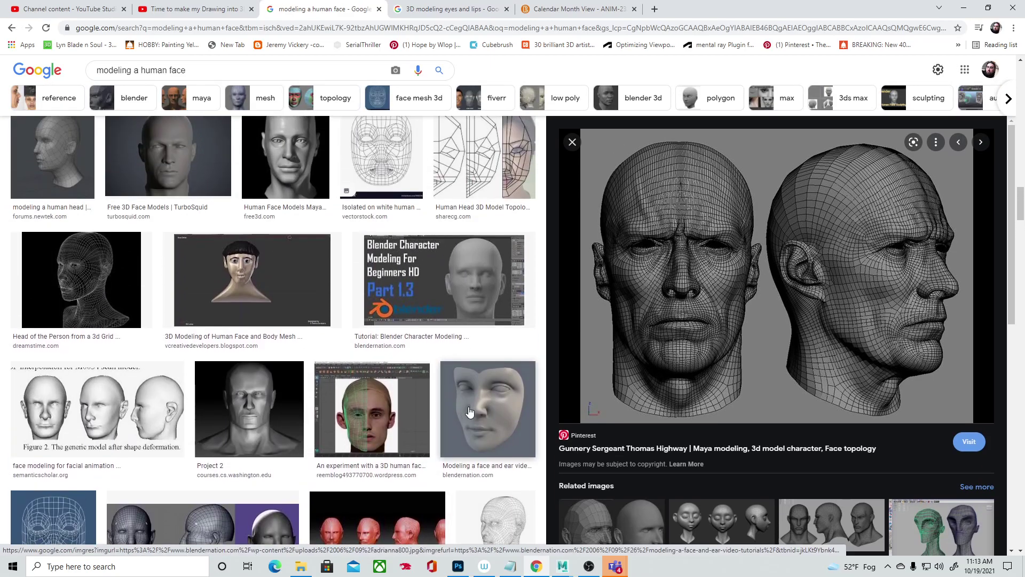
left_click(493, 421)
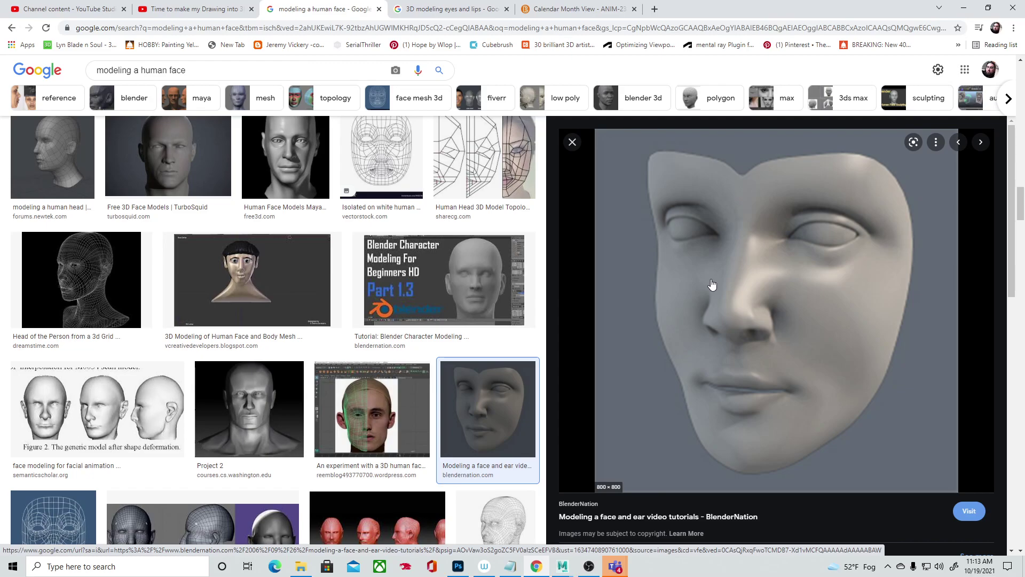
Step: Browse the earlier face modeling results and preview the Texturing.xyz digital face with front and side views
scroll(268, 355, "up", 5)
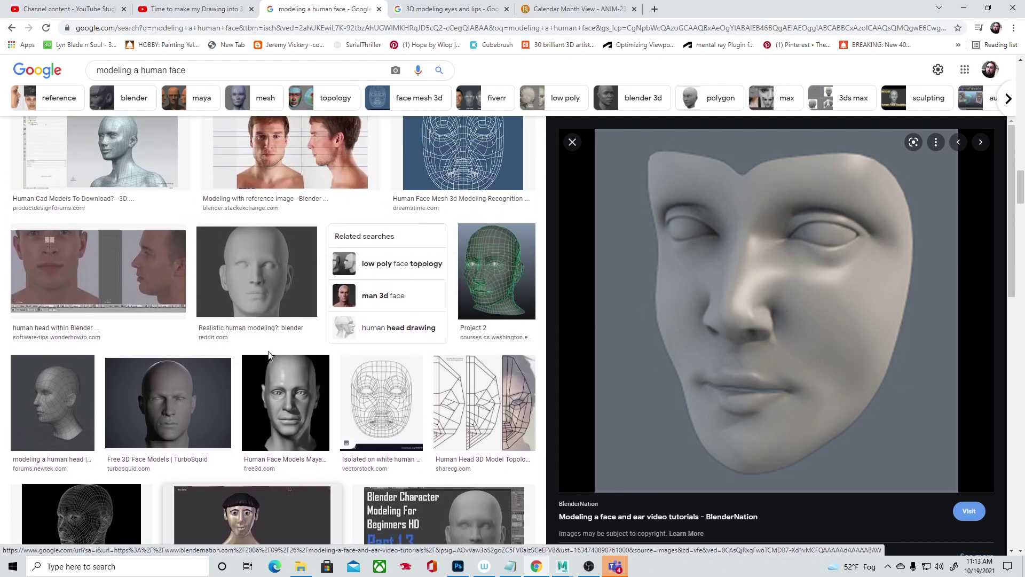
scroll(268, 355, "up", 3)
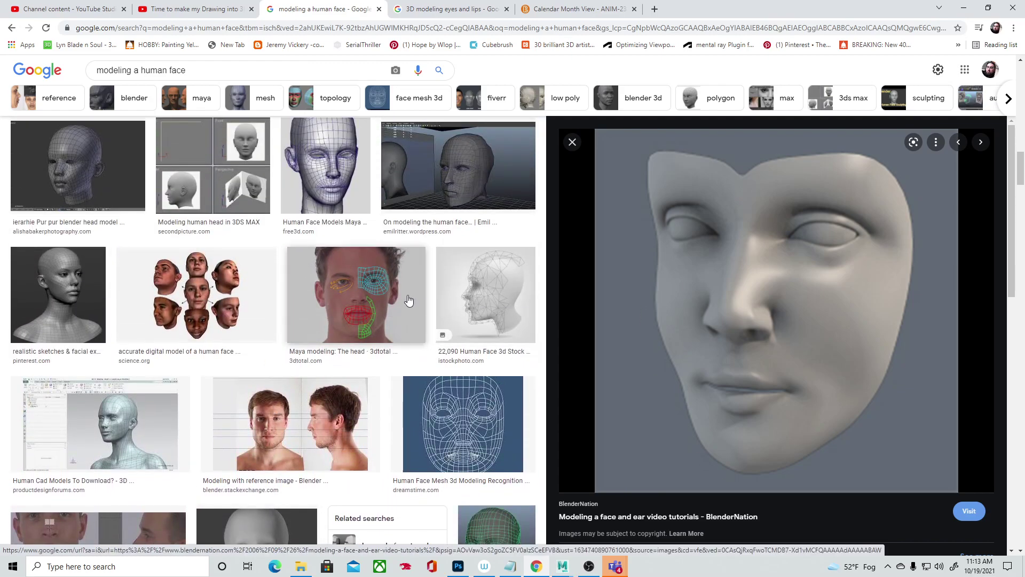
scroll(398, 297, "up", 3)
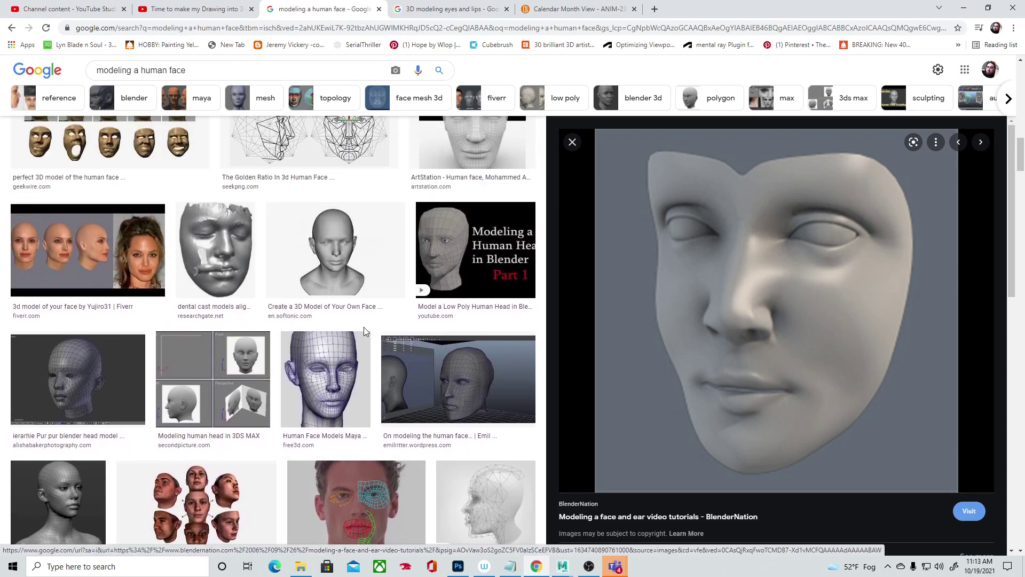
scroll(368, 322, "up", 5)
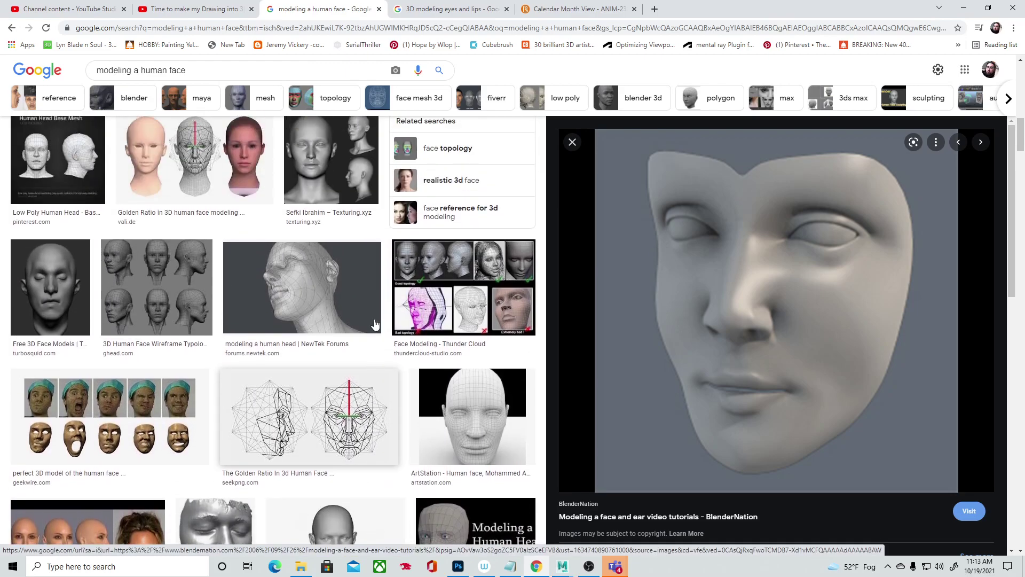
scroll(375, 325, "up", 4)
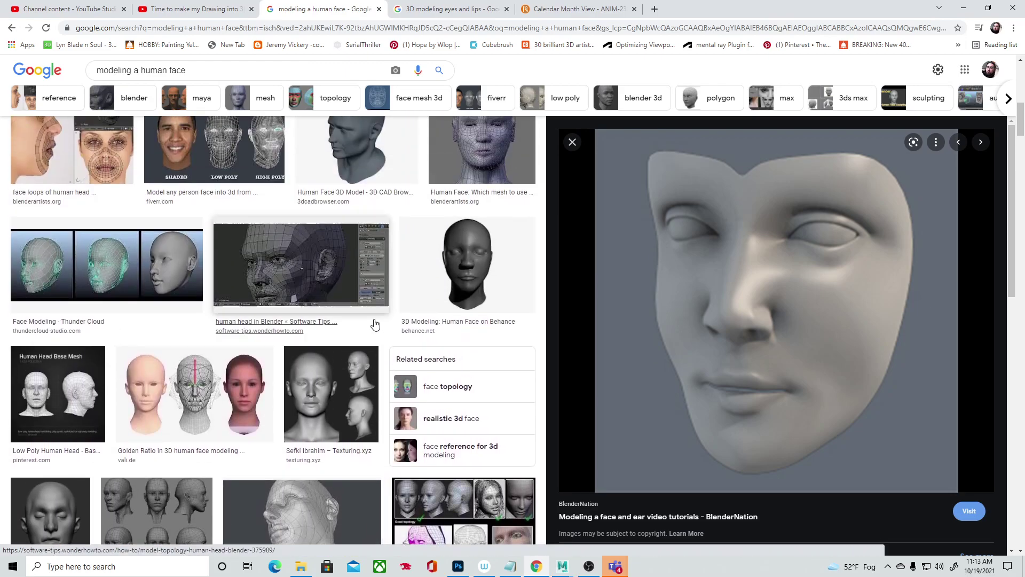
left_click(319, 403)
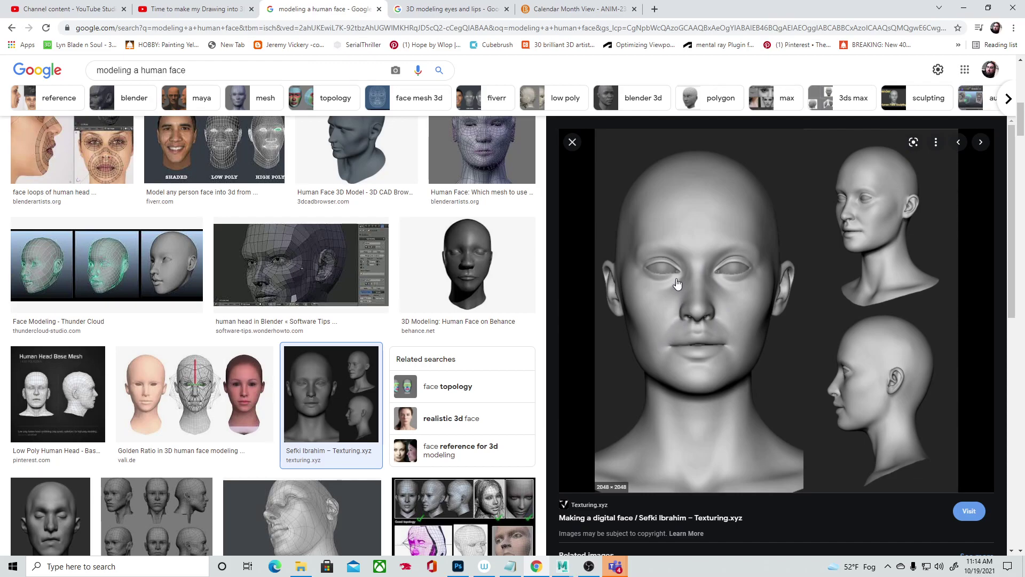
Step: Switch back to Maya, examine the head mesh from a three-quarter view, and deselect it to check its shading
left_click(564, 569)
left_click(603, 523)
left_click_drag(538, 393, 555, 363, "alt")
middle_click_drag(555, 363, 559, 310, "alt")
left_click_drag(558, 309, 600, 407, "alt")
right_click_drag(599, 407, 613, 393, "alt")
mouse_move(613, 392)
left_mouse_down("alt")
mouse_move(630, 396)
mouse_move(616, 383)
left_mouse_up("alt")
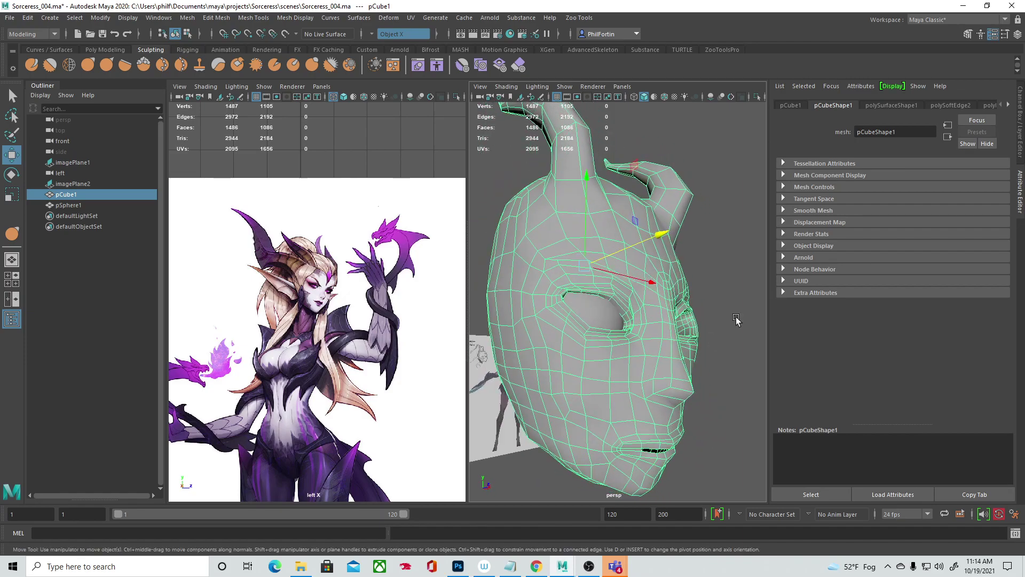
left_click(736, 318)
mouse_move(706, 384)
left_mouse_down("alt")
mouse_move(653, 386)
mouse_move(693, 390)
left_mouse_up("alt")
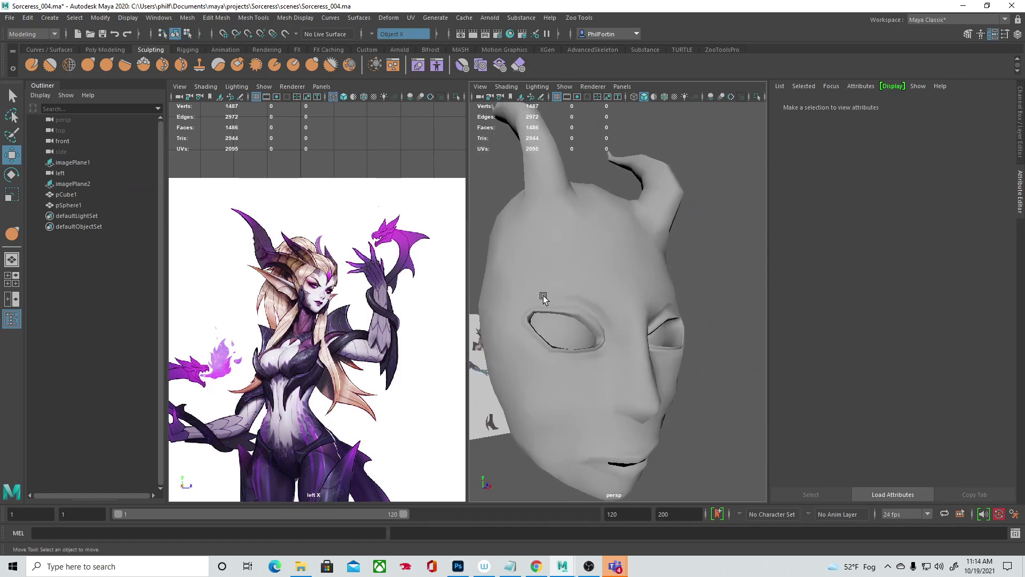
Step: Reselect the head mesh and examine the edge flow around the eye socket and mouth up close
left_click(636, 281)
left_click_drag(636, 281, 597, 332, "alt")
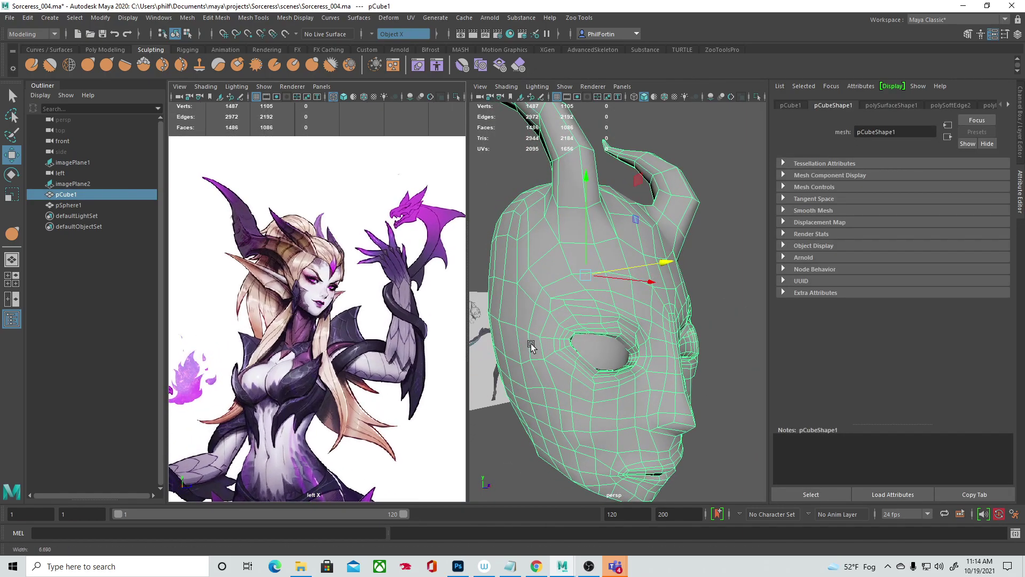
right_click_drag(596, 332, 655, 350, "alt")
left_click_drag(655, 350, 613, 321, "alt")
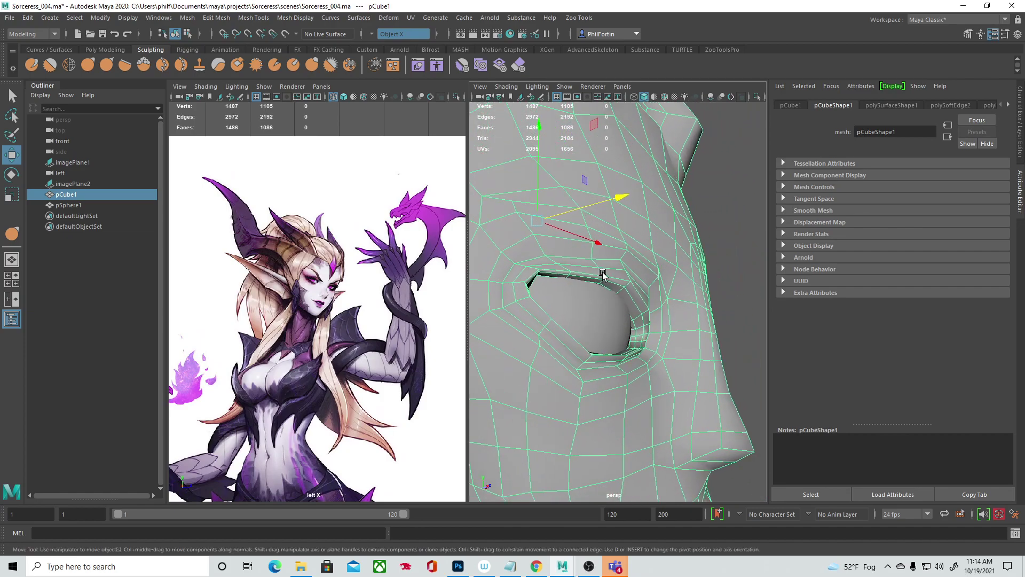
left_click_drag(602, 274, 610, 281, "alt")
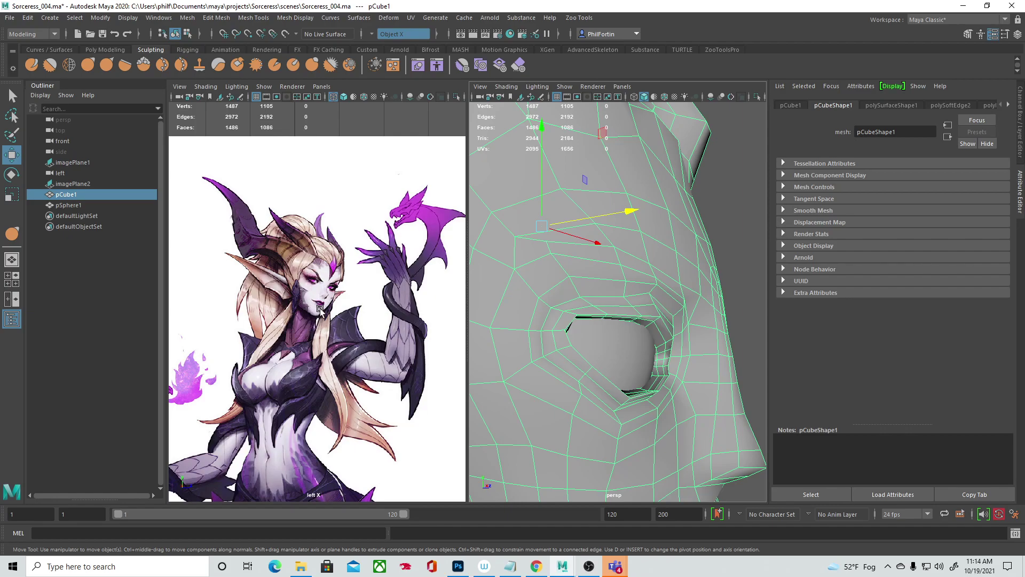
right_click_drag(684, 319, 638, 317, "alt")
left_click_drag(639, 317, 611, 354, "alt")
right_click_drag(611, 354, 611, 361, "alt")
left_click_drag(611, 362, 568, 371, "alt")
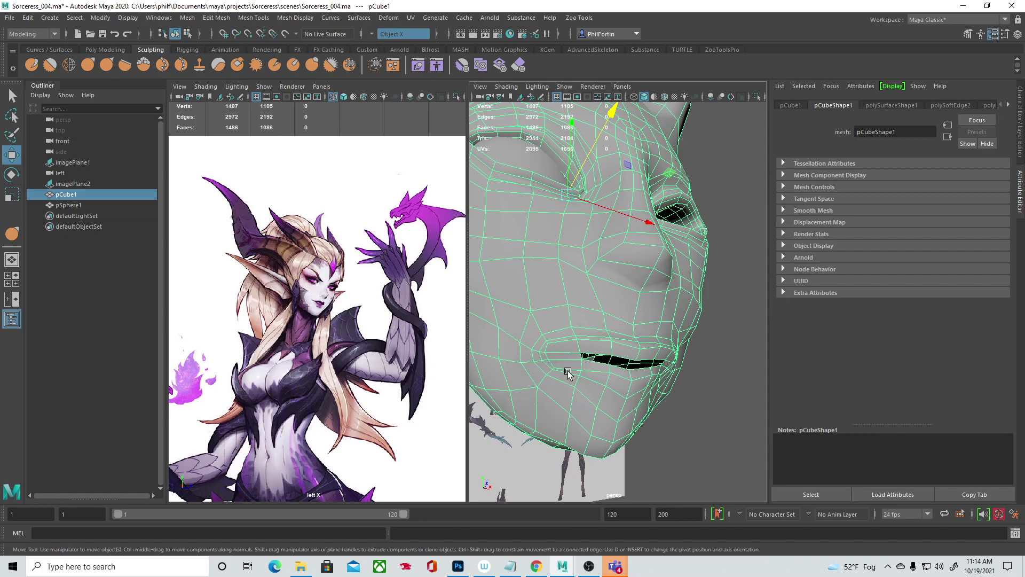
Step: Delete the small face at each corner of the mouth on the head mesh
right_click_drag(573, 356, 572, 302)
left_click(562, 356)
key("b")
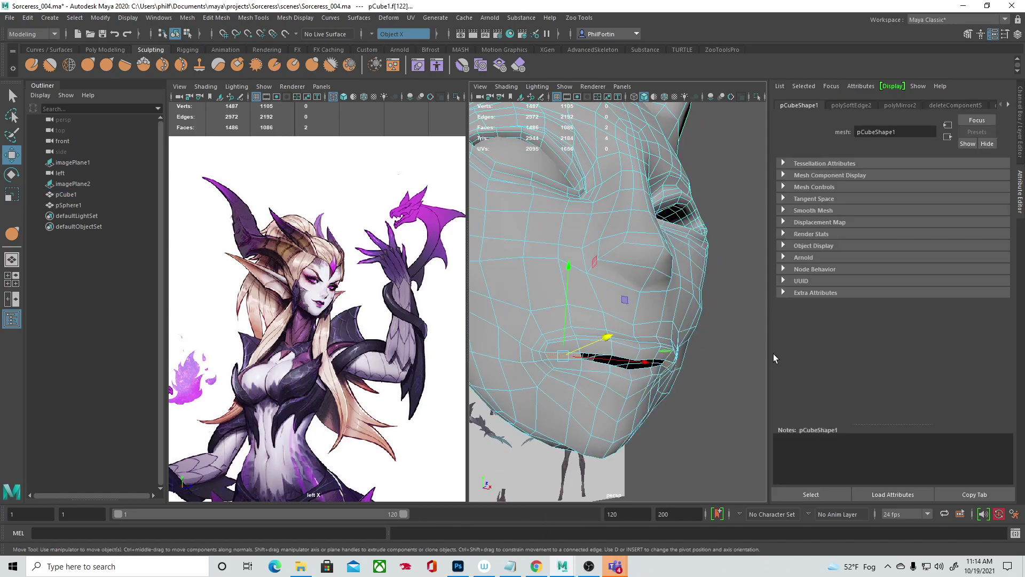
key("Delete")
Step: Select the inner upper-lip edges near the mouth corner and raise them to reshape the mouth opening
left_click_drag(617, 349, 751, 400, "alt")
left_click(646, 355)
left_click(692, 381)
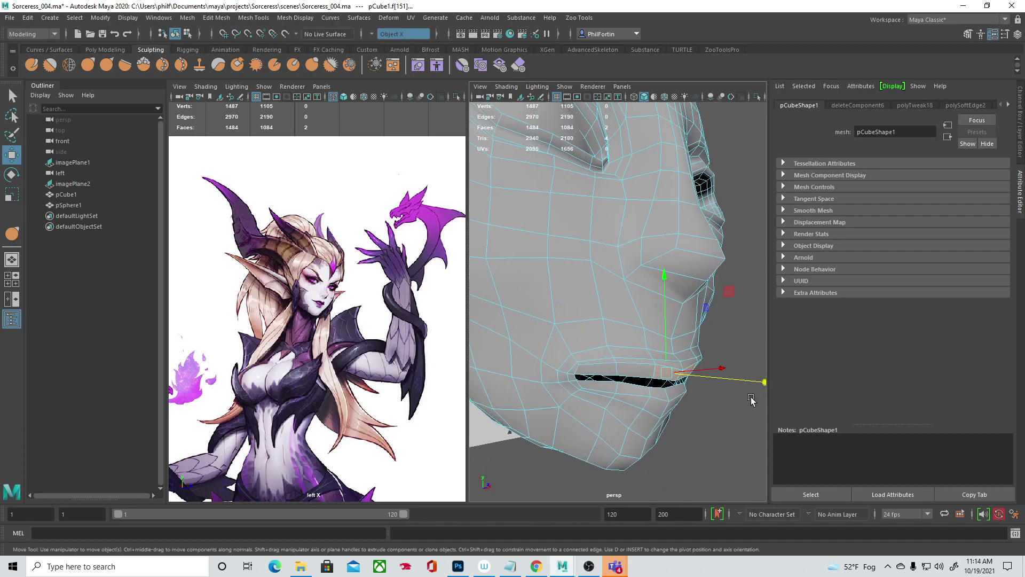
key("q")
right_click_drag(676, 367, 682, 250)
left_click(649, 365)
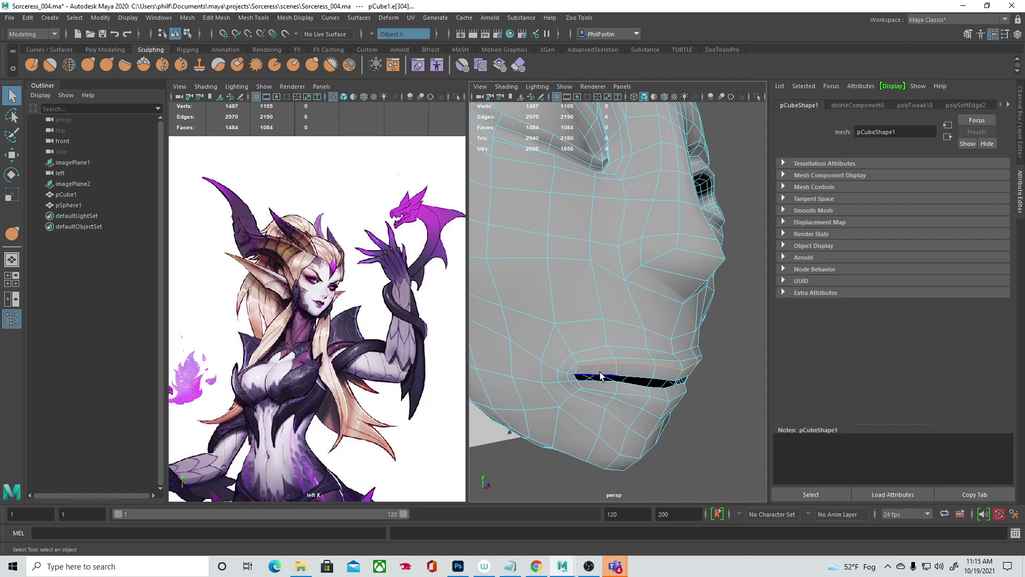
left_click_drag(667, 394, 644, 384, "alt")
key("w")
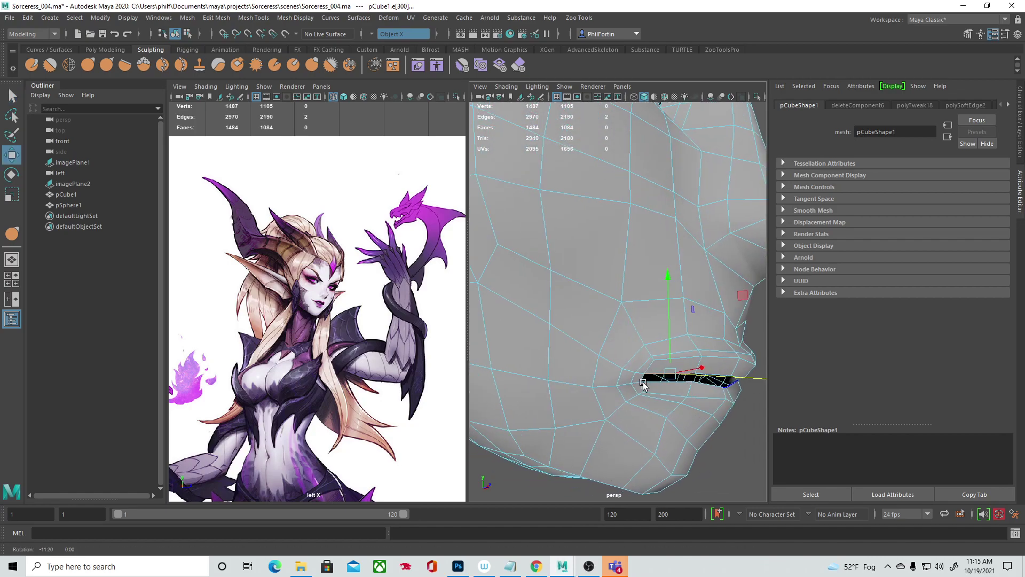
left_click_drag(736, 378, 729, 371)
mouse_move(661, 277)
left_mouse_down()
mouse_move(663, 256)
mouse_move(666, 268)
left_mouse_up()
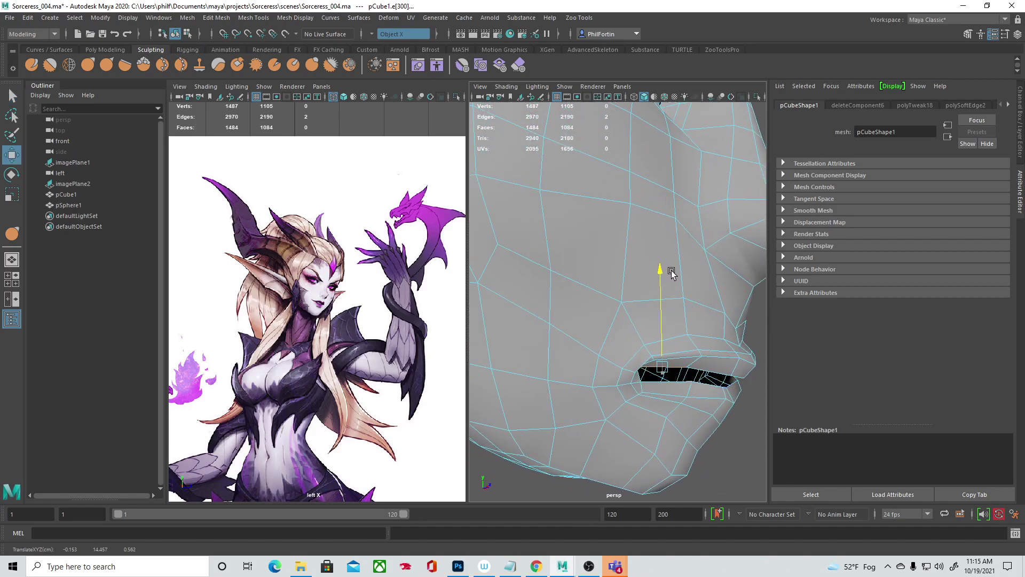
left_click(680, 358)
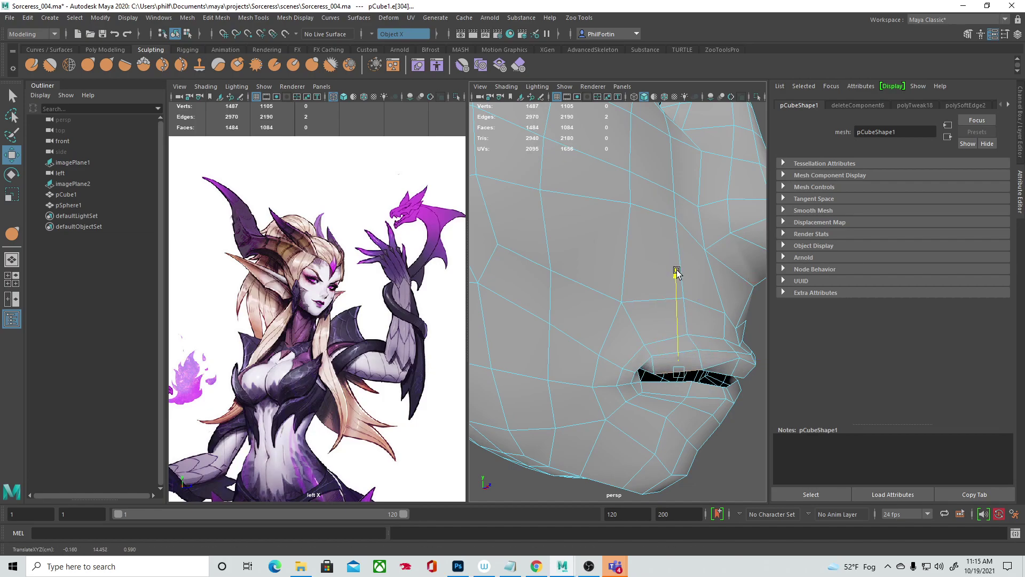
Step: Select the edges at the mouth corners and move them outward to widen the lip loops
left_click_drag(637, 379, 569, 358, "alt")
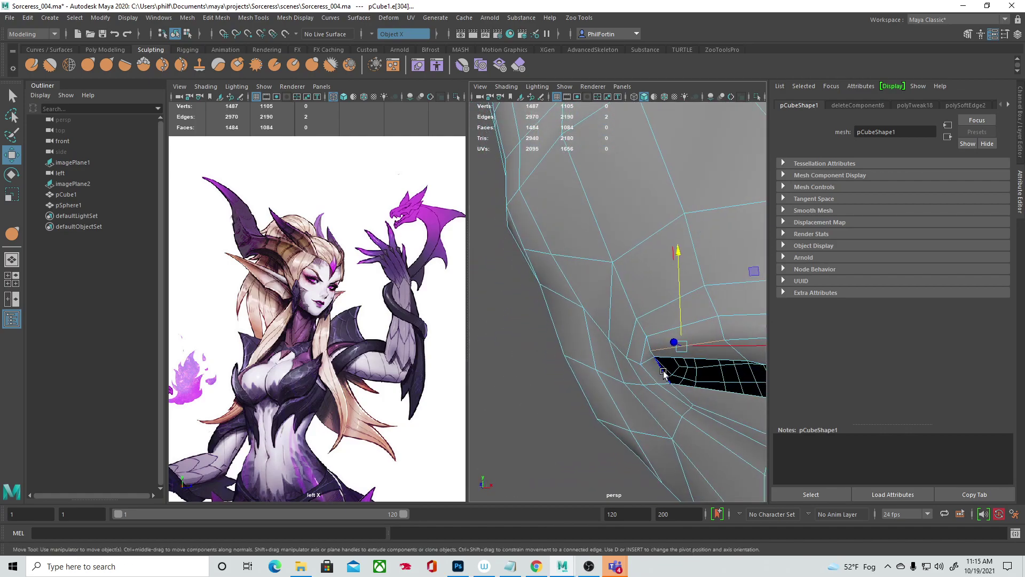
left_click_drag(674, 389, 687, 377, "alt")
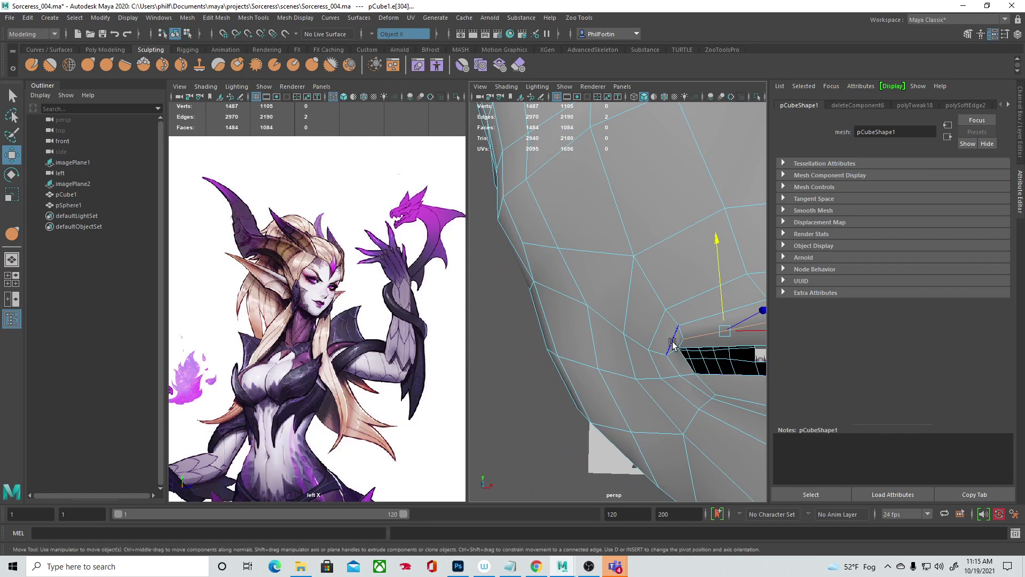
left_click(656, 336)
left_click(656, 335, "shift")
left_click_drag(640, 359, 658, 408, "alt")
left_click_drag(721, 343, 677, 341)
left_click_drag(601, 364, 572, 360, "alt")
mouse_move(572, 360)
right_mouse_down("alt")
mouse_move(530, 350)
mouse_move(556, 354)
right_mouse_up("alt")
left_click_drag(556, 354, 535, 340, "alt")
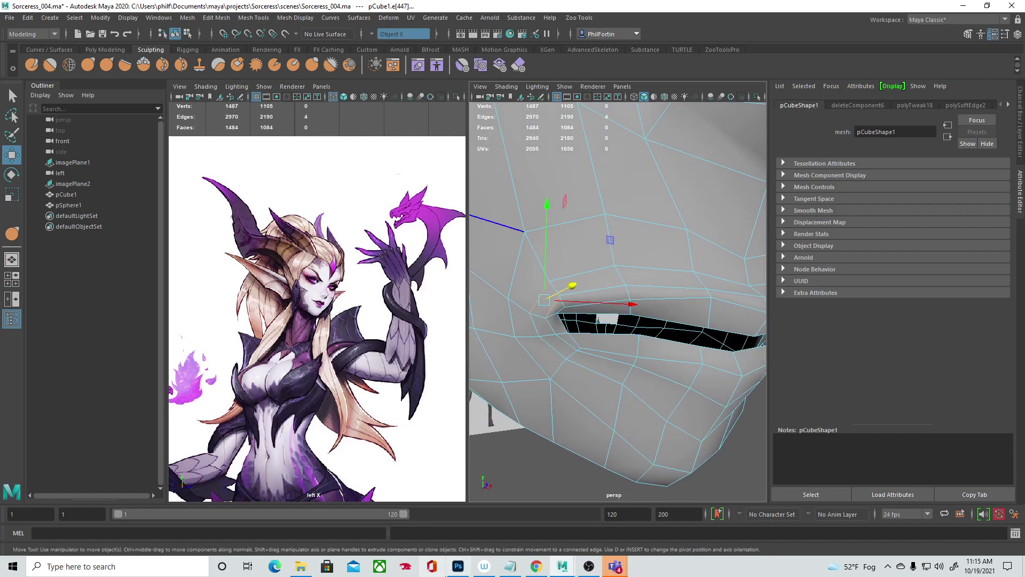
Step: Switch to Chrome and compare the WonderHowTo Blender head topology with the NewTek Forums human head wireframe
left_click(536, 566)
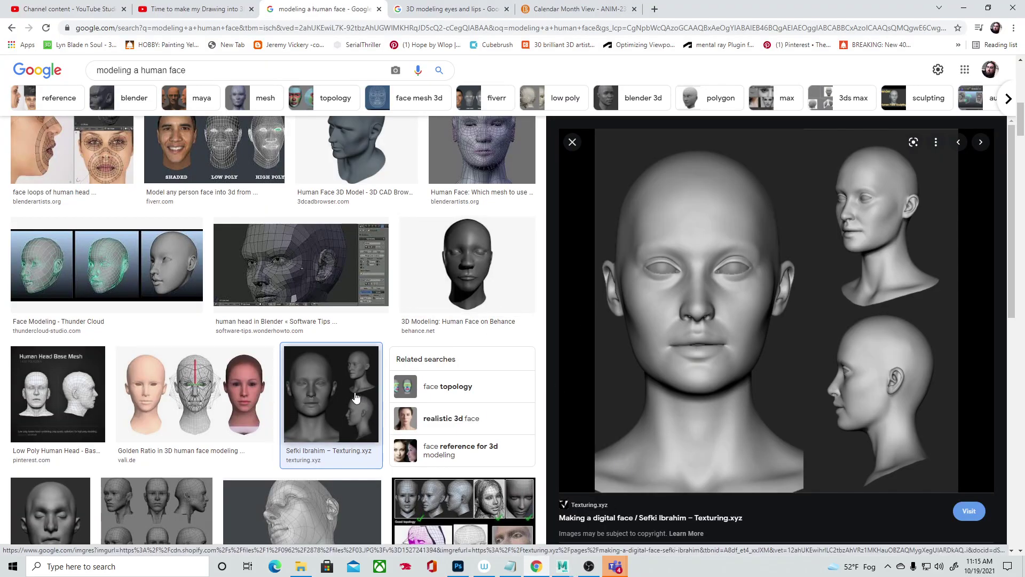
left_click(273, 295)
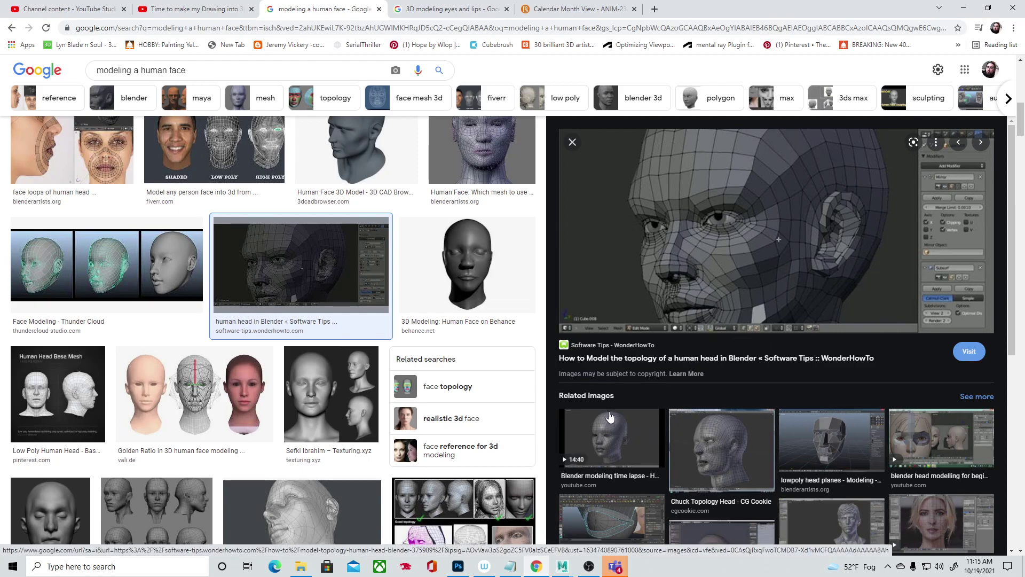
left_click(302, 510)
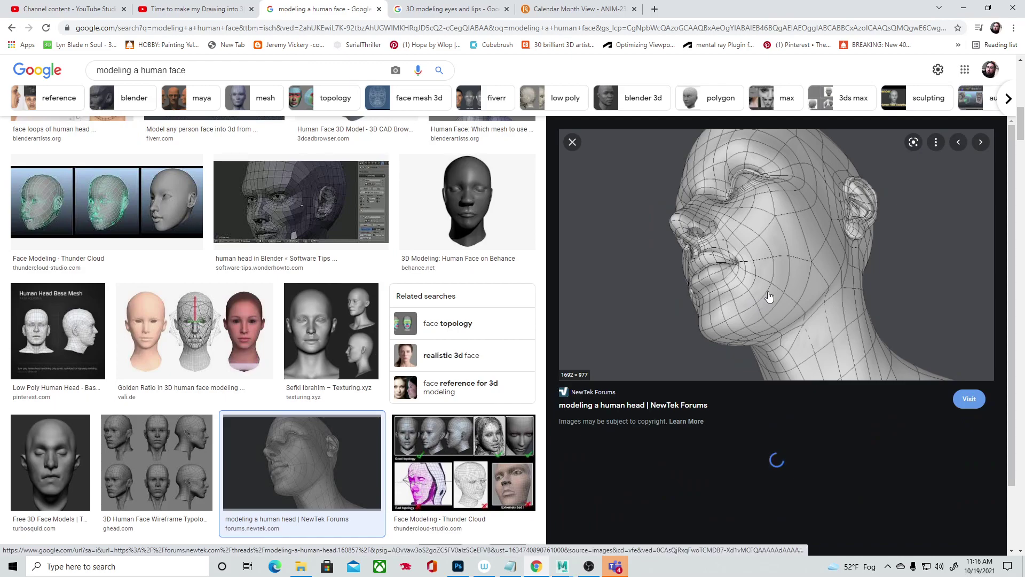
left_click(308, 203)
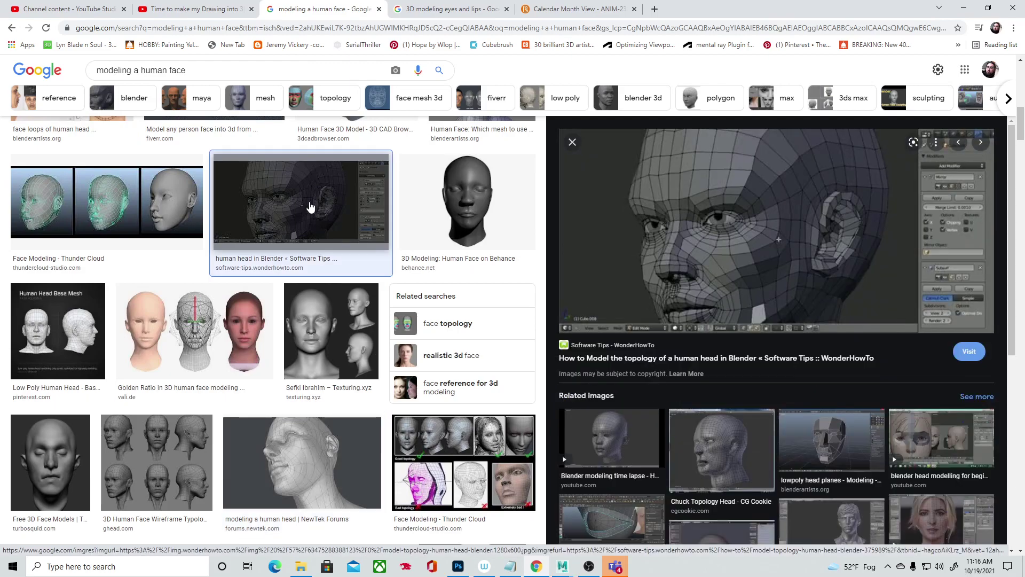
Step: Switch back to Maya, raise the lower-lip edges beside the mouth corners slightly, and select the neighboring edges
key("alt+Tab")
left_click_drag(550, 338, 522, 349, "alt")
scroll(526, 351, "up", 5)
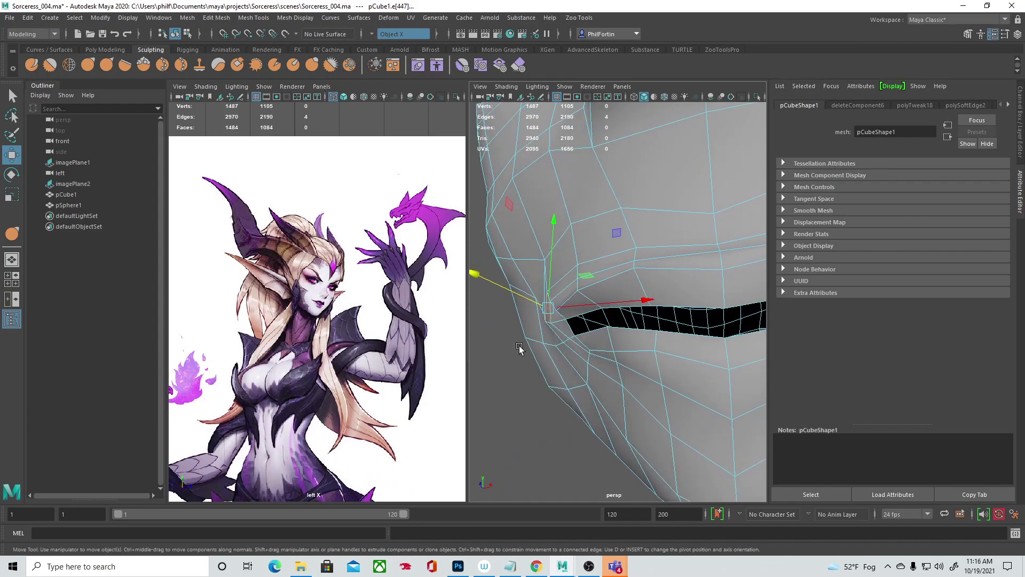
scroll(534, 350, "down", 4)
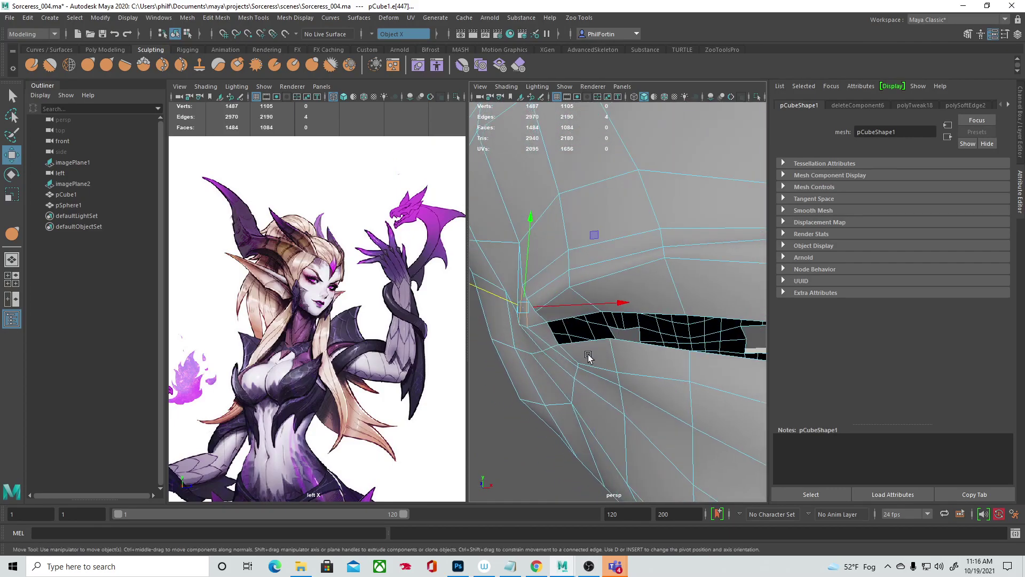
left_click(569, 353)
left_click_drag(569, 354, 604, 363, "alt")
left_click_drag(564, 255, 567, 247)
left_click_drag(529, 314, 550, 293, "alt")
left_click(606, 356)
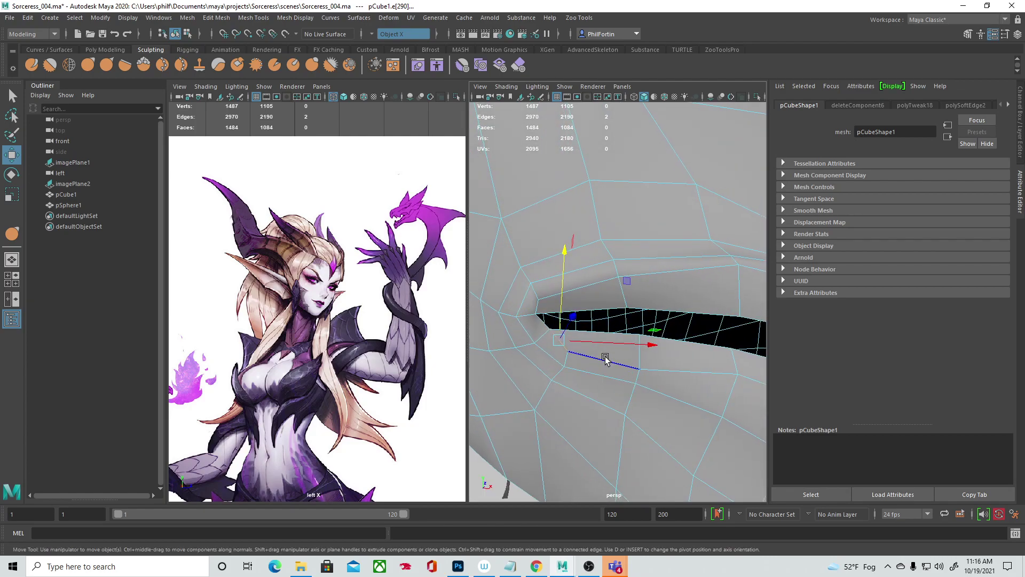
Step: Adjust the lower lip's profile by repositioning its vertices near the middle of the mouth
left_click_drag(607, 383, 710, 369, "alt")
key("q")
right_click_drag(664, 271, 622, 288)
key("w")
mouse_move(658, 371)
left_mouse_down()
mouse_move(661, 361)
mouse_move(658, 369)
left_mouse_up()
left_click_drag(664, 381, 603, 386, "alt")
left_click(603, 362)
left_click(574, 348, "shift")
left_click_drag(656, 356, 661, 360)
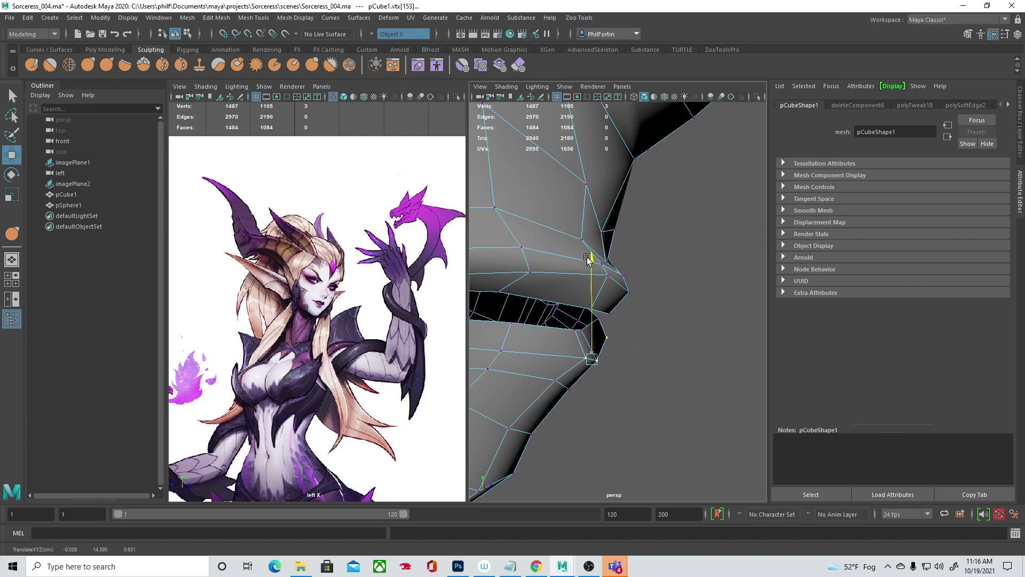
Step: Insert an edge loop around the outside of the lips with the Multi-Cut tool
left_click_drag(585, 294, 532, 372, "alt")
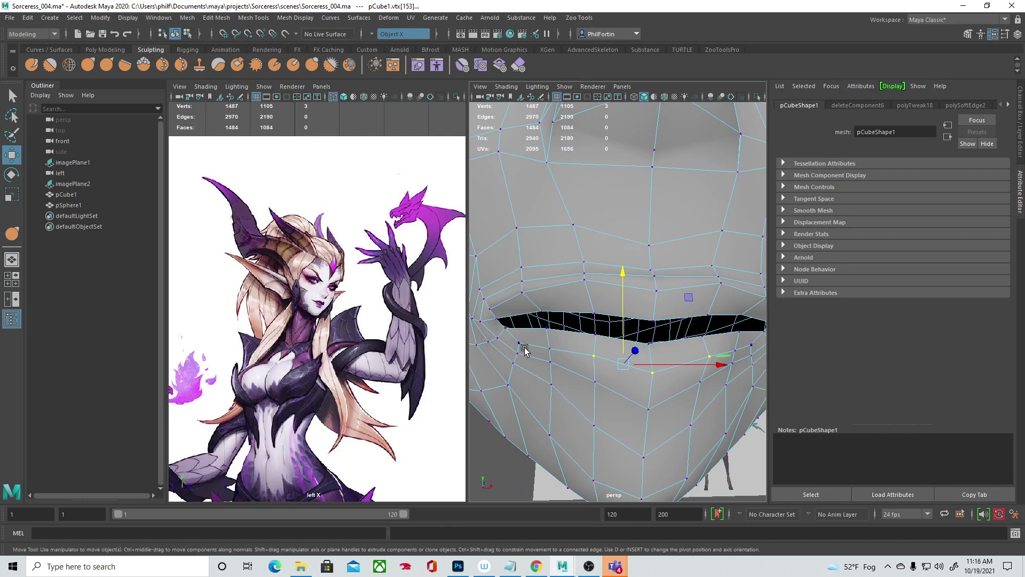
left_click(100, 49)
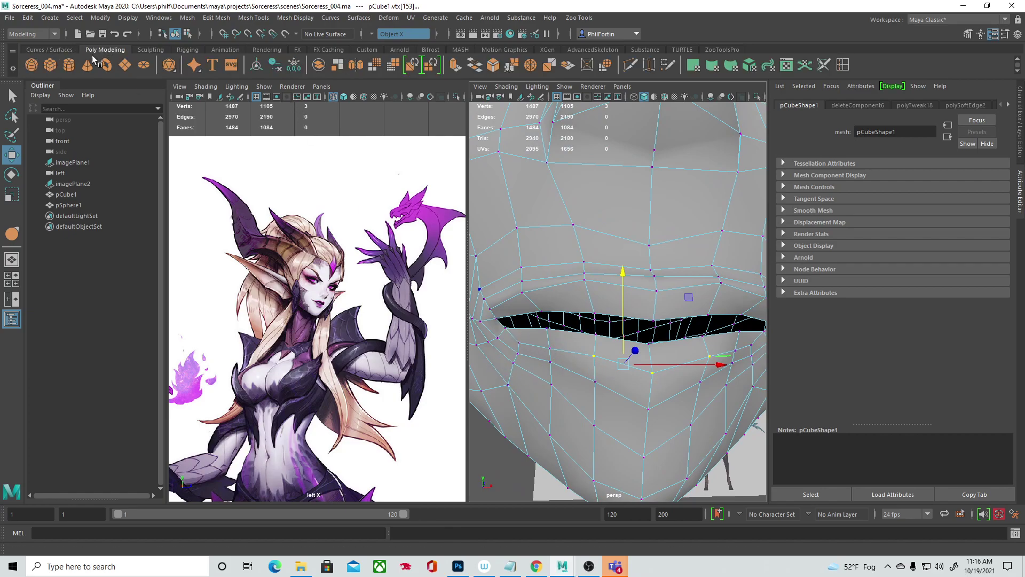
left_click(52, 50)
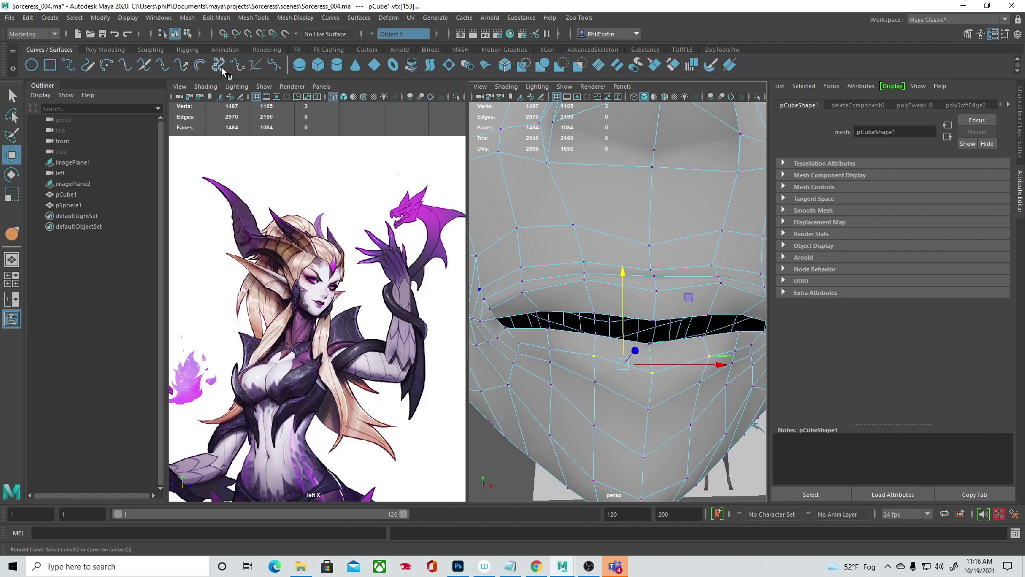
left_click(367, 50)
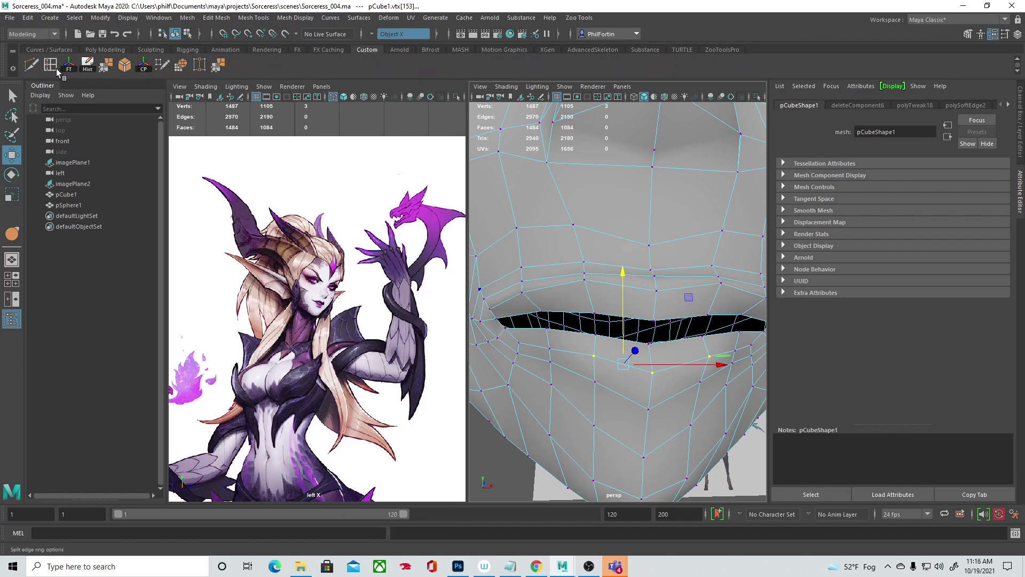
left_click(32, 64)
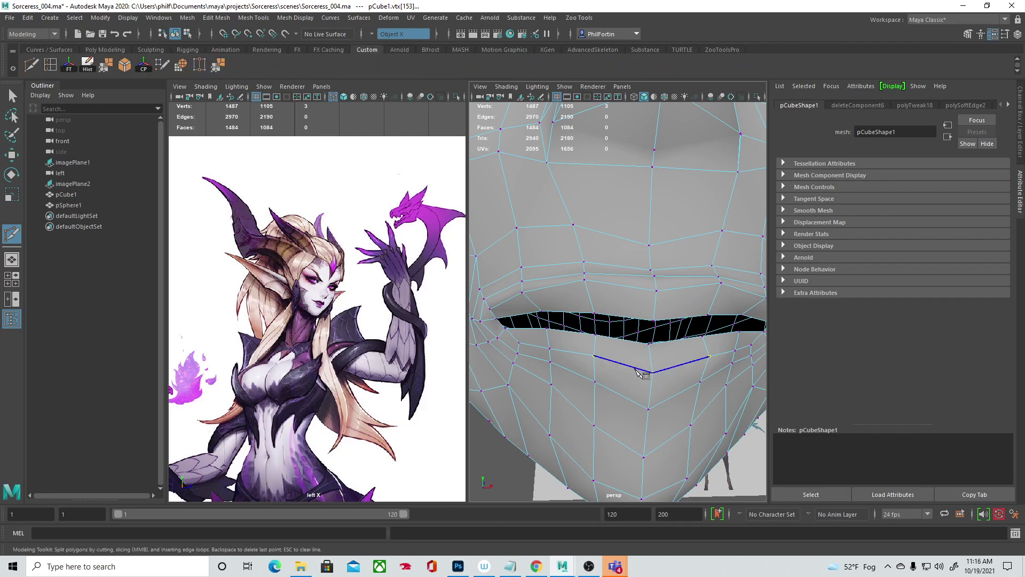
left_click(593, 368, "ctrl")
Step: Reposition the upper-lip vertices near the center and select the middle vertex on the lip's inner edge
left_click_drag(613, 366, 647, 275, "alt")
key("q")
left_click(649, 283)
key("w")
left_click(595, 269)
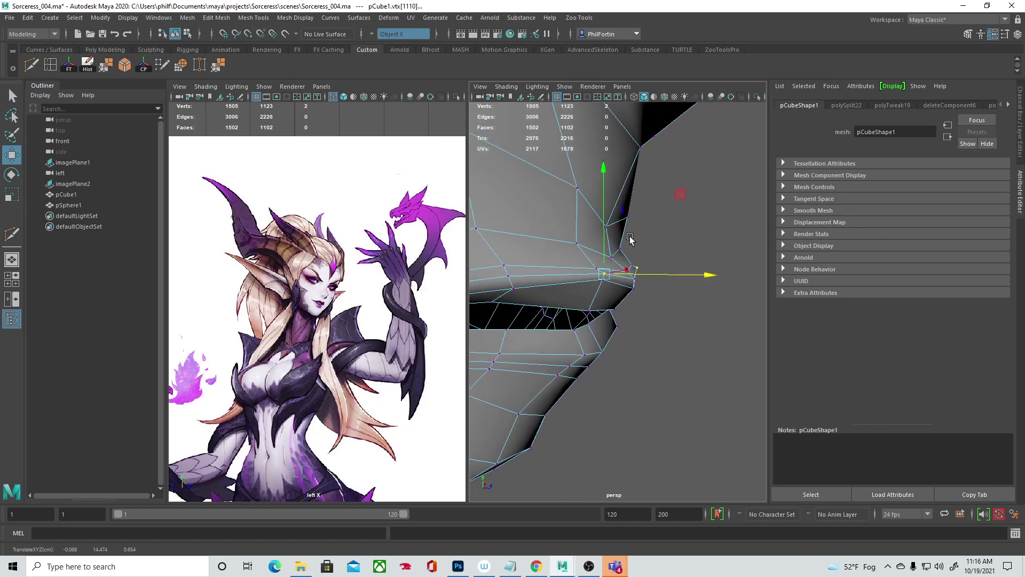
left_click_drag(604, 185, 523, 279)
left_click(665, 316)
left_click_drag(665, 316, 562, 313, "alt")
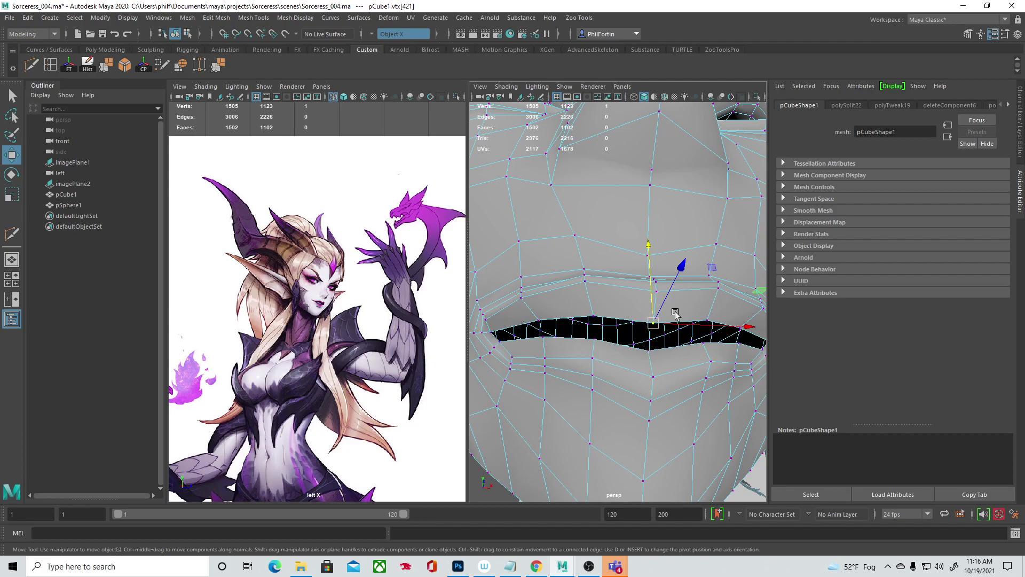
Step: Move the center vertices below the lower lip forward and rotate the pair to refine the lip profile
left_click_drag(673, 342, 634, 386, "alt")
left_click(607, 392)
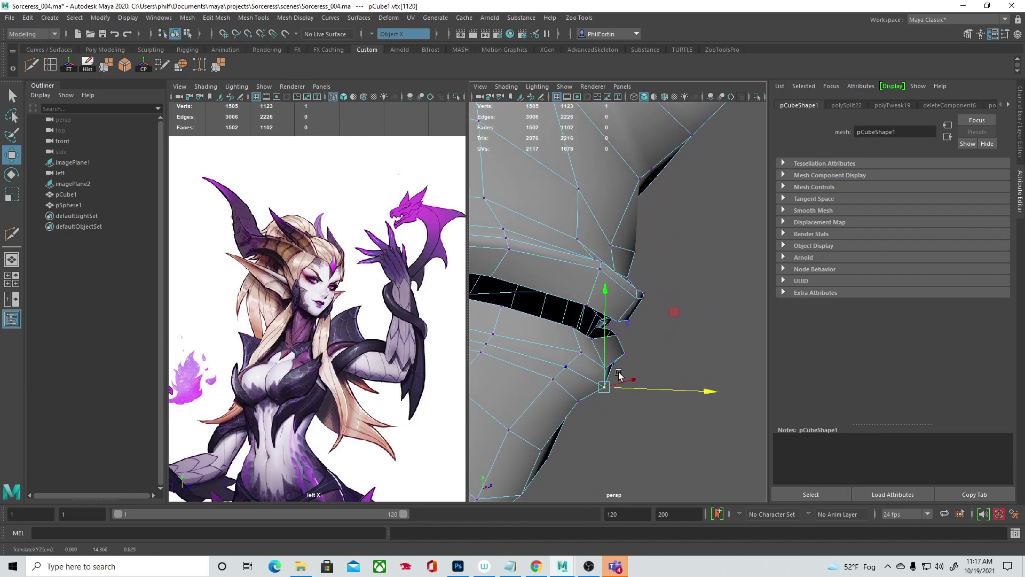
key("q")
left_click_drag(610, 381, 610, 335)
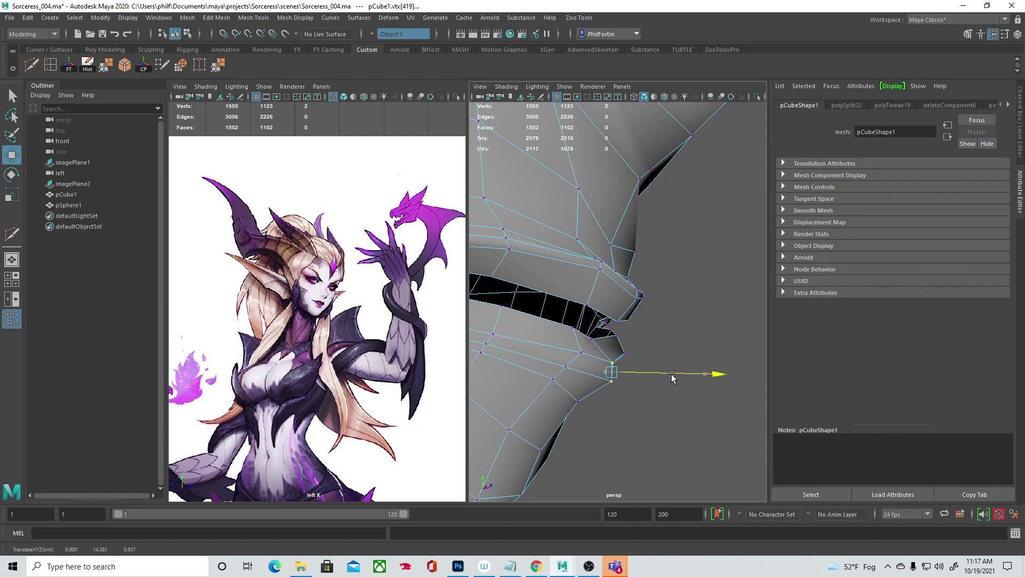
key("e")
left_click_drag(693, 334, 658, 372)
Step: Reposition the new loop's vertices on either side of the lower lip's center
key("q")
left_click(565, 367)
key("w")
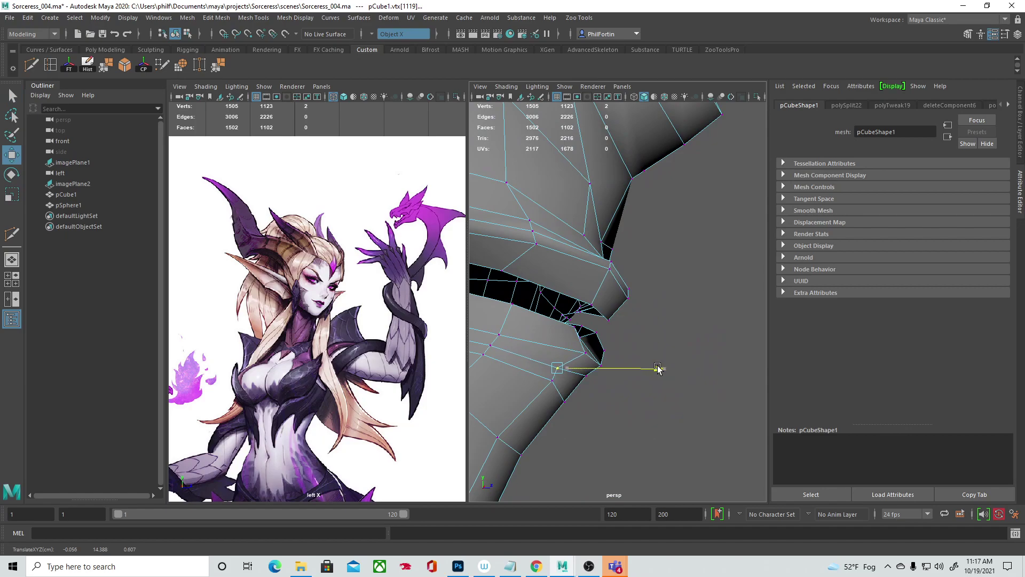
left_click_drag(562, 295, 561, 281)
left_click_drag(600, 373, 572, 344, "alt")
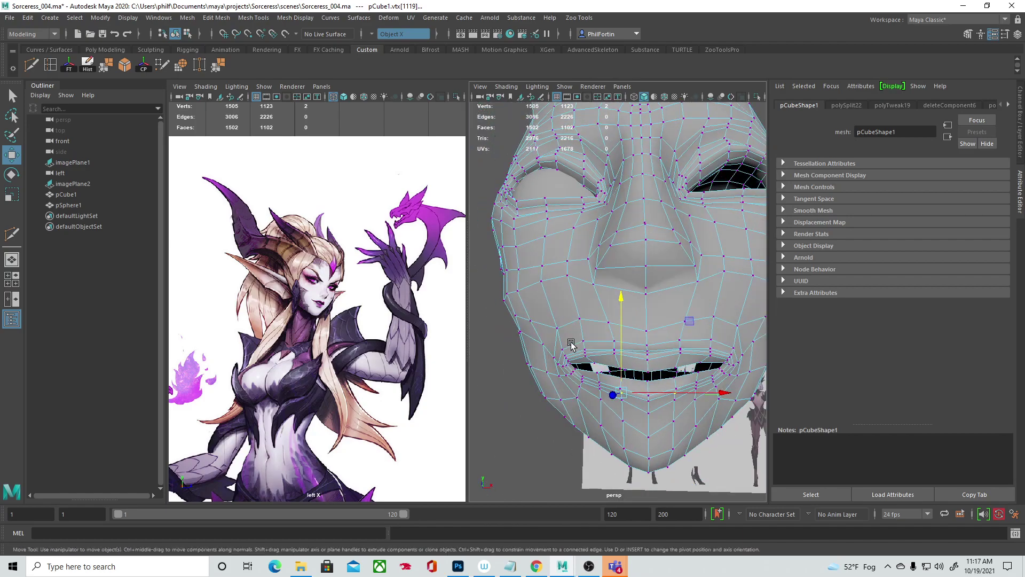
Step: Return to object selection and examine the whole head with its reshaped mouth from several angles
right_click_drag(661, 257, 591, 271)
left_click_drag(590, 271, 748, 341, "alt")
left_click(695, 285)
left_click_drag(646, 359, 581, 353, "alt")
left_click(592, 341)
left_click(709, 381)
left_click_drag(663, 382, 613, 362, "alt")
key("space")
right_click(525, 373)
left_click(524, 374)
left_click_drag(524, 373, 513, 332, "alt")
key("space")
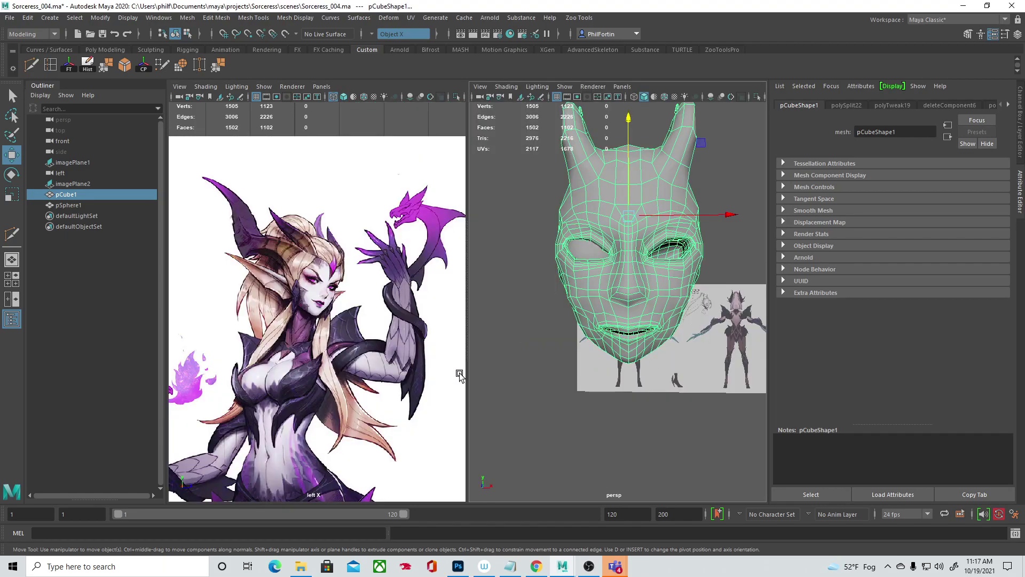
Step: Compare the head with the reference image in the front view using wireframe and shaded display
key("space")
left_click_drag(557, 337, 557, 355)
right_click_drag(558, 355, 627, 276, "alt")
key("4")
middle_click_drag(628, 276, 581, 153, "alt")
right_click_drag(755, 315, 709, 298, "alt")
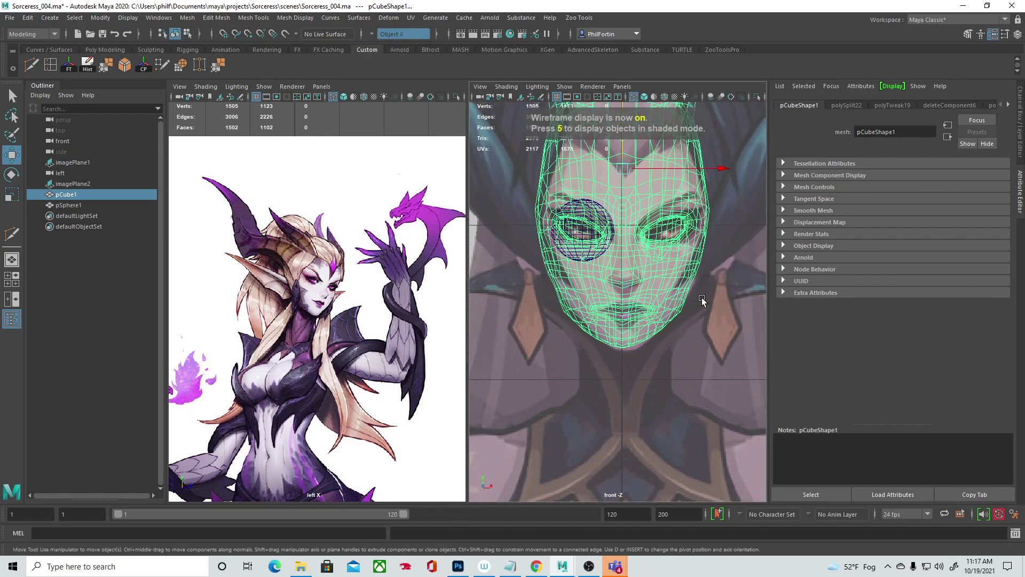
key("5")
key("6")
right_click_drag(558, 332, 747, 347, "alt")
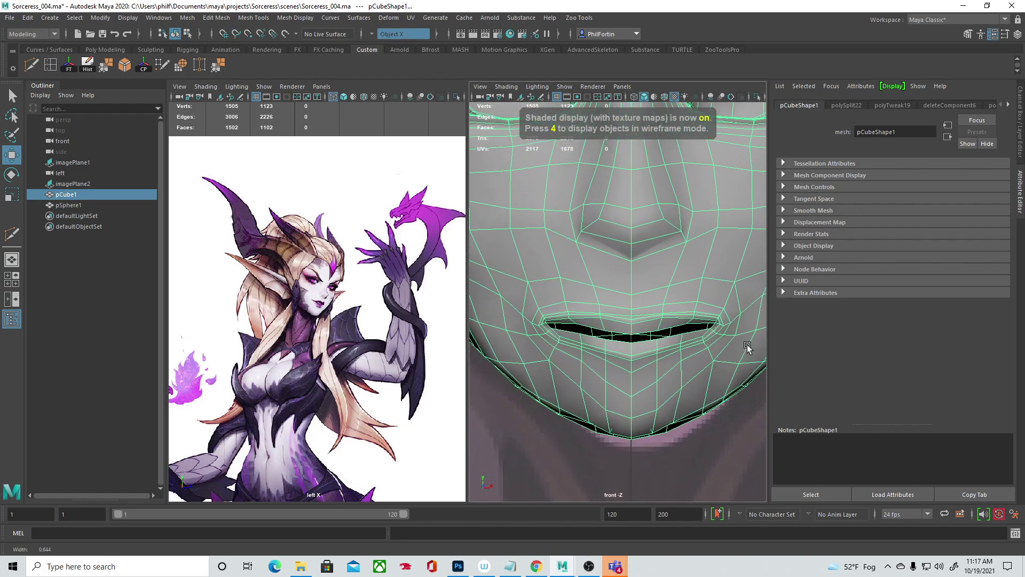
Step: Select the ring of faces around the lips and nudge it upward against the reference in wireframe
right_click_drag(640, 348, 636, 294)
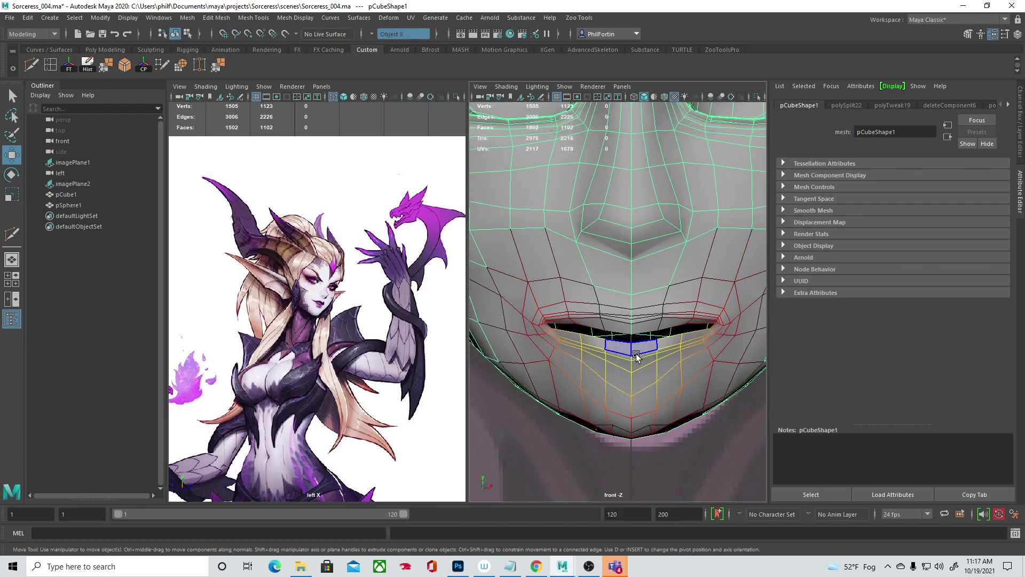
double_click(641, 355)
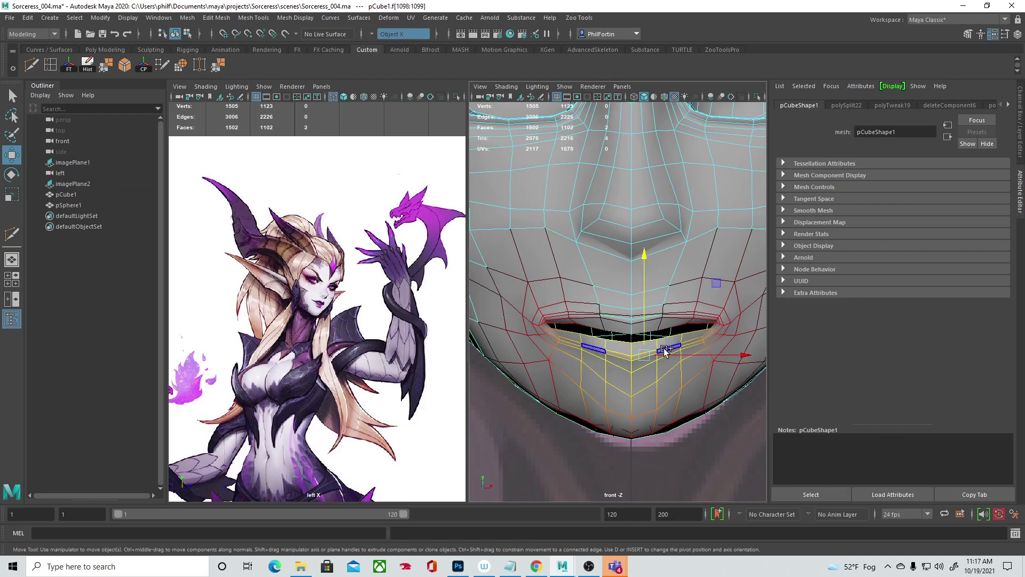
key("b")
scroll(664, 348, "down", 5)
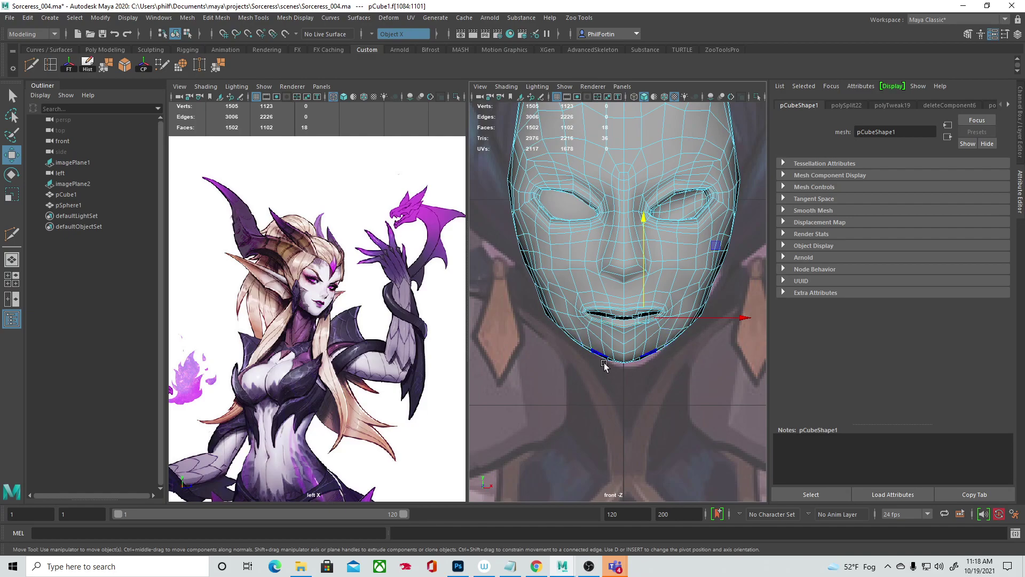
key("4")
scroll(620, 355, "up", 4)
left_click_drag(662, 230, 662, 226)
key("b")
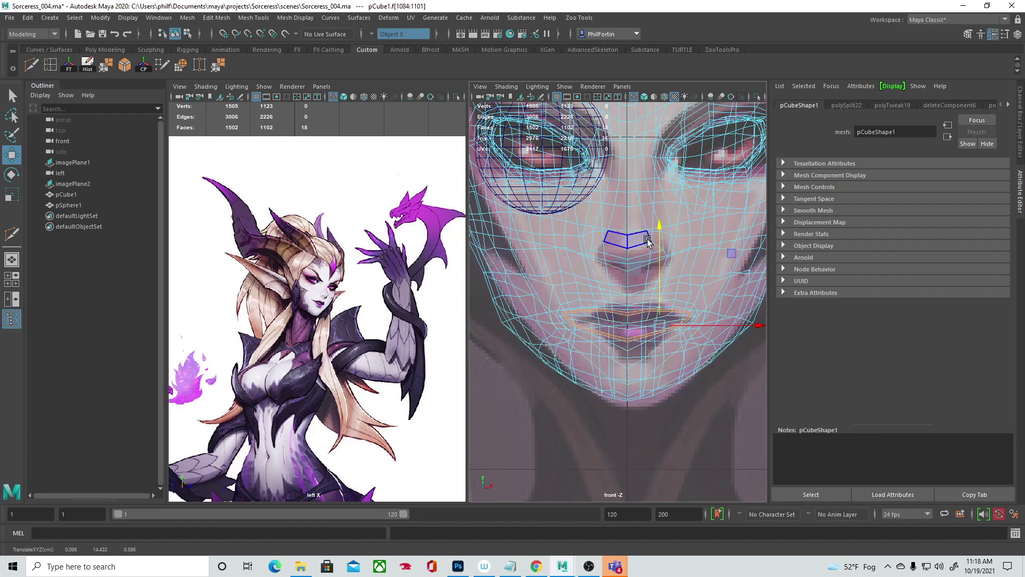
Step: Select the faces at both corners of the mouth in the shaded perspective view
key("5")
key("space")
left_click_drag(628, 276, 631, 238)
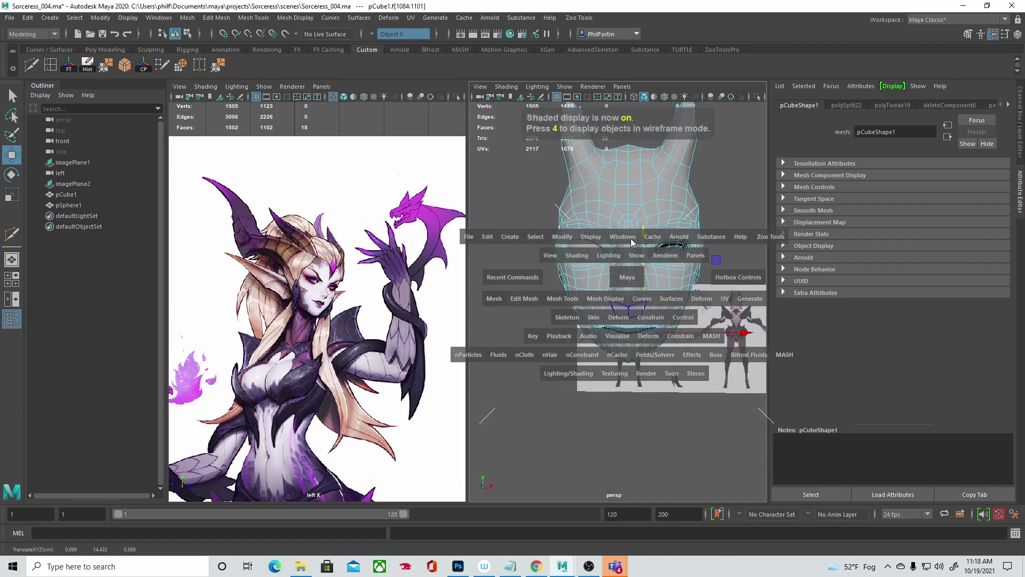
left_click_drag(600, 302, 636, 297, "alt")
left_click_drag(553, 382, 573, 357, "alt")
right_click_drag(572, 357, 597, 367, "alt")
left_click_drag(597, 366, 566, 369, "alt")
right_click_drag(566, 368, 605, 364, "alt")
left_click(604, 360)
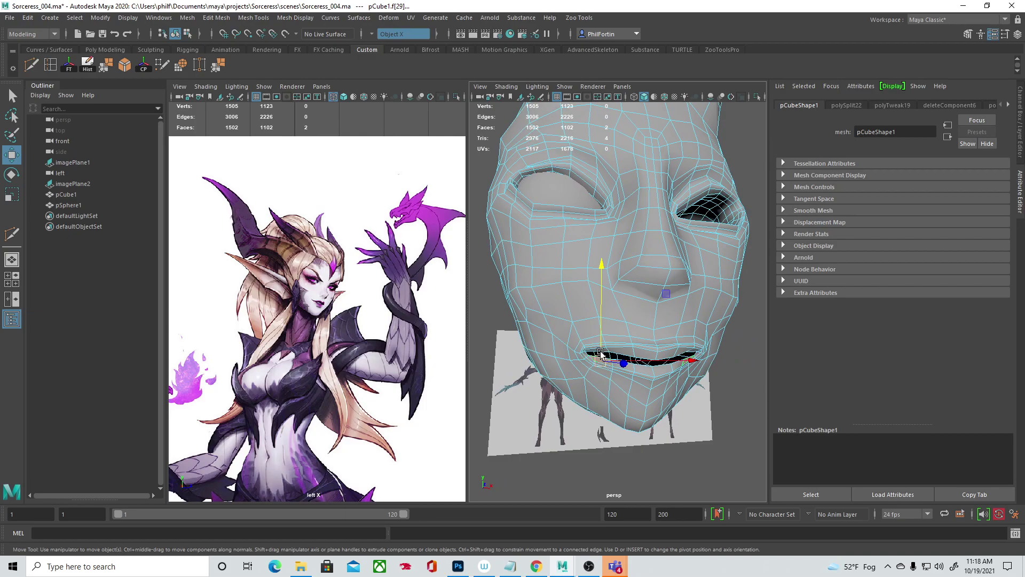
key("q")
left_click(601, 351, "shift")
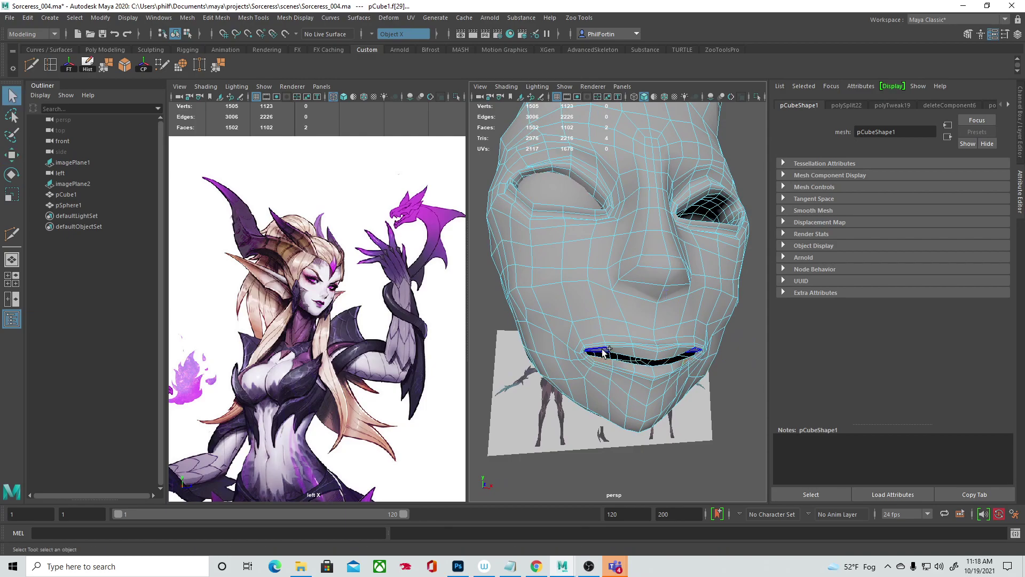
Step: Try to shift the mouth-corner faces downward with soft selection
key("b")
key("w")
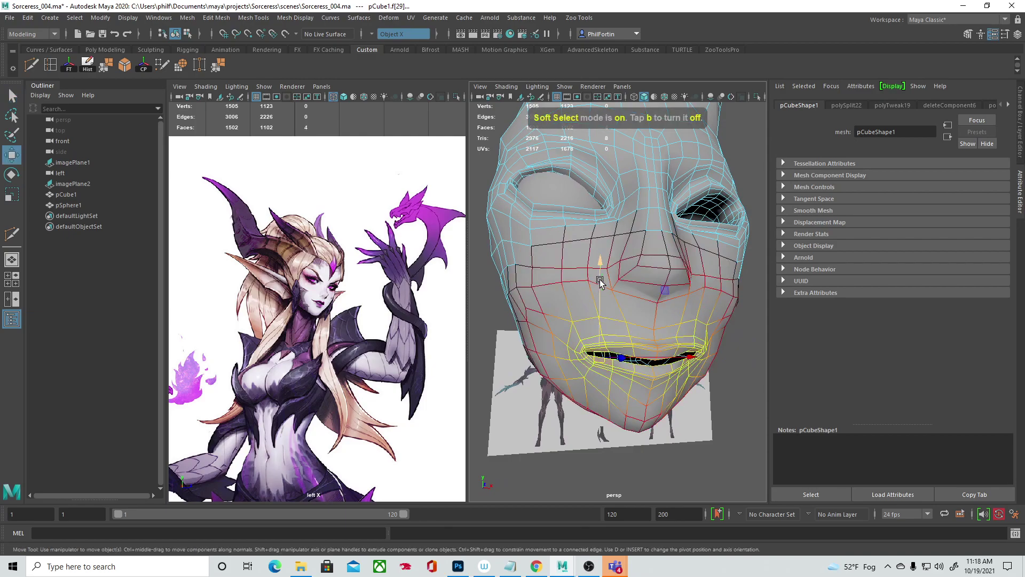
key("r")
mouse_move(602, 259)
left_mouse_down()
mouse_move(601, 285)
mouse_move(600, 266)
left_mouse_up()
key("ctrl+z")
key("w")
key("ctrl+z")
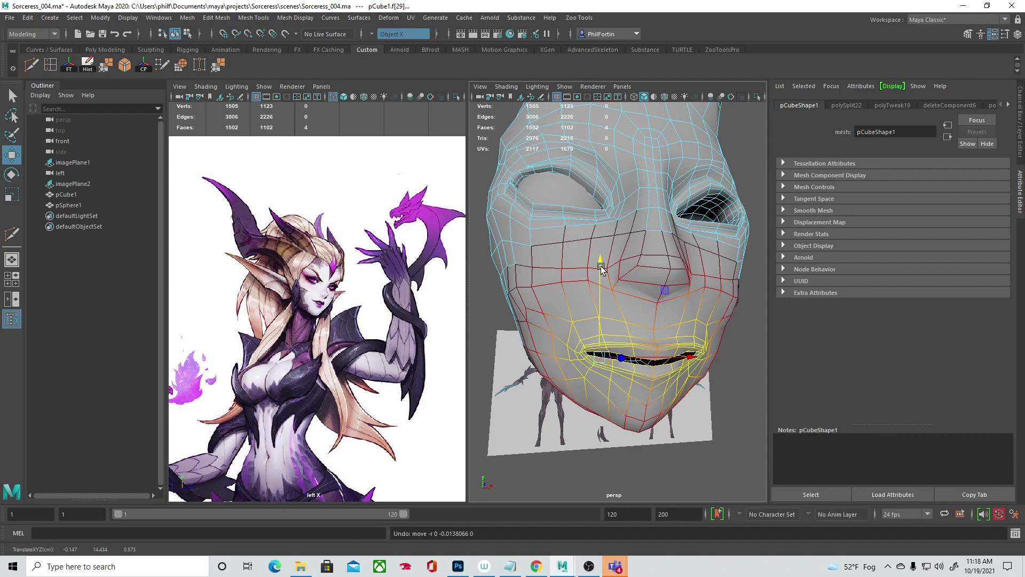
Step: Raise the mouth-corner faces slightly without soft selection and adjust their rotation
key("b")
left_click_drag(599, 319, 600, 315)
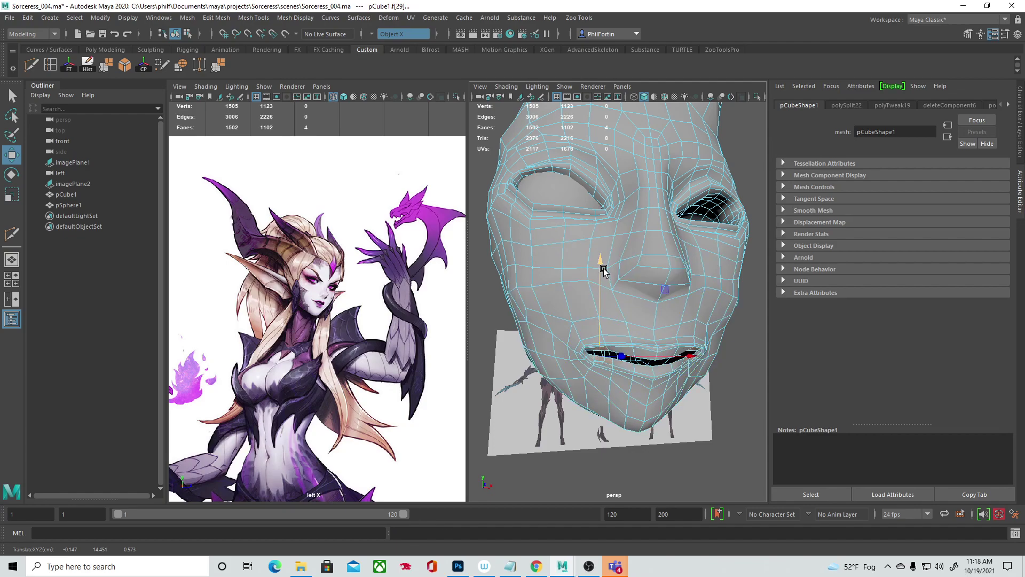
key("e")
mouse_move(557, 272)
left_mouse_down()
mouse_move(584, 270)
mouse_move(556, 275)
left_mouse_up()
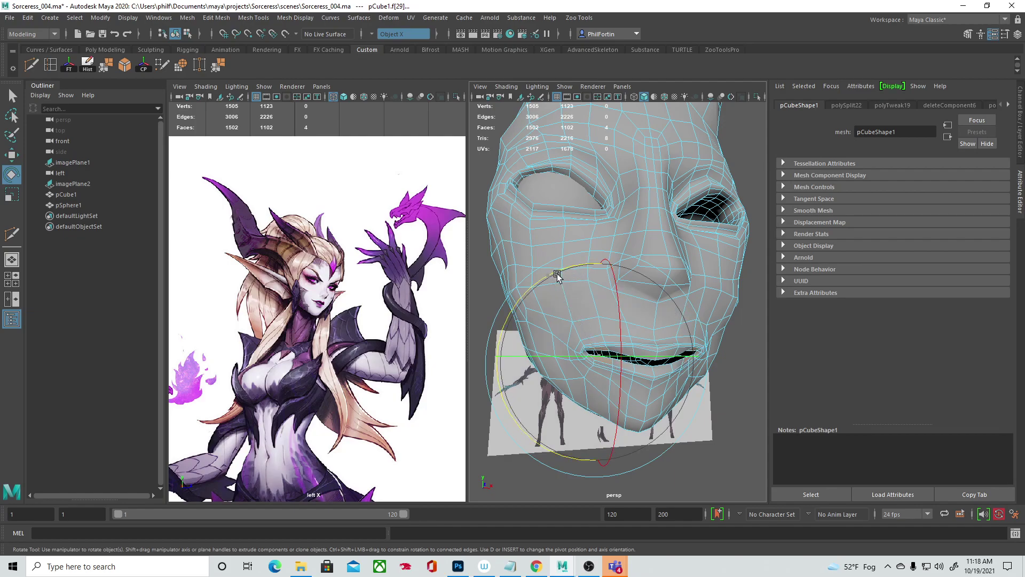
key("w")
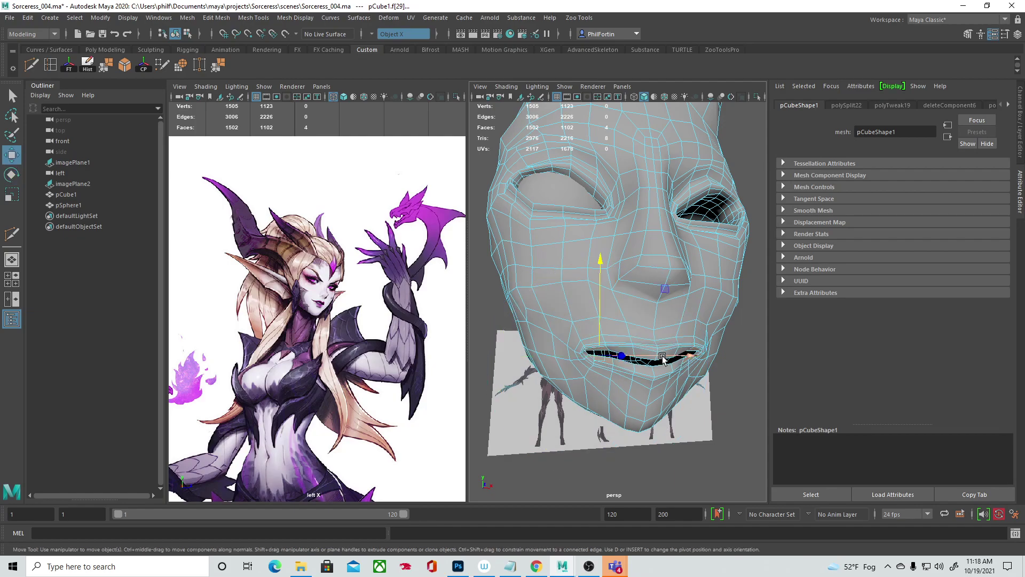
Step: Return to object selection and examine the adjusted mouth and whole head from the side, front and above
left_click_drag(646, 386, 580, 387, "alt")
right_click_drag(638, 272, 686, 309)
right_click_drag(634, 271, 665, 259)
left_click_drag(616, 319, 610, 374, "alt")
left_click(698, 355)
scroll(608, 381, "up", 5)
middle_click_drag(610, 474, 611, 408, "alt")
left_click_drag(641, 394, 661, 400, "alt")
left_click(621, 395)
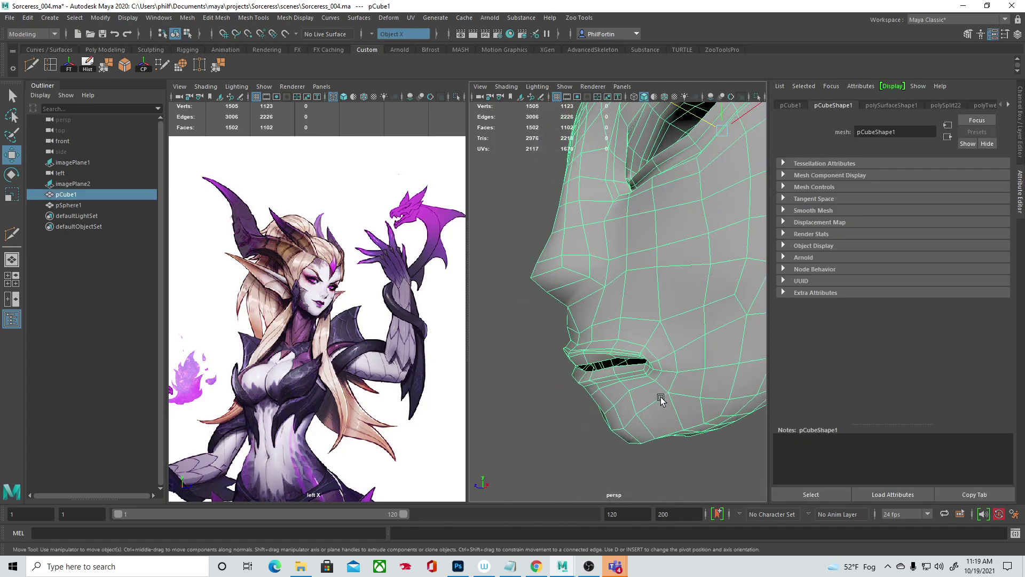
left_click_drag(598, 283, 601, 322, "alt")
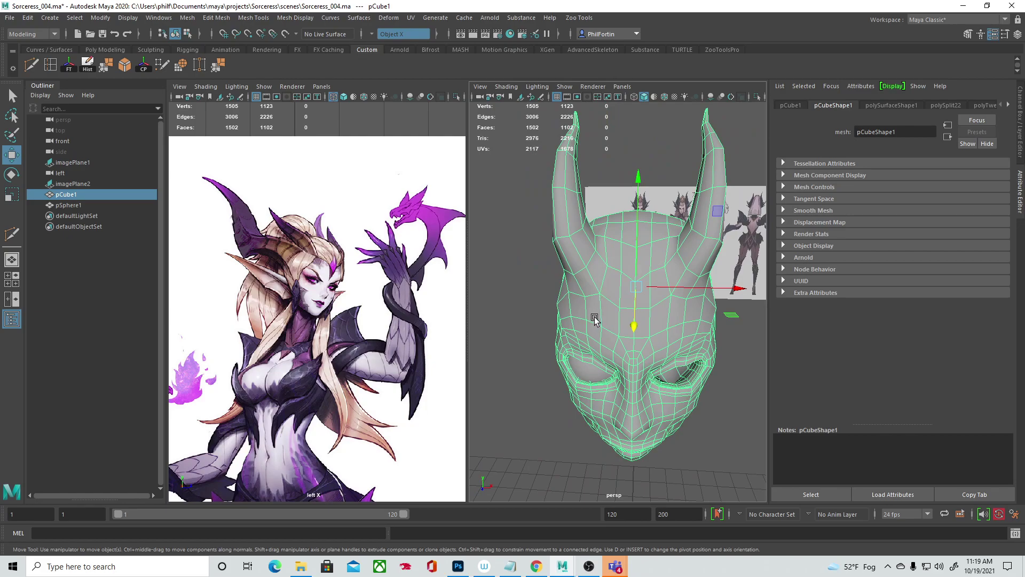
mouse_move(599, 350)
left_mouse_down("alt")
mouse_move(623, 336)
mouse_move(620, 325)
mouse_move(617, 341)
left_mouse_up("alt")
Step: Check the Microsoft Teams call window, and look over the horned head again in Maya
left_click(612, 569)
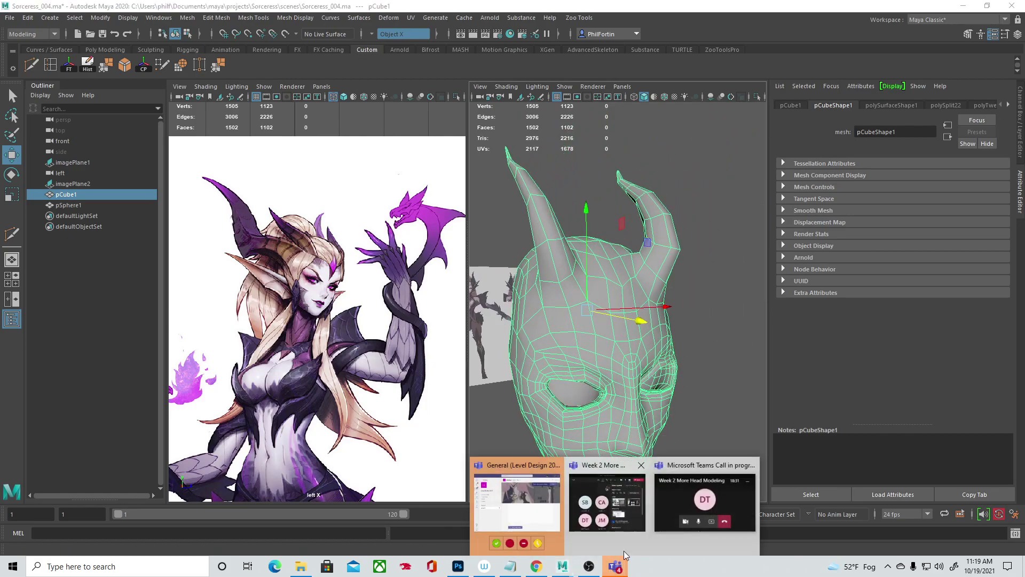
left_click(628, 510)
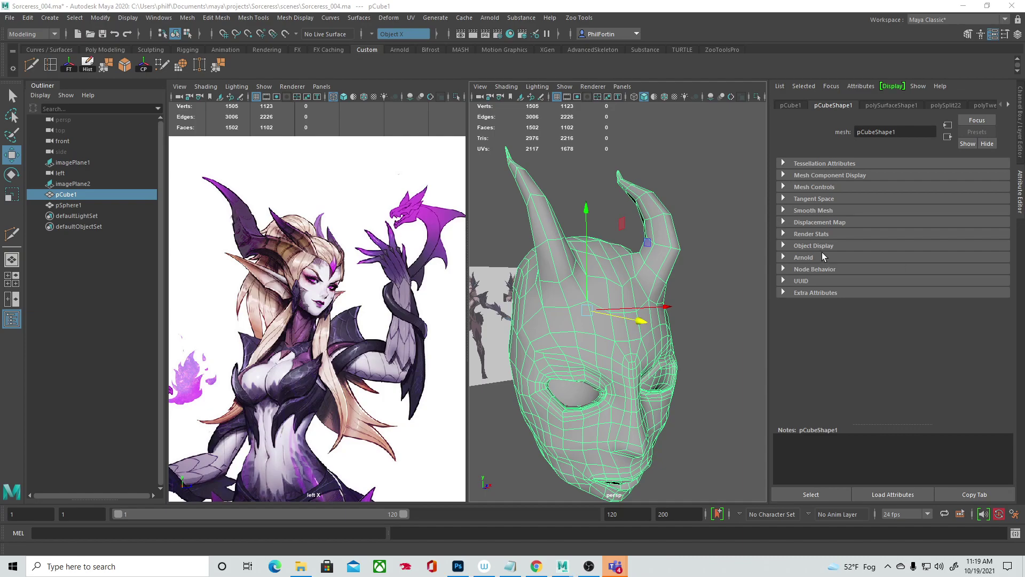
left_click_drag(620, 380, 585, 380, "alt")
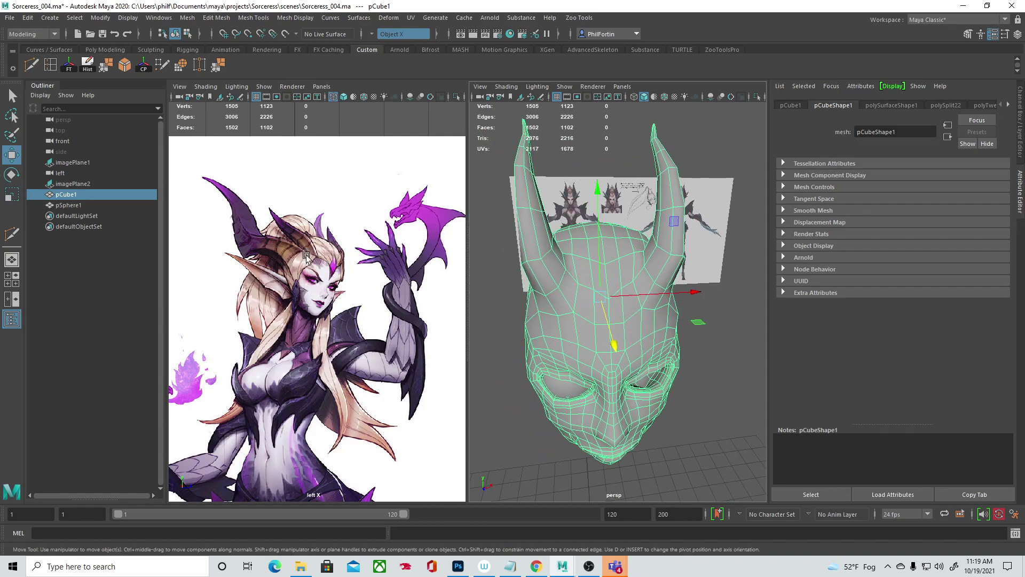
mouse_move(585, 316)
left_mouse_down("alt")
mouse_move(629, 312)
mouse_move(584, 318)
mouse_move(599, 319)
left_mouse_up("alt")
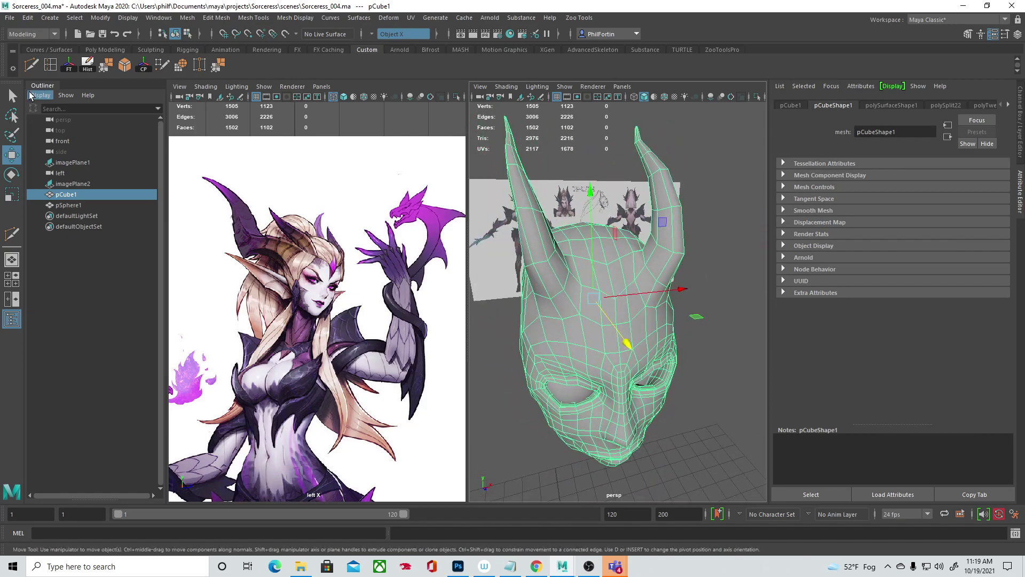
Step: Try the head mesh as a live surface, switch it off and reselect the head
mouse_move(628, 255)
right_mouse_down()
mouse_move(656, 237)
mouse_move(643, 245)
right_mouse_up()
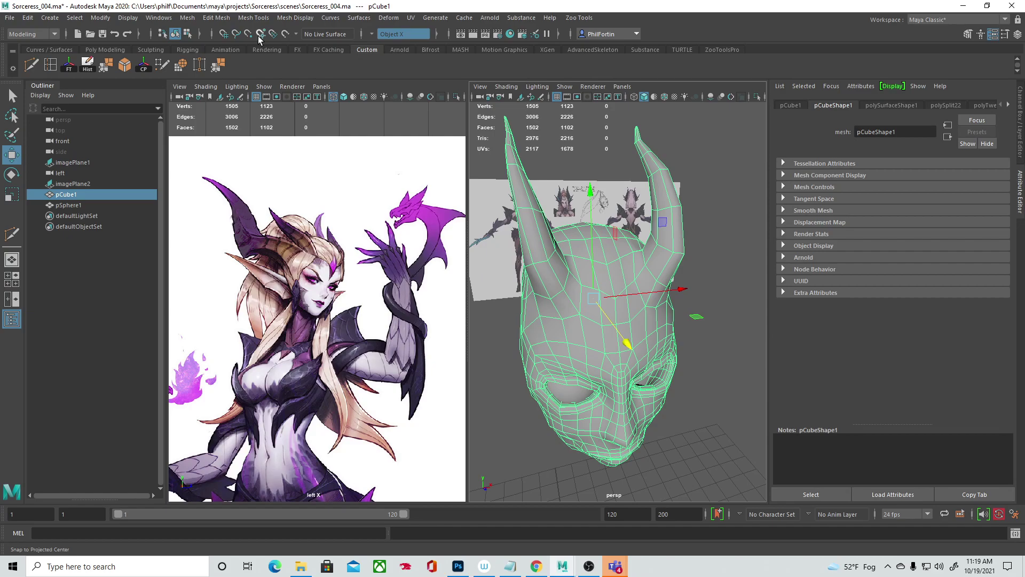
left_click(289, 33)
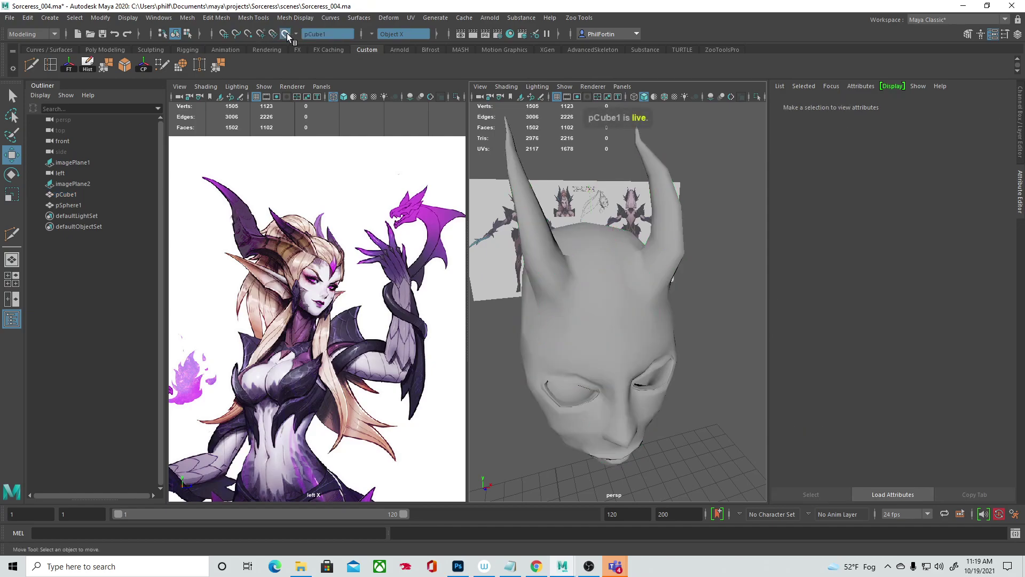
left_click(287, 34)
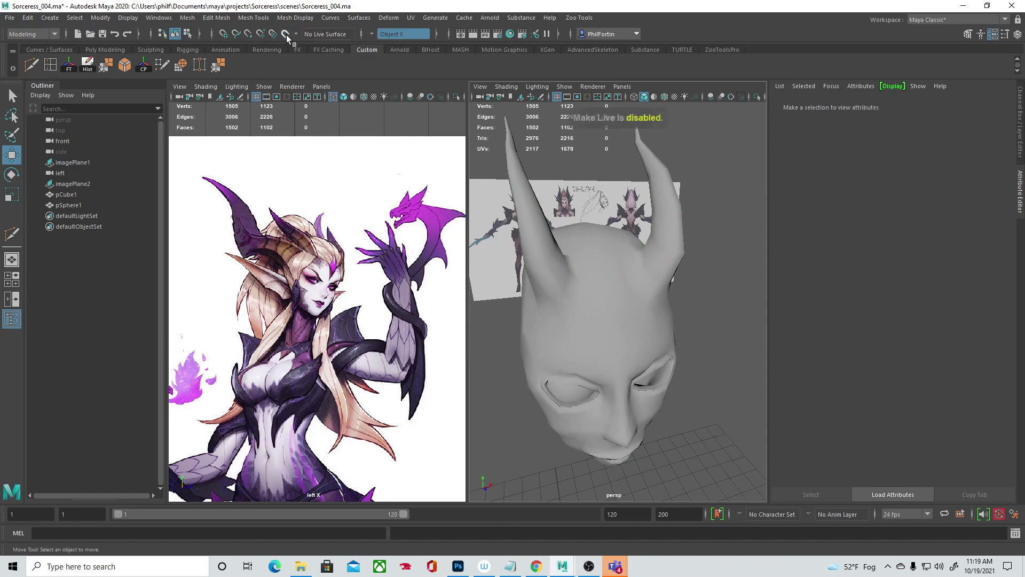
left_click(631, 323)
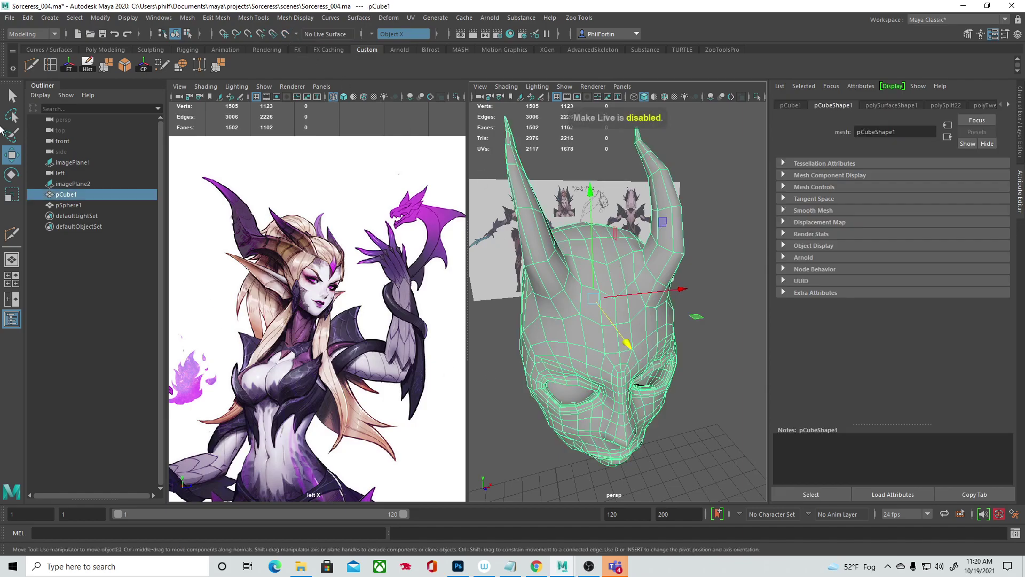
Step: Rename the head mesh HEADShape and make it the live surface
double_click(67, 195)
type("HEAD")
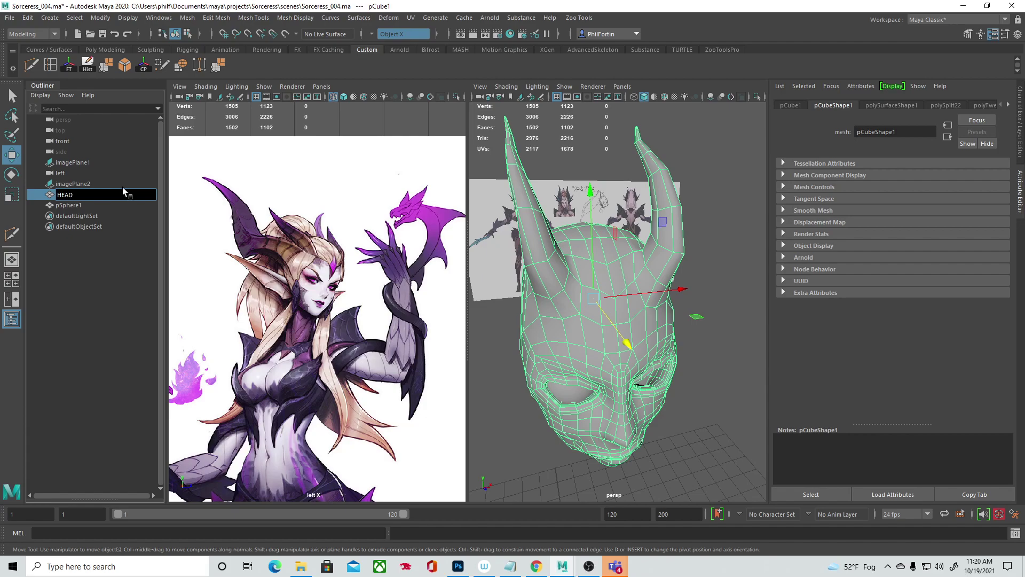
type("Shape")
key("Return")
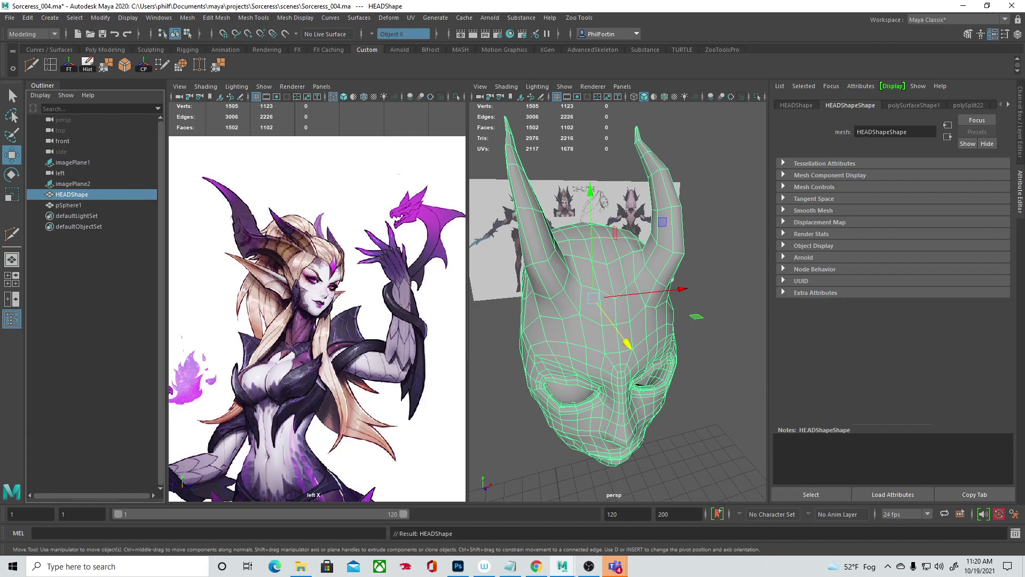
left_click(285, 34)
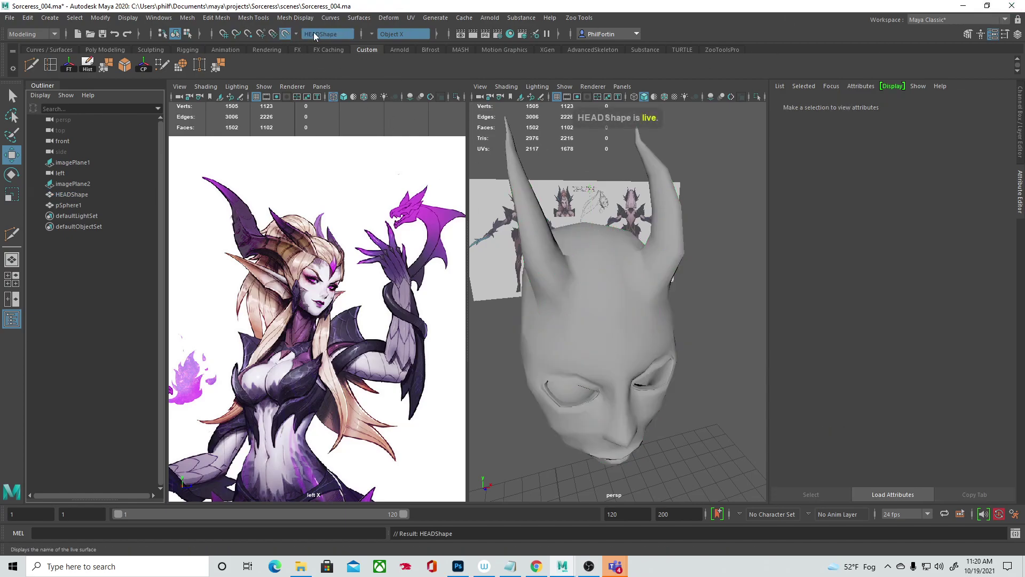
left_click_drag(627, 306, 632, 240, "alt")
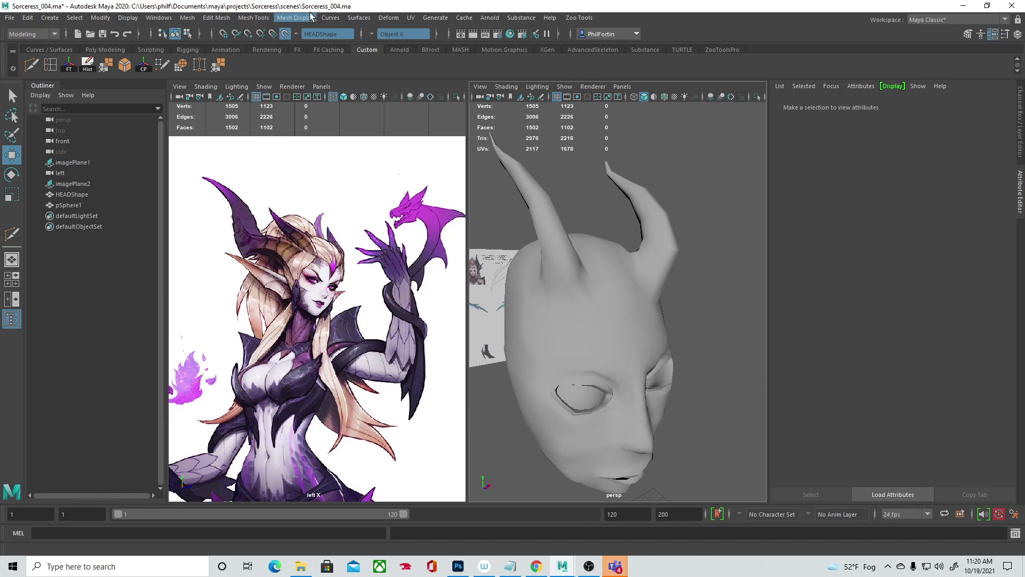
Step: Open the Quad Draw tool settings and expand the keyboard/mouse shortcuts and live constraint options
left_click(253, 17)
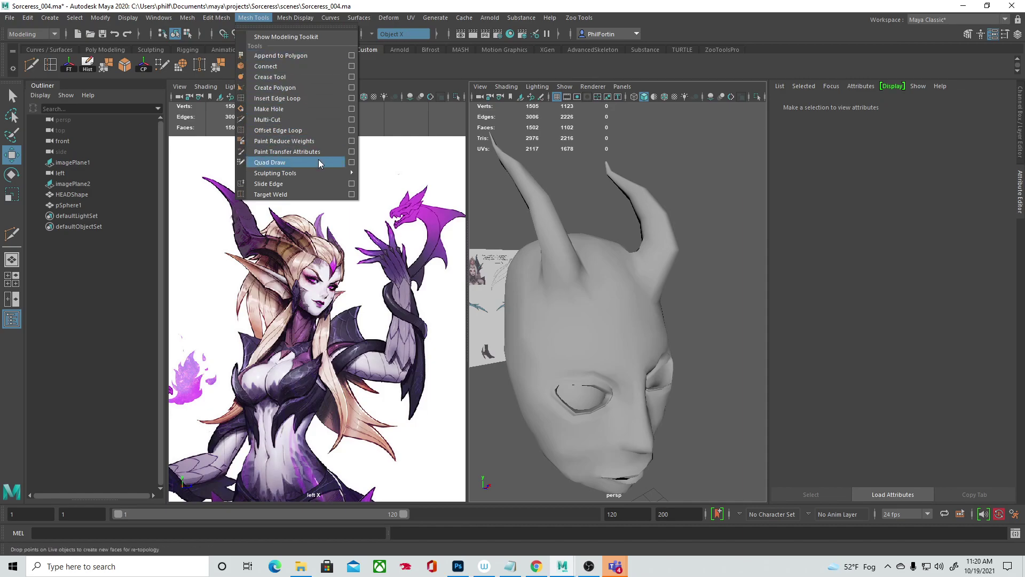
left_click(249, 18)
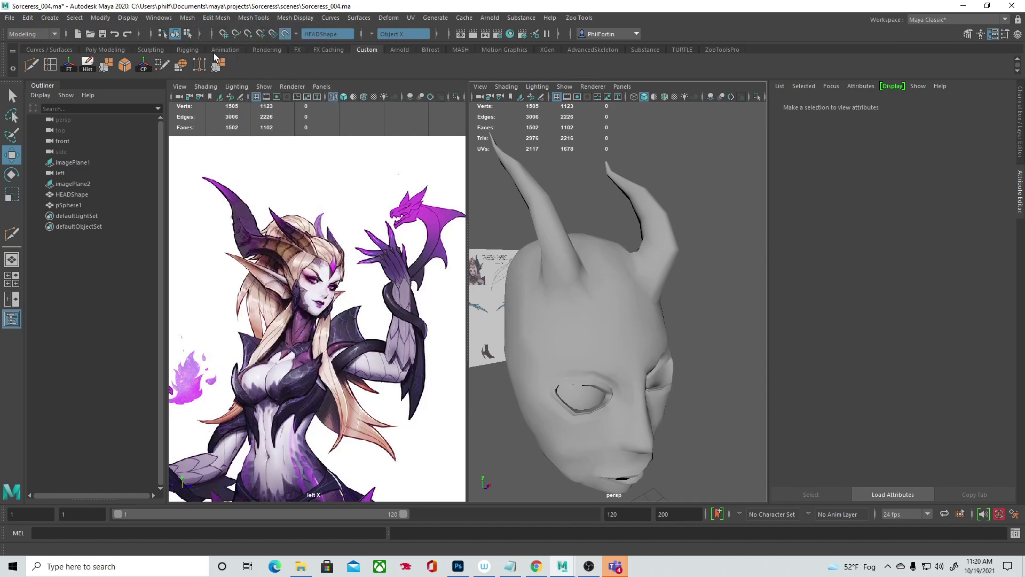
left_click(253, 18)
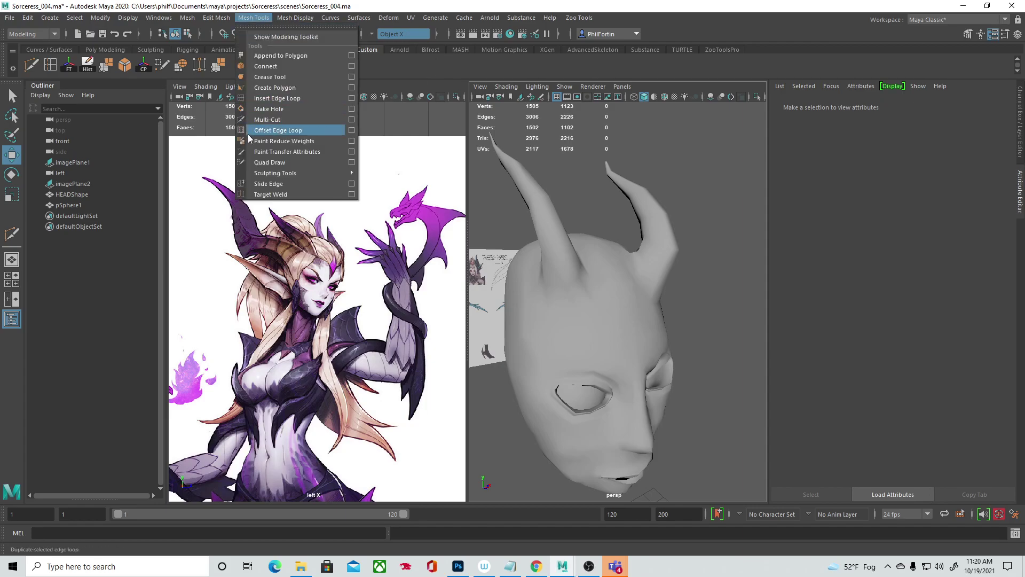
left_click(351, 162)
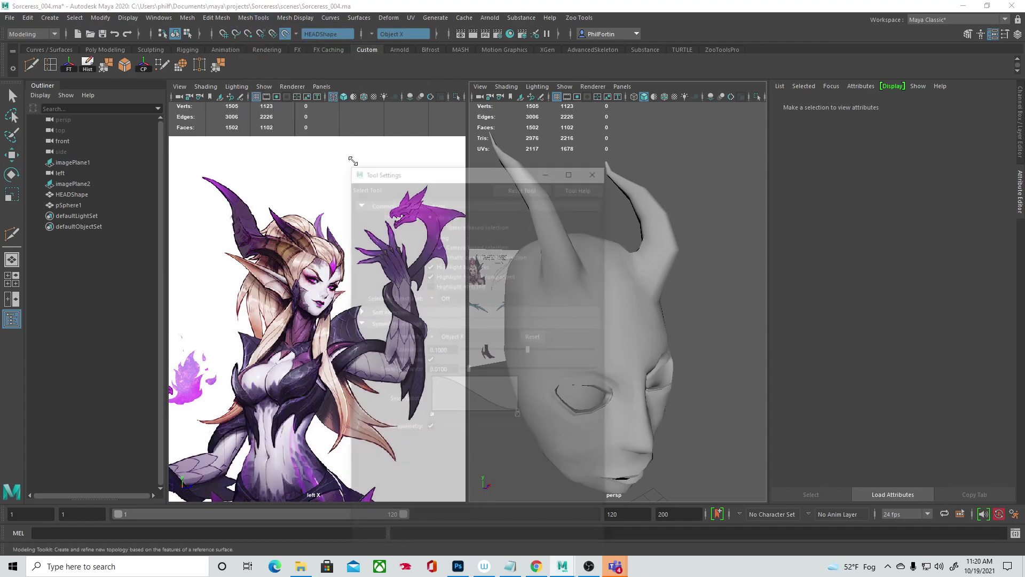
left_click_drag(476, 170, 269, 113)
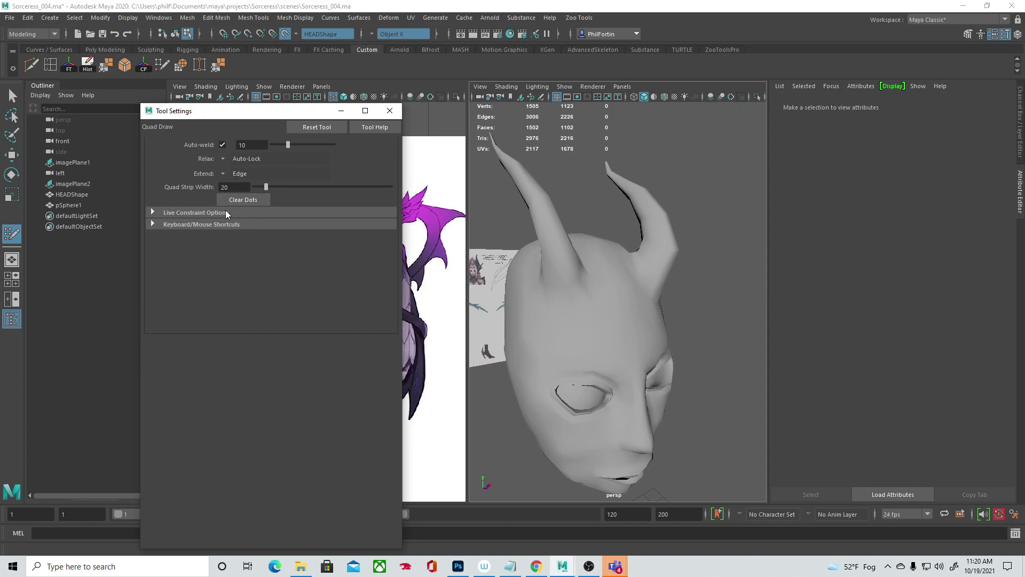
left_click(153, 225)
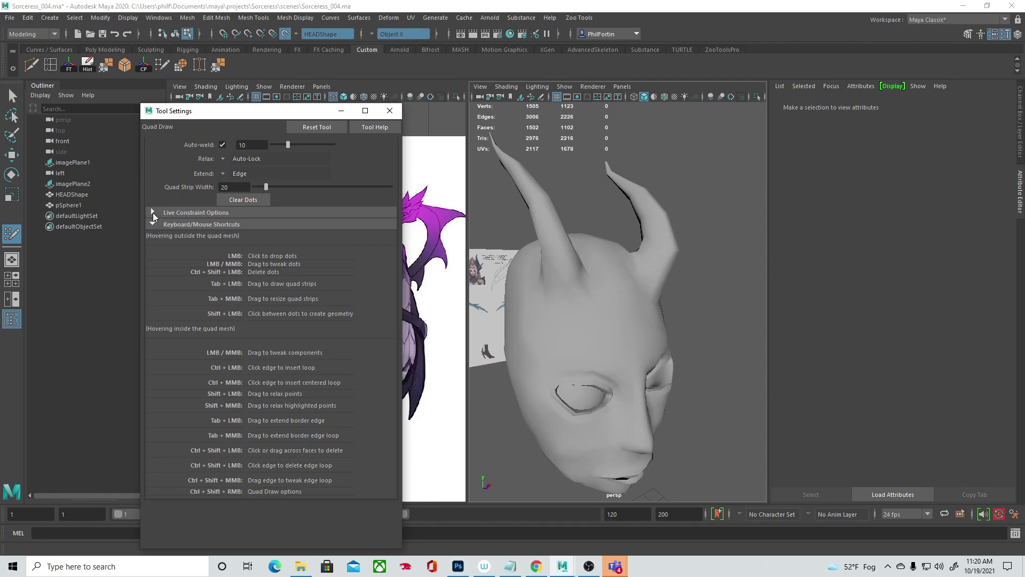
left_click(153, 213)
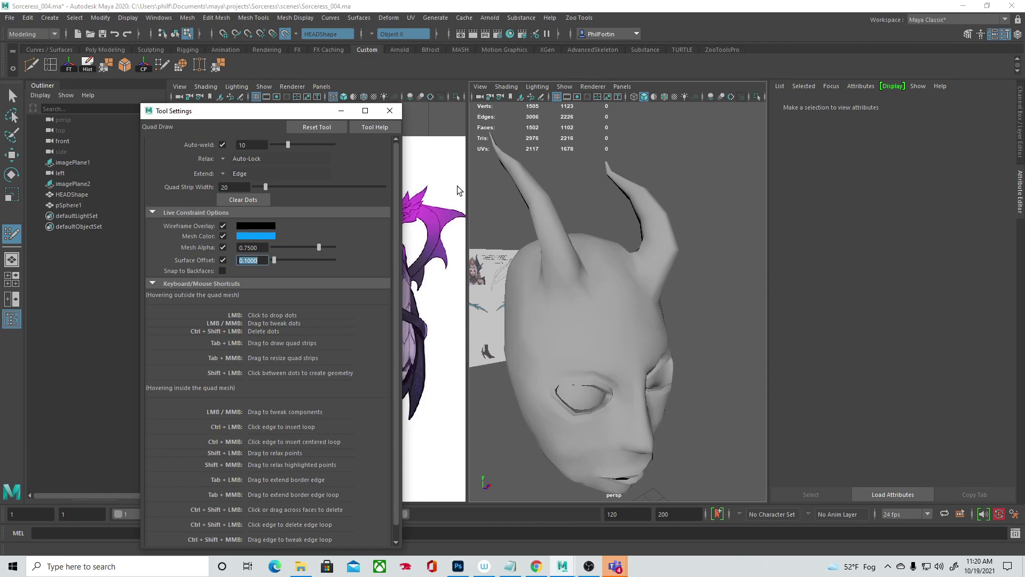
Step: Set the Quad Draw surface offset to 2
left_click_drag(616, 302, 86, 288, "alt")
left_click(257, 260)
type("1")
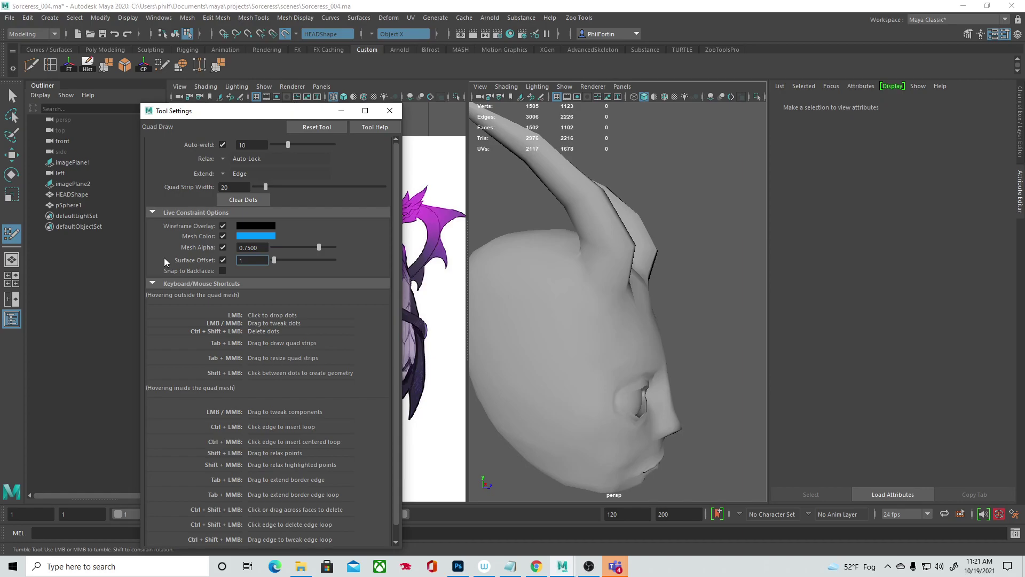
type("2")
key("Return")
Step: Restart Quad Draw and drop test dots over the head using the 2.0000 surface offset
mouse_move(660, 324)
left_mouse_down("alt")
mouse_move(613, 310)
mouse_move(556, 328)
left_mouse_up("alt")
key("q")
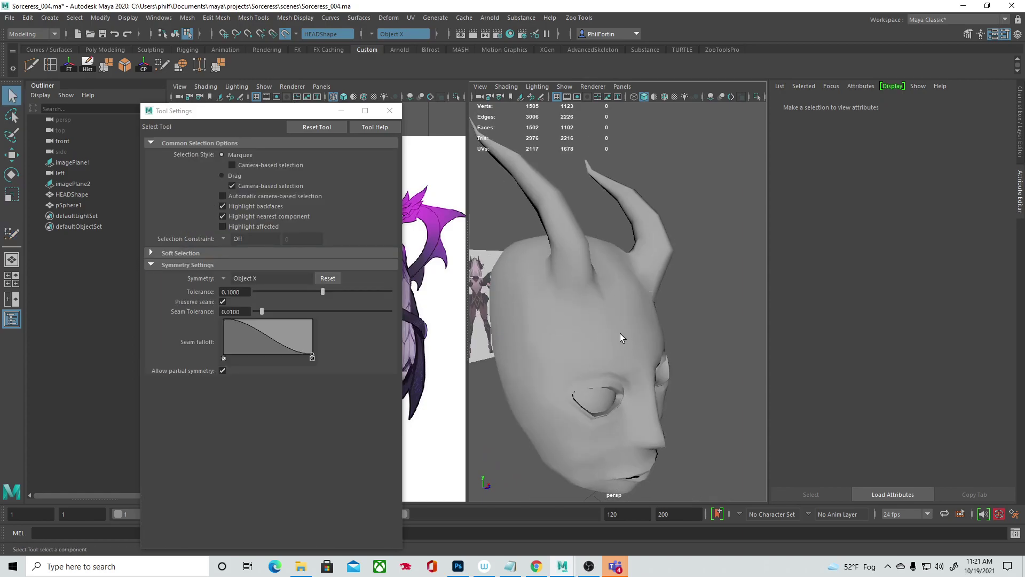
left_click(164, 64)
key("q")
left_click(164, 64)
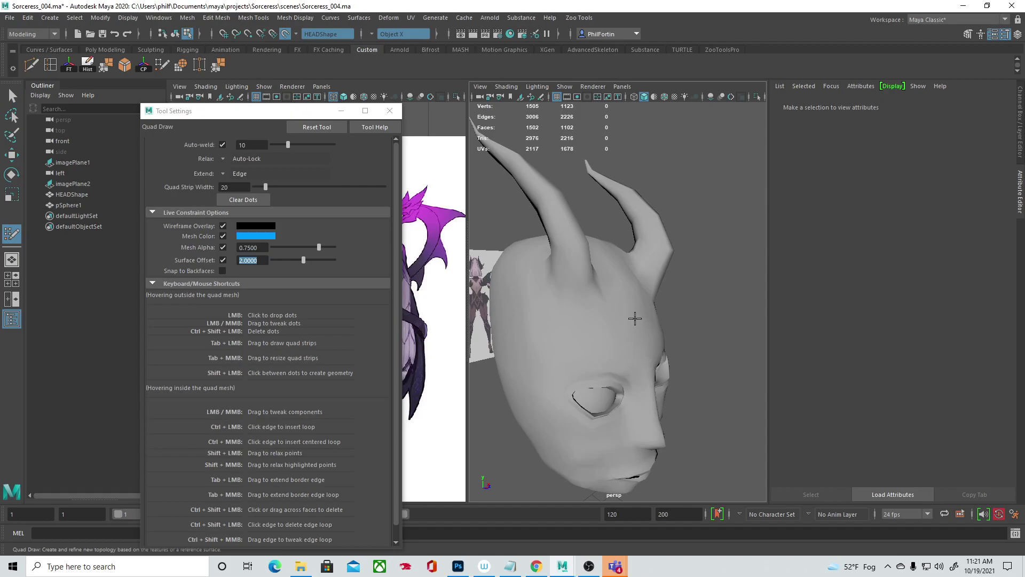
left_click_drag(620, 332, 622, 393, "alt")
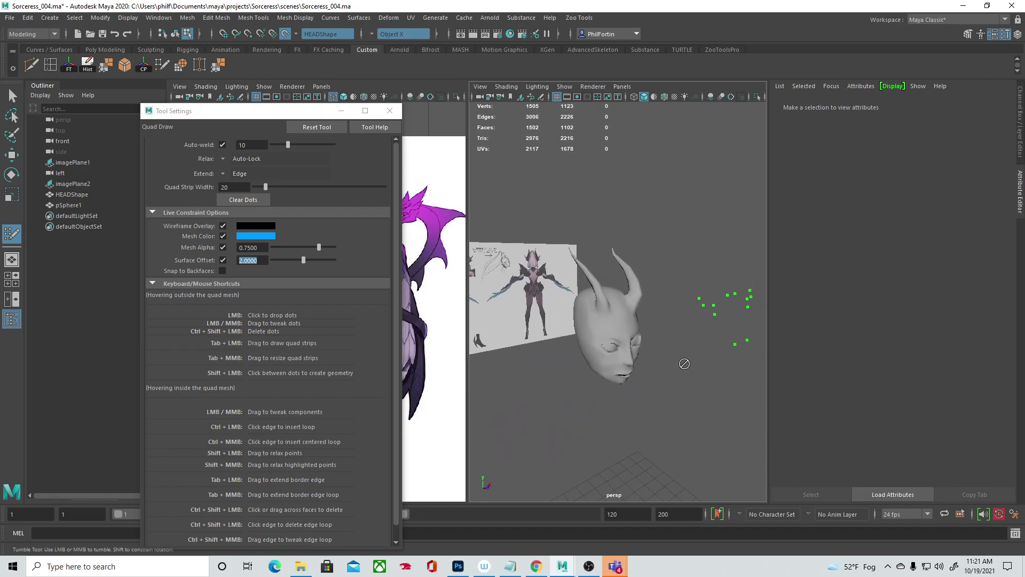
right_click_drag(684, 364, 639, 396, "alt")
mouse_move(590, 358)
left_mouse_down("alt")
mouse_move(626, 354)
mouse_move(656, 376)
left_mouse_up("alt")
Step: Undo the Quad Draw test dots and the head's live-surface setting
key("ctrl+z")
key("ctrl+z")
key("ctrl+z")
key("ctrl+z")
key("ctrl+z")
key("ctrl+z")
key("ctrl+z")
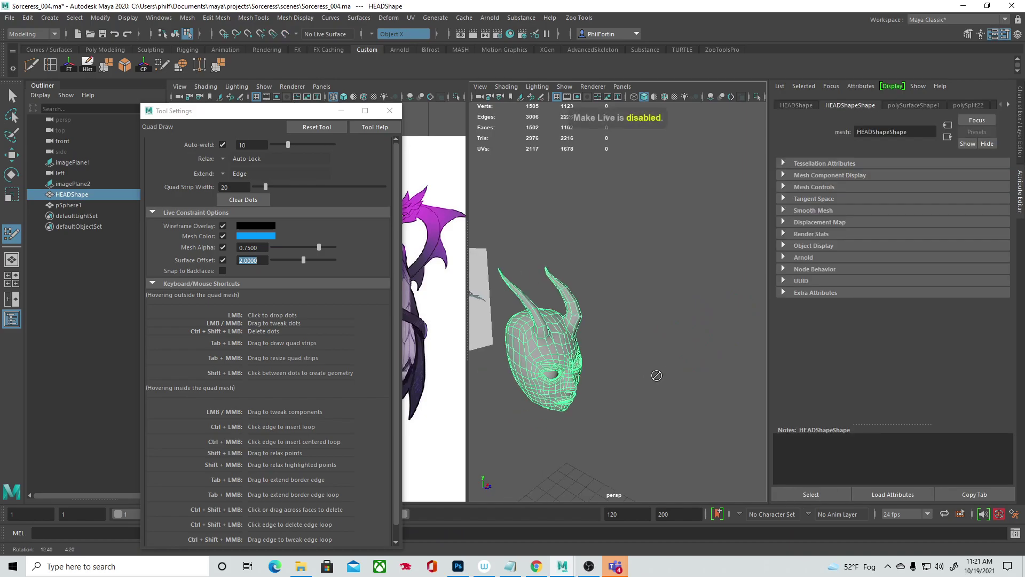
right_click_drag(656, 376, 544, 395, "alt")
middle_click_drag(544, 394, 576, 248, "alt")
right_click_drag(684, 242, 454, 307, "alt")
right_click_drag(654, 320, 683, 329, "alt")
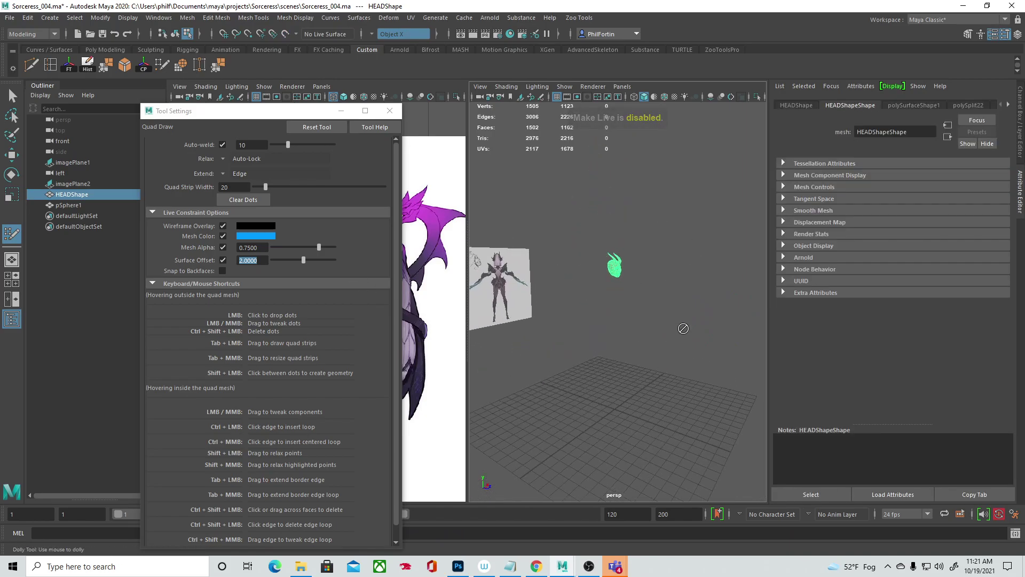
Step: Set the Quad Draw surface offset to 0.1 and make the head mesh a live surface again
left_click_drag(683, 328, 587, 299, "alt")
key("f")
right_click_drag(587, 299, 574, 302, "alt")
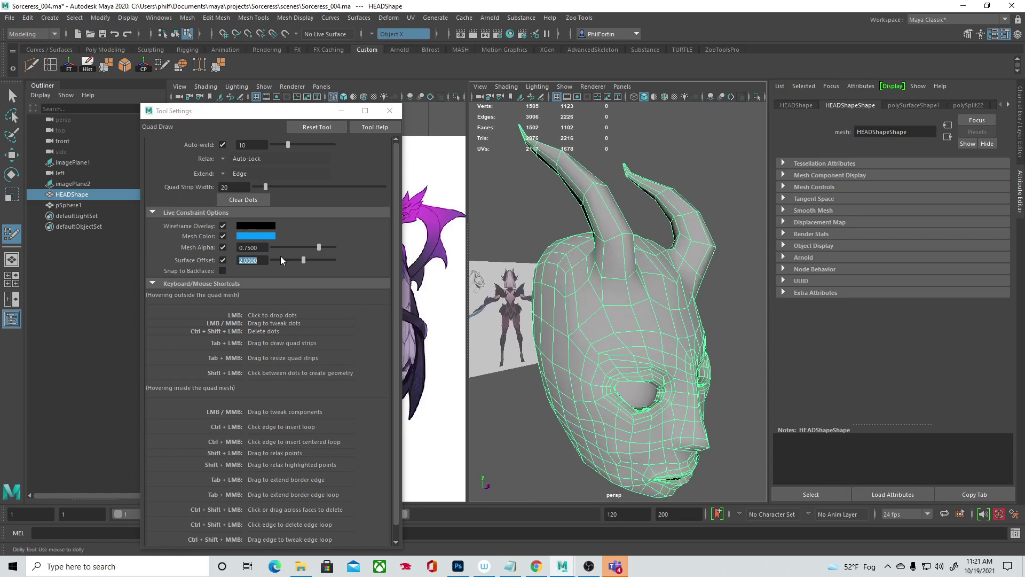
left_click(265, 258)
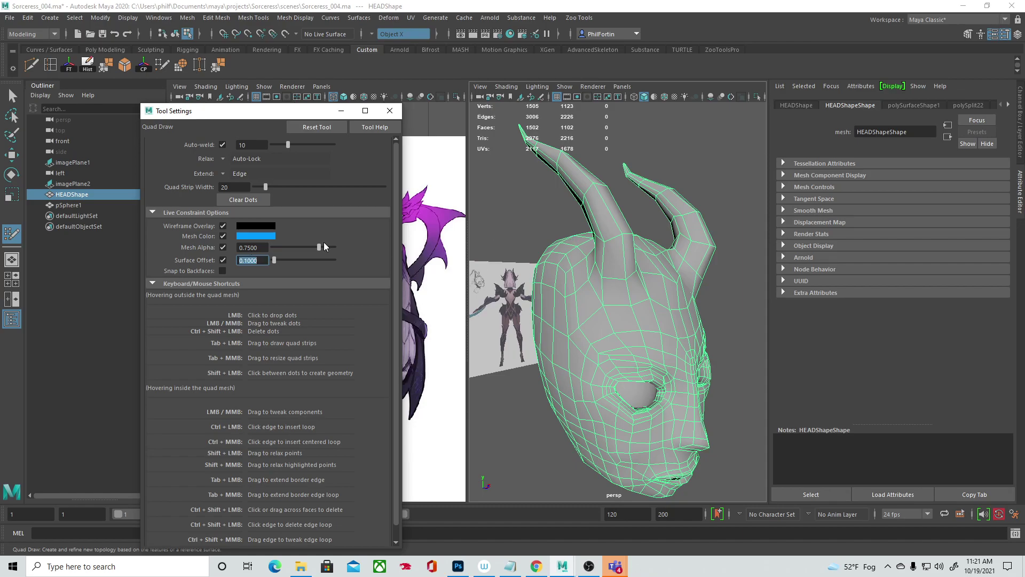
left_click(285, 34)
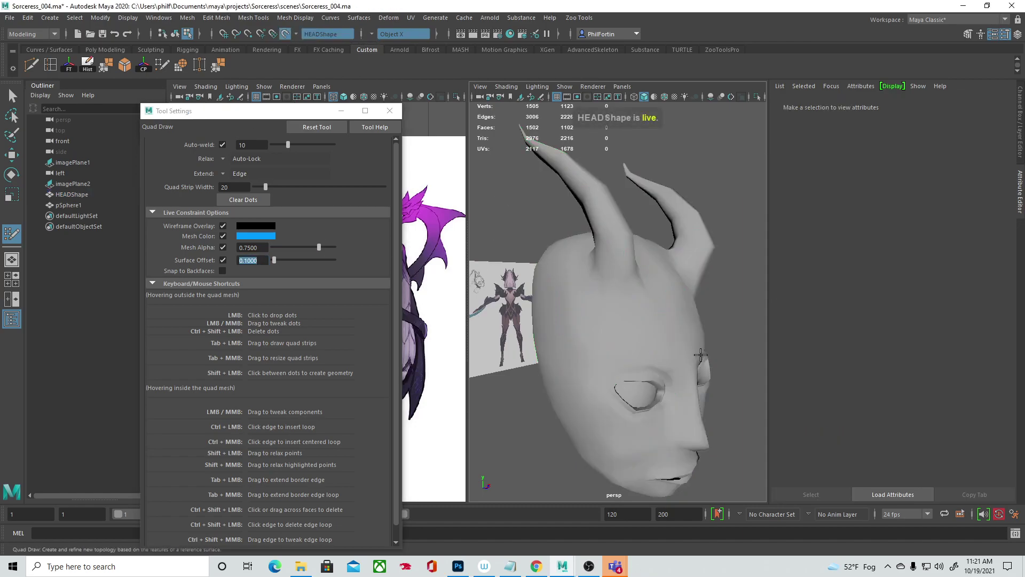
left_click_drag(691, 363, 675, 322, "alt")
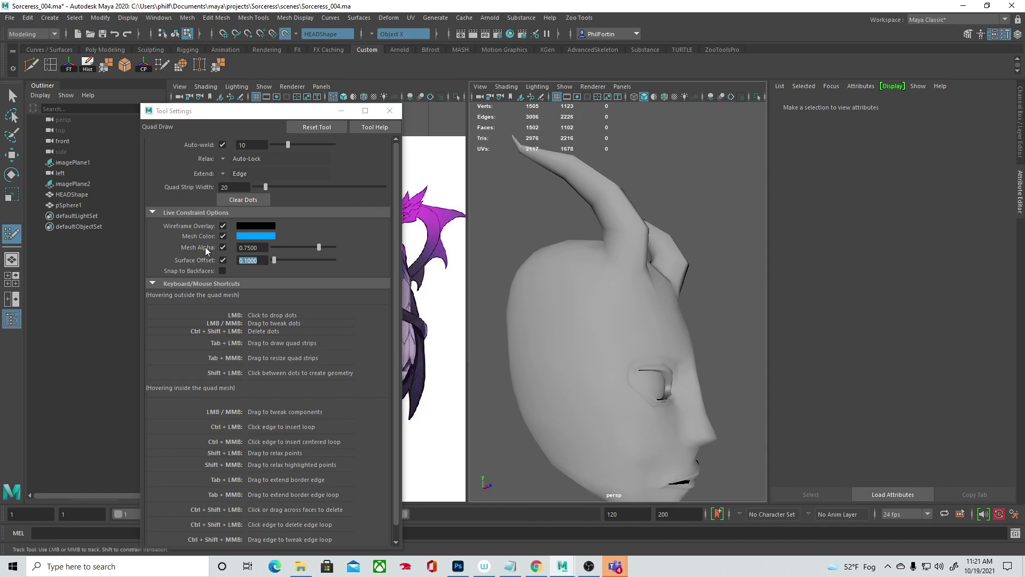
Step: Toggle the Quad Draw surface offset option and return to the Select tool
left_click_drag(261, 259, 190, 262)
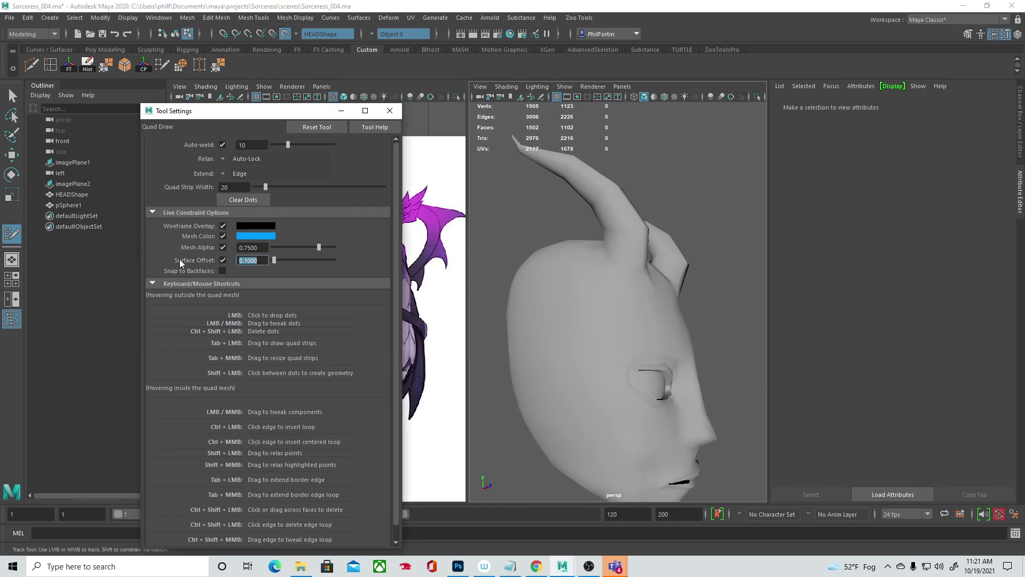
left_click(223, 260)
mouse_move(676, 344)
left_mouse_down("alt")
mouse_move(652, 328)
mouse_move(647, 367)
mouse_move(682, 334)
mouse_move(659, 350)
mouse_move(604, 349)
mouse_move(749, 334)
left_mouse_up("alt")
right_click_drag(749, 334, 625, 335, "alt")
key("ctrl+z")
key("q")
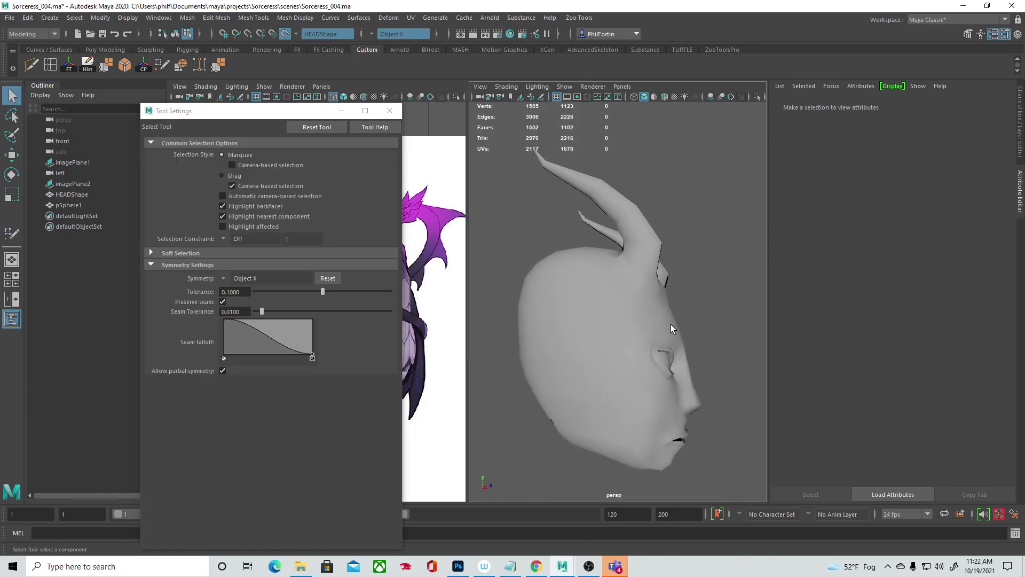
Step: Move the tool settings window aside, turn off the head's live surface, and select the head mesh
left_click_drag(671, 324, 661, 324, "alt")
middle_click_drag(661, 324, 628, 321, "alt")
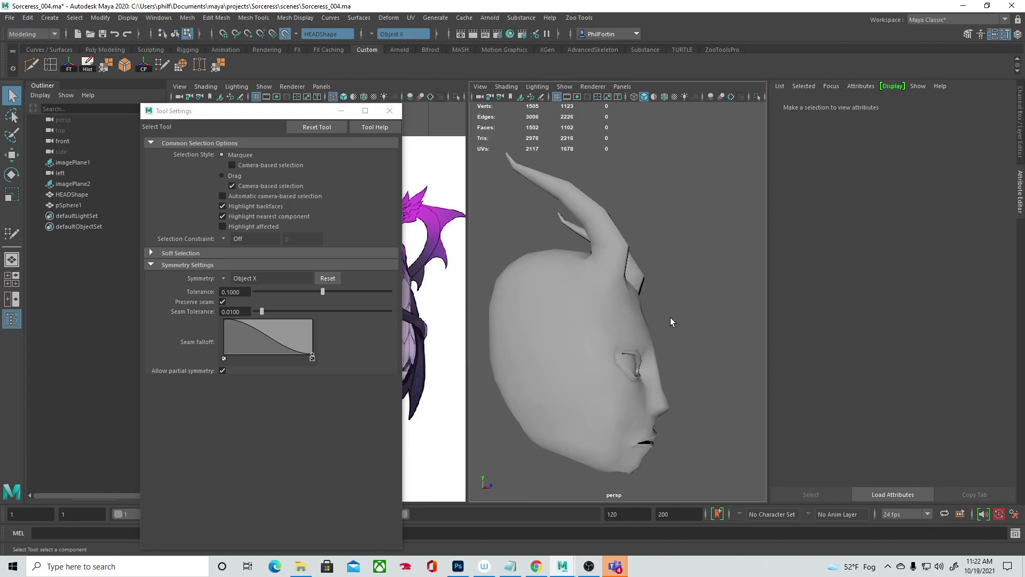
left_click_drag(288, 115, 97, 359)
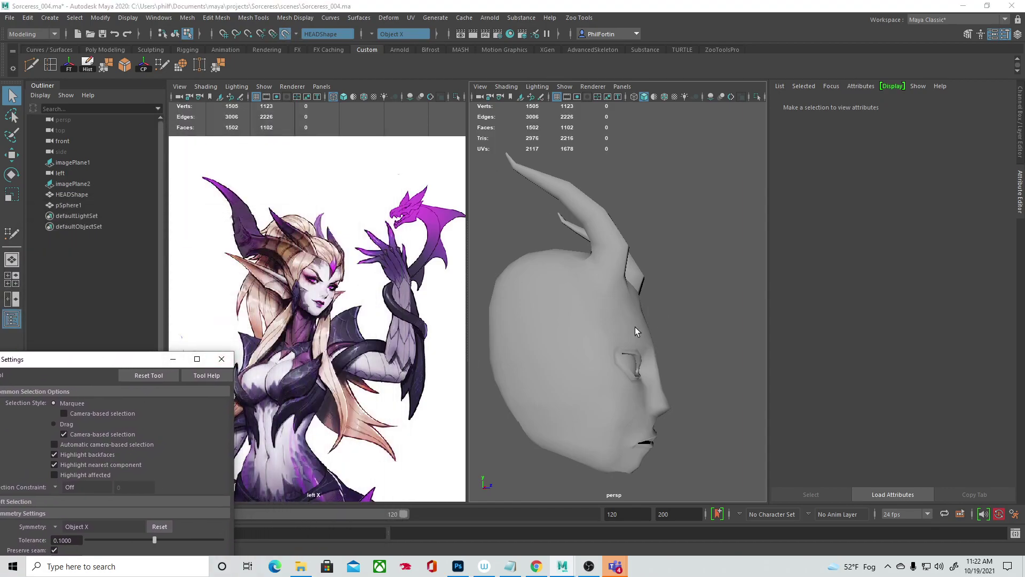
left_click_drag(655, 322, 586, 313, "alt")
right_click(598, 311)
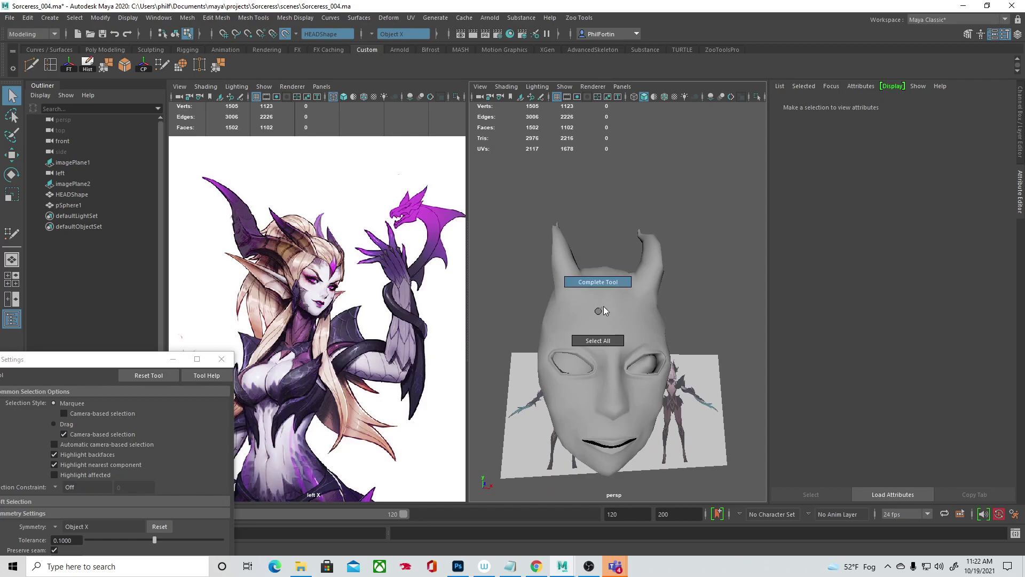
left_click(287, 35)
left_click(607, 341)
Step: Soft-select the faces above the eyes and move them to reshape the brow and forehead symmetrically
left_click_drag(604, 339, 690, 321, "alt")
left_click(635, 319)
key("w")
left_click_drag(649, 254, 593, 348)
left_click(605, 322)
key("q")
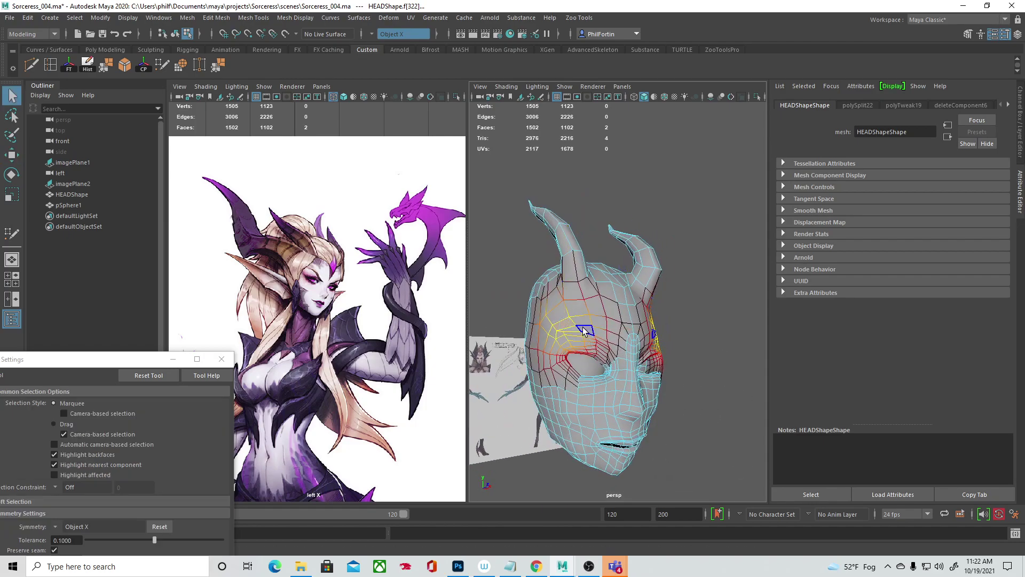
left_click(584, 322)
key("w")
left_click_drag(586, 231, 568, 303)
key("r")
key("q")
Step: Select the faces at the front of both horn bases and adjust their position with soft selection
left_click(564, 298)
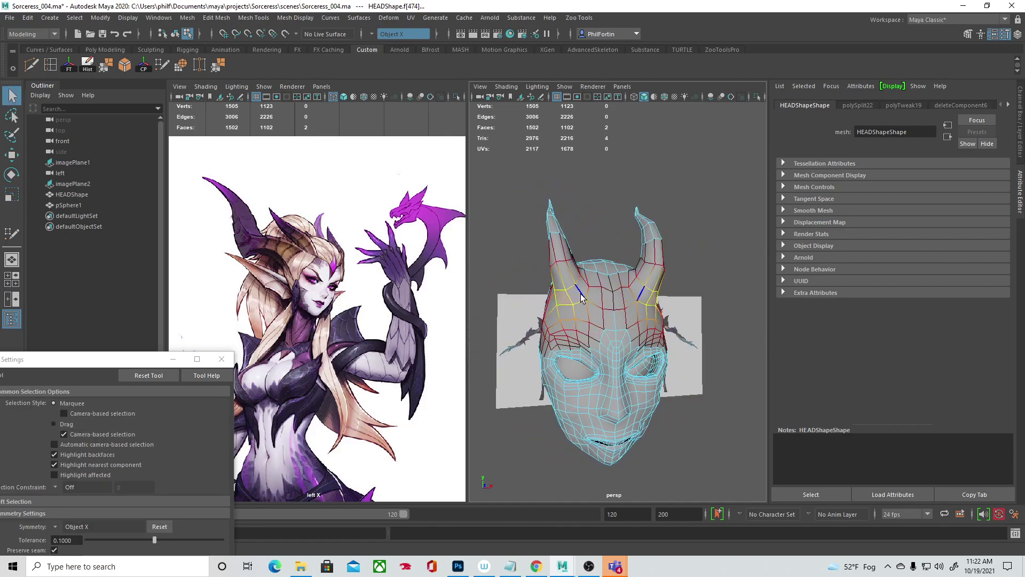
left_click(595, 299, "shift")
key("w")
left_click_drag(650, 297, 476, 311)
key("r")
Step: Select the temple faces beside and behind both horns and move them outward along X to widen the head
left_click(662, 316)
key("q")
left_click(646, 305, "shift")
left_click(656, 287, "shift")
left_click(659, 317, "shift")
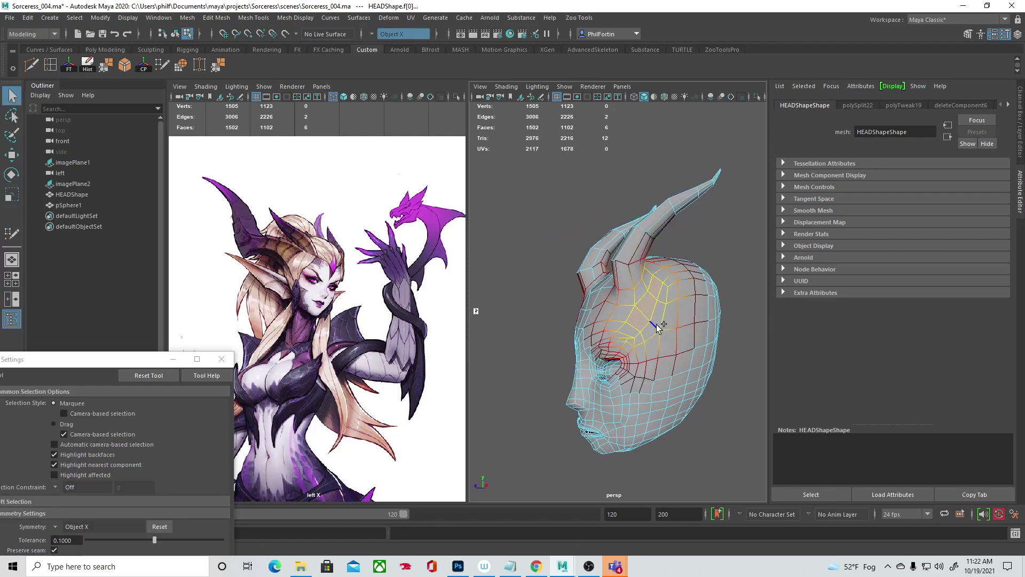
left_click(650, 330, "shift")
left_click(670, 318, "shift")
left_click(676, 292, "shift")
left_click(673, 293, "shift")
left_click(662, 299, "shift")
left_click_drag(662, 304, 693, 335, "alt")
key("r")
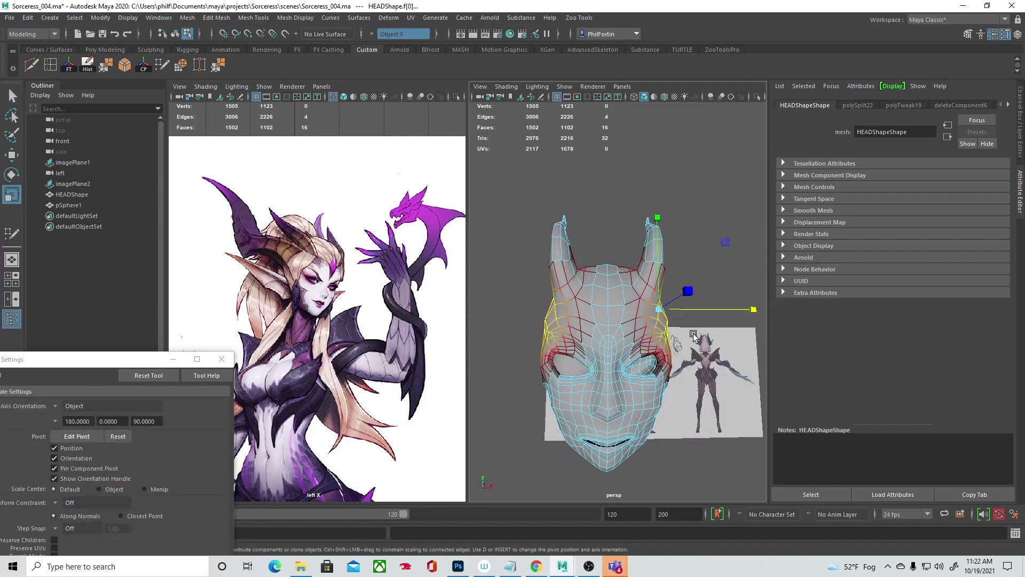
key("w")
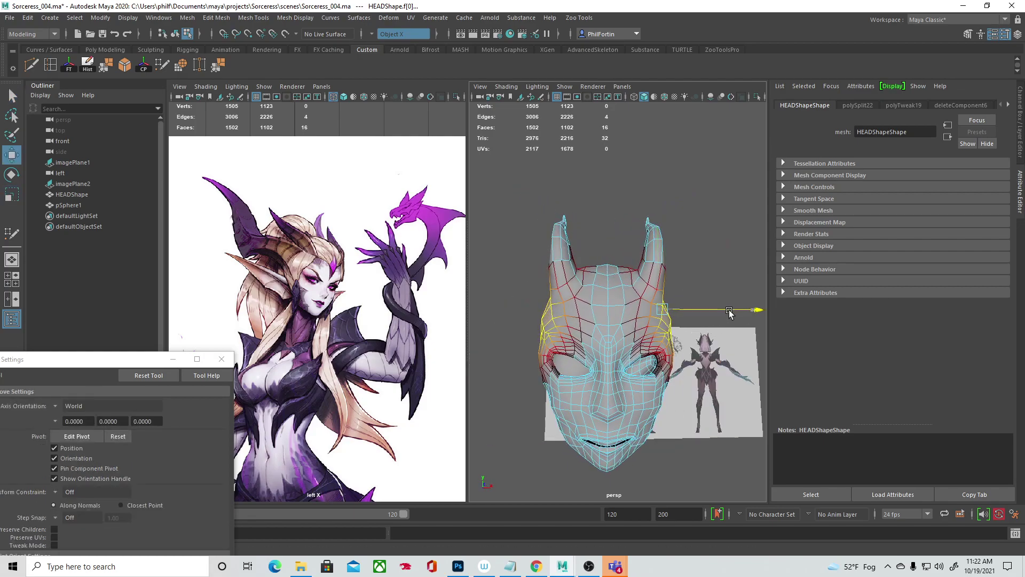
left_click_drag(727, 311, 735, 322)
left_click(671, 367, "shift")
left_click_drag(641, 377, 659, 399, "alt")
key("q")
scroll(615, 315, "up", 1)
scroll(615, 315, "up", 1)
left_click_drag(615, 315, 627, 349, "alt")
left_click(702, 293)
left_click(648, 316)
Step: Select the faces just below the inner horn bases and rotate them to smooth the transition into the forehead
right_click_drag(611, 350, 605, 304)
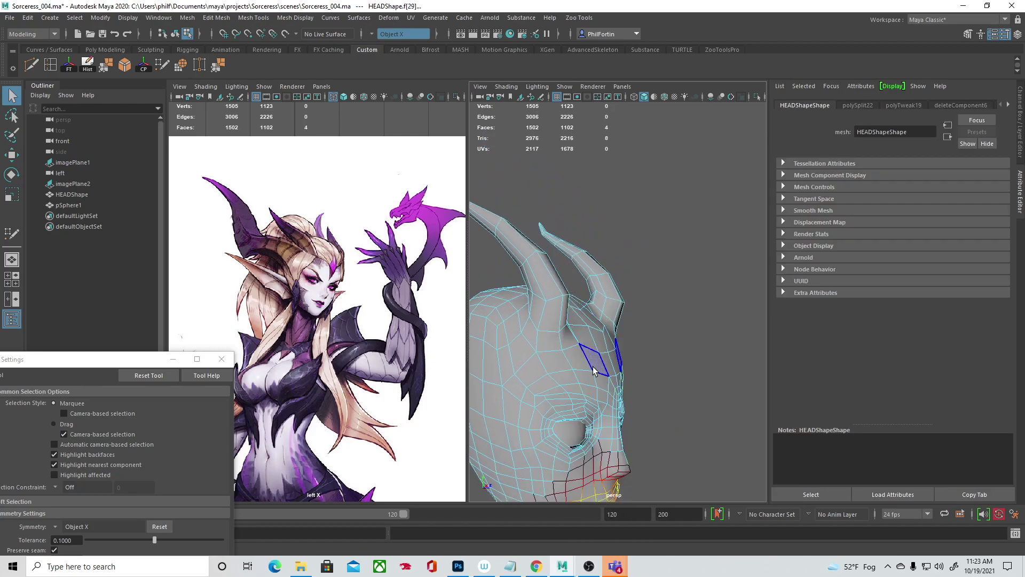
left_click(606, 354)
left_click(598, 331, "shift")
left_click_drag(585, 371, 637, 319, "alt")
key("w")
left_click(597, 319)
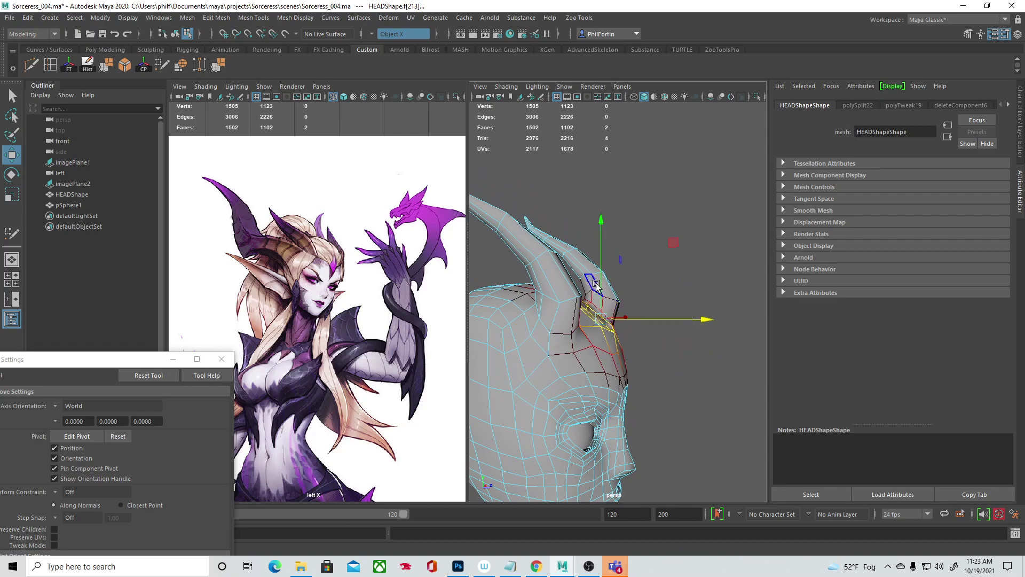
key("e")
left_click_drag(688, 266, 581, 340)
Step: Select the neighbouring components at the horn bases and move them slightly upward
key("q")
right_click_drag(581, 323, 534, 274)
left_click(574, 313)
left_click(581, 313, "shift")
key("w")
left_click_drag(583, 314, 533, 307, "alt")
left_click(593, 308)
left_click_drag(595, 280, 596, 275)
left_click_drag(592, 317, 634, 338, "alt")
key("q")
Step: Return the head to object mode, make it a live surface, and close the tool settings window
mouse_move(587, 319)
right_mouse_down()
mouse_move(658, 290)
mouse_move(646, 265)
mouse_move(689, 266)
right_mouse_up()
right_click(562, 346)
right_click_drag(562, 346, 642, 258)
mouse_move(637, 378)
left_mouse_down("alt")
mouse_move(694, 357)
mouse_move(764, 350)
left_mouse_up("alt")
left_click_drag(745, 355, 609, 348, "alt")
right_click_drag(610, 348, 642, 286, "alt")
left_click_drag(643, 287, 641, 350, "alt")
middle_click_drag(640, 350, 575, 280, "alt")
left_click(285, 34)
left_click_drag(37, 357, 159, 268)
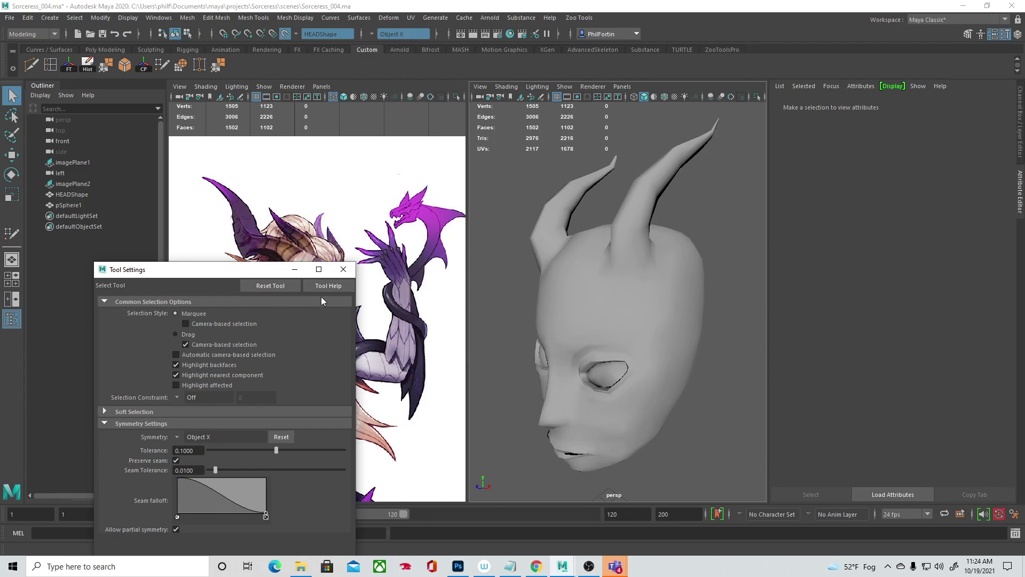
left_click(343, 271)
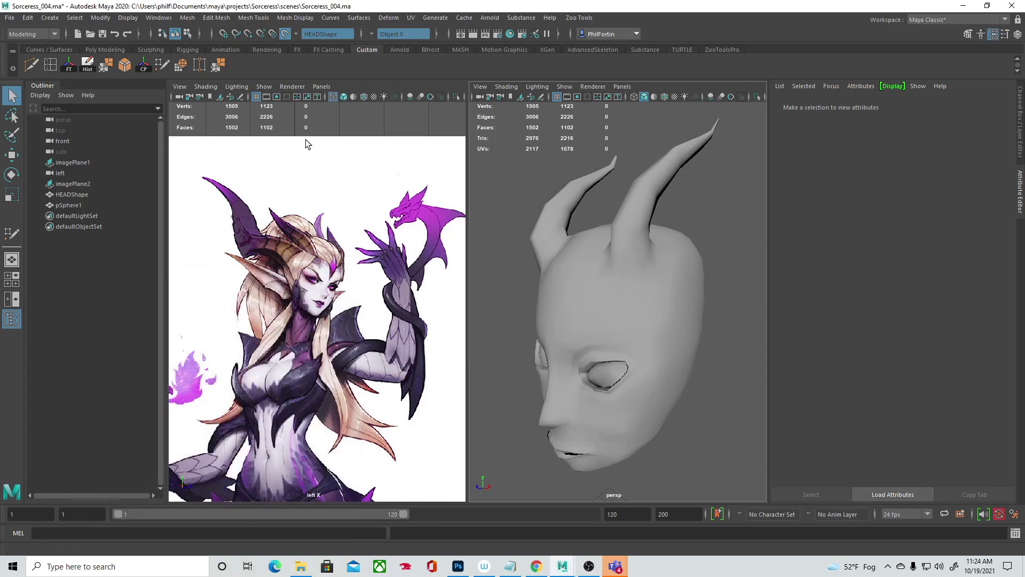
Step: Restart Quad Draw, expand its keyboard/mouse shortcuts, and move the settings window clear of the model
left_click(160, 65)
left_click_drag(588, 277, 624, 287, "alt")
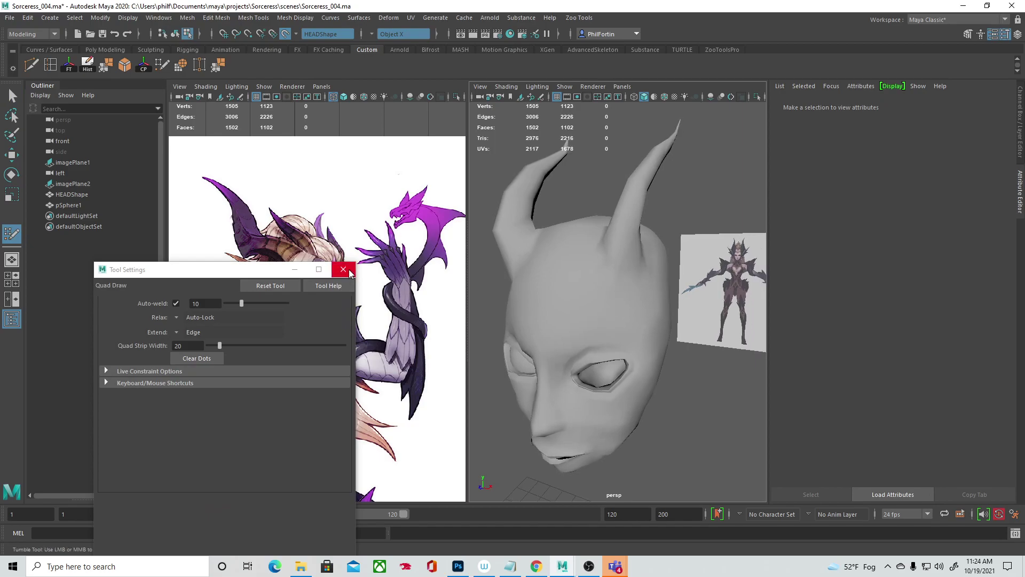
left_click(107, 382)
left_click_drag(473, 386, 567, 374, "alt")
left_click_drag(210, 274, 80, 281)
left_click_drag(701, 358, 614, 340, "alt")
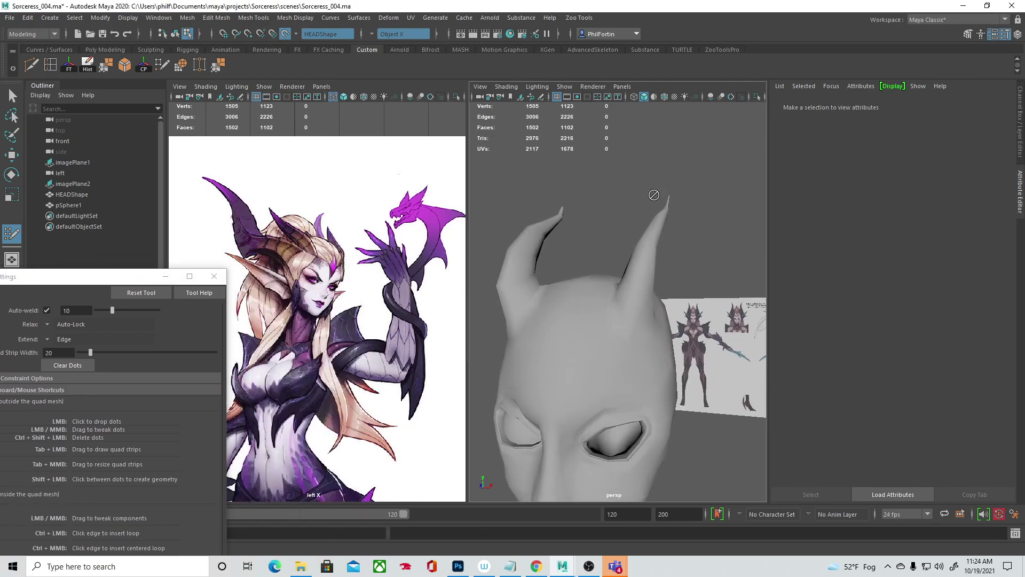
Step: Turn on wireframe on shaded and drop Quad Draw dots on the centre line and middle of the forehead
left_click(664, 97)
left_click_drag(578, 338, 625, 336, "alt")
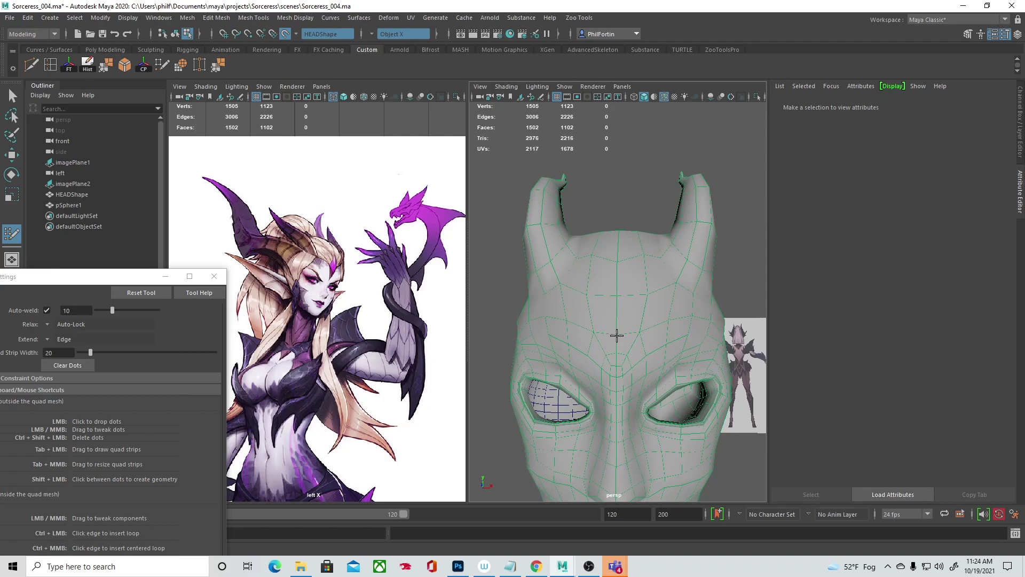
left_click(616, 335)
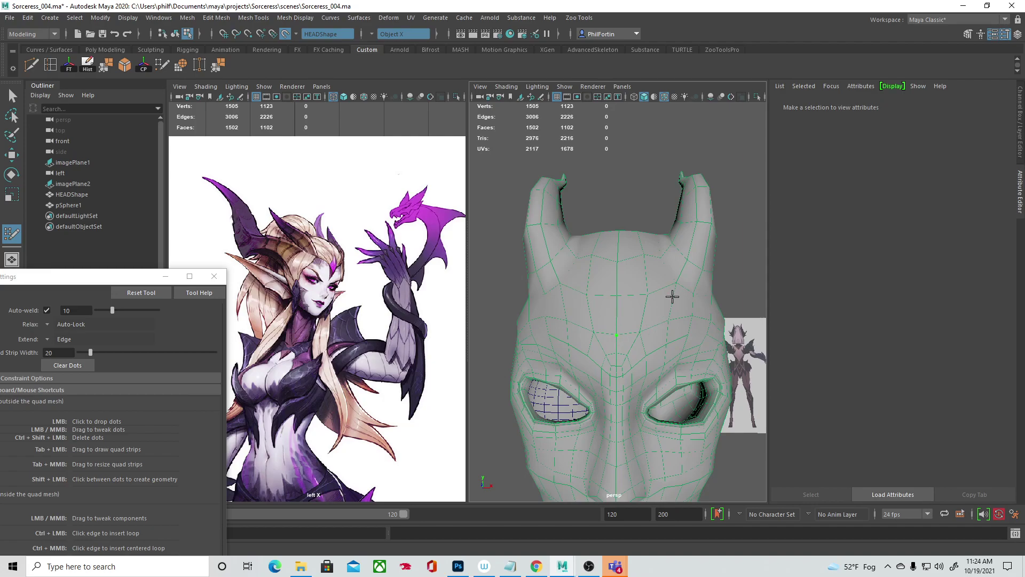
left_click(640, 295)
left_click_drag(658, 277, 628, 273, "alt")
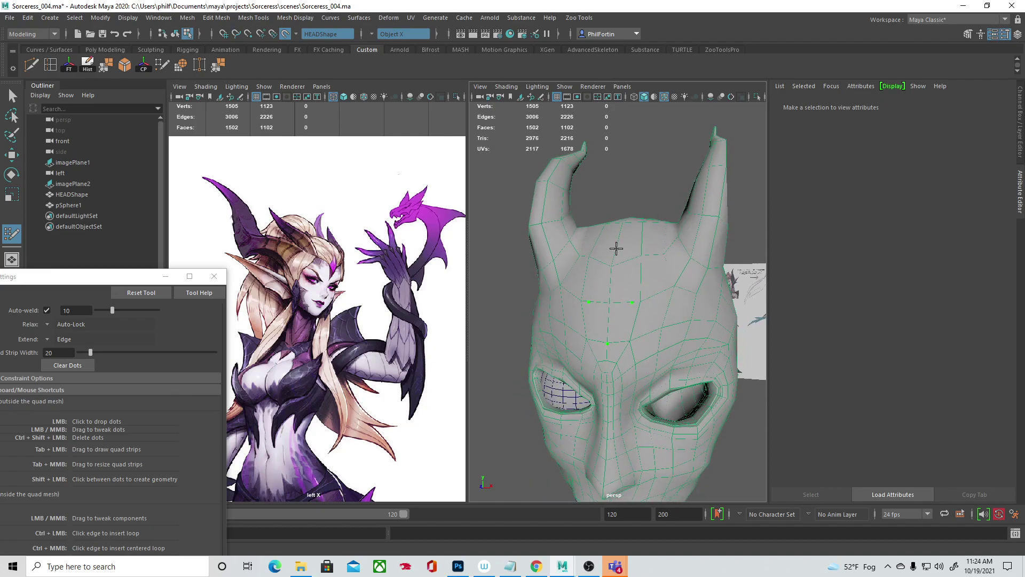
left_click_drag(639, 271, 636, 289, "alt")
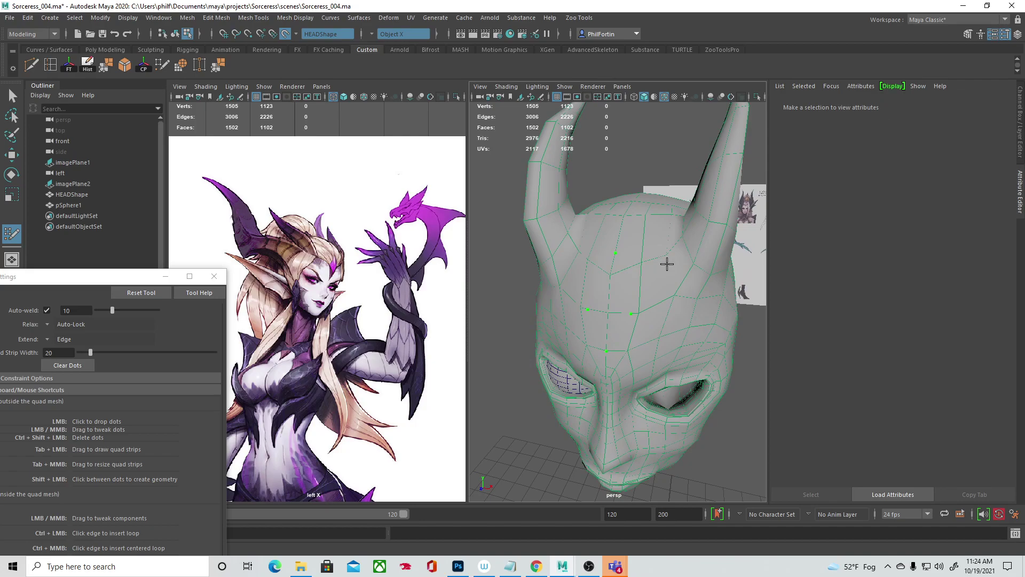
Step: Drop symmetric Quad Draw dots along the inner edges of the horn bases and one centred between the horns
left_click(668, 262)
mouse_move(678, 237)
left_mouse_down("alt")
mouse_move(680, 249)
mouse_move(690, 229)
left_mouse_up("alt")
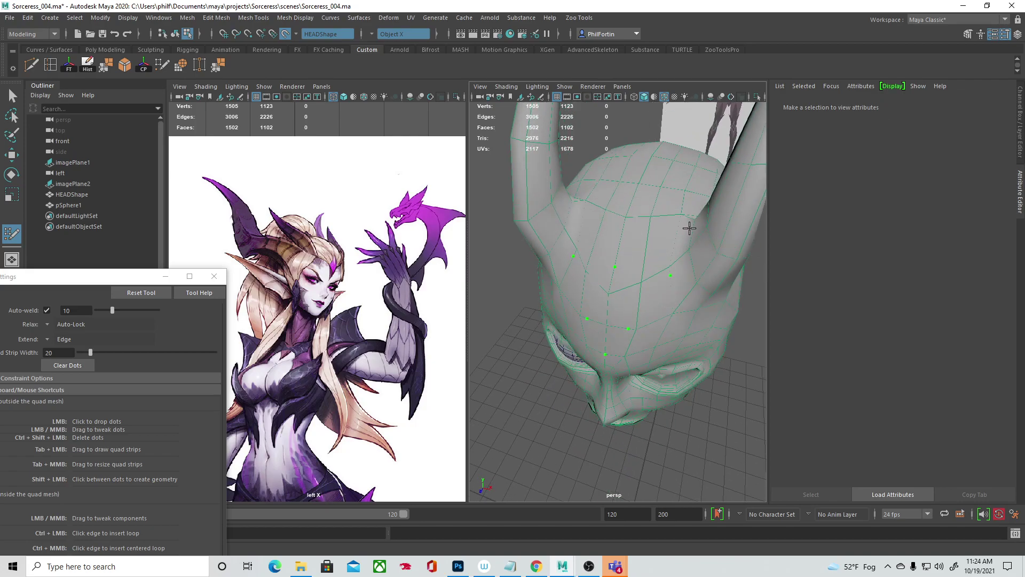
left_click(689, 226)
left_click_drag(671, 266, 671, 274, "alt")
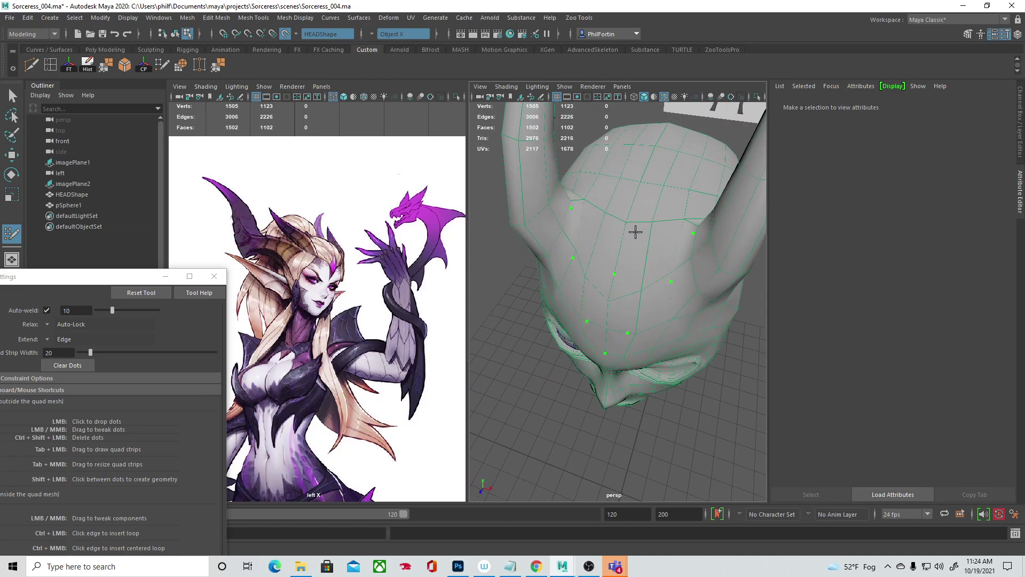
left_click(626, 220)
Step: Undo the last misplaced dot and drop new Quad Draw dots along the centre line over the crown
mouse_move(668, 190)
left_mouse_down("alt")
mouse_move(650, 201)
mouse_move(684, 184)
left_mouse_up("alt")
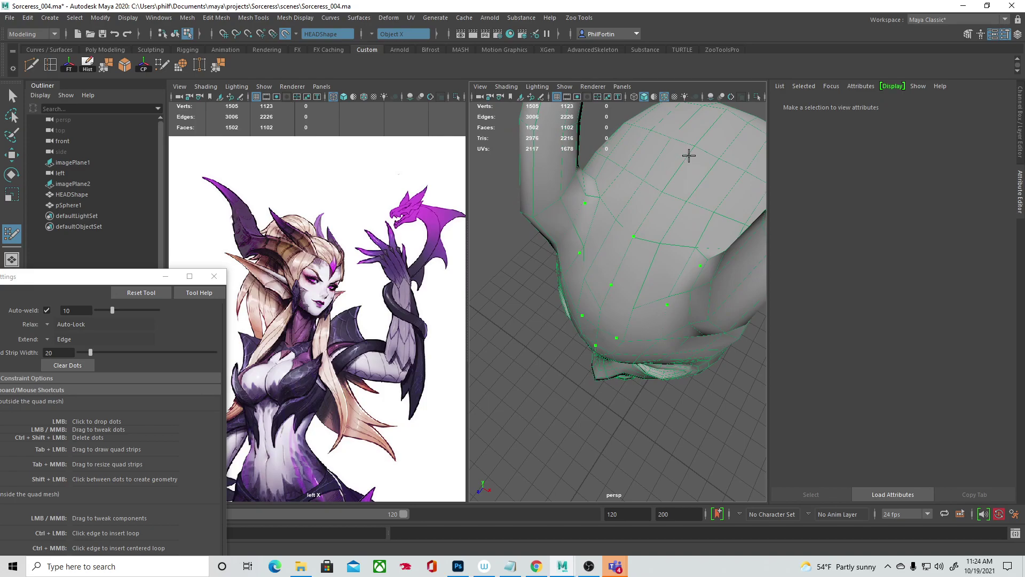
left_click_drag(693, 148, 723, 174, "alt")
key("ctrl+z")
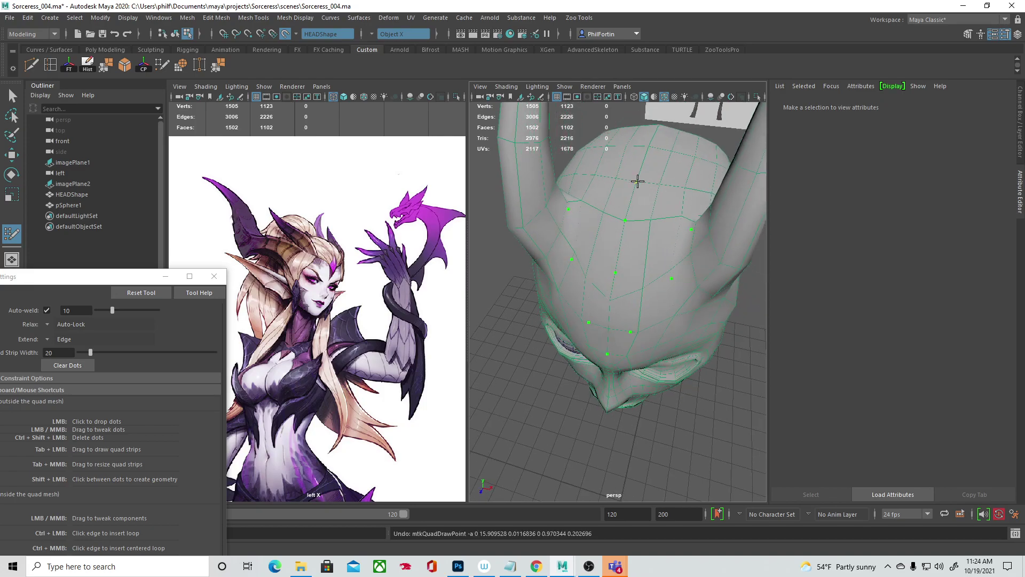
left_click(637, 182)
mouse_move(658, 155)
left_mouse_down("alt")
mouse_move(686, 201)
mouse_move(703, 185)
mouse_move(630, 226)
mouse_move(742, 221)
left_mouse_up("alt")
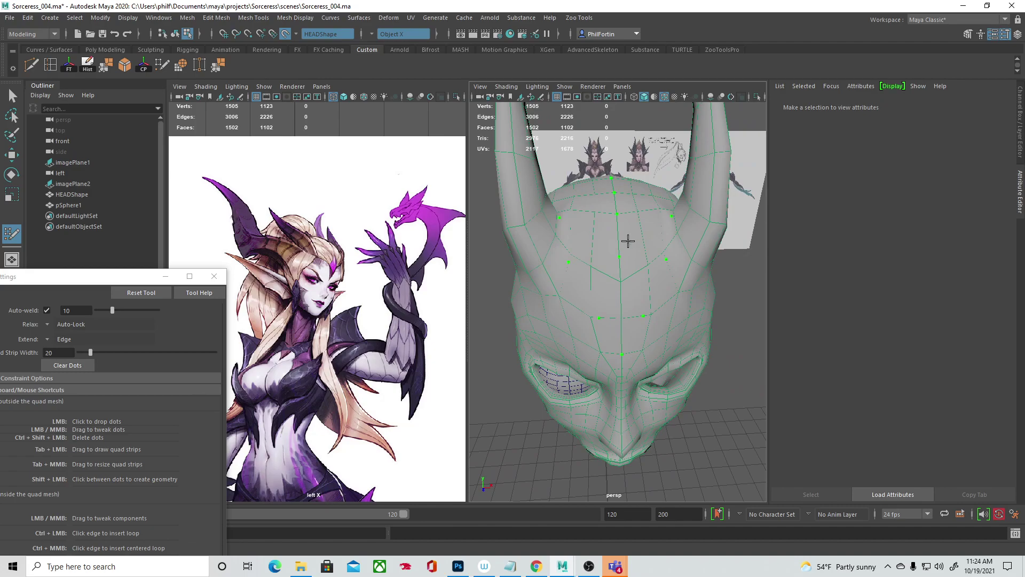
mouse_move(649, 285)
left_mouse_down("alt")
mouse_move(650, 298)
mouse_move(617, 243)
mouse_move(688, 216)
mouse_move(645, 212)
left_mouse_up("alt")
left_click_drag(644, 249, 648, 266, "alt")
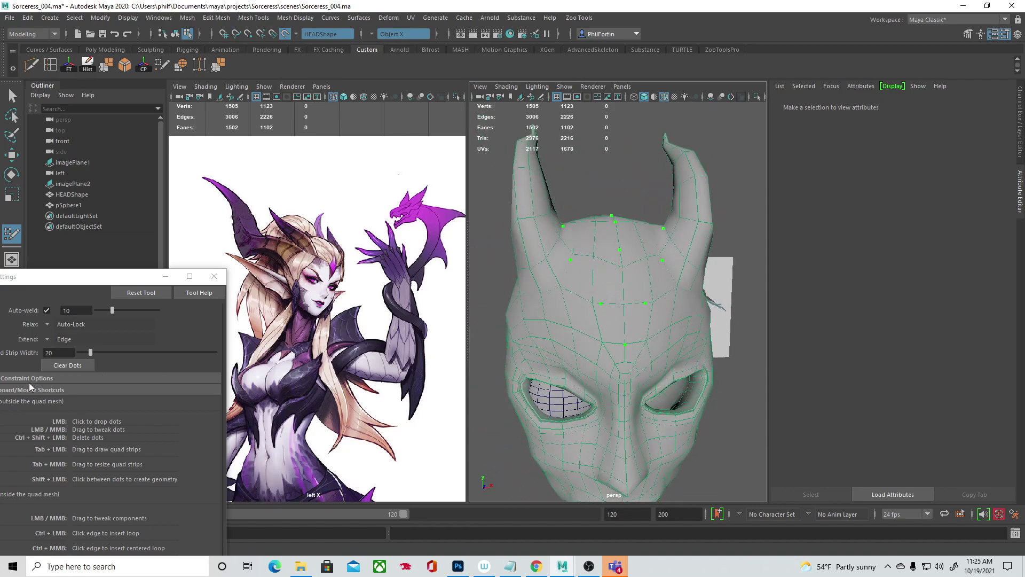
Step: Bring the Quad Draw settings window back into view, then tweak and add symmetric dots below the horn bases
left_click_drag(79, 280, 169, 190)
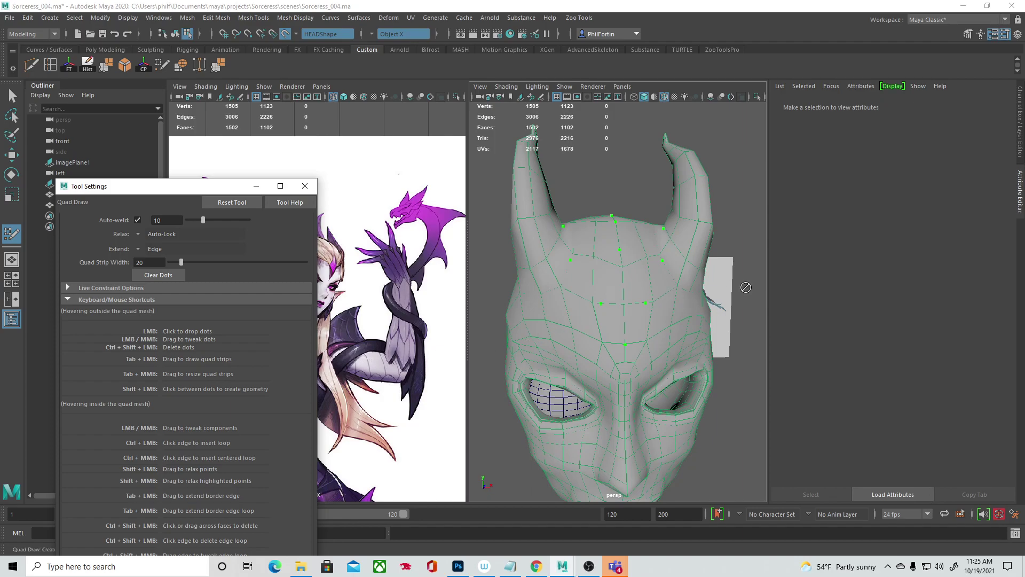
mouse_move(570, 259)
left_mouse_down()
mouse_move(586, 268)
mouse_move(572, 252)
mouse_move(571, 278)
mouse_move(580, 275)
mouse_move(570, 255)
left_mouse_up()
left_click(570, 250)
mouse_move(607, 297)
left_mouse_down("alt")
mouse_move(593, 293)
mouse_move(631, 290)
mouse_move(608, 290)
left_mouse_up("alt")
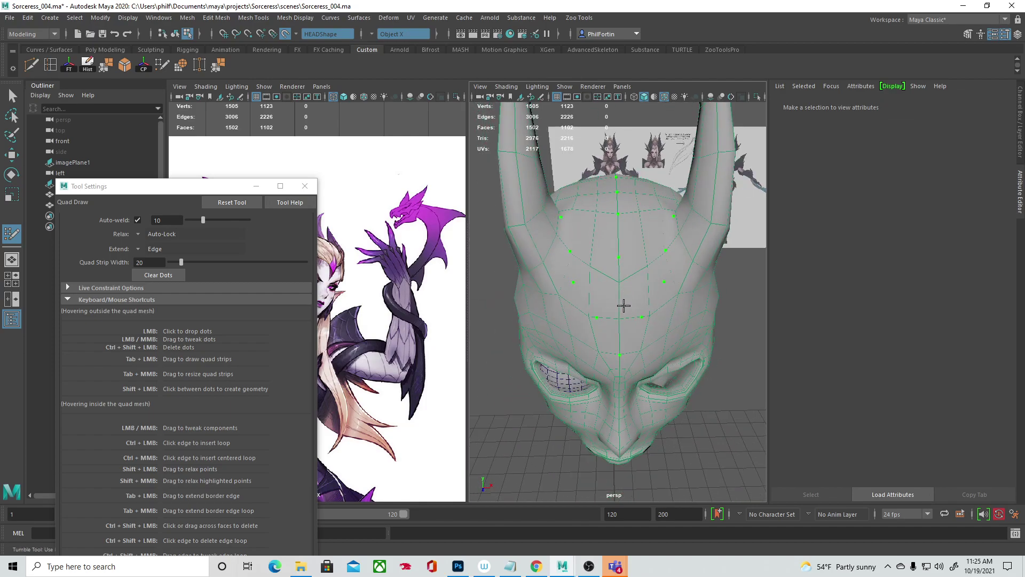
mouse_move(619, 293)
left_mouse_down("alt")
mouse_move(691, 291)
mouse_move(614, 289)
left_mouse_up("alt")
Step: Drop a symmetric pair of dots and a centre dot across the middle of the forehead
left_click(607, 285)
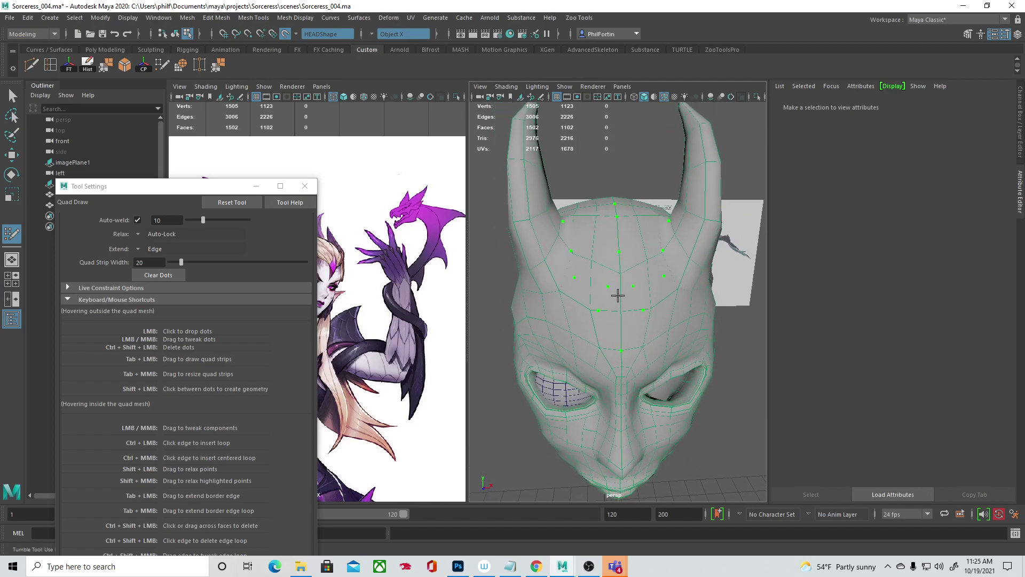
left_click(620, 288)
left_click_drag(622, 323, 627, 318, "alt")
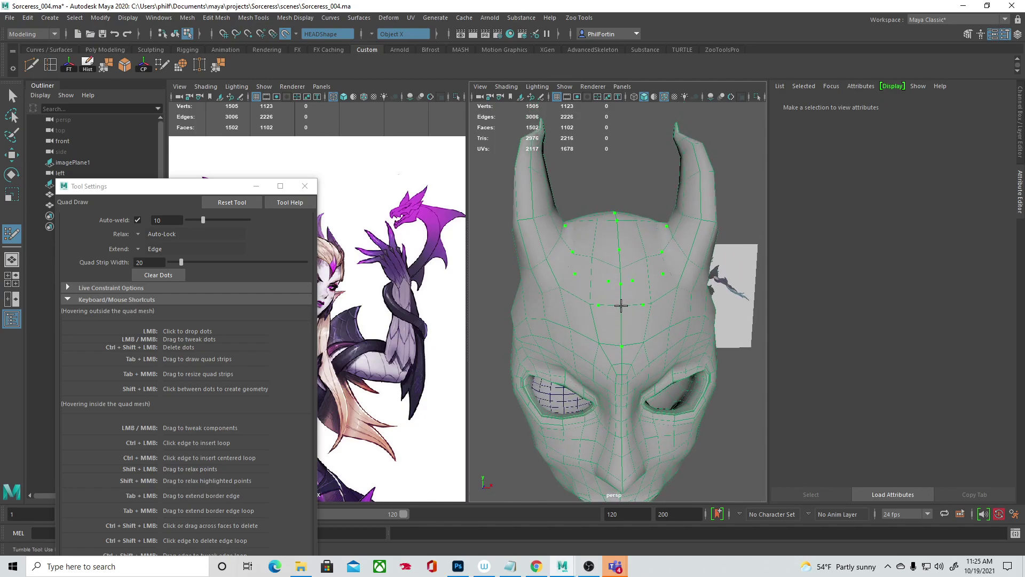
mouse_move(612, 359)
left_mouse_down("alt")
mouse_move(582, 359)
mouse_move(629, 358)
left_mouse_up("alt")
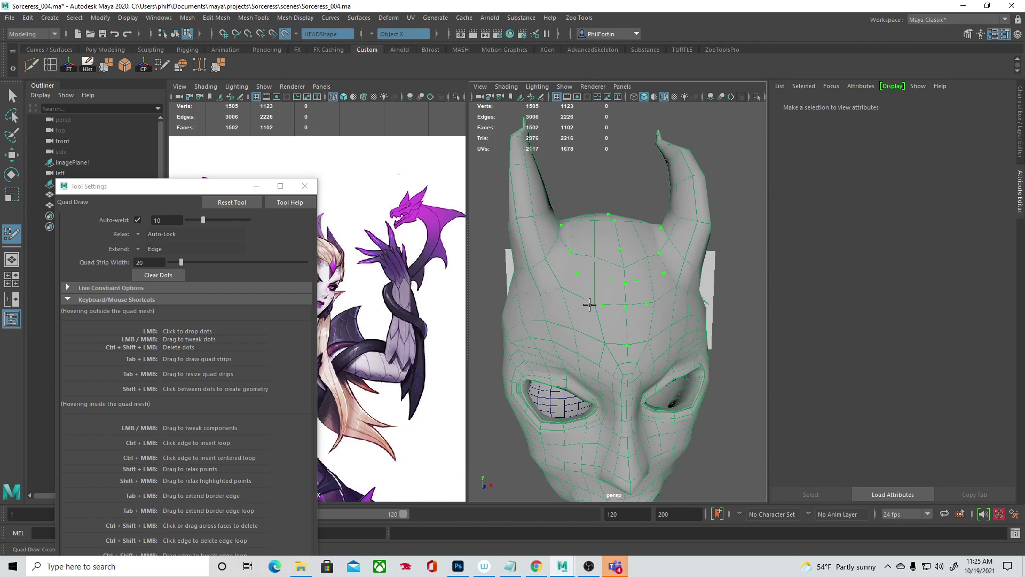
Step: Fill the first symmetric pair of Quad Draw faces in the centre of the forehead, down to the lowest centre dot
left_click(617, 294, "shift")
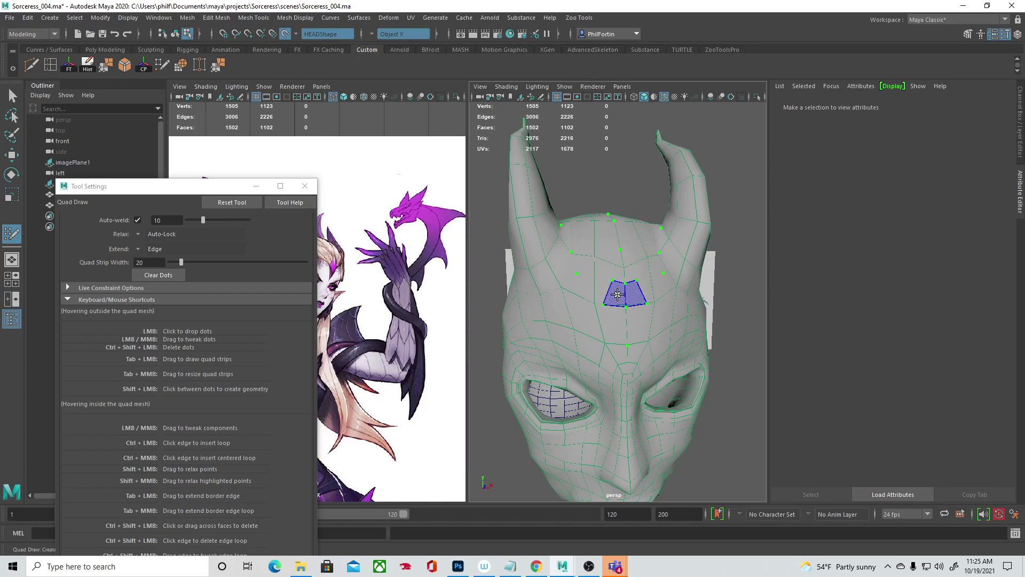
left_click(613, 322, "shift")
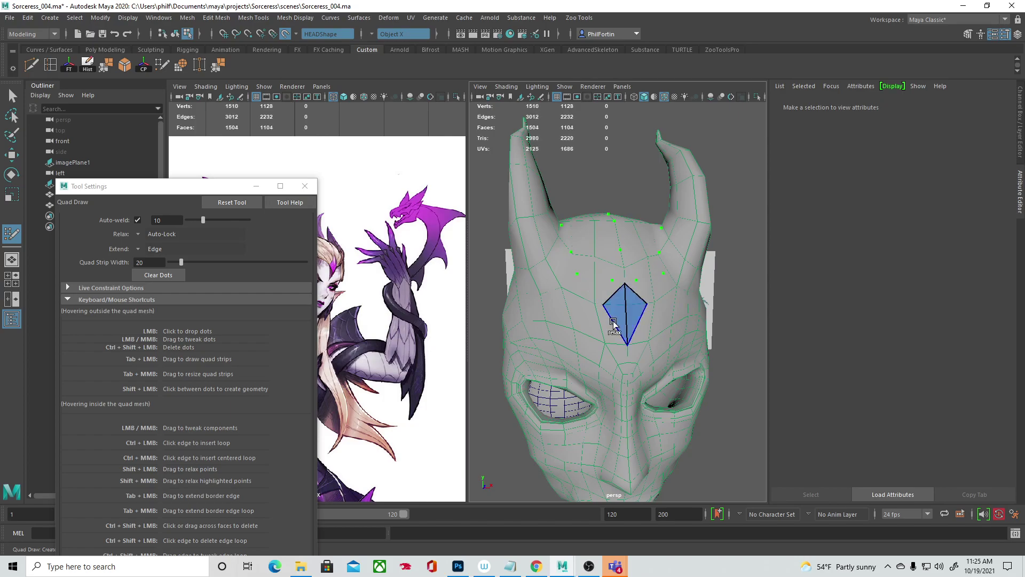
Step: Try to fill symmetric faces from the forehead diamond up to the dots between the horns and adjust their inner vertices
left_click(611, 286, "shift")
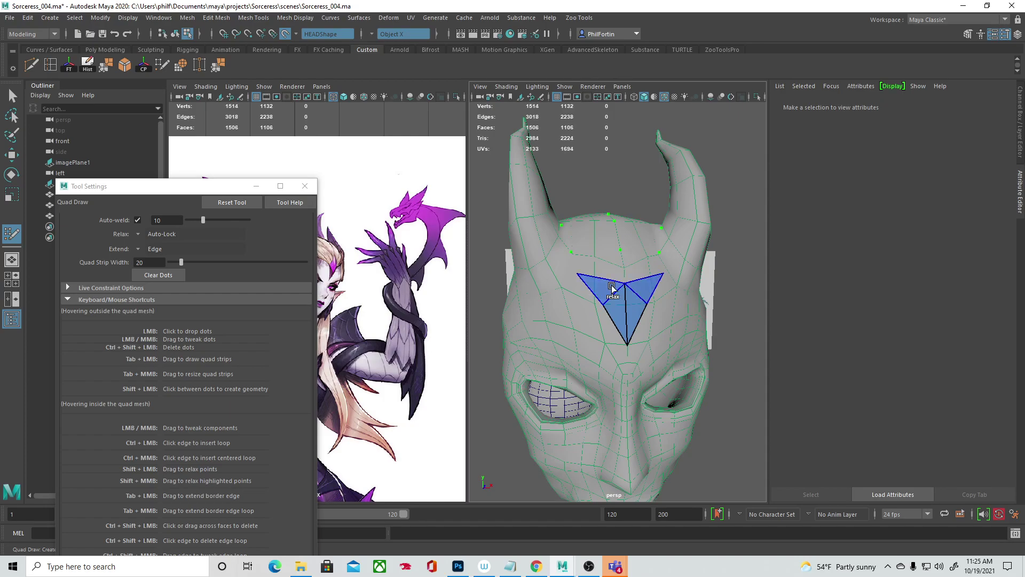
left_click(611, 265, "shift")
left_click(588, 252, "shift")
left_click_drag(587, 252, 615, 243, "alt")
left_click(612, 240, "shift")
left_click_drag(716, 298, 542, 279, "alt")
right_click_drag(544, 279, 630, 247, "alt")
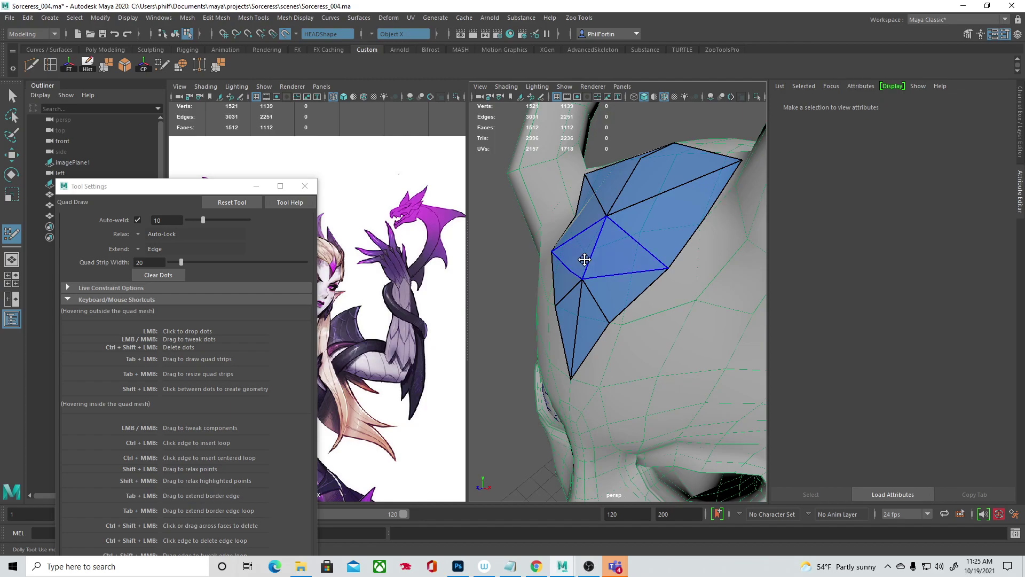
mouse_move(593, 252)
left_mouse_down()
mouse_move(607, 245)
mouse_move(586, 265)
left_mouse_up()
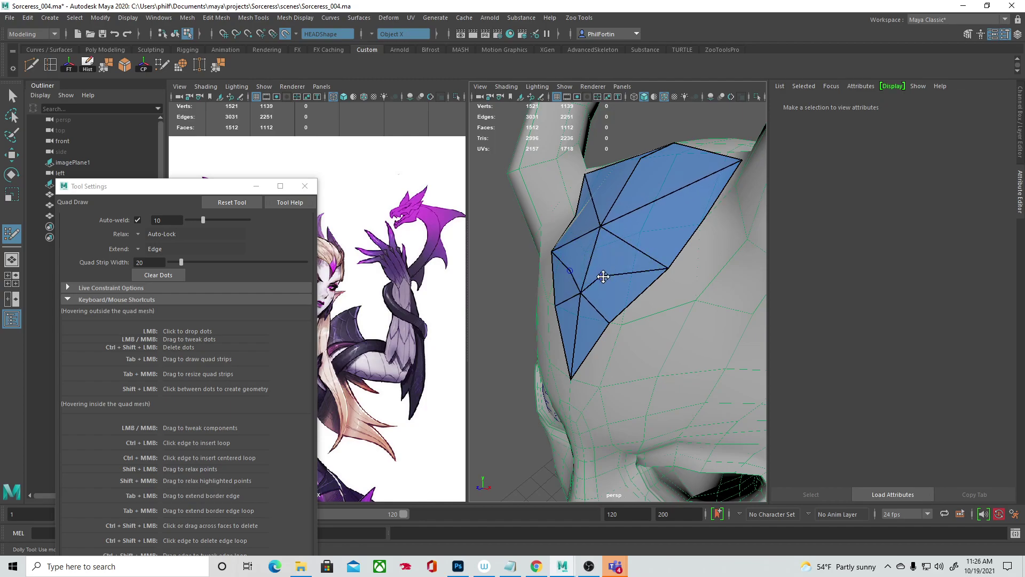
Step: Undo the vertex tweak and the added faces back to the first forehead pair
key("ctrl+z")
key("ctrl+z")
key("ctrl+z")
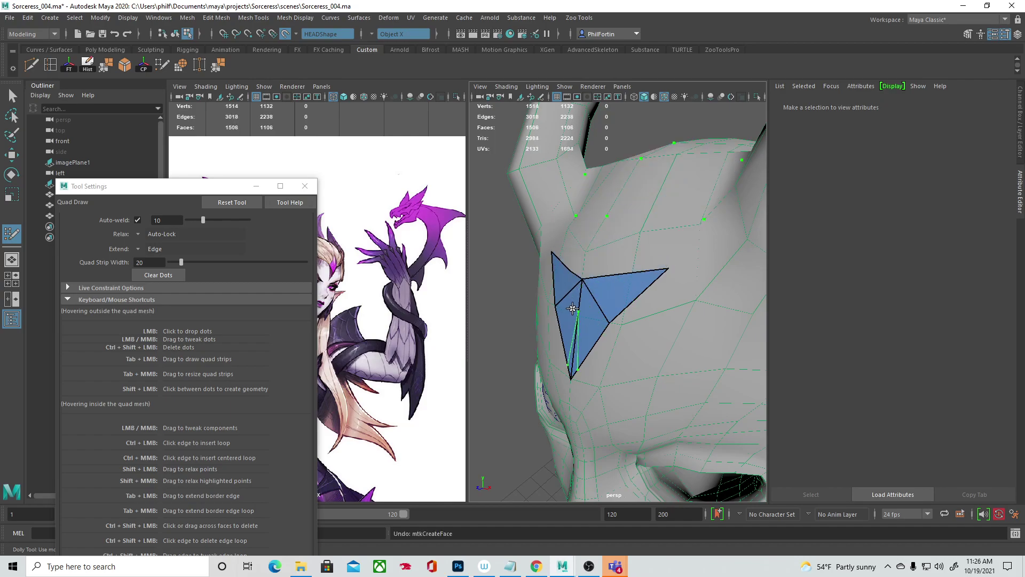
key("ctrl+z")
key("ctrl+z")
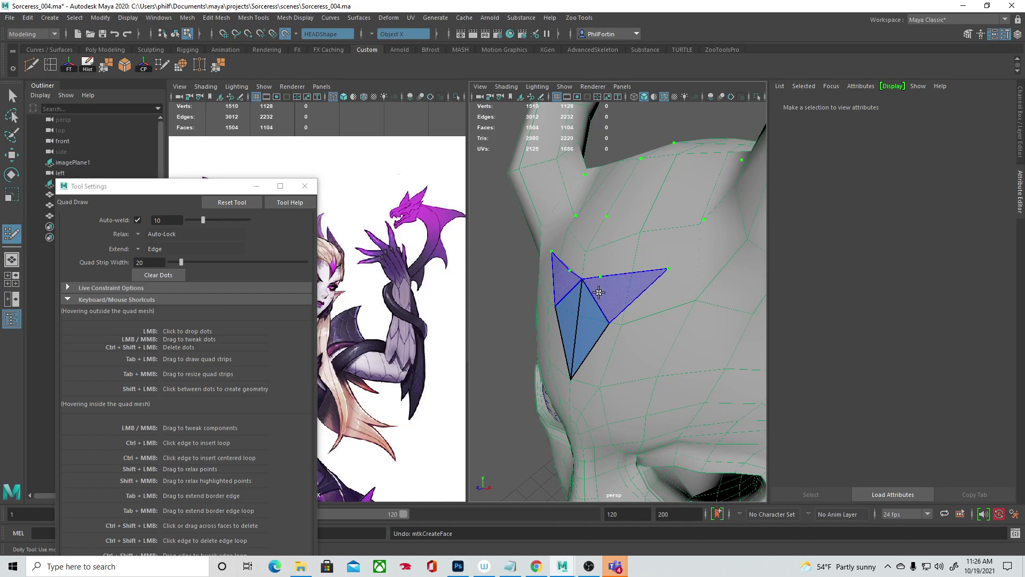
Step: Fill the symmetric faces above the forehead diamond, adjust their vertices, and add a flanking quad on each side
left_click(593, 280, "shift")
mouse_move(593, 281)
left_mouse_down("alt")
mouse_move(586, 307)
mouse_move(625, 282)
mouse_move(652, 293)
left_mouse_up("alt")
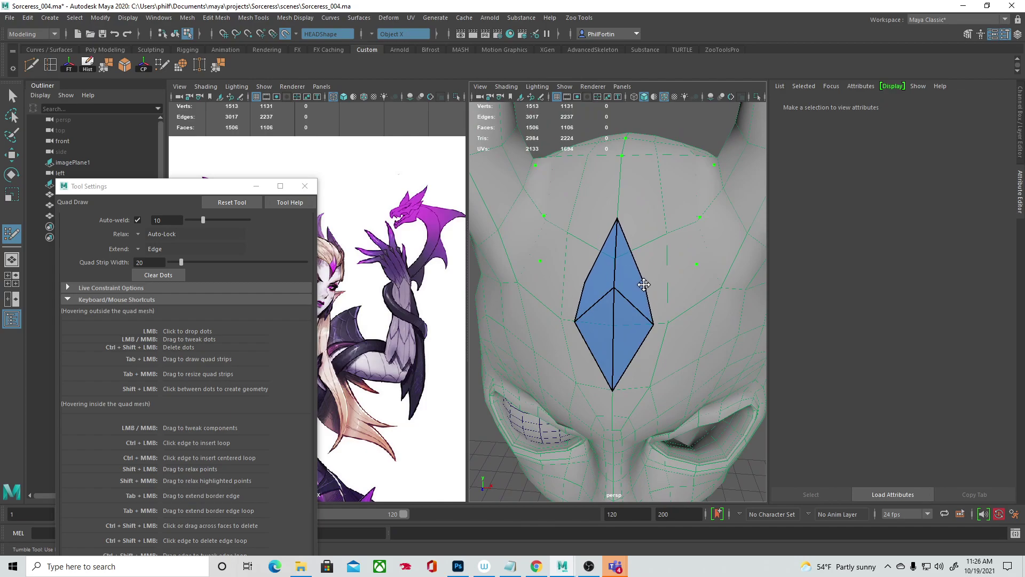
mouse_move(614, 288)
left_mouse_down()
mouse_move(615, 308)
mouse_move(543, 334)
mouse_move(646, 278)
left_mouse_up()
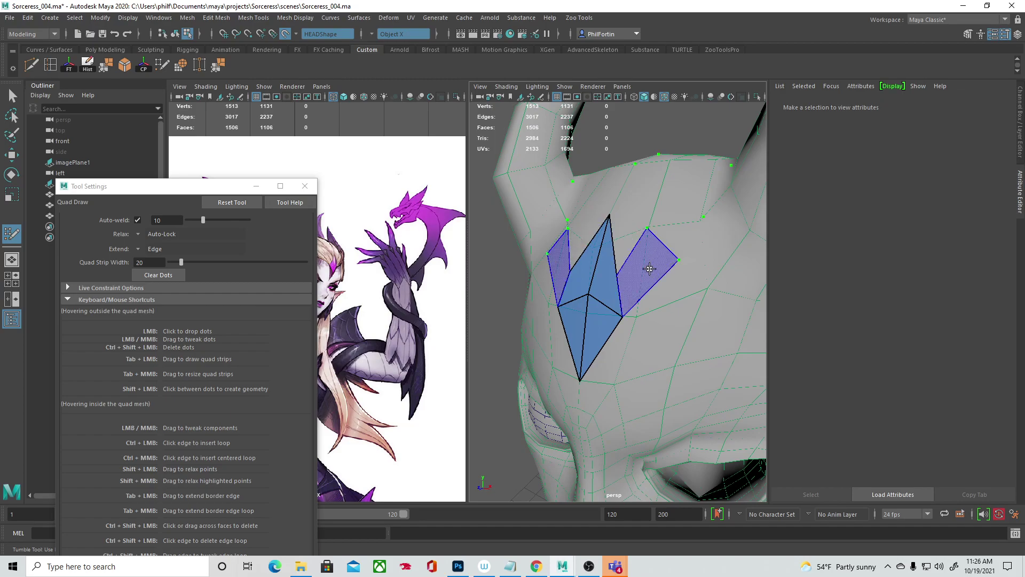
left_click(649, 270, "shift")
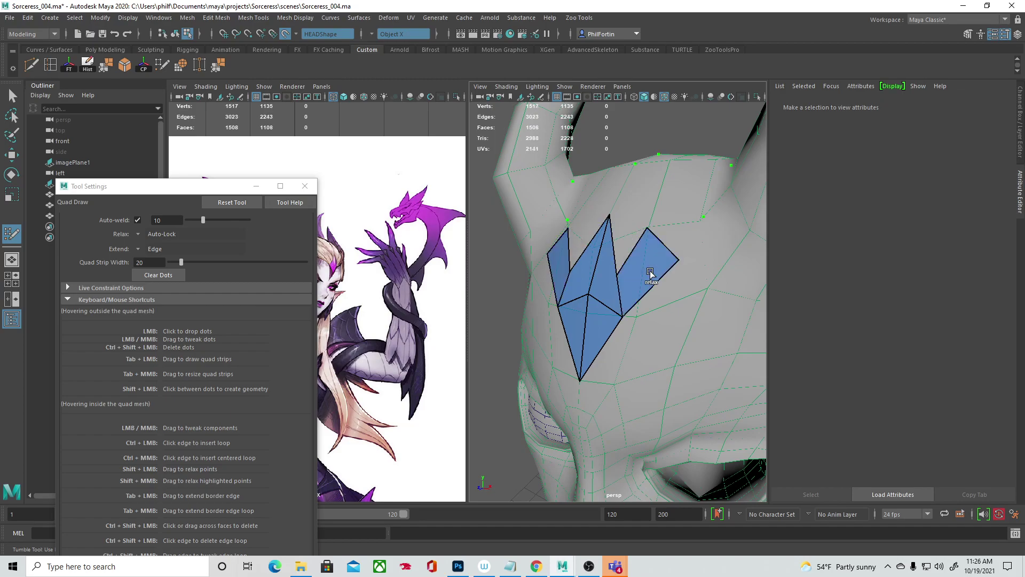
Step: Fill the notches beside the central peak with a symmetric pair of faces, undoing and redoing them to meet the nearer centre dot
left_click(626, 224, "shift")
left_click_drag(665, 227, 675, 270, "alt")
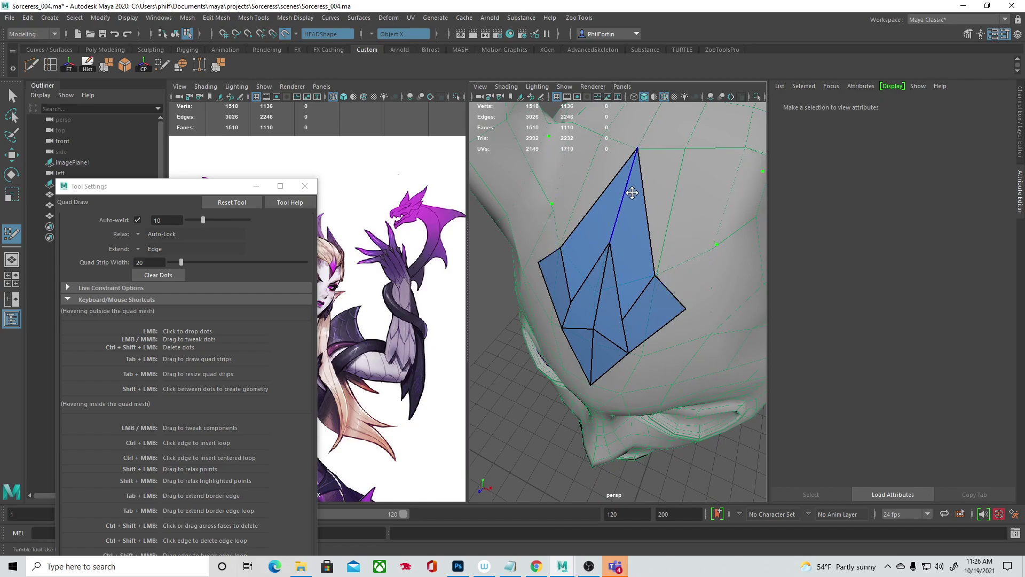
key("ctrl+z")
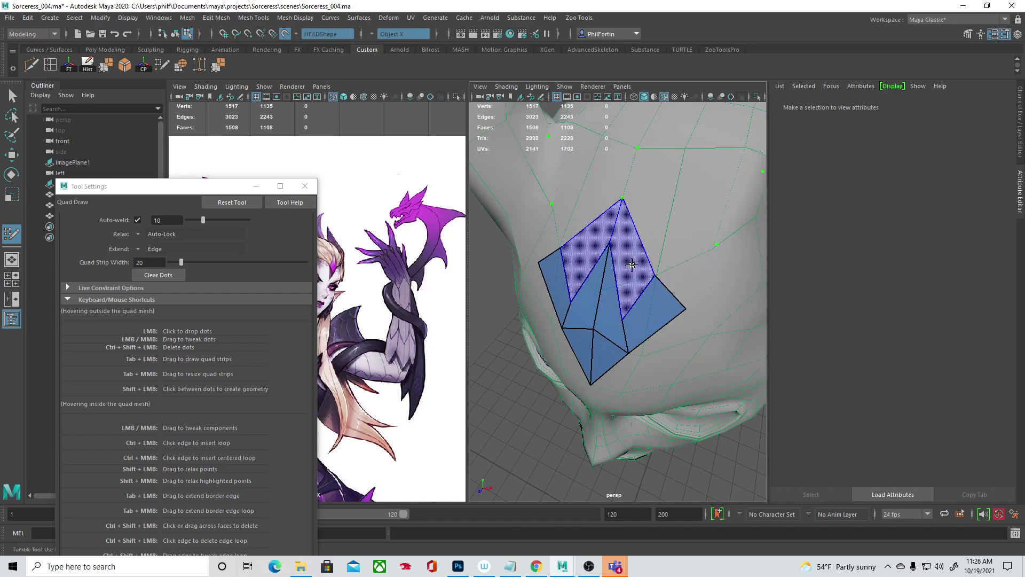
left_click(635, 263, "shift")
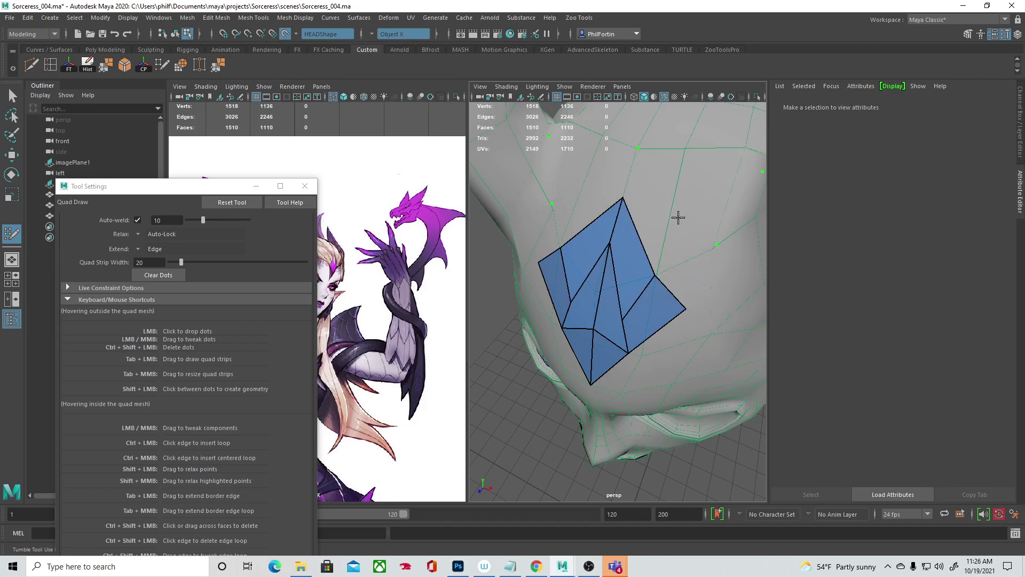
Step: Fill symmetric strips of quads up towards the horn bases and undo the last faces joining them across the centre
left_click_drag(678, 210, 716, 175, "alt")
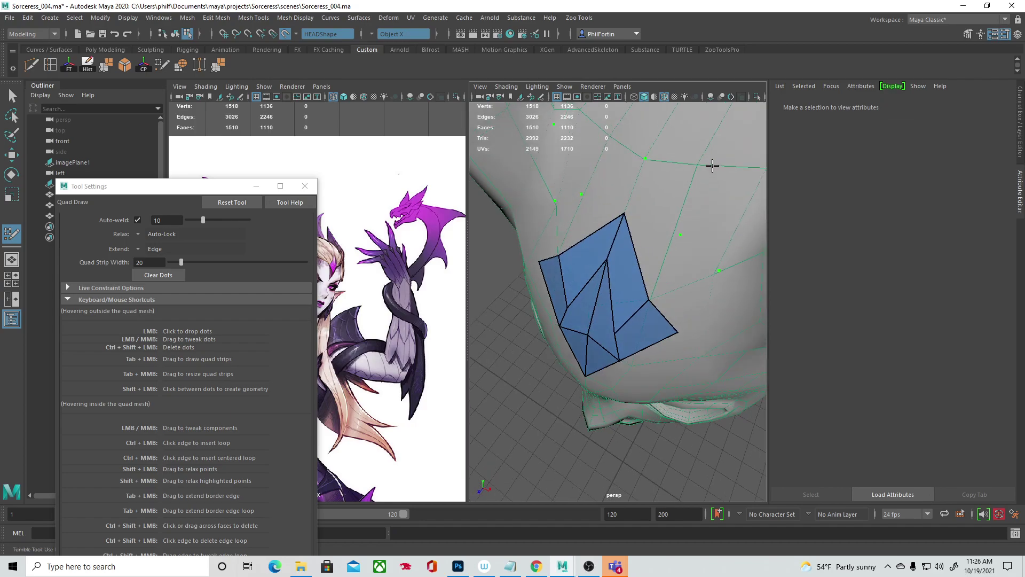
left_click_drag(706, 237, 687, 224, "alt")
left_click(684, 234, "shift")
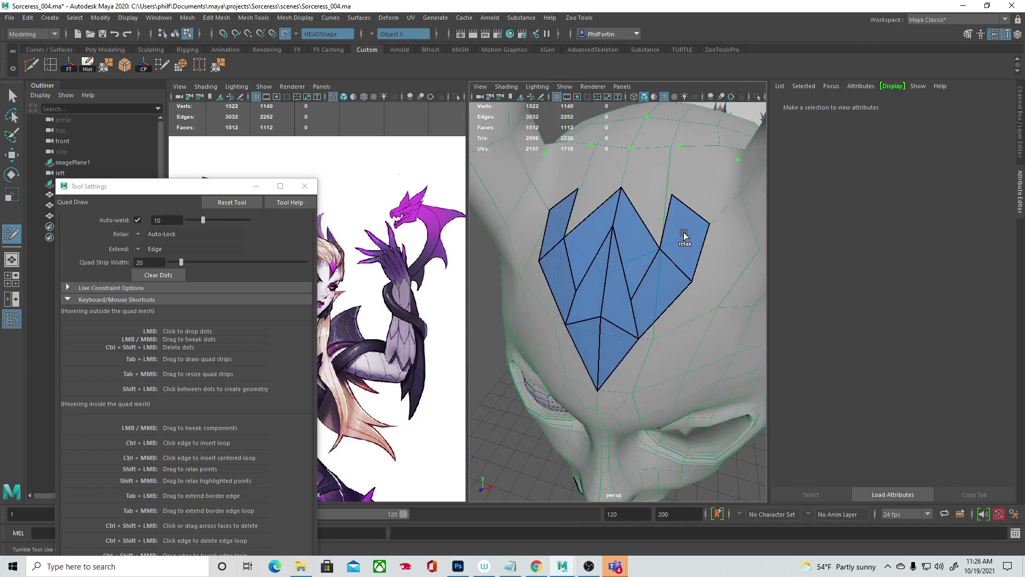
left_click(704, 184, "shift")
key("ctrl+z")
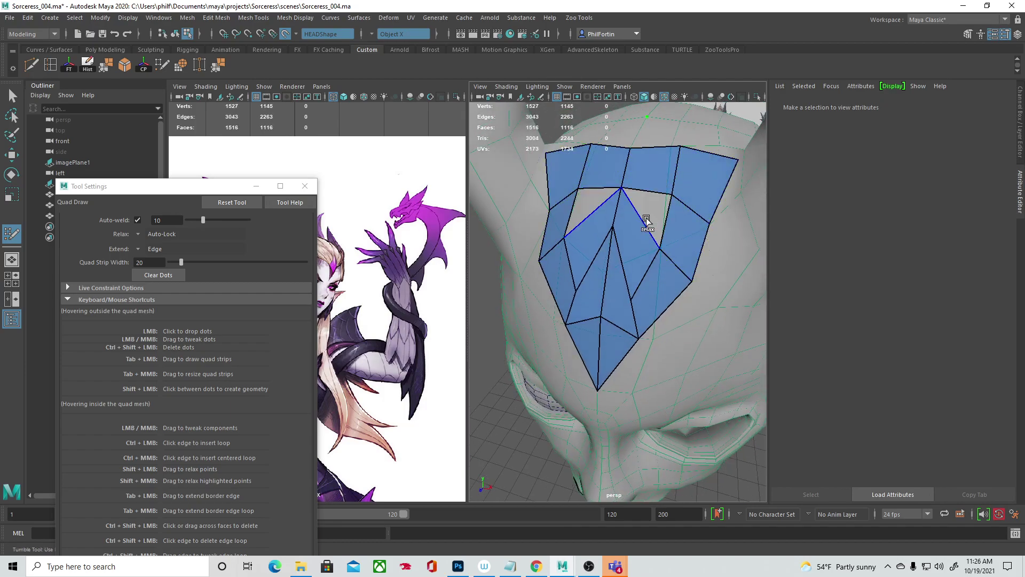
Step: Tweak the inner and outer vertices of the side strips to even out their quads beside the horn bases
left_click_drag(649, 215, 691, 229, "alt")
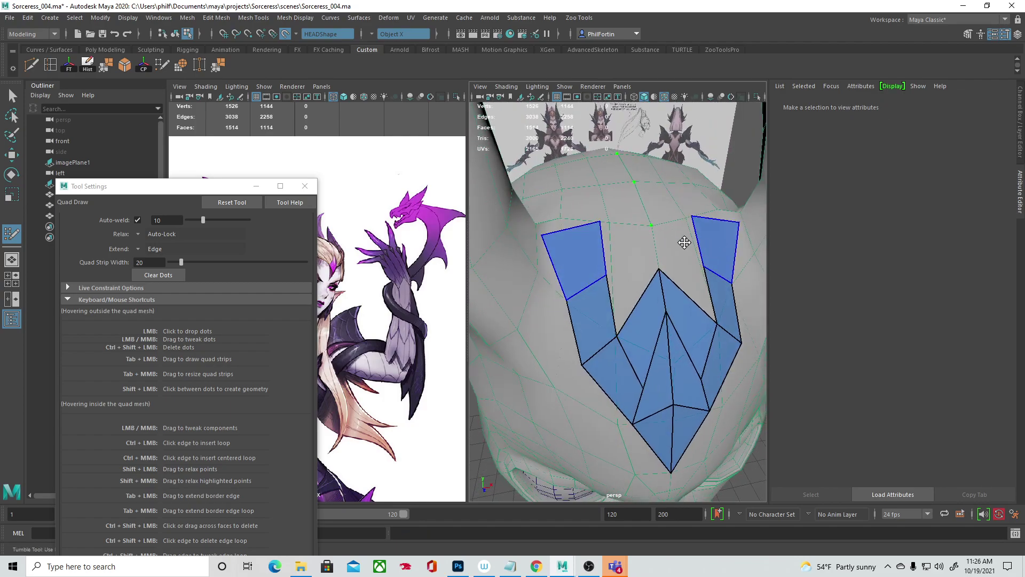
middle_click_drag(691, 229, 638, 251, "alt")
left_click_drag(638, 251, 567, 297, "alt")
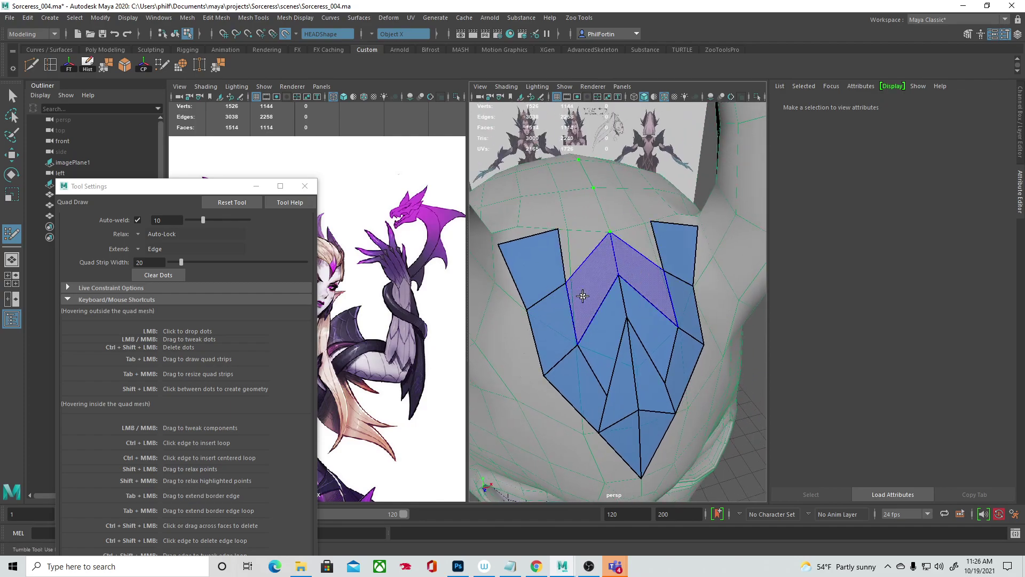
left_click(582, 296, "ctrl+shift")
left_click_drag(558, 230, 498, 240)
left_click_drag(527, 309, 513, 310)
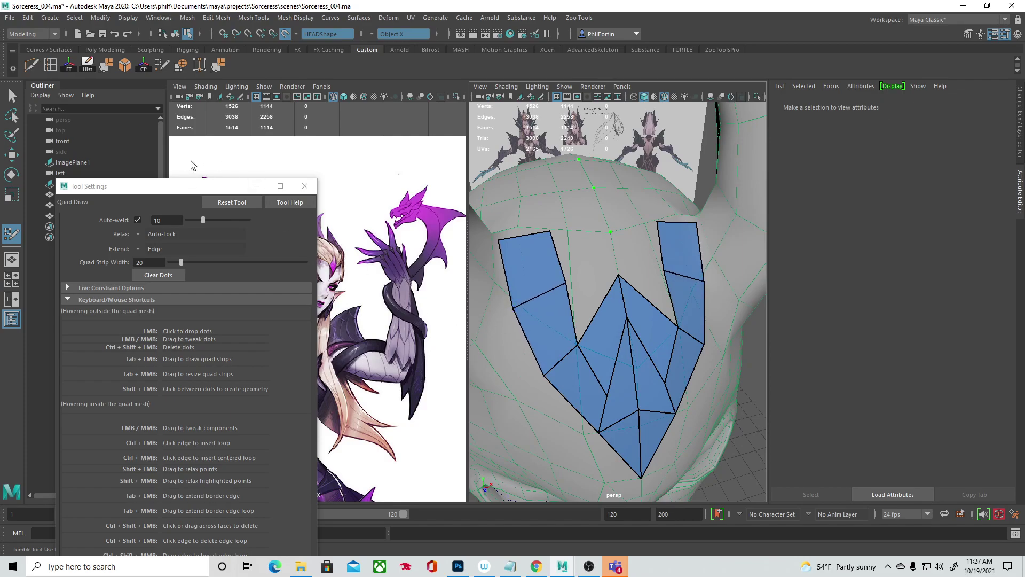
Step: Move the tool settings window off the reference image and fill the gap between the side strips with two symmetric pairs of quads
left_click_drag(188, 190, 106, 165)
mouse_move(543, 277)
left_mouse_down("alt")
mouse_move(632, 251)
mouse_move(587, 250)
mouse_move(620, 373)
mouse_move(593, 379)
left_mouse_up("alt")
scroll(590, 250, "down", 6)
left_click(593, 250)
right_click_drag(606, 319, 709, 318, "alt")
middle_click_drag(652, 307, 659, 327, "alt")
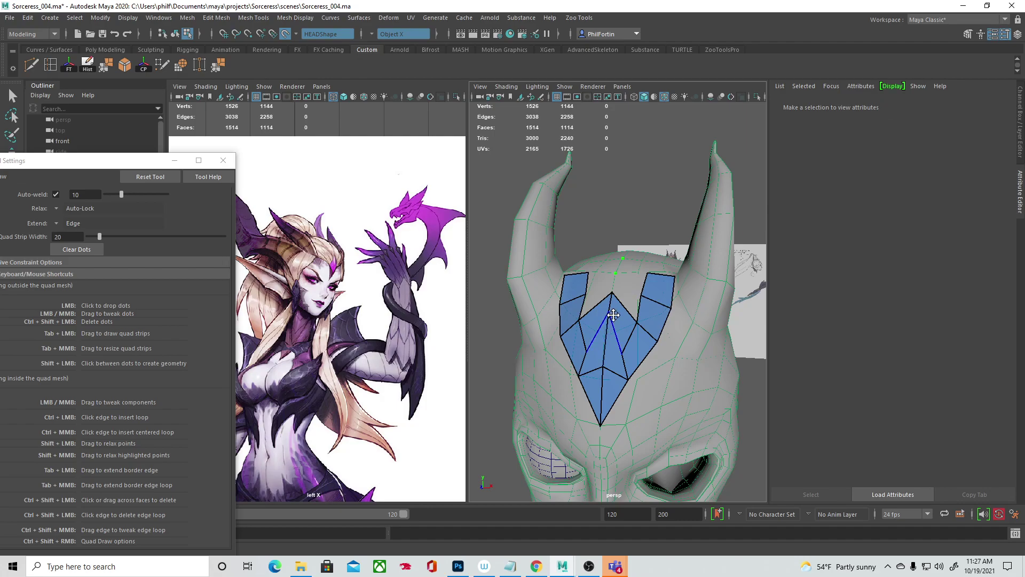
left_click_drag(633, 318, 641, 334, "alt")
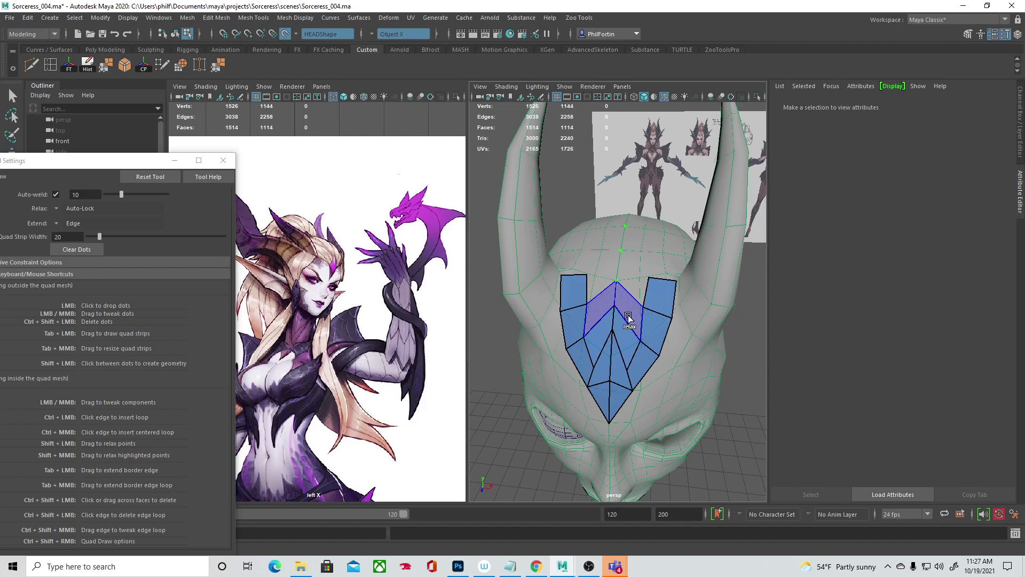
left_click(631, 311, "shift")
left_click(638, 288, "shift")
Step: Straighten the patch's rear border and extend it back over the crown by two rows of quads
left_click_drag(640, 290, 630, 308, "alt")
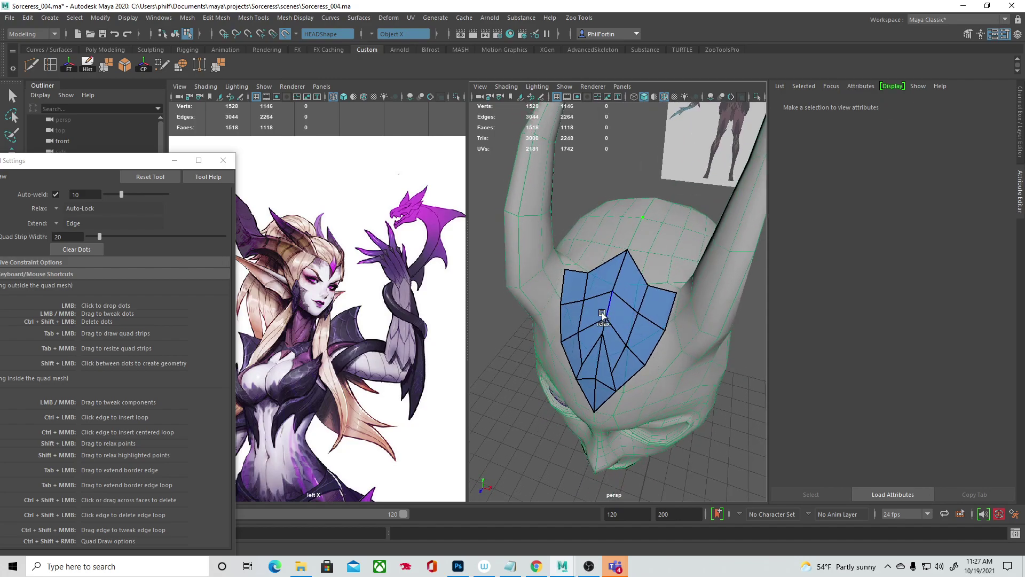
left_click_drag(606, 334, 622, 308, "alt")
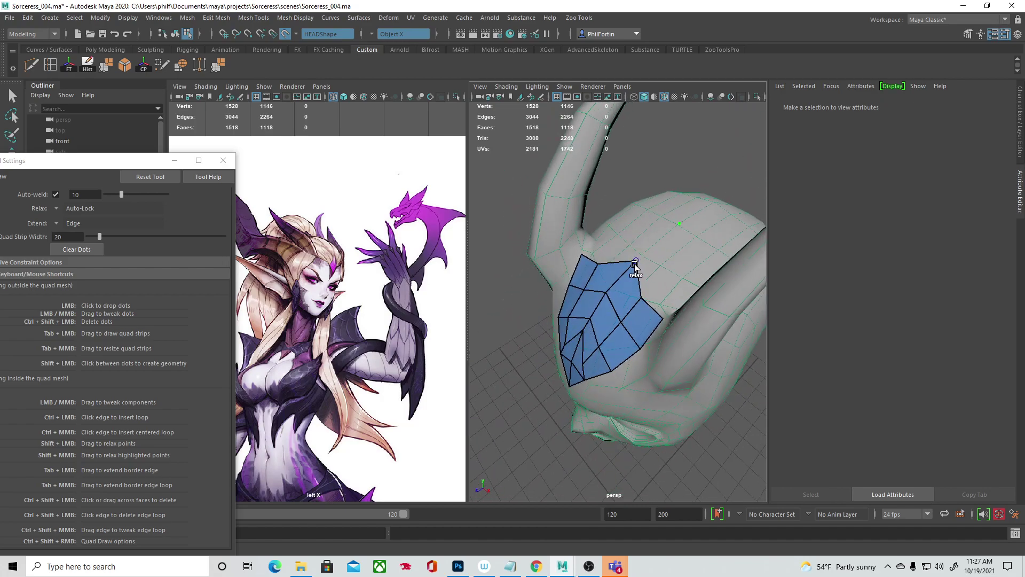
left_click_drag(649, 249, 639, 199, "alt")
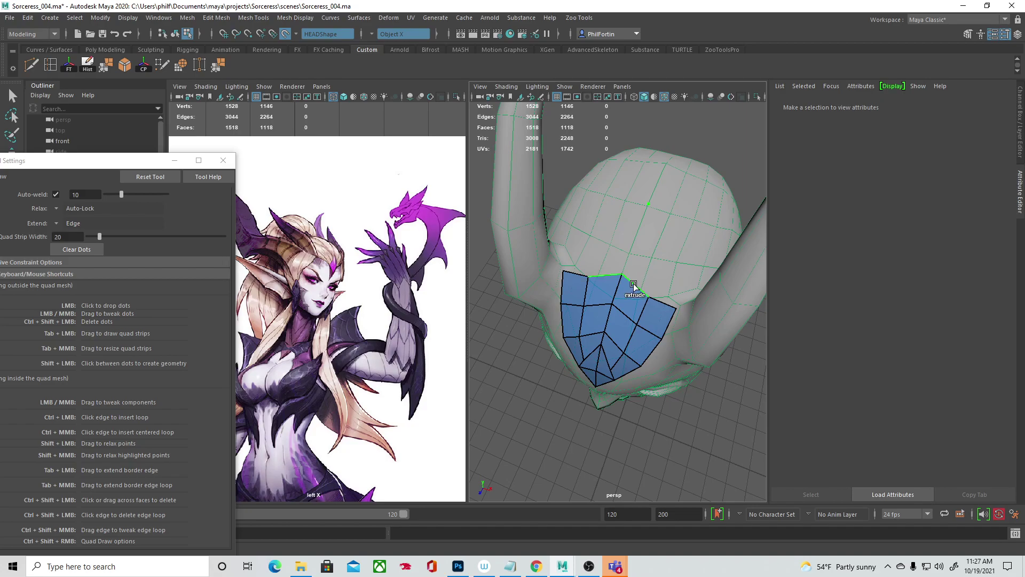
mouse_move(634, 285)
left_mouse_down()
mouse_move(634, 246)
mouse_move(644, 249)
left_mouse_up()
middle_click_drag(644, 247, 660, 212)
left_click_drag(661, 239, 645, 253, "alt")
key("super")
key("super")
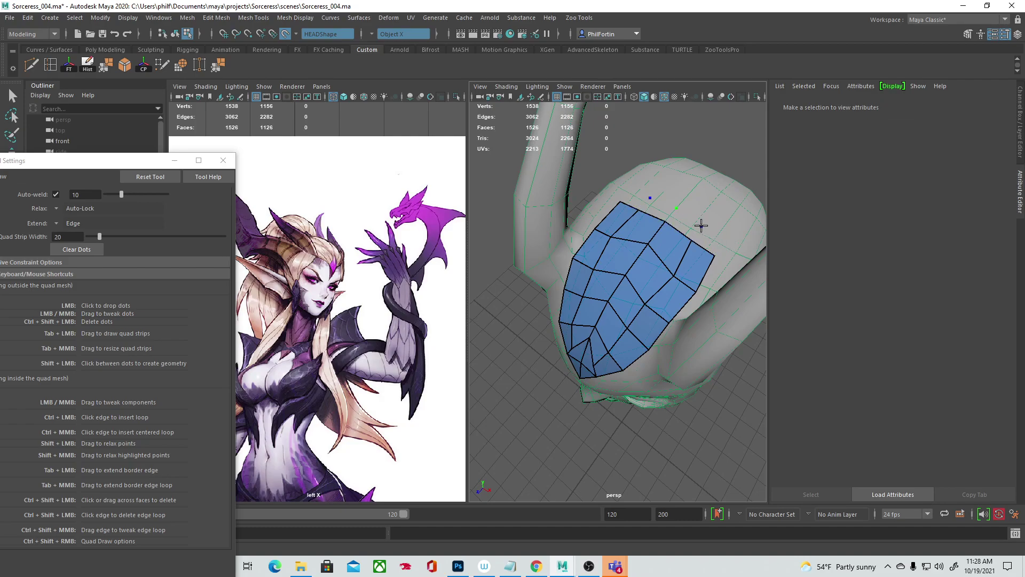
Step: Drop a symmetric pair of dots behind the patch and fill another row of quads across the crown
left_click(725, 238)
left_click(708, 244, "shift")
left_click(688, 230, "shift")
Step: Relax and reposition the patch's rear border vertices behind the horns, then insert a symmetric edge loop
left_click_drag(668, 262, 800, 241, "alt")
left_click_drag(518, 255, 683, 267, "alt")
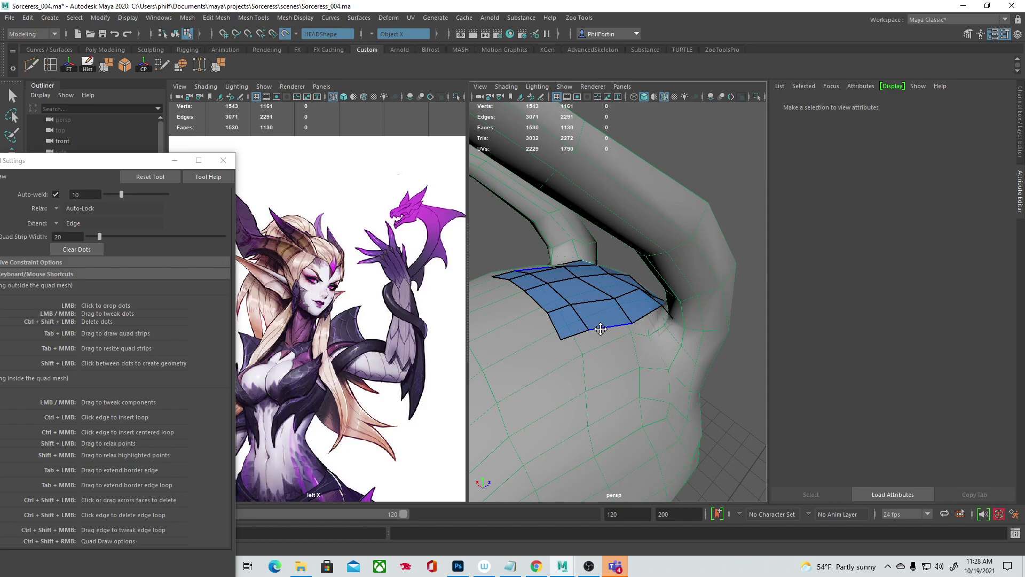
mouse_move(608, 338)
left_mouse_down("shift")
mouse_move(583, 322)
mouse_move(574, 345)
left_mouse_up("shift")
left_click_drag(611, 327, 625, 359)
left_click_drag(574, 332, 619, 376)
mouse_move(605, 325)
left_mouse_down()
mouse_move(627, 327)
mouse_move(625, 361)
mouse_move(640, 365)
left_mouse_up()
left_click_drag(558, 327, 560, 321, "shift")
left_click_drag(561, 367, 561, 375, "shift")
left_click(599, 344, "ctrl")
Step: Leave Quad Draw, return to object mode with the new mesh deselected, and close the tool settings window
mouse_move(628, 368)
left_mouse_down("alt")
mouse_move(561, 291)
mouse_move(567, 263)
mouse_move(677, 231)
mouse_move(614, 229)
mouse_move(613, 219)
mouse_move(618, 304)
mouse_move(608, 297)
left_mouse_up("alt")
mouse_move(576, 335)
left_mouse_down("alt")
mouse_move(696, 275)
mouse_move(757, 270)
mouse_move(672, 312)
mouse_move(583, 308)
left_mouse_up("alt")
mouse_move(554, 256)
left_mouse_down("alt")
mouse_move(691, 256)
mouse_move(684, 308)
left_mouse_up("alt")
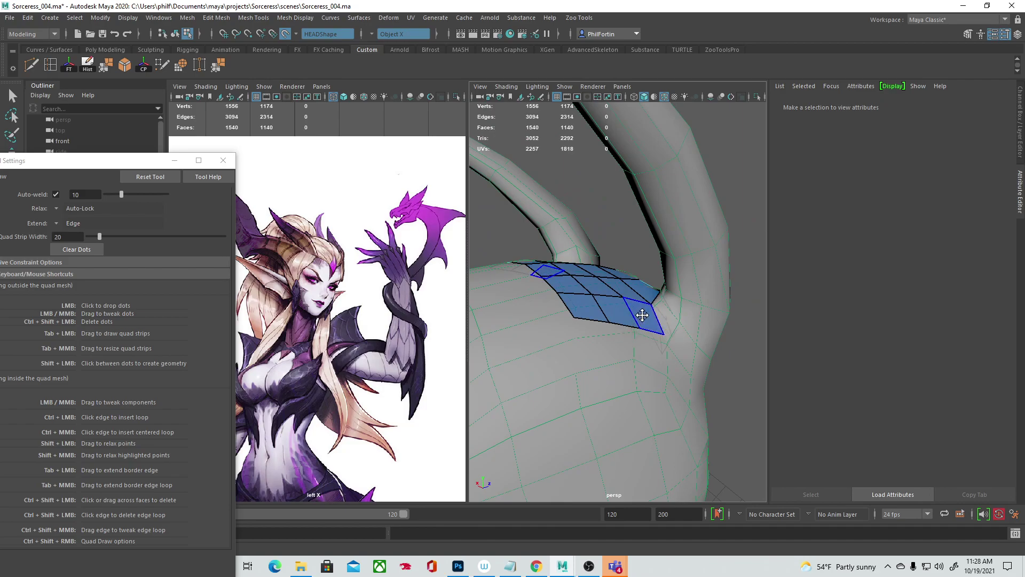
mouse_move(630, 313)
left_mouse_down("alt")
mouse_move(580, 332)
mouse_move(552, 385)
mouse_move(499, 391)
left_mouse_up("alt")
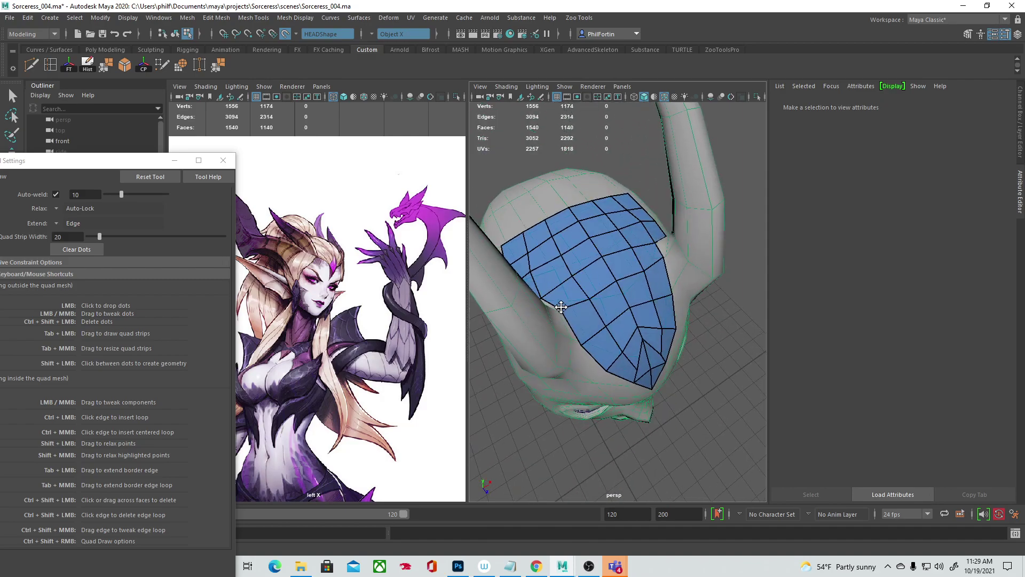
mouse_move(581, 338)
left_mouse_down("alt")
mouse_move(670, 299)
mouse_move(600, 310)
mouse_move(624, 331)
mouse_move(591, 347)
mouse_move(430, 326)
mouse_move(439, 319)
left_mouse_up("alt")
left_click_drag(523, 349, 634, 348, "alt")
key("q")
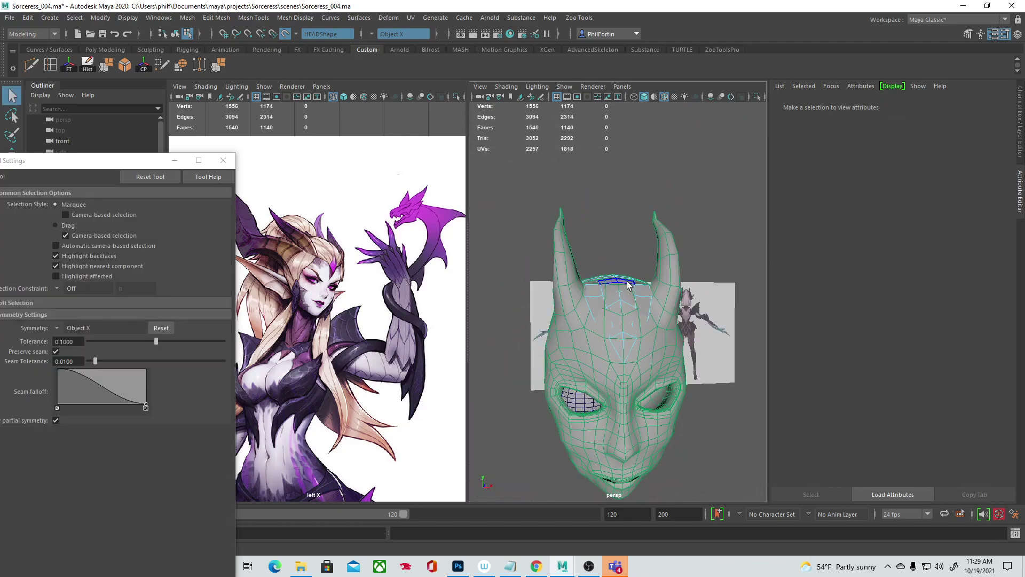
right_click_drag(628, 286, 641, 283)
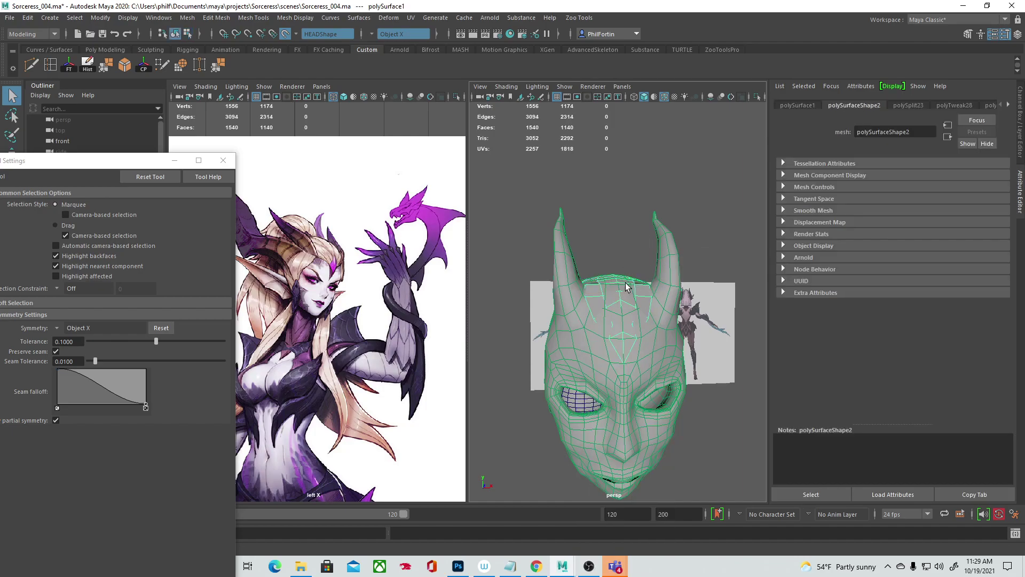
left_click(628, 255)
left_click(223, 160)
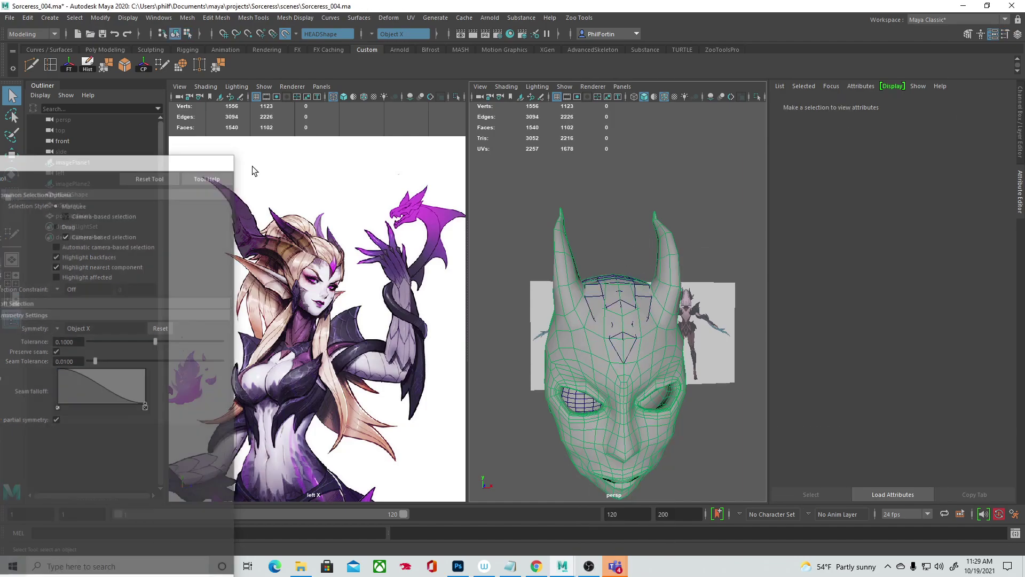
Step: Select the central diamond faces of polySurface1 on the forehead and extrude them outward with a local Z translation of 0.113
left_click(619, 308)
mouse_move(615, 335)
left_mouse_down("alt")
mouse_move(657, 342)
mouse_move(576, 347)
mouse_move(690, 358)
mouse_move(614, 339)
left_mouse_up("alt")
right_click(614, 343)
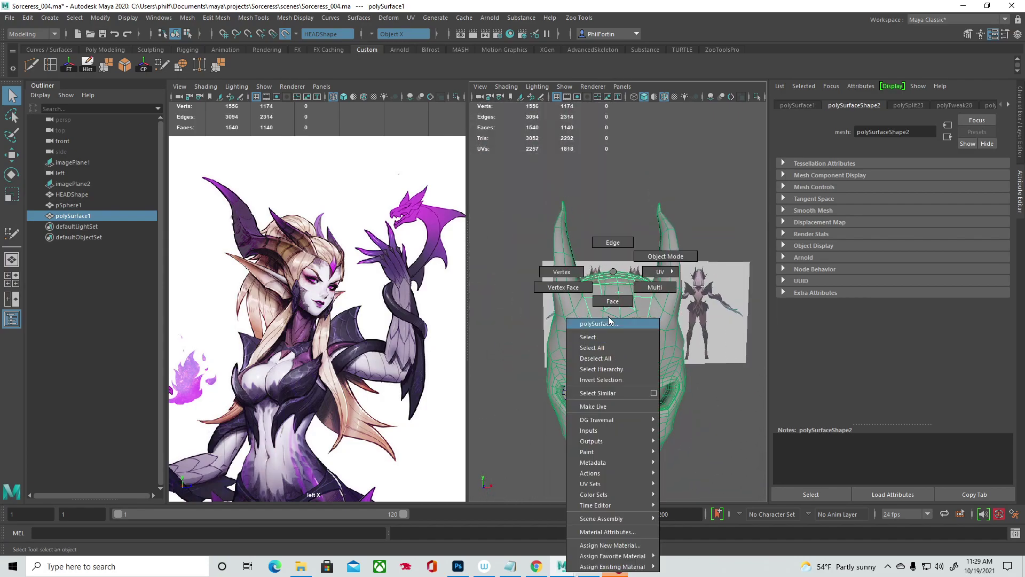
left_click(612, 300)
left_click(614, 351)
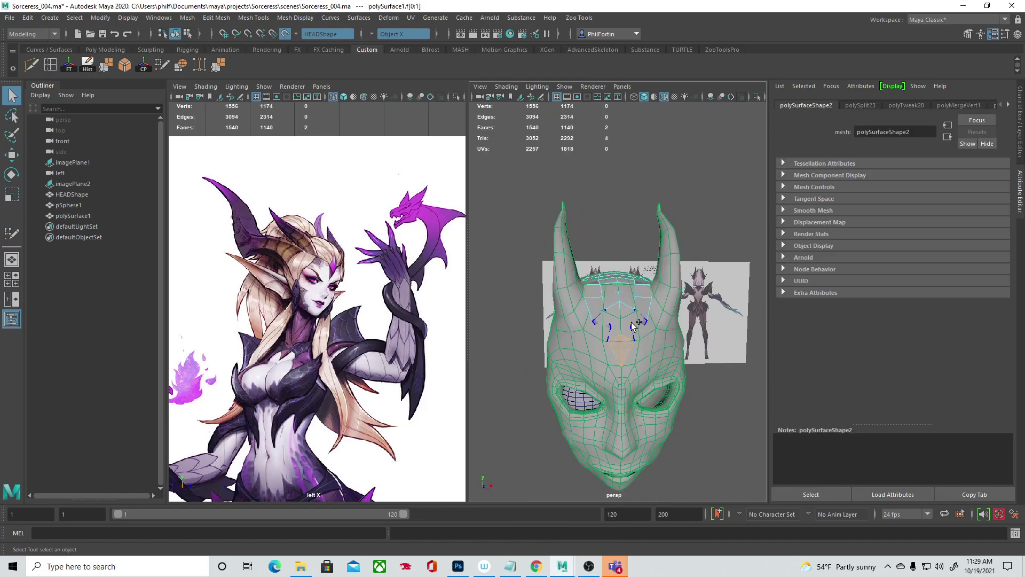
left_click_drag(611, 336, 585, 379, "alt")
key("ctrl+e")
Step: Select the middle vertex of the extruded forehead diamond and release the live head surface
right_click_drag(587, 283, 531, 275)
left_click_drag(582, 451, 565, 405, "alt")
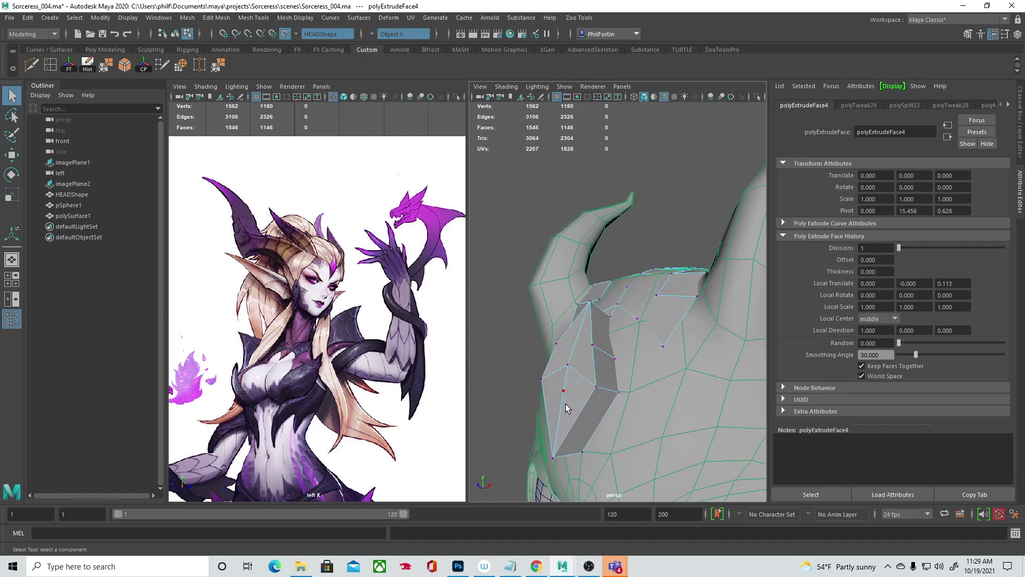
left_click(564, 392)
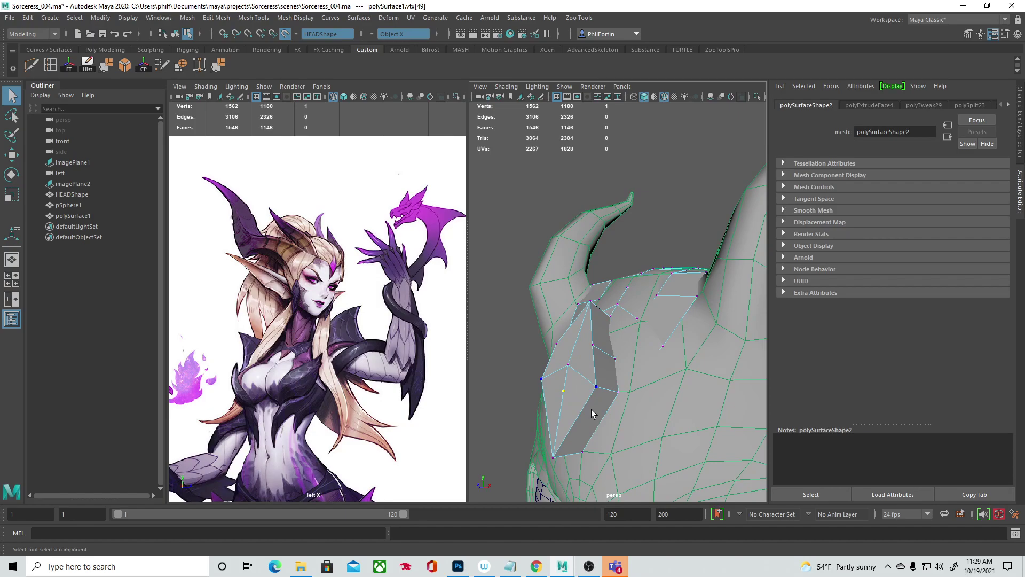
left_click_drag(562, 390, 625, 392, "alt")
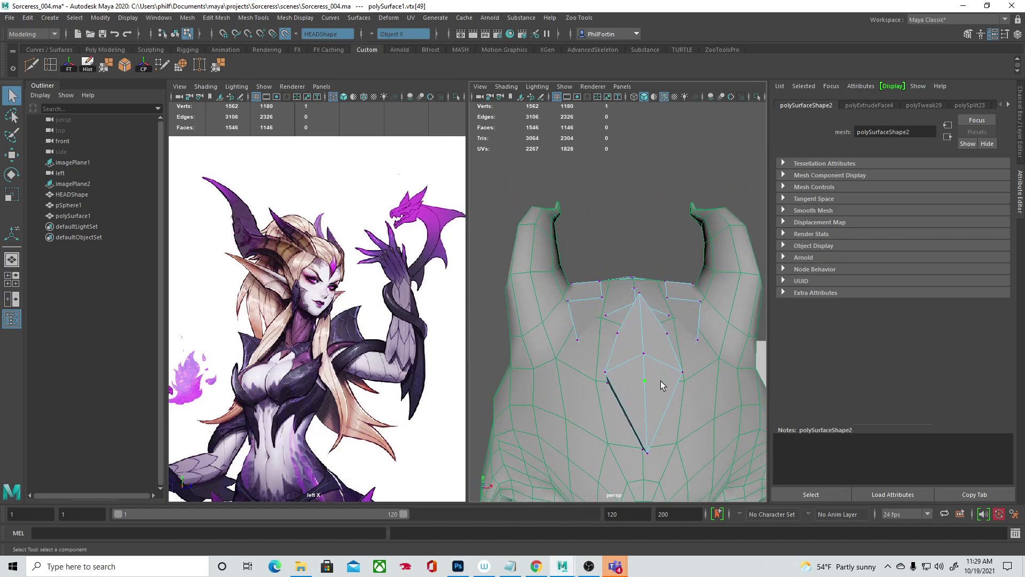
key("w")
middle_click_drag(645, 382, 651, 387, "ctrl+shift")
key("ctrl+z")
left_click_drag(614, 406, 671, 403, "alt")
left_click(285, 34)
Step: Push the side corner vertices of the extruded diamond back toward the forehead to form a raised central ridge
left_click_drag(555, 320, 594, 324, "alt")
left_click(630, 336)
left_click_drag(566, 358, 602, 350, "alt")
left_click_drag(729, 319, 606, 264)
left_click(634, 249)
left_click(652, 305)
left_click_drag(654, 345, 626, 315, "alt")
left_click(630, 315, "shift")
left_click(613, 265)
left_click(619, 314)
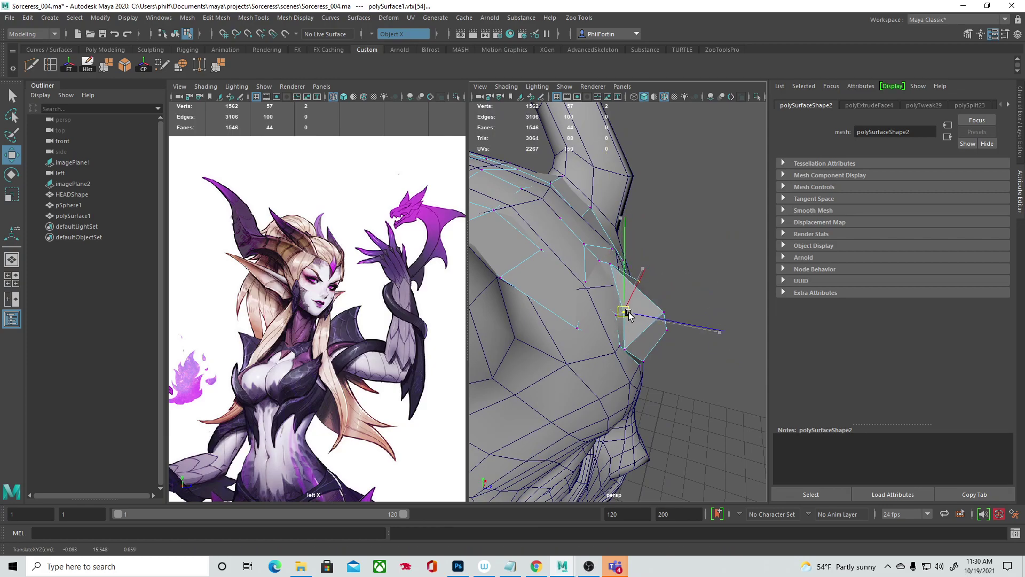
Step: Examine the diamond's centre and top vertices against the head surface in wireframe and shaded display
left_click(666, 312)
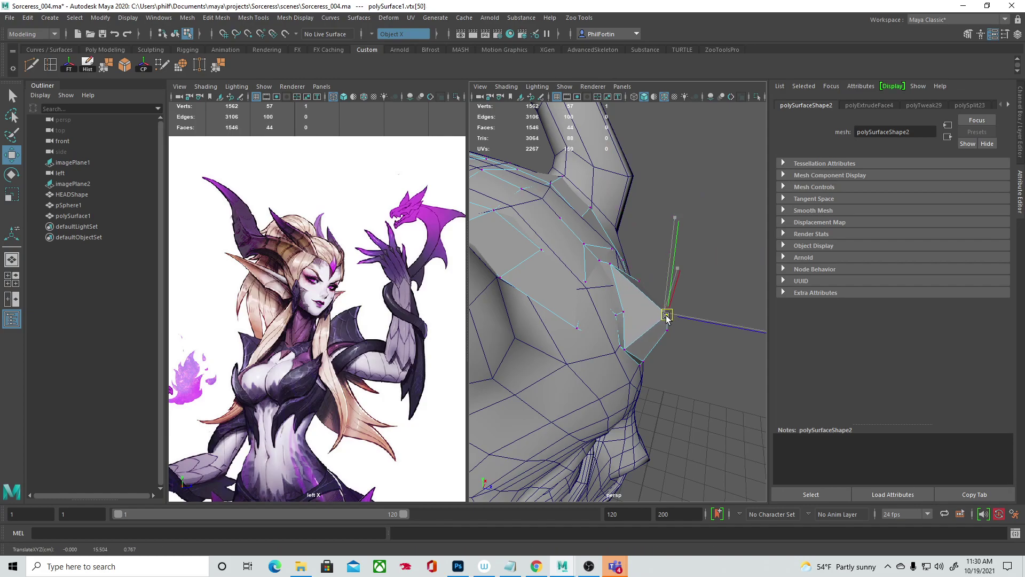
left_click_drag(668, 315, 642, 313, "alt")
left_click(625, 282)
left_click_drag(639, 323, 598, 289, "alt")
mouse_move(632, 319)
left_mouse_down("alt")
mouse_move(575, 325)
mouse_move(643, 311)
mouse_move(601, 315)
left_mouse_up("alt")
key("4")
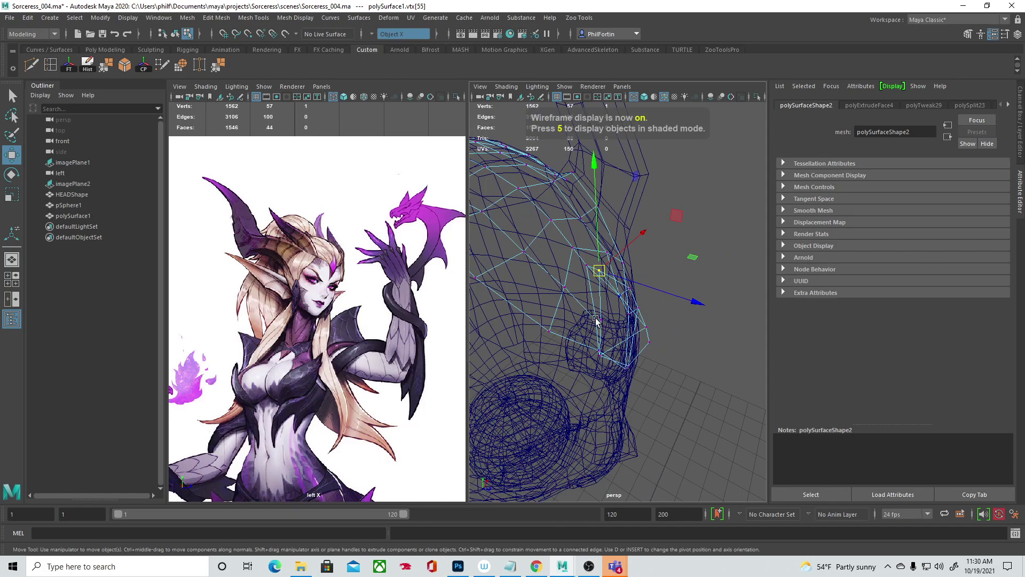
left_click(597, 320)
left_click(657, 300)
left_click(609, 319)
left_click_drag(610, 320, 656, 318, "alt")
left_click(678, 301)
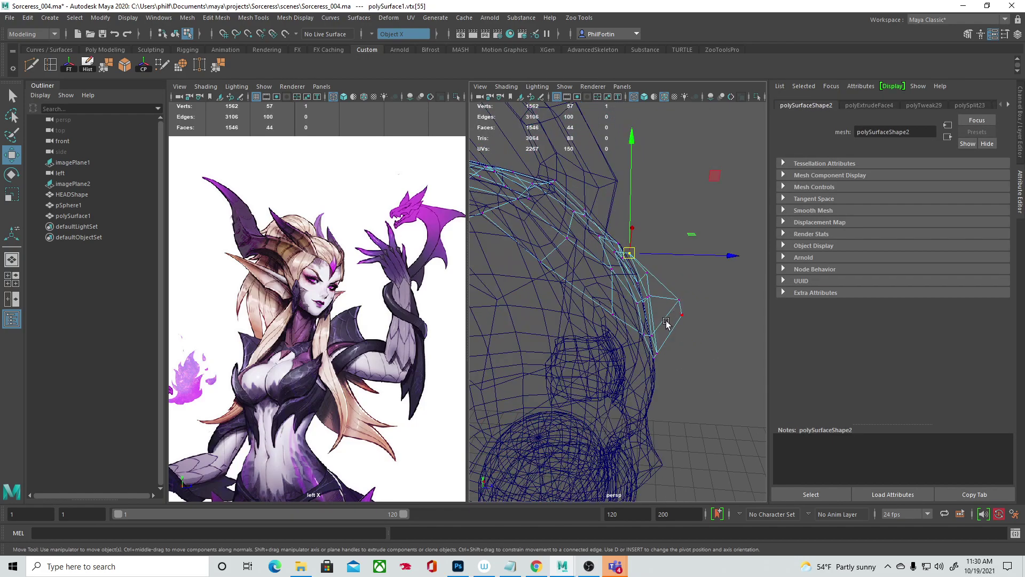
key("5")
mouse_move(659, 320)
left_mouse_down("alt")
mouse_move(622, 304)
mouse_move(625, 315)
mouse_move(606, 320)
mouse_move(554, 318)
mouse_move(618, 322)
mouse_move(591, 313)
mouse_move(613, 291)
mouse_move(622, 329)
left_mouse_up("alt")
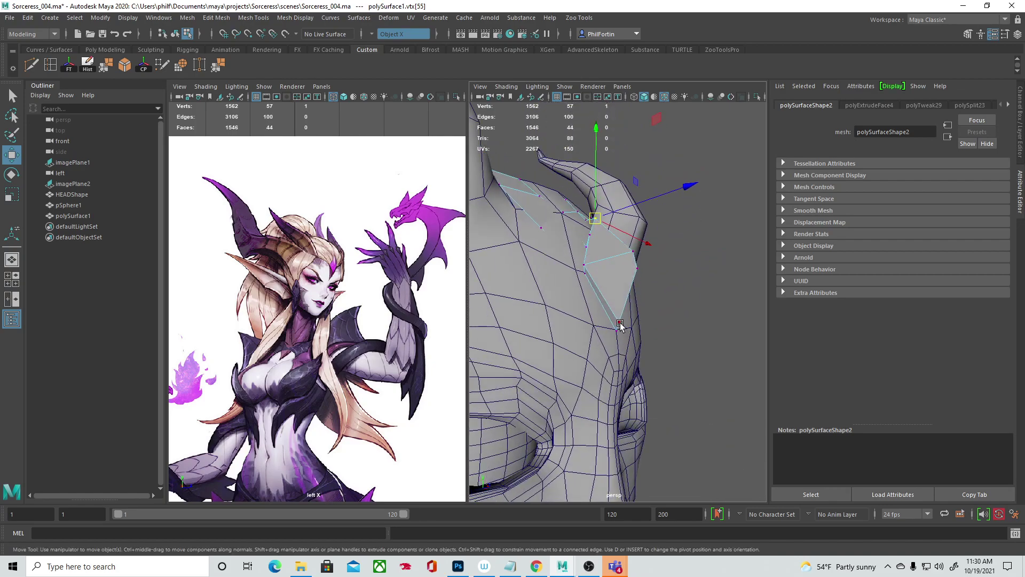
Step: Adjust the diamond's central vertices along Z to refine how its ridge stands out from the forehead
left_click(619, 322)
left_click(586, 266)
mouse_move(603, 283)
left_mouse_down("alt")
mouse_move(565, 305)
mouse_move(649, 284)
mouse_move(587, 285)
mouse_move(596, 284)
left_mouse_up("alt")
left_click(552, 258)
left_click_drag(642, 261, 658, 259)
left_click_drag(554, 314, 604, 337, "alt")
left_click(545, 281)
left_click(548, 272)
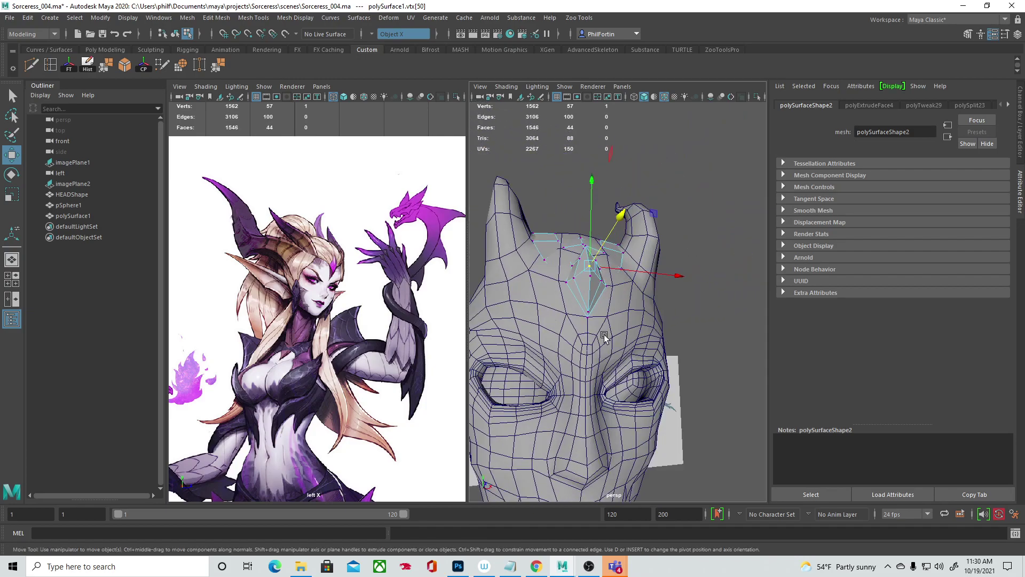
left_click(680, 338)
Step: Examine the shaped forehead diamond from several angles and compare it with the reference painting
right_click_drag(677, 361, 612, 337, "alt")
left_click_drag(611, 336, 586, 359, "alt")
right_click_drag(561, 309, 666, 306, "alt")
middle_click_drag(626, 302, 636, 347, "alt")
right_click_drag(449, 347, 586, 379, "alt")
right_click_drag(297, 326, 192, 316, "alt")
right_click_drag(535, 328, 609, 362, "alt")
left_click_drag(609, 361, 637, 353, "alt")
Step: Return to object mode, make the head mesh live again, and restart Quad Draw on polySurface1
left_click(641, 337)
right_click_drag(617, 336, 618, 302)
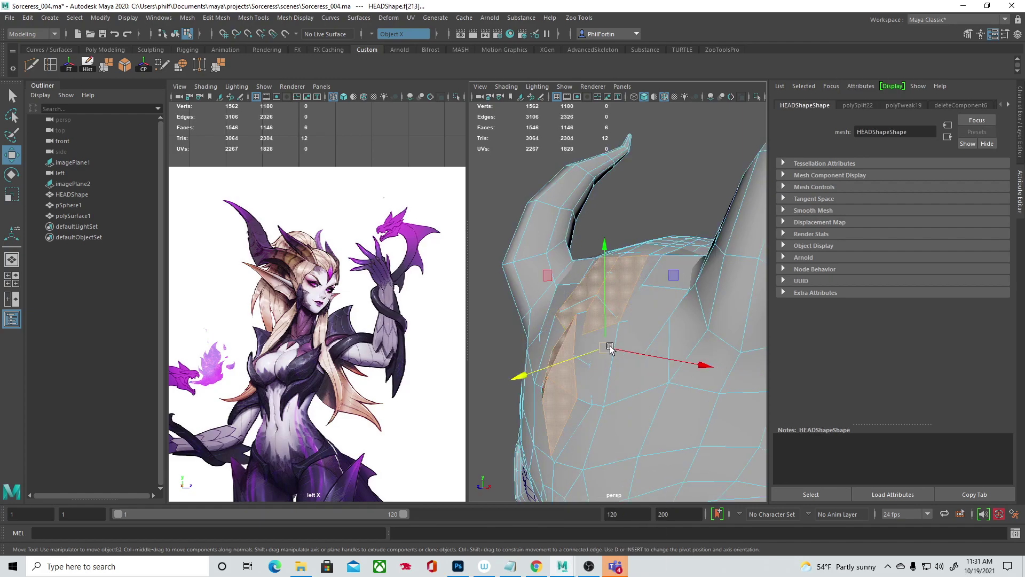
left_click(659, 308)
mouse_move(656, 335)
left_mouse_down("alt")
mouse_move(654, 347)
mouse_move(617, 318)
mouse_move(638, 304)
mouse_move(671, 339)
left_mouse_up("alt")
right_click_drag(664, 271, 693, 256)
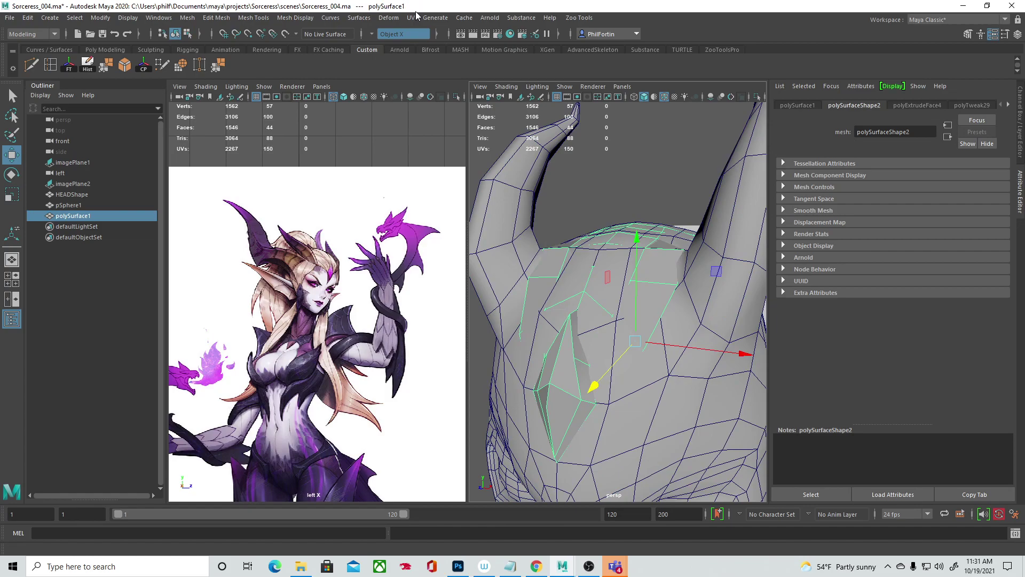
left_click(703, 411)
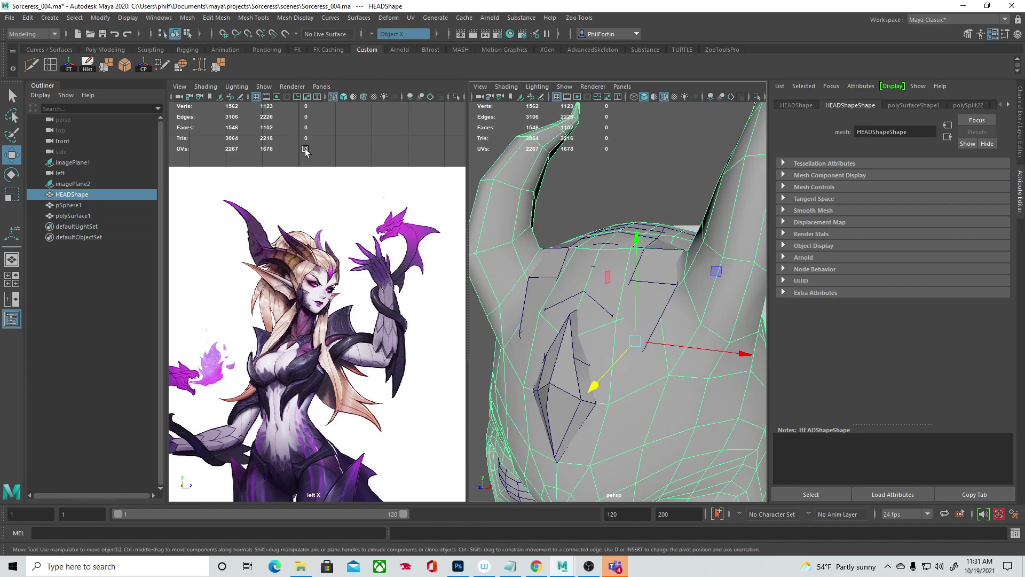
left_click(287, 33)
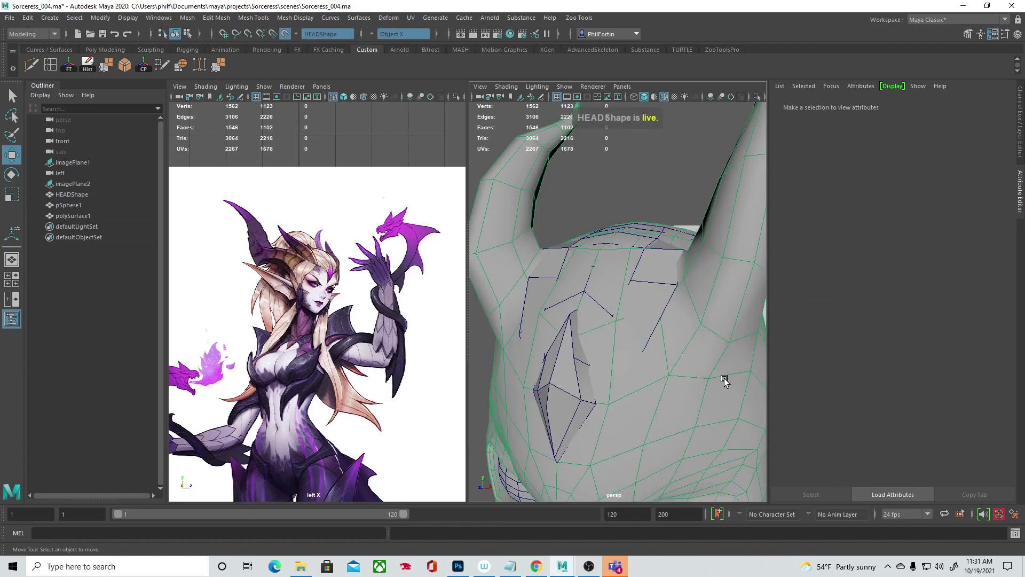
left_click(660, 278)
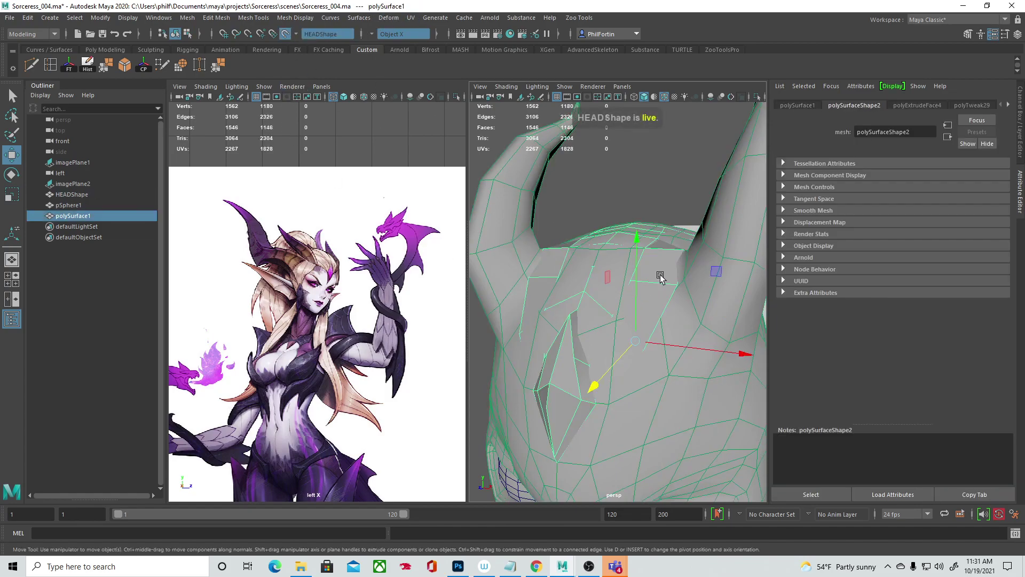
double_click(105, 66)
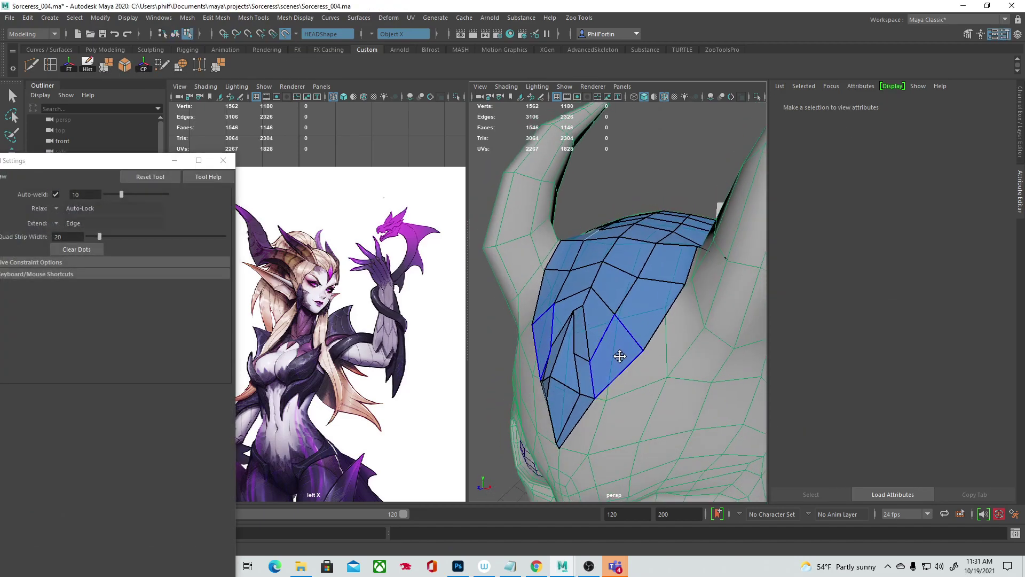
Step: Insert two symmetric edge loops through the side faces of the patch around the forehead diamond
left_click(621, 358, "ctrl")
mouse_move(675, 368)
left_mouse_down("alt")
mouse_move(617, 339)
mouse_move(650, 345)
left_mouse_up("alt")
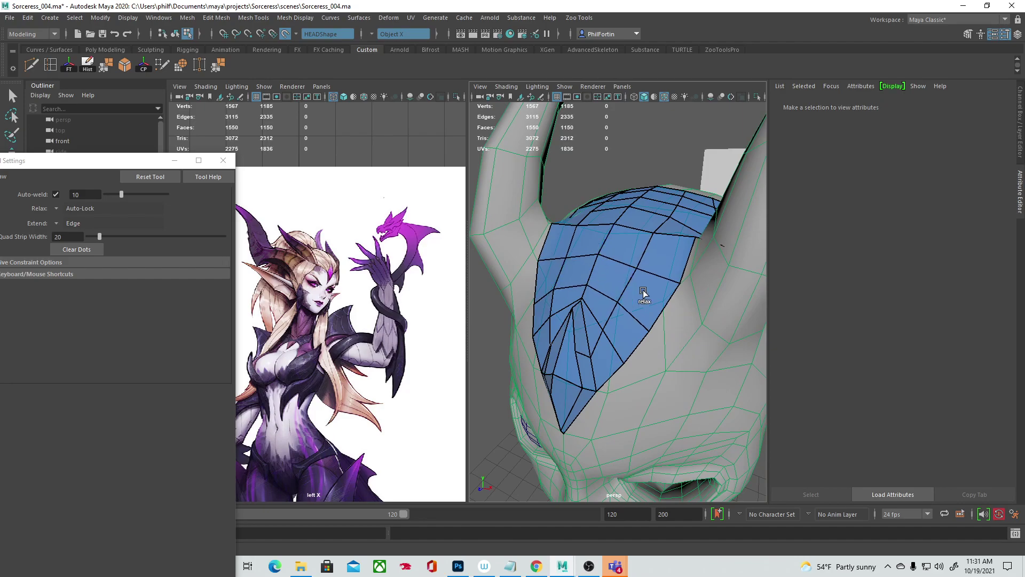
left_click_drag(635, 304, 648, 297, "alt")
left_click(645, 316, "ctrl")
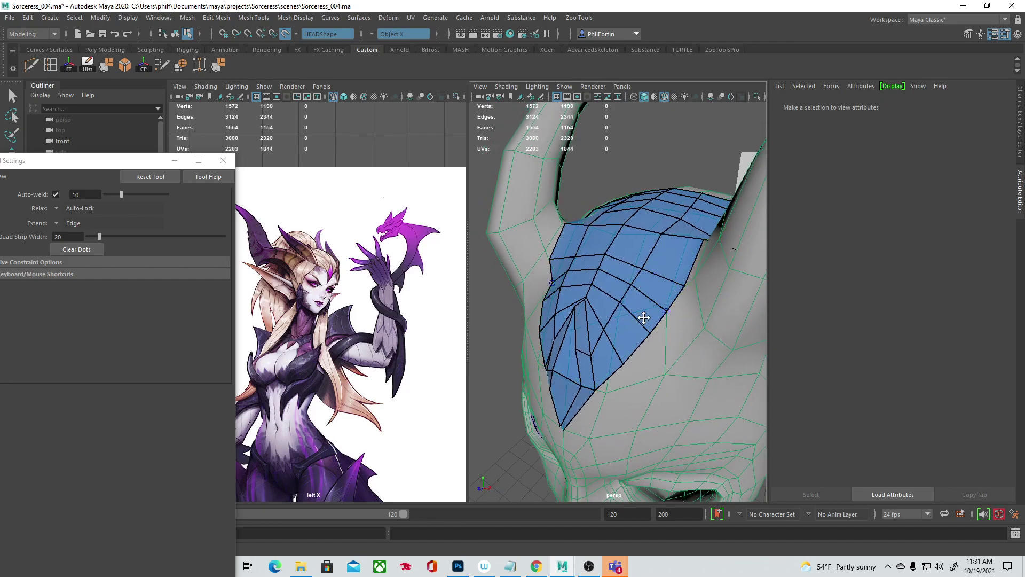
Step: Examine the refined forehead patch from the front, sides and above for edge flow around the diamond
mouse_move(640, 301)
left_mouse_down("alt")
mouse_move(635, 316)
mouse_move(501, 264)
mouse_move(657, 283)
mouse_move(661, 292)
mouse_move(534, 225)
mouse_move(645, 283)
left_mouse_up("alt")
right_click_drag(646, 283, 455, 293, "alt")
left_click_drag(485, 315, 483, 363, "alt")
right_click_drag(483, 363, 750, 341, "alt")
left_click_drag(605, 373, 522, 390, "alt")
left_click_drag(723, 329, 702, 307, "alt")
right_click_drag(703, 307, 672, 313, "alt")
left_click_drag(672, 314, 626, 225, "alt")
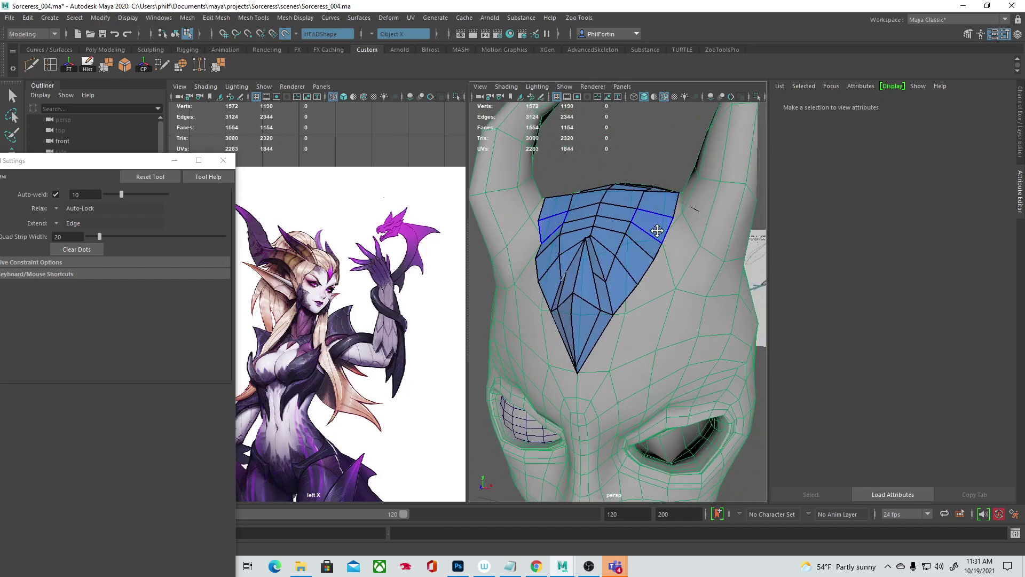
left_click_drag(634, 260, 613, 307, "alt")
right_click_drag(613, 307, 580, 306, "alt")
left_click_drag(580, 306, 626, 301, "alt")
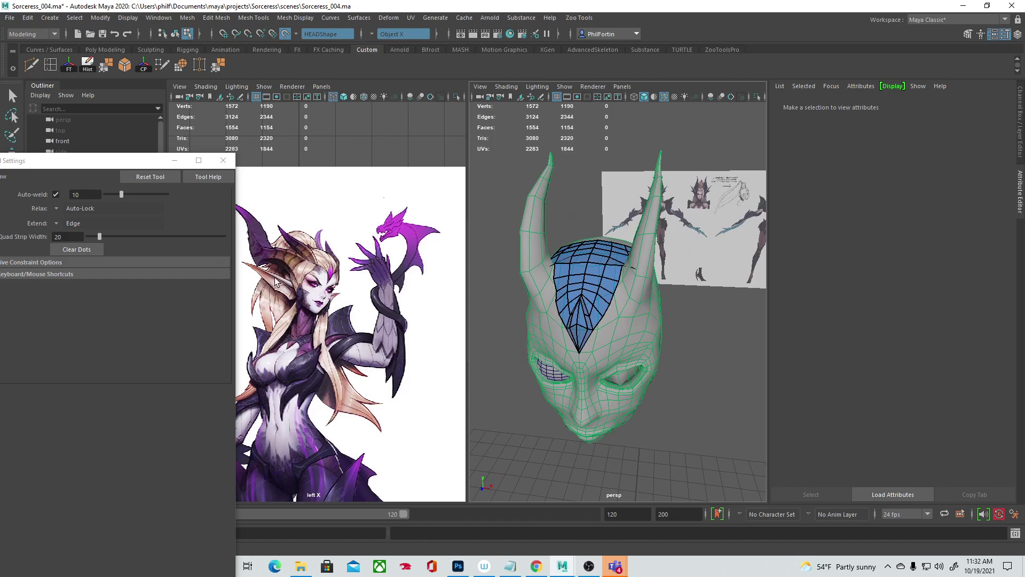
Step: Compare the crown patch between the horns with the enlarged reference painting from several angles
scroll(272, 282, "up", 5)
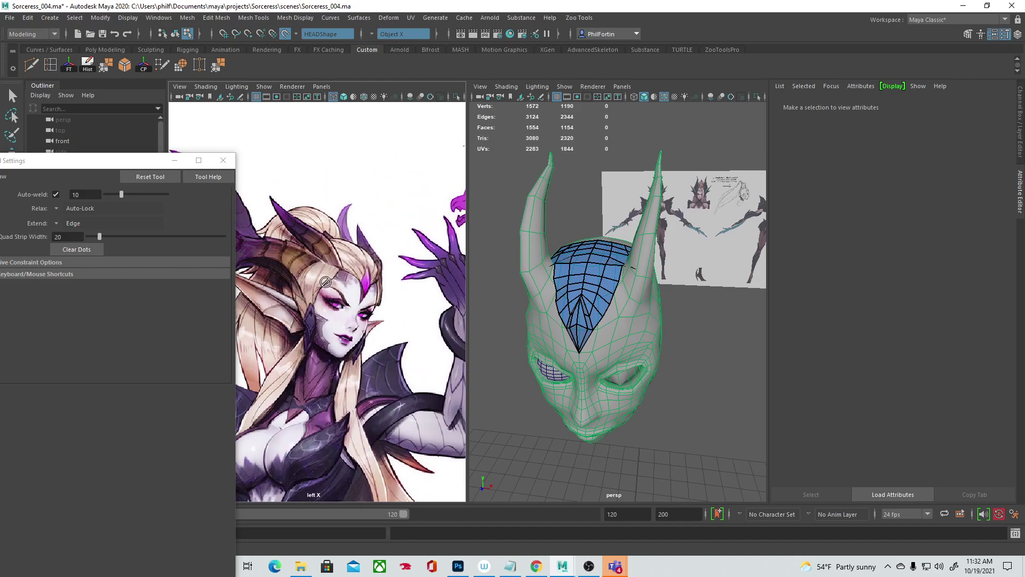
left_click_drag(578, 301, 531, 285, "alt")
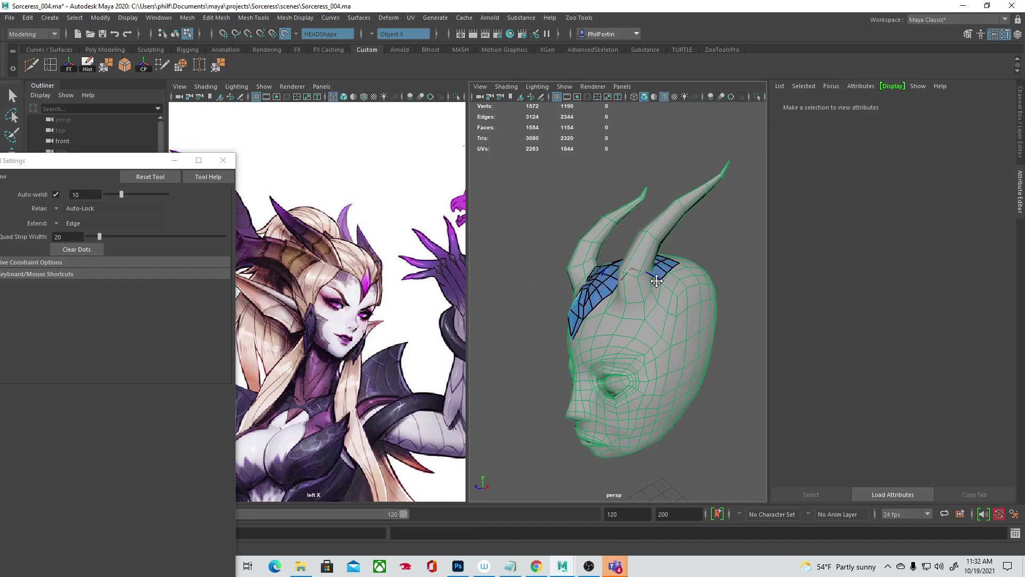
left_click_drag(601, 304, 582, 300, "alt")
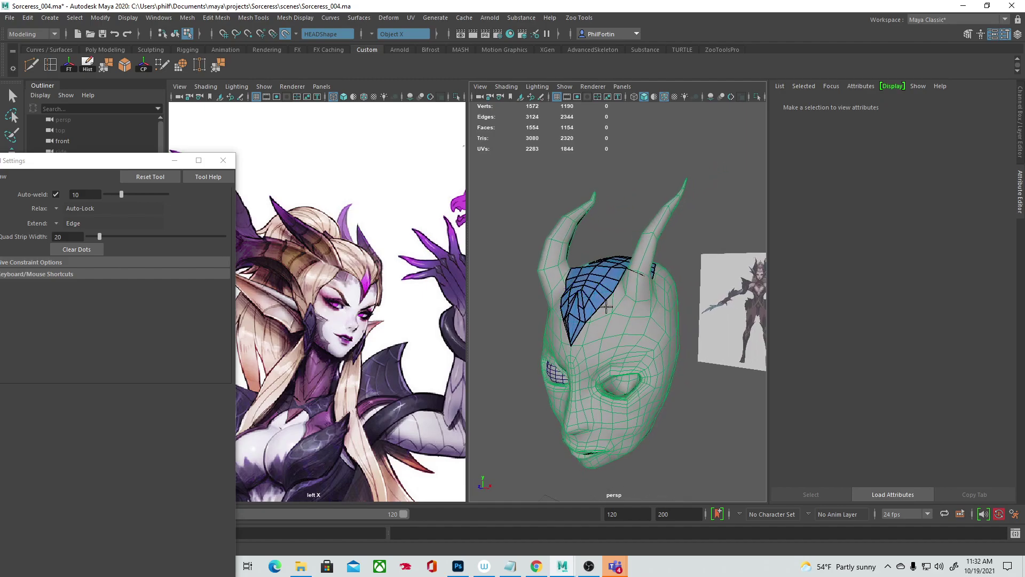
left_click_drag(635, 292, 654, 324, "alt")
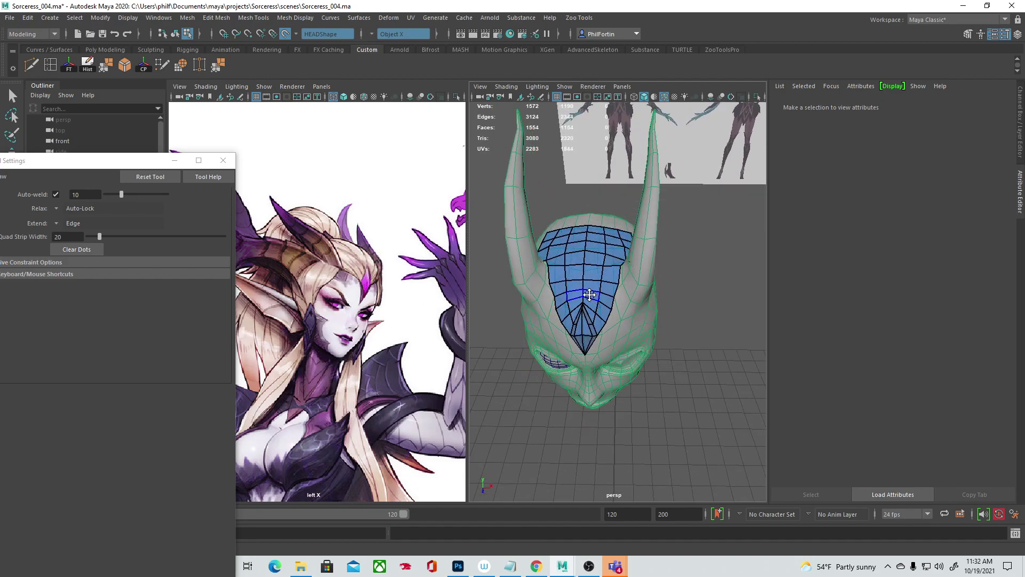
left_click_drag(588, 294, 595, 269, "alt")
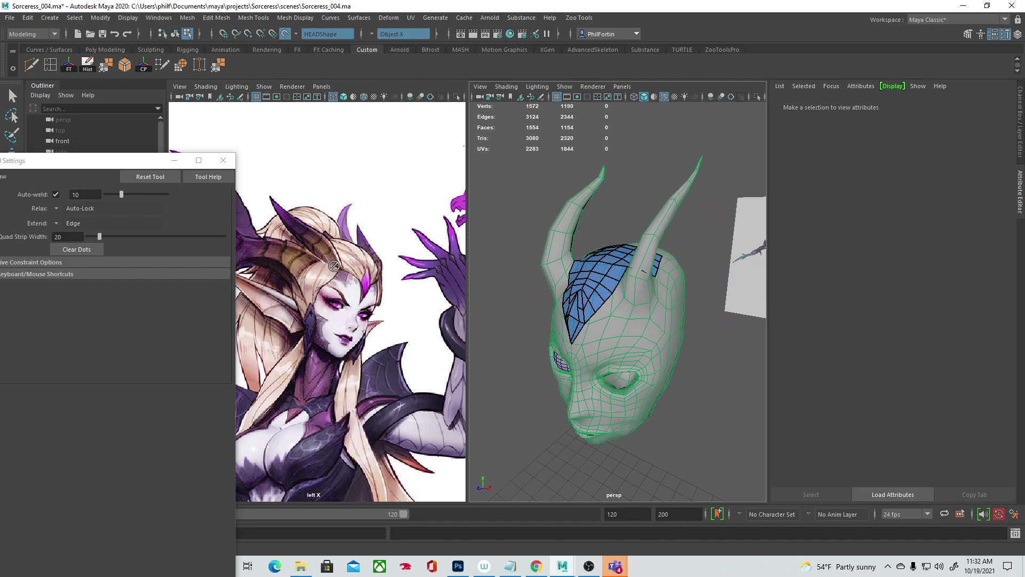
left_click_drag(679, 302, 658, 310, "alt")
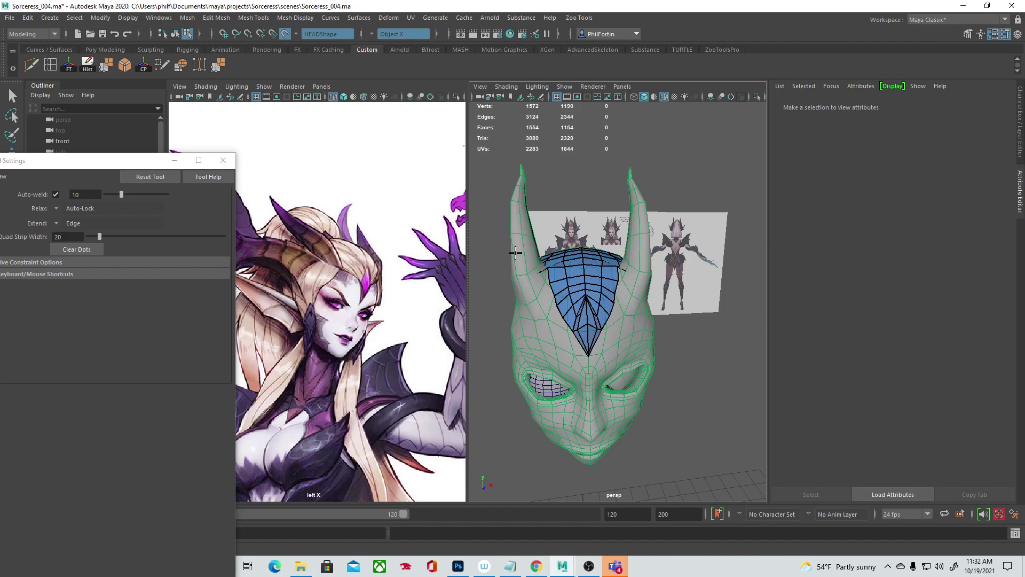
mouse_move(568, 287)
left_mouse_down("alt")
mouse_move(640, 280)
mouse_move(555, 300)
mouse_move(473, 293)
mouse_move(556, 292)
left_mouse_up("alt")
scroll(556, 293, "up", 5)
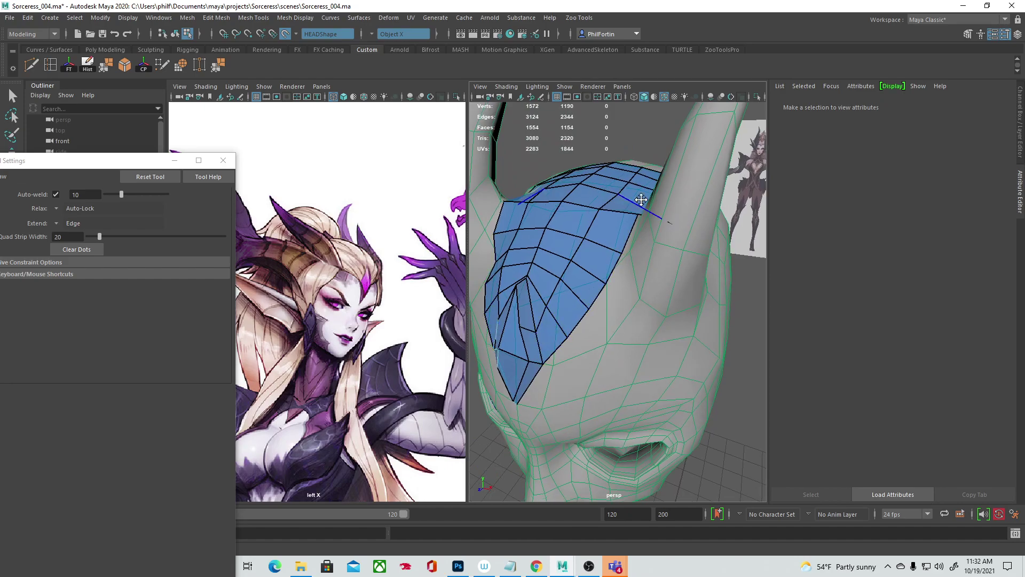
left_click_drag(625, 267, 609, 274, "alt")
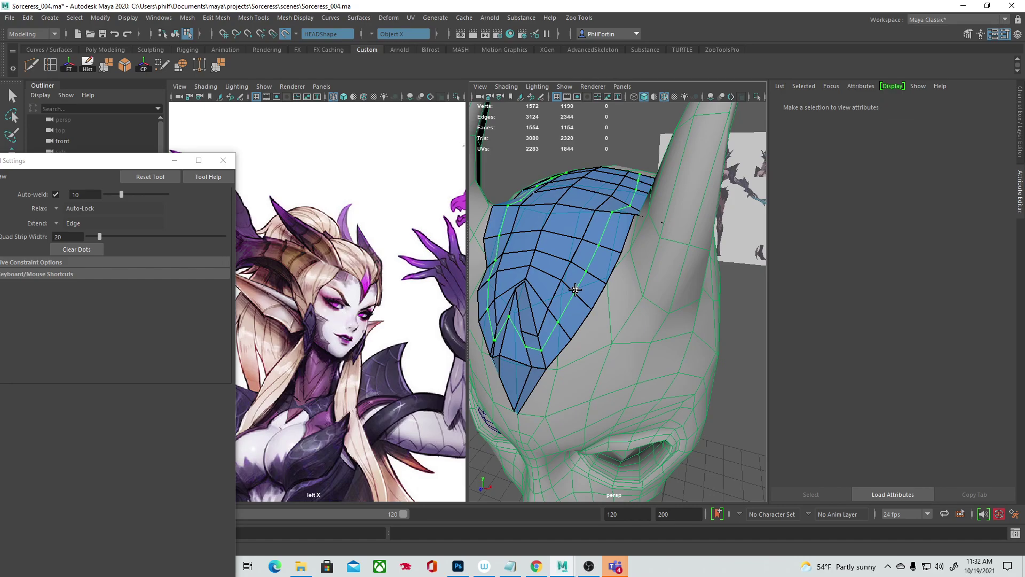
Step: Extend the crown patch's side borders behind the horns with a symmetric row of three quads
left_click_drag(630, 292, 599, 299, "alt")
right_click_drag(599, 300, 555, 300, "alt")
left_click_drag(629, 300, 589, 316, "alt")
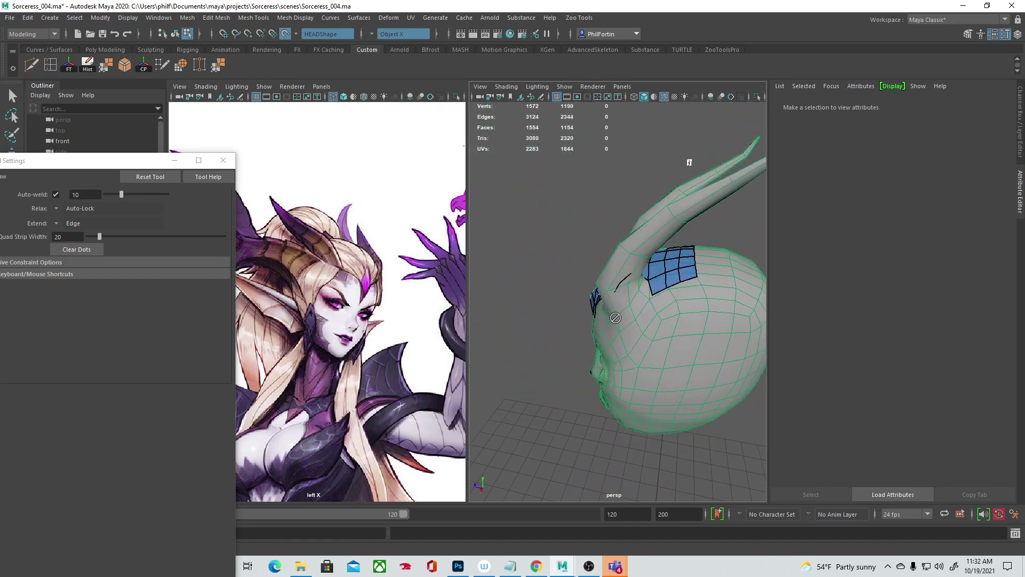
right_click_drag(588, 316, 694, 317, "alt")
middle_click_drag(694, 316, 633, 313, "alt")
left_click_drag(633, 313, 629, 323, "alt")
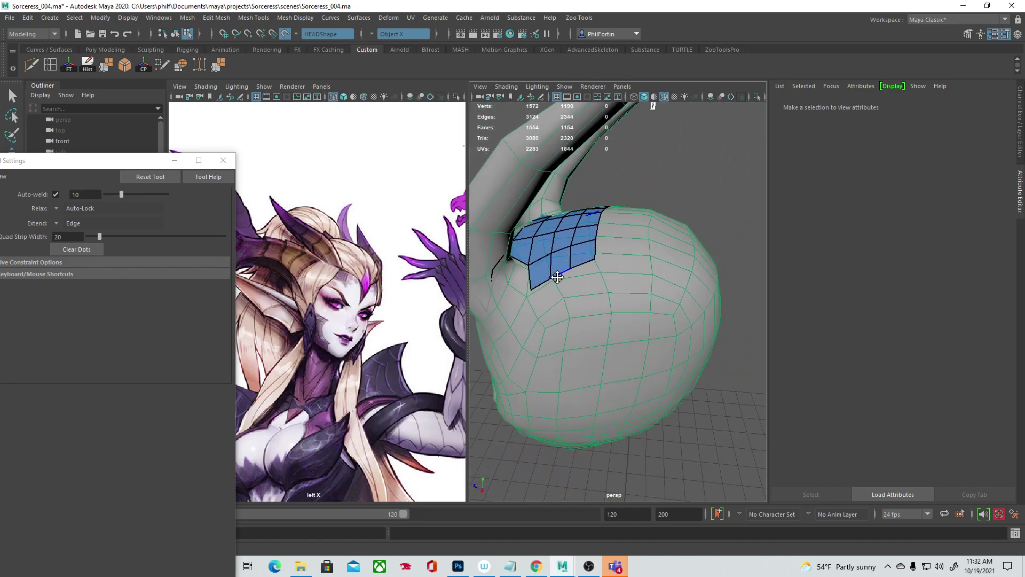
mouse_move(656, 254)
left_mouse_down("alt")
mouse_move(565, 282)
mouse_move(655, 260)
left_mouse_up("alt")
mouse_move(559, 284)
left_mouse_down("ctrl")
mouse_move(561, 320)
mouse_move(591, 298)
mouse_move(556, 324)
mouse_move(567, 296)
mouse_move(589, 316)
left_mouse_up("ctrl")
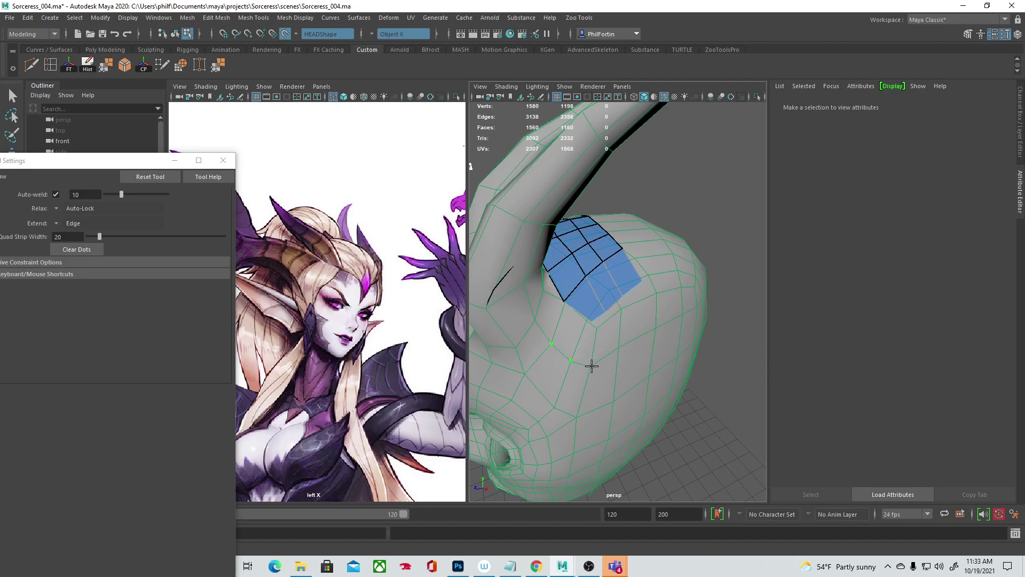
Step: Fill two quads down the head behind each horn from placed dots, and reposition and relax the surrounding border vertices
left_click(561, 332, "shift")
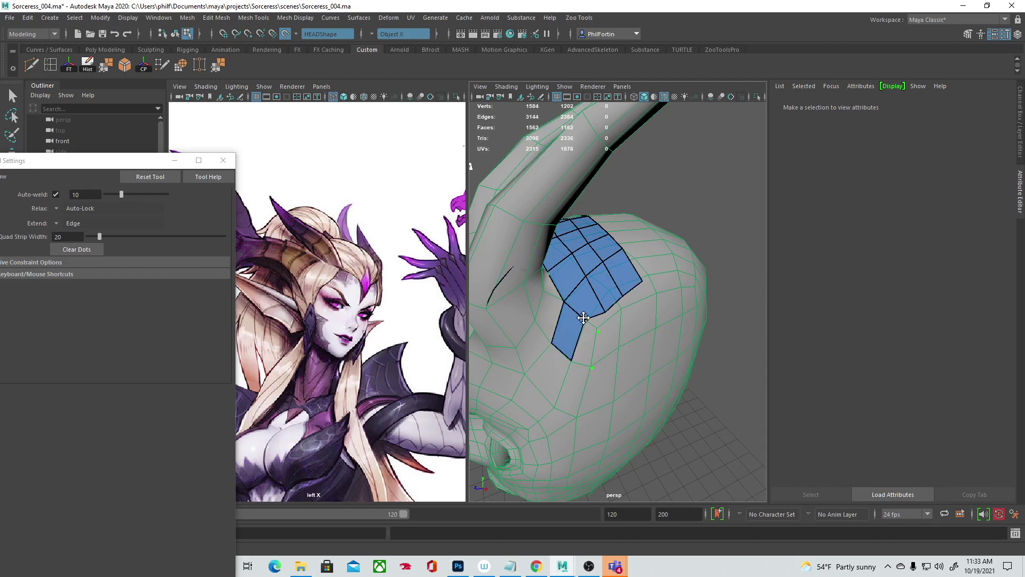
mouse_move(605, 313)
left_mouse_down()
mouse_move(623, 298)
mouse_move(609, 295)
mouse_move(653, 276)
left_mouse_up()
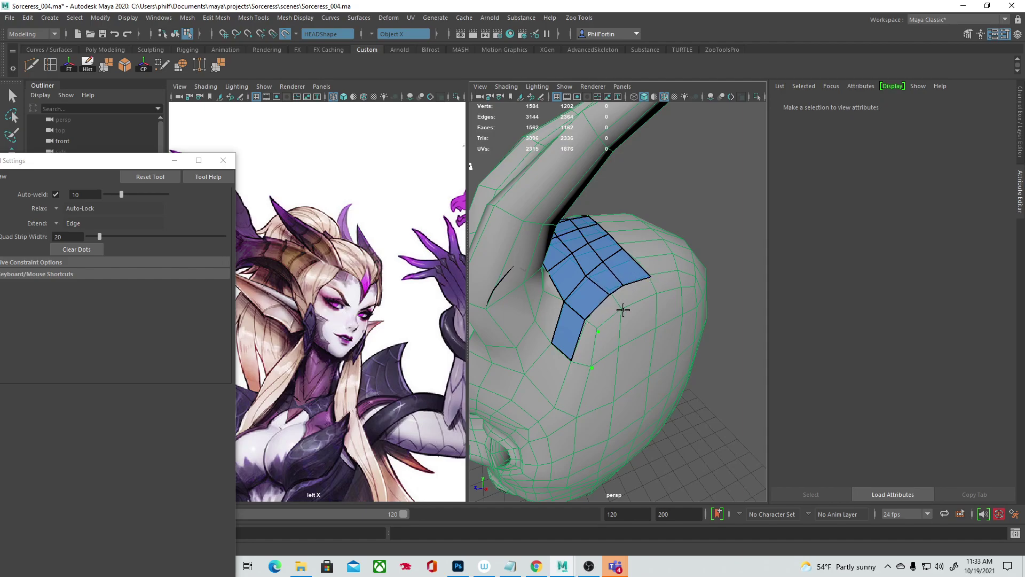
left_click(593, 326, "shift")
left_click(587, 344, "shift")
left_click_drag(559, 364, 575, 363, "alt")
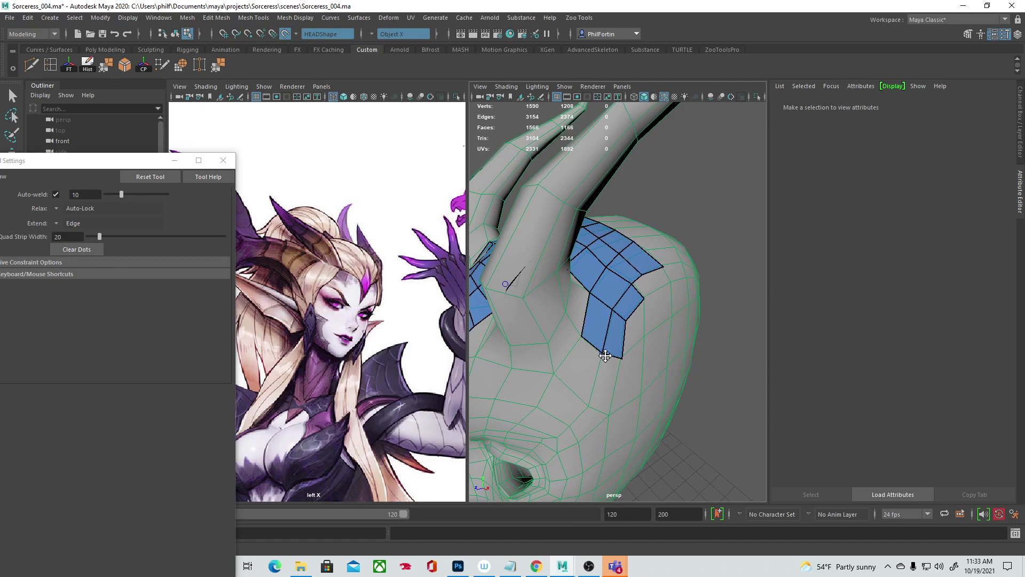
left_click_drag(622, 357, 623, 320, "shift")
Step: Extend the two-quad-wide strip behind each horn by two rows down the side of the head
left_click_drag(658, 351, 641, 347, "alt")
left_click_drag(639, 391, 604, 358, "alt")
mouse_move(630, 315)
left_mouse_down("alt")
mouse_move(590, 323)
mouse_move(626, 311)
left_mouse_up("alt")
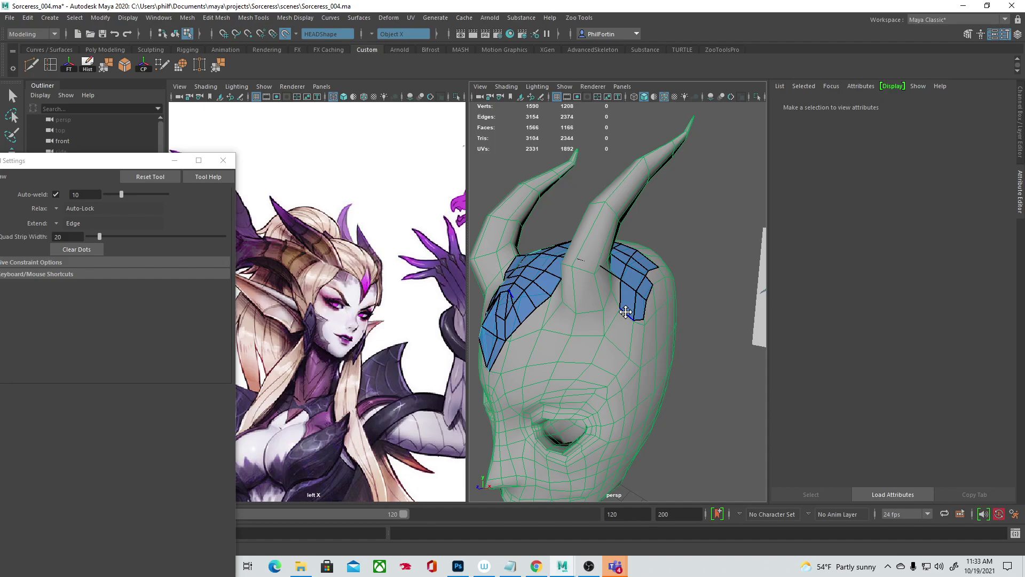
mouse_move(624, 312)
left_mouse_down()
mouse_move(604, 363)
mouse_move(562, 393)
mouse_move(613, 346)
mouse_move(614, 414)
mouse_move(614, 405)
left_mouse_up()
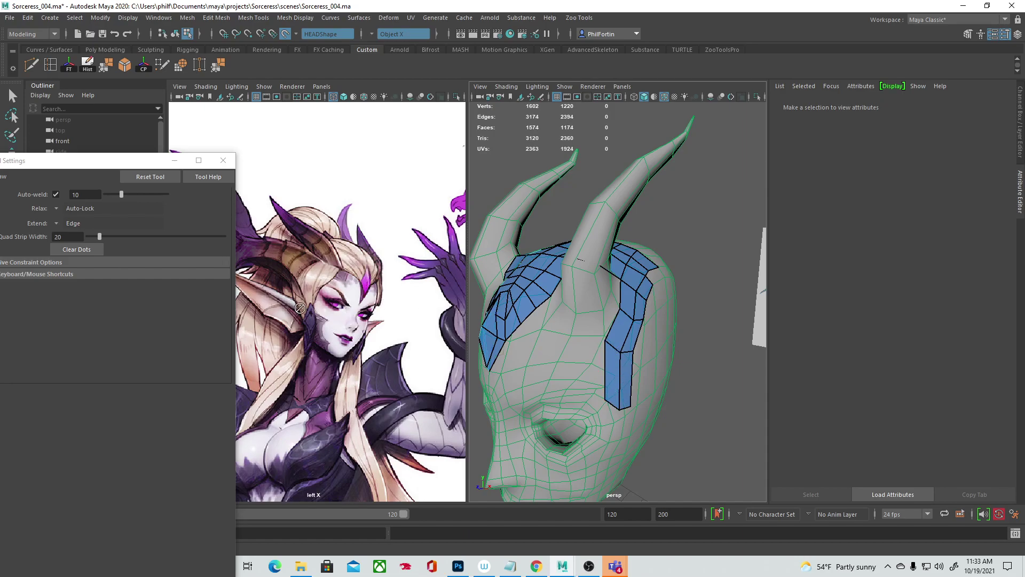
Step: Fill a symmetric quad from dots on the temple in front of the strip behind each horn, and bridge it up to the strip
mouse_move(593, 308)
left_mouse_down("alt")
mouse_move(580, 302)
mouse_move(598, 298)
mouse_move(581, 280)
mouse_move(587, 298)
mouse_move(577, 300)
mouse_move(604, 316)
left_mouse_up("alt")
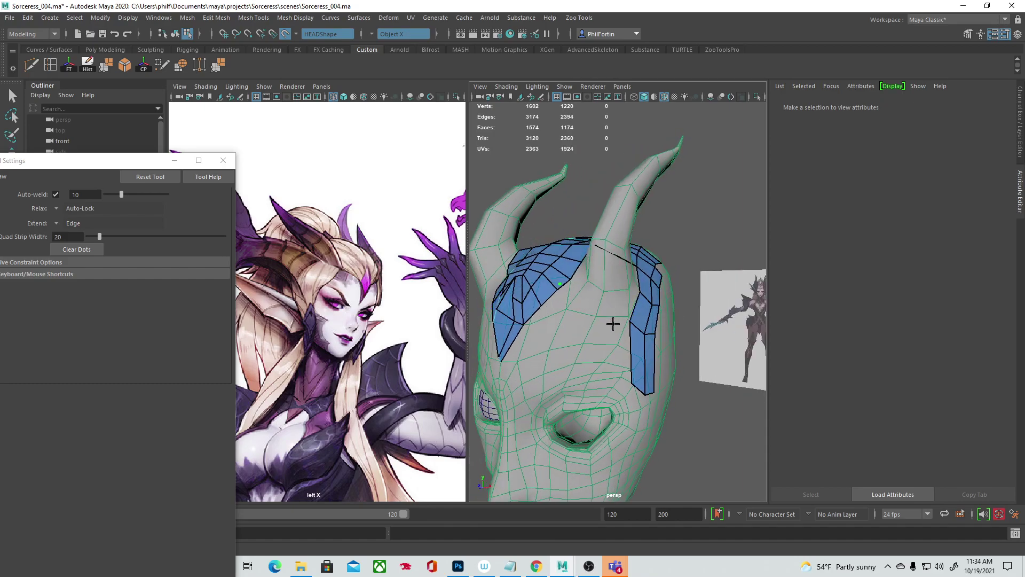
left_click(598, 362)
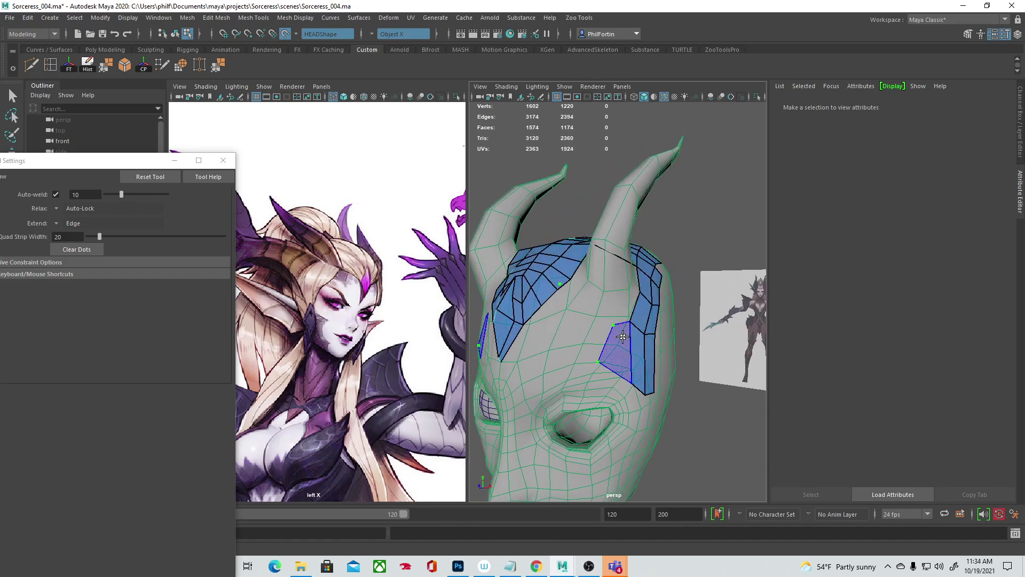
left_click(618, 375)
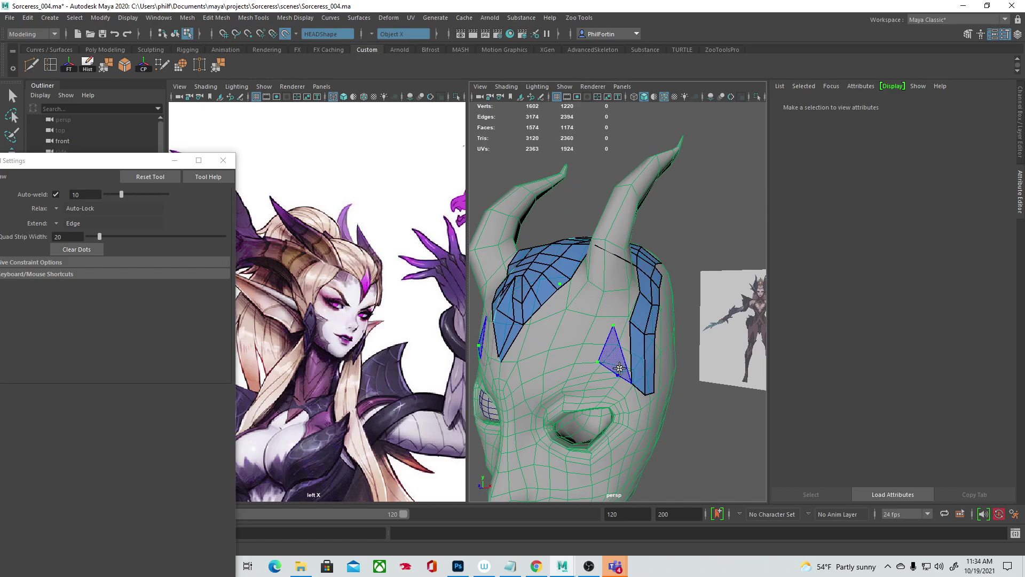
left_click(618, 350, "shift")
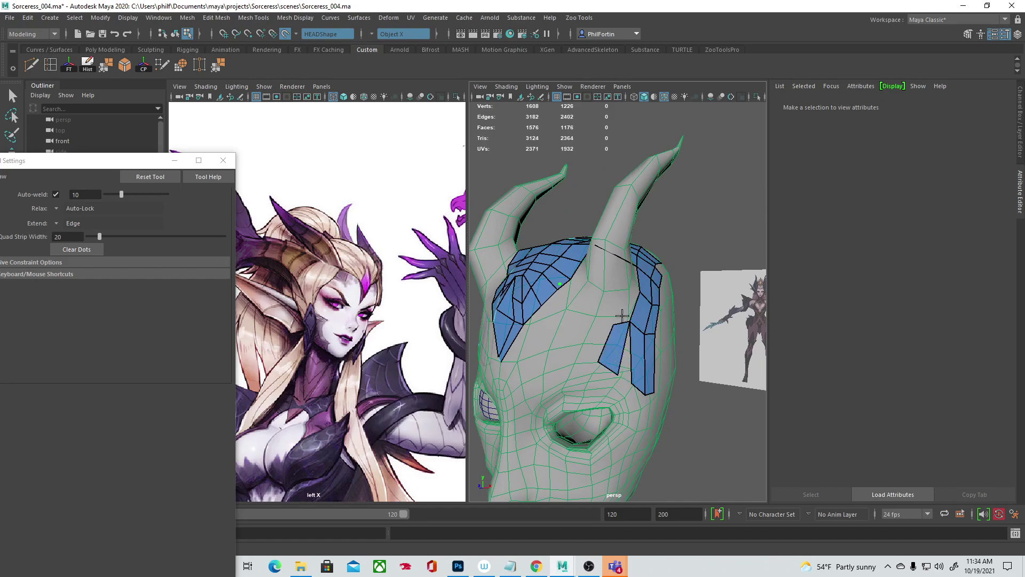
left_click(623, 306, "shift")
left_click_drag(622, 306, 601, 381, "alt")
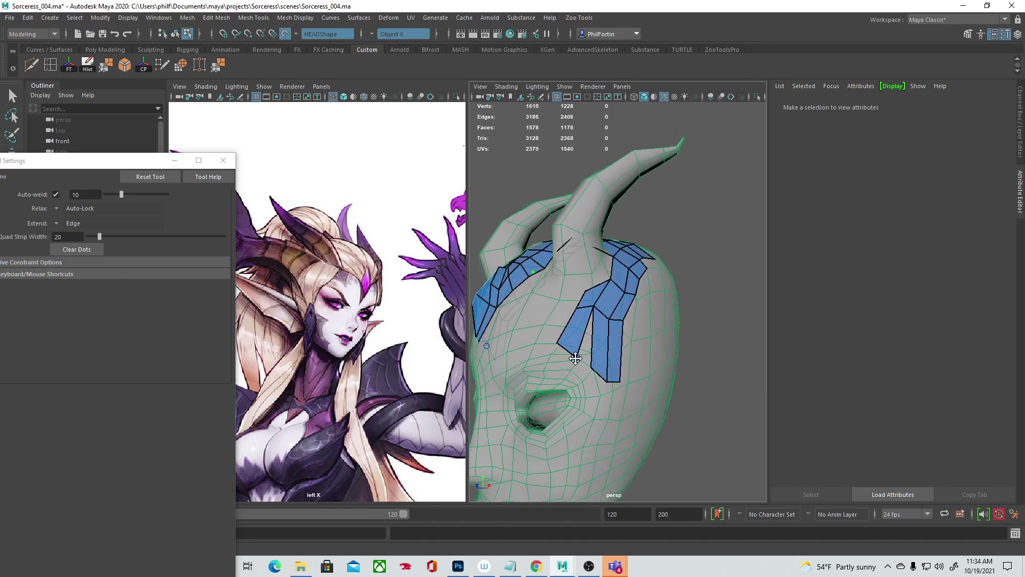
Step: Insert edge loops across the side patch behind each horn and fill the gap between its front quads and rear strip
left_click(571, 327, "ctrl")
left_click(605, 346, "ctrl")
left_click(616, 305, "ctrl")
mouse_move(638, 326)
left_mouse_down("alt")
mouse_move(575, 334)
mouse_move(519, 322)
left_mouse_up("alt")
left_click_drag(583, 260, 596, 365, "alt")
left_click_drag(581, 331, 585, 331)
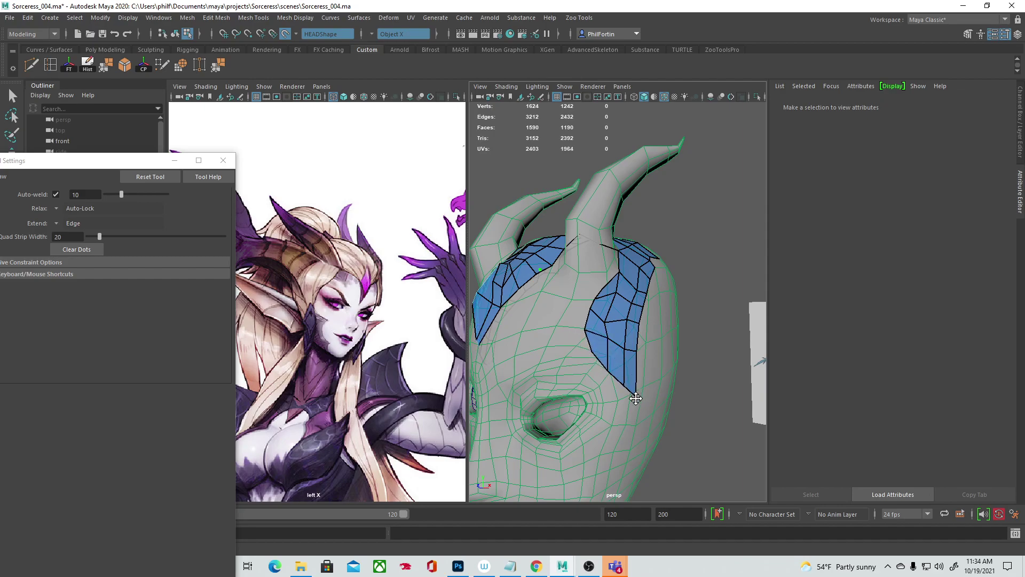
Step: Extend the side patch's rear and lower borders with symmetric quads beside the temple, and relax the patch
left_click_drag(619, 398, 628, 271, "alt")
left_click_drag(662, 333, 566, 336, "alt")
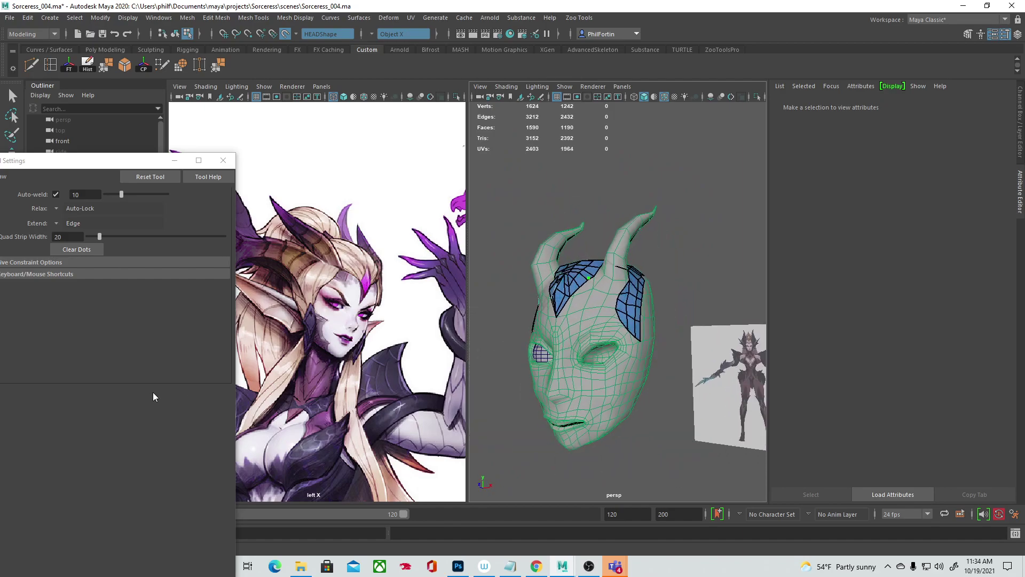
left_click_drag(606, 366, 593, 388, "alt")
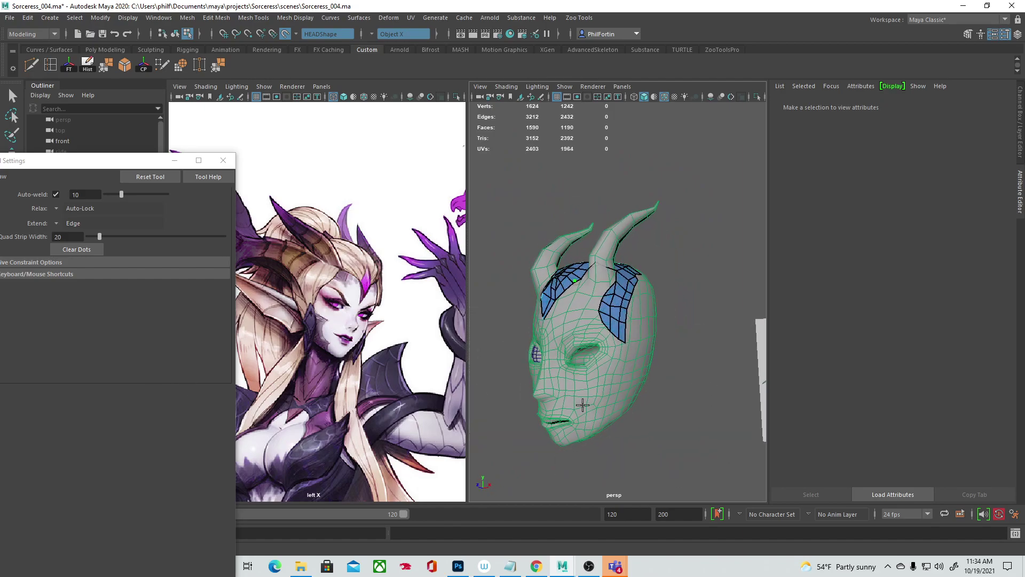
left_click_drag(644, 411, 608, 358, "alt")
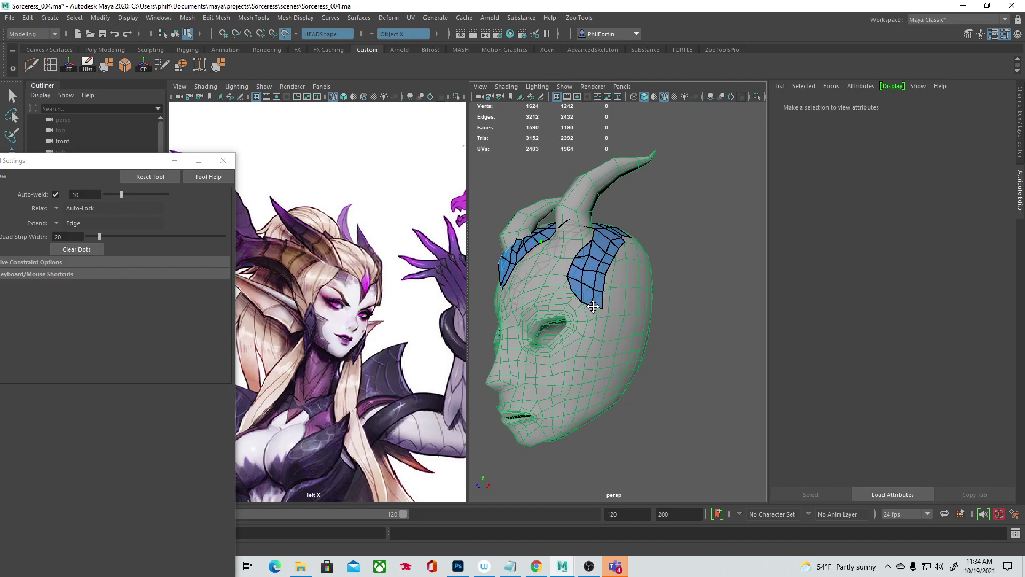
left_click_drag(607, 290, 602, 278, "alt")
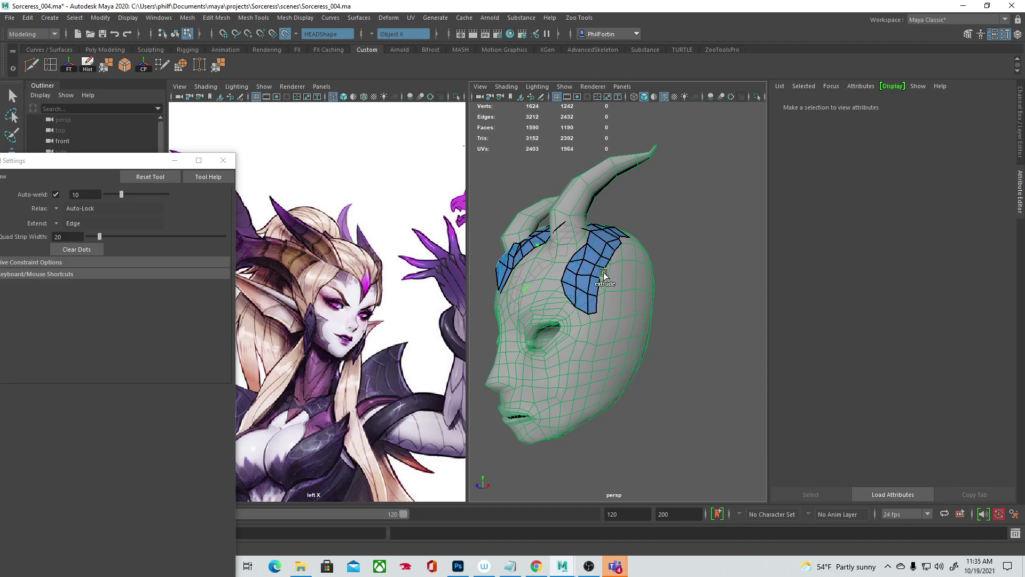
mouse_move(604, 273)
left_mouse_down()
mouse_move(615, 280)
mouse_move(608, 313)
mouse_move(585, 320)
mouse_move(599, 317)
left_mouse_up()
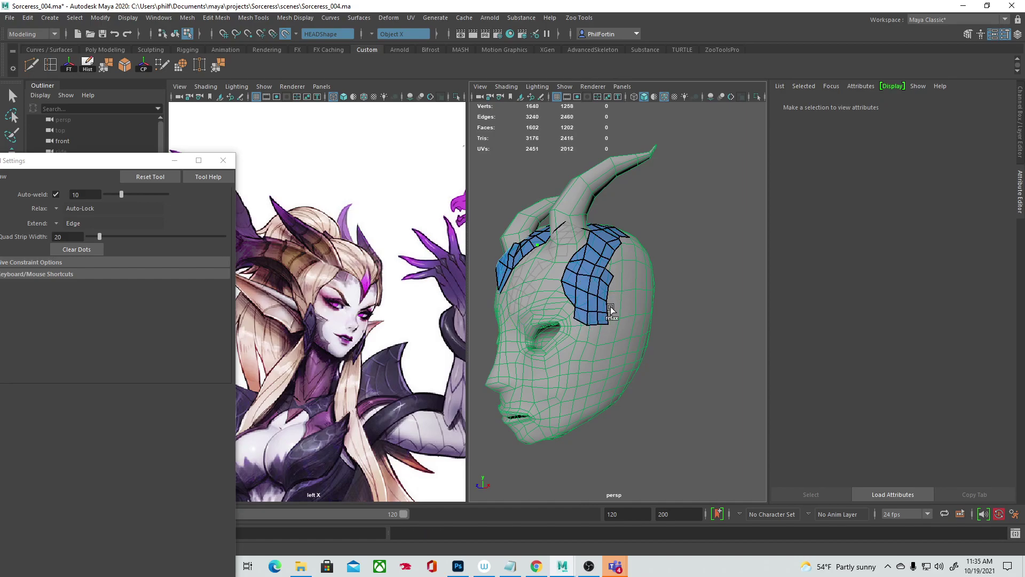
mouse_move(597, 271)
left_mouse_down("shift")
mouse_move(606, 266)
mouse_move(598, 303)
mouse_move(610, 274)
mouse_move(610, 303)
mouse_move(635, 272)
mouse_move(611, 324)
left_mouse_up("shift")
Step: Extend the side patch's lower edge by two three-quad rows toward the cheek, relax them, and insert an edge loop near the lower end
middle_click_drag(592, 321, 587, 340)
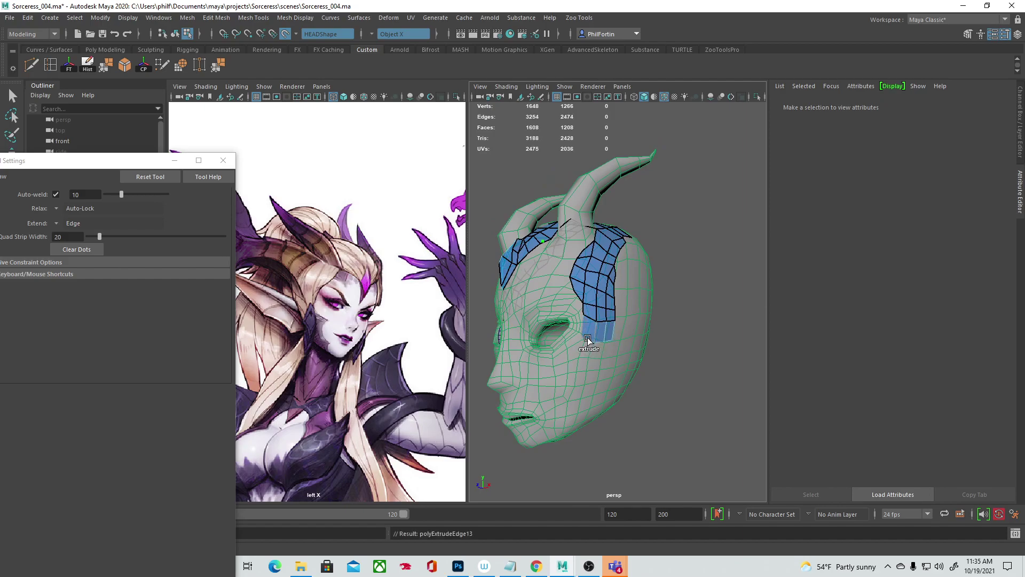
middle_click_drag(588, 340, 581, 379)
left_click_drag(582, 378, 591, 354, "shift")
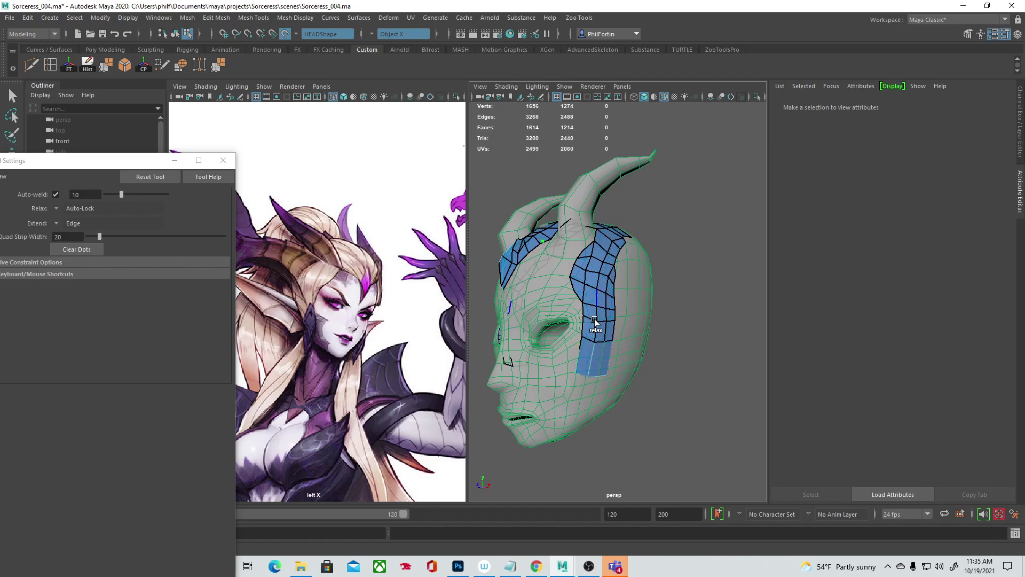
mouse_move(576, 360)
left_mouse_down("alt")
mouse_move(615, 357)
mouse_move(580, 361)
left_mouse_up("alt")
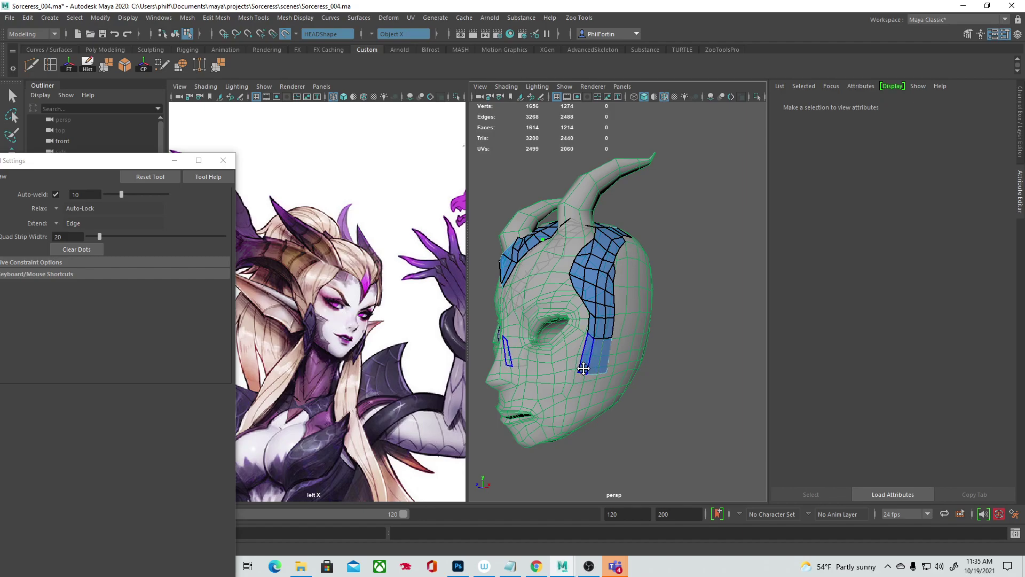
left_click(583, 363, "ctrl")
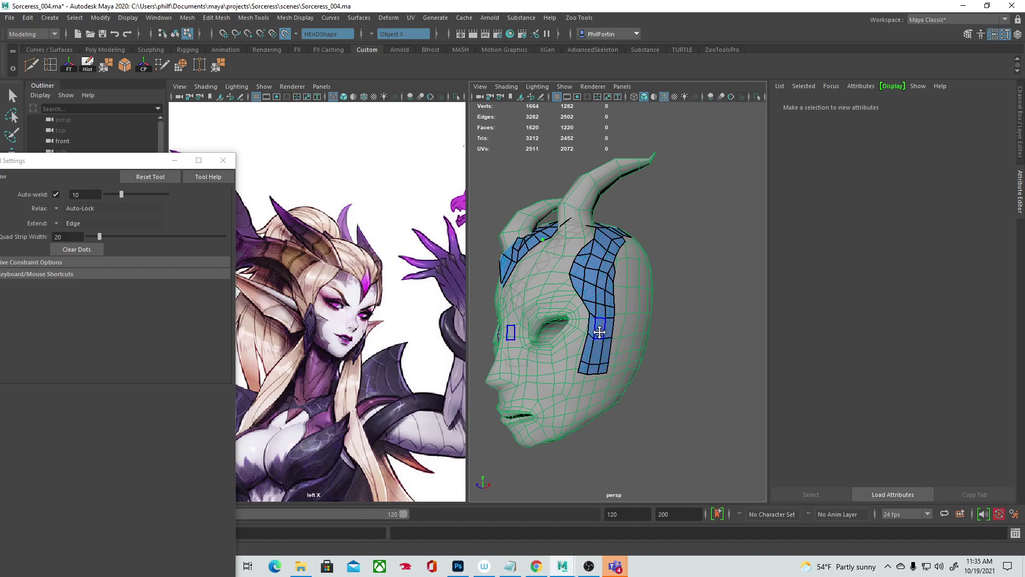
left_click(595, 336, "ctrl+shift")
key("ctrl+z")
key("ctrl+z")
Step: Shape the lower end of the side strip into a point and insert an edge loop along the strip's length
left_click_drag(590, 375, 593, 381)
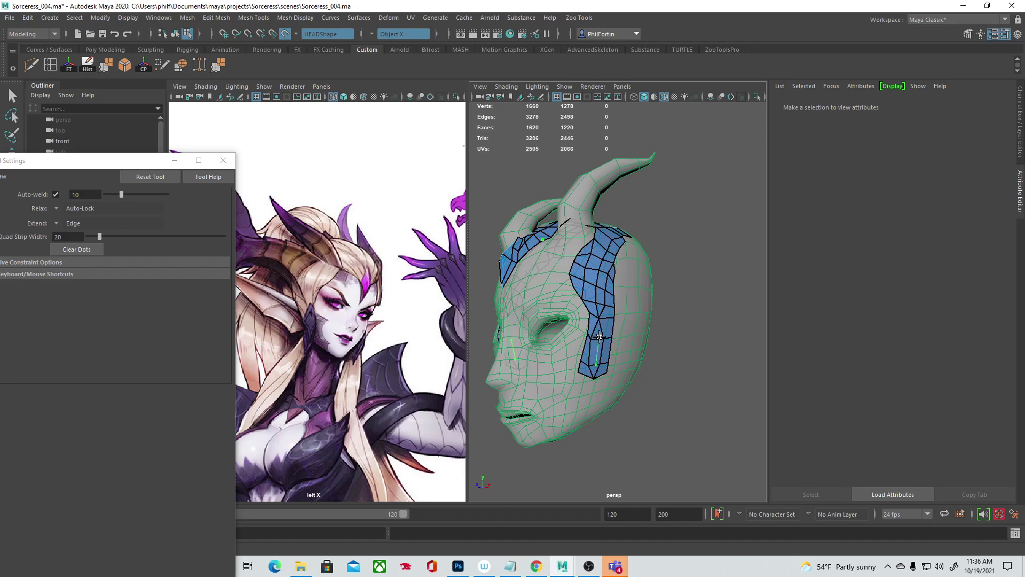
left_click(596, 339, "ctrl")
key("ctrl+z")
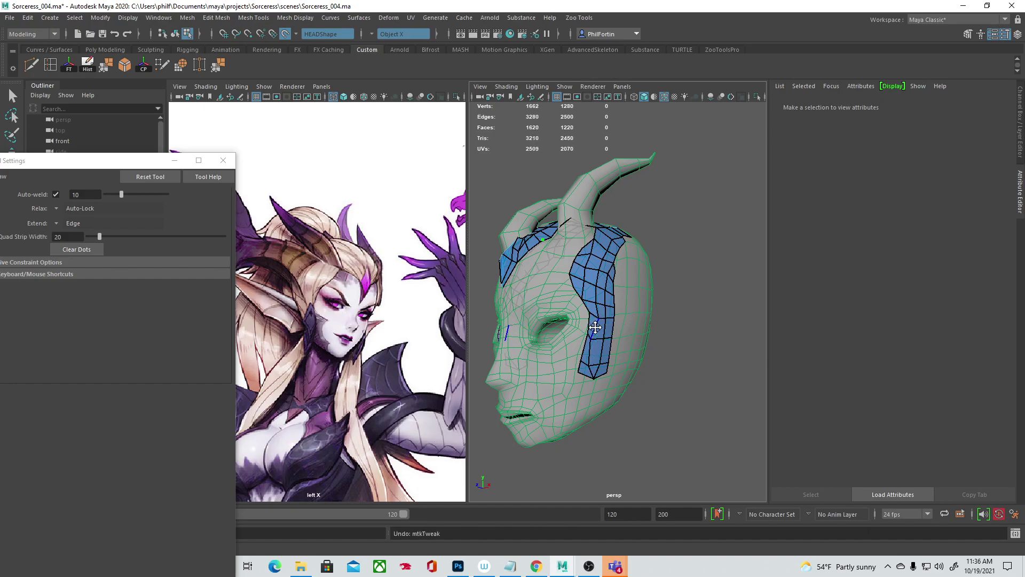
left_click(594, 356, "ctrl")
Step: Relax the side strip and reshape it into an S-curve that sweeps forward below the temple toward the cheek
left_click_drag(653, 278, 598, 302, "alt")
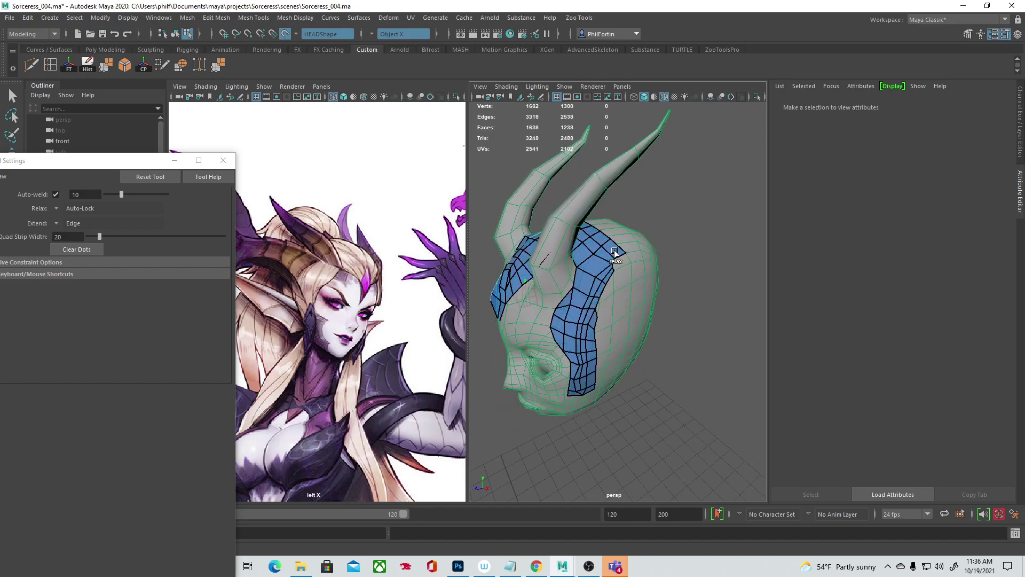
mouse_move(580, 300)
left_mouse_down()
mouse_move(584, 284)
mouse_move(575, 315)
mouse_move(581, 297)
mouse_move(584, 376)
mouse_move(571, 324)
mouse_move(581, 357)
left_mouse_up()
key("ctrl+z")
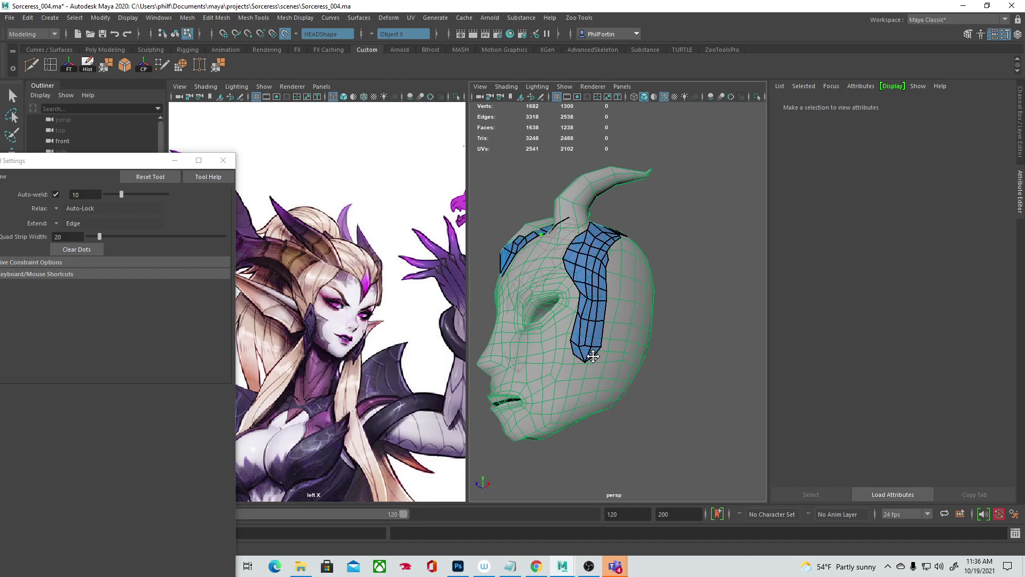
left_click_drag(595, 357, 694, 366, "alt")
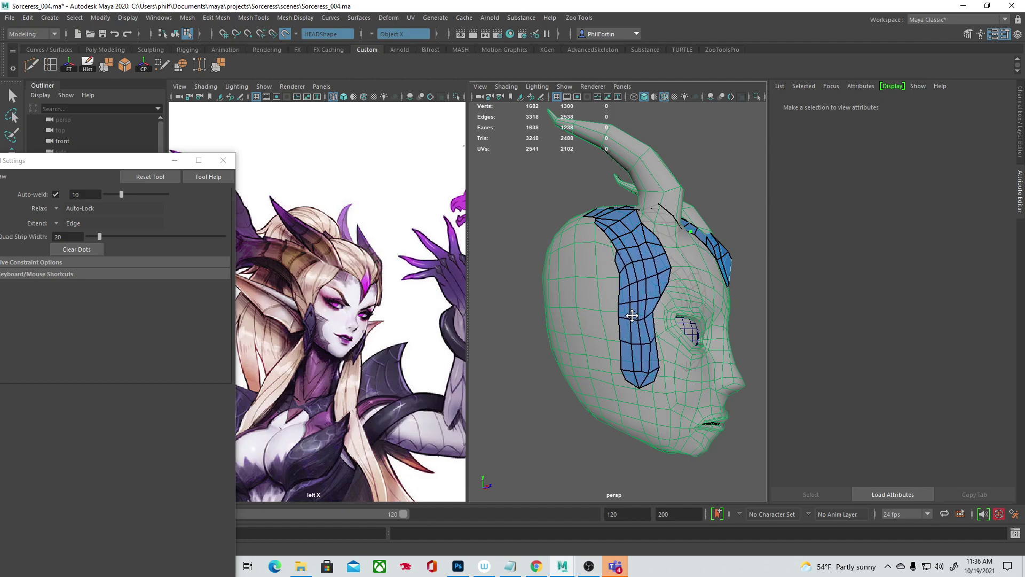
left_click_drag(646, 300, 652, 285, "shift")
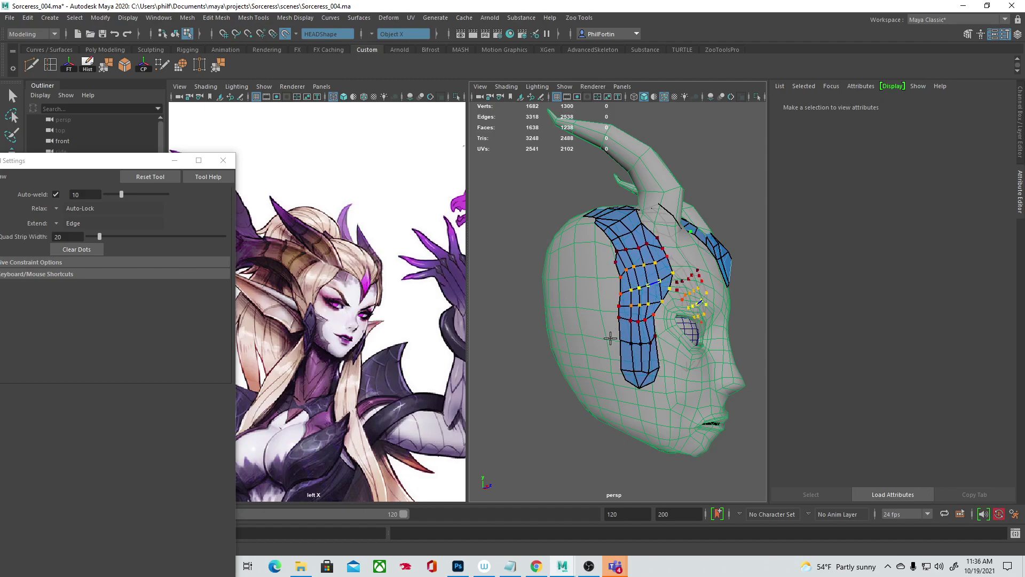
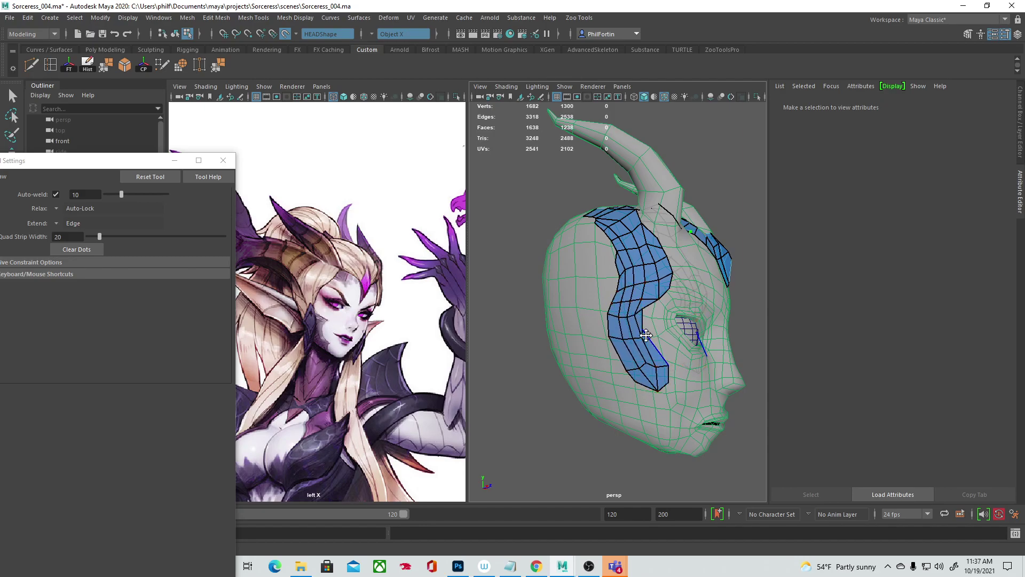
left_click_drag(650, 331, 693, 348, "alt")
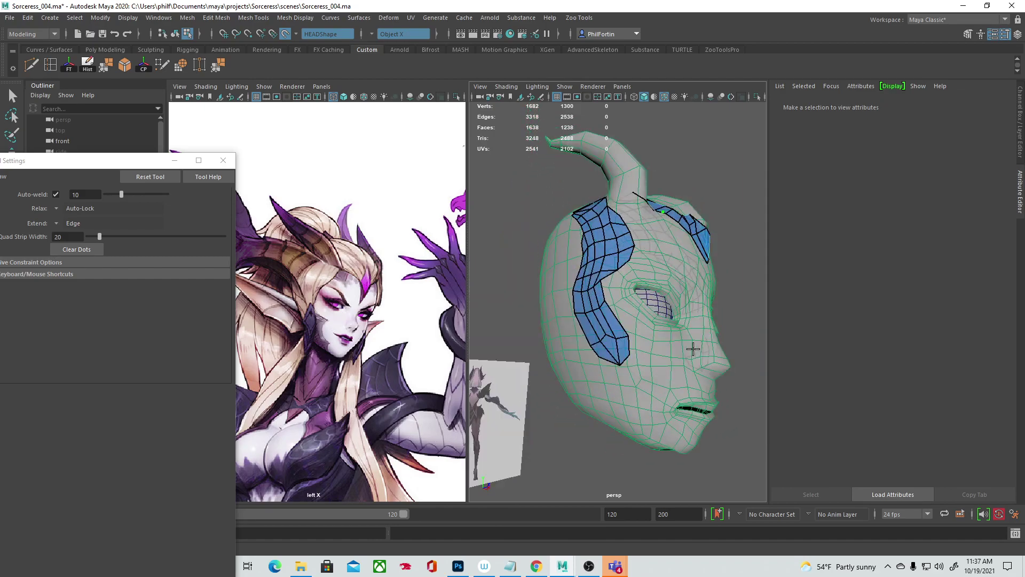
Step: Extend the crown's rear border down the back of the head with two symmetric rows of quads
left_click_drag(651, 256, 647, 286, "alt")
scroll(656, 296, "up", 2)
middle_click_drag(352, 237, 379, 229, "alt")
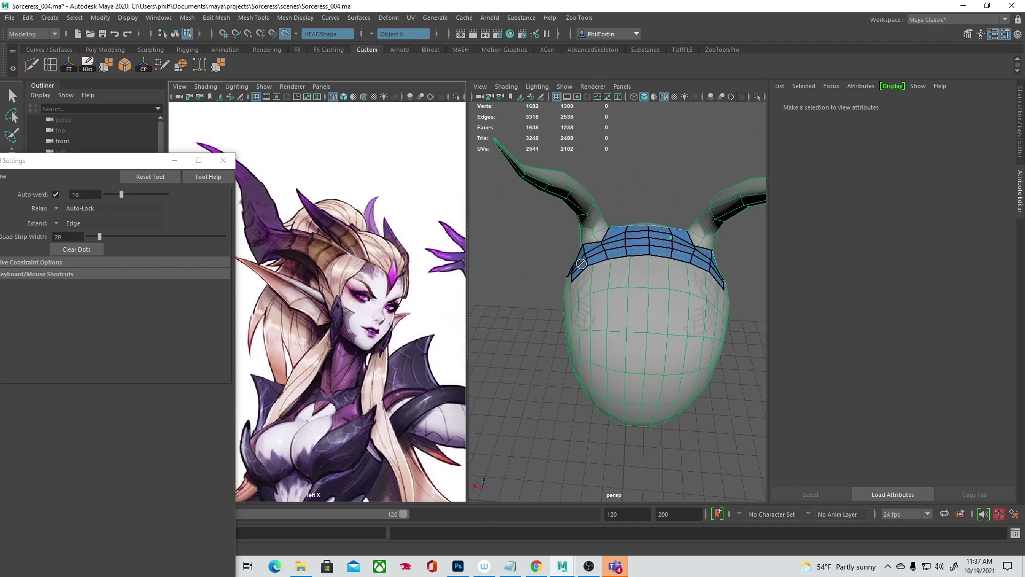
left_click_drag(639, 254, 618, 272, "alt")
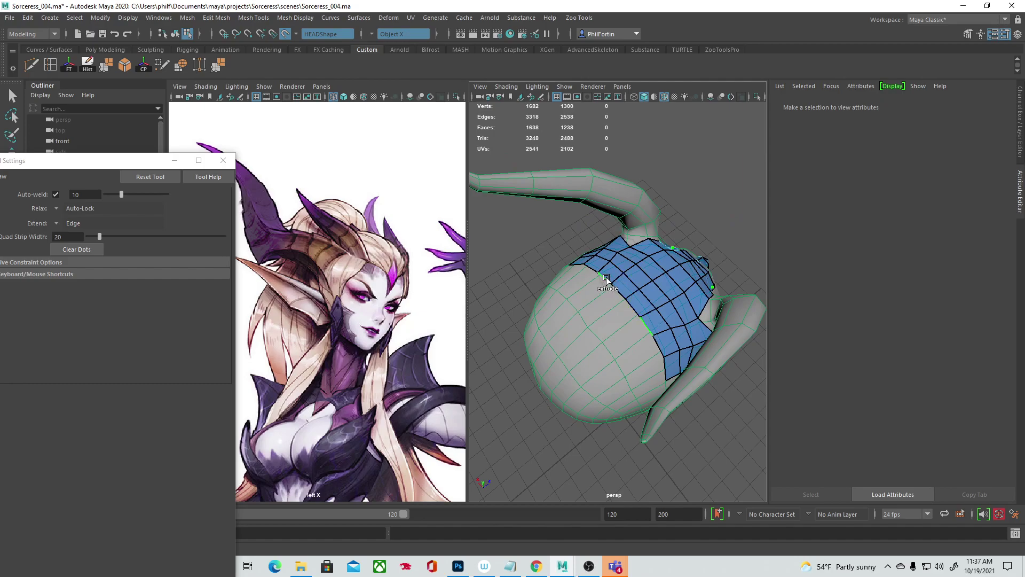
mouse_move(605, 278)
left_mouse_down()
mouse_move(608, 308)
mouse_move(587, 289)
mouse_move(576, 317)
mouse_move(594, 315)
mouse_move(556, 346)
mouse_move(613, 354)
left_mouse_up()
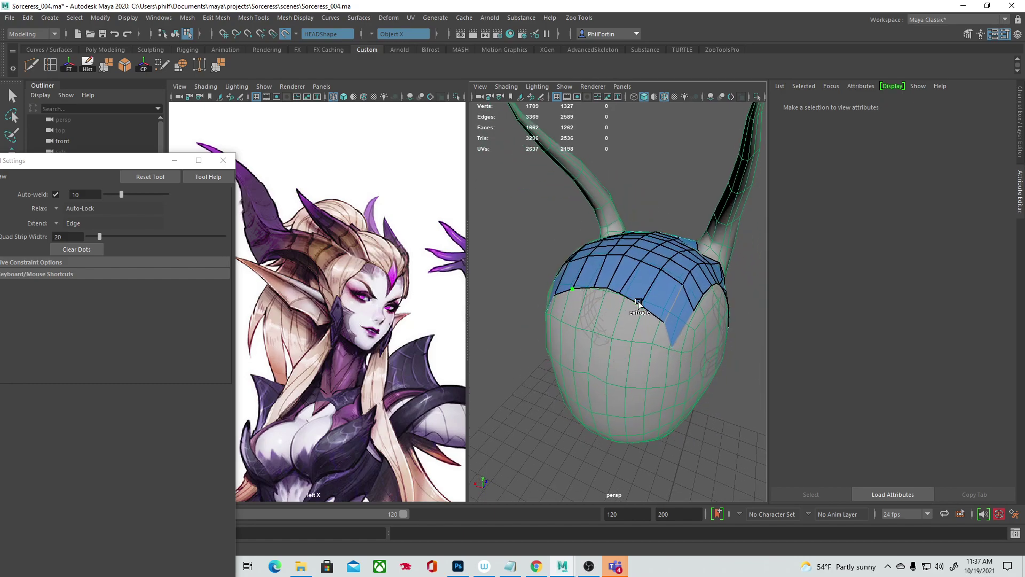
mouse_move(632, 301)
left_mouse_down()
mouse_move(631, 330)
mouse_move(652, 337)
mouse_move(671, 366)
mouse_move(665, 383)
left_mouse_up()
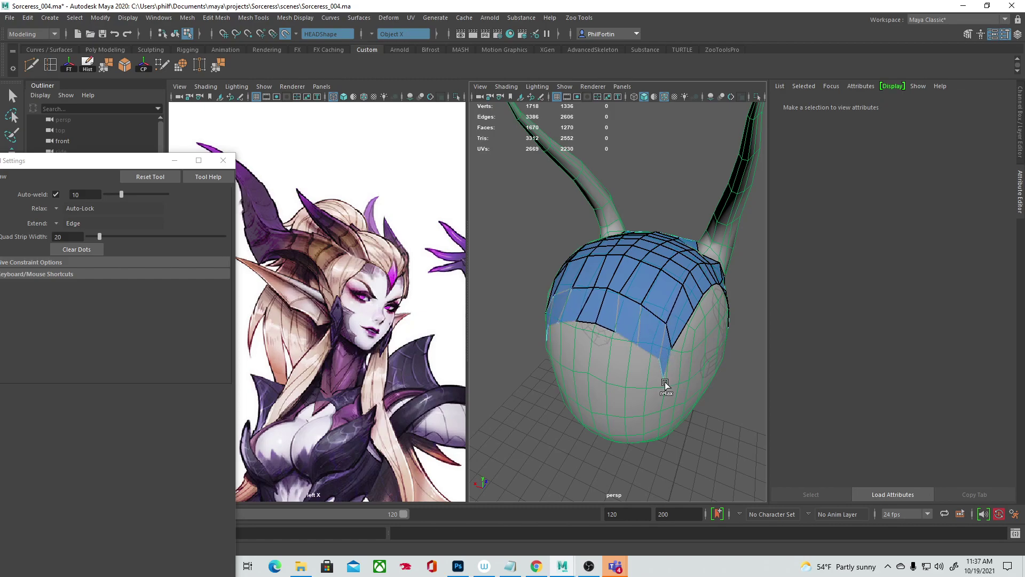
Step: Relax the rows across the top and back of the head to even out the crown's quad spacing
left_click_drag(661, 333, 627, 303, "shift")
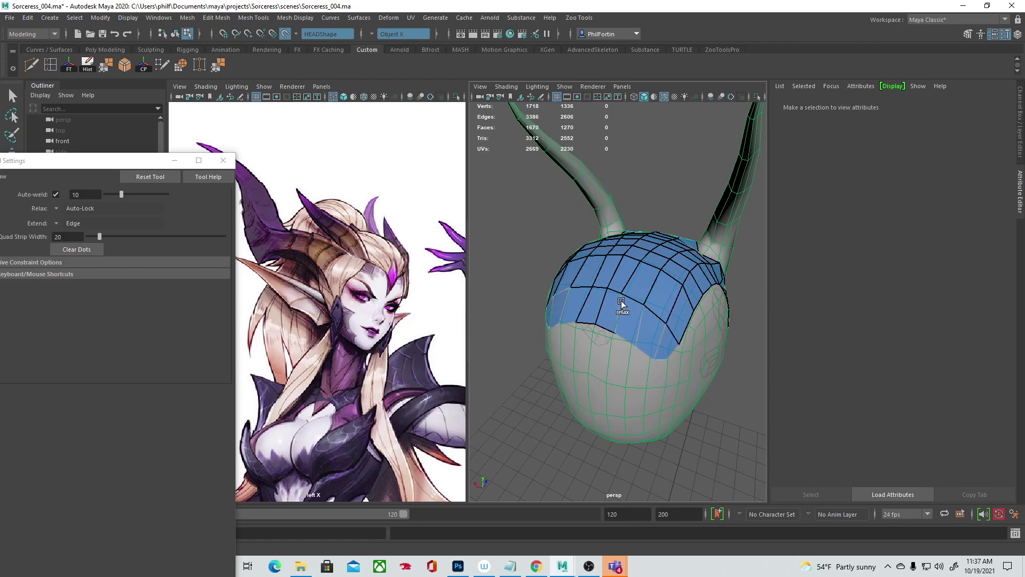
mouse_move(565, 280)
left_mouse_down("shift")
mouse_move(645, 320)
mouse_move(662, 290)
mouse_move(672, 295)
left_mouse_up("shift")
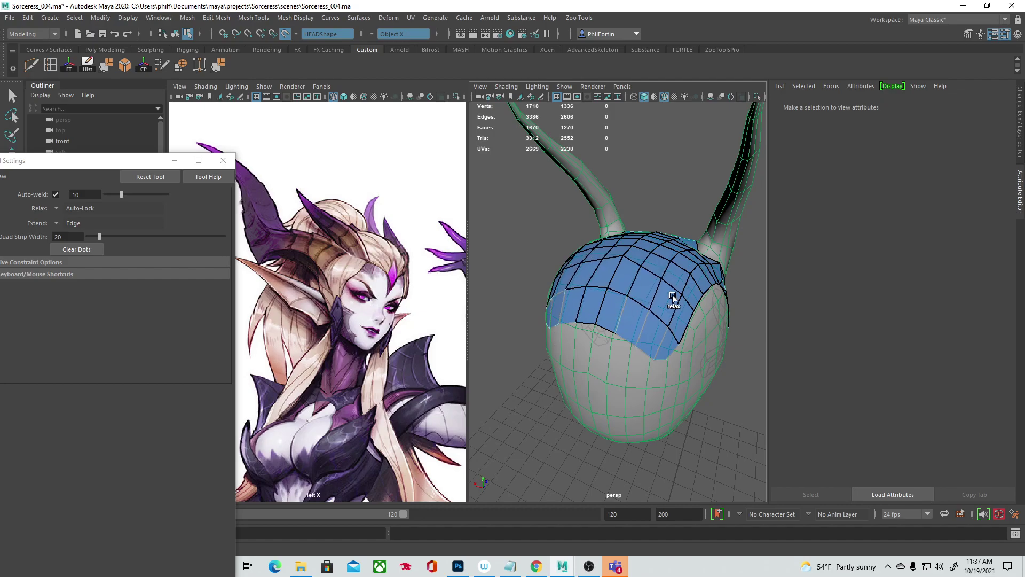
left_click_drag(709, 267, 655, 291, "alt")
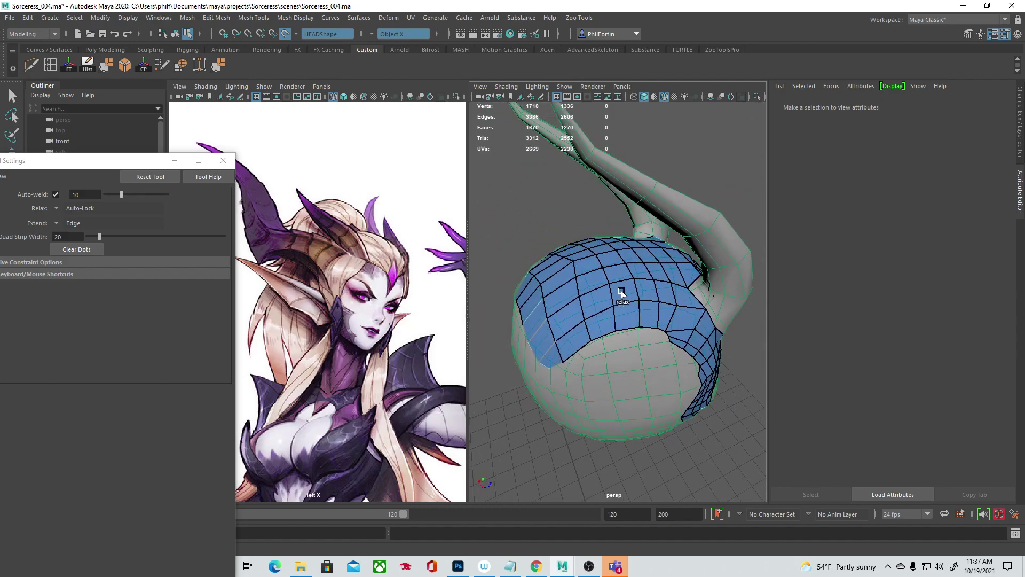
mouse_move(536, 279)
left_mouse_down("alt")
mouse_move(559, 297)
mouse_move(607, 266)
mouse_move(697, 262)
mouse_move(684, 262)
left_mouse_up("alt")
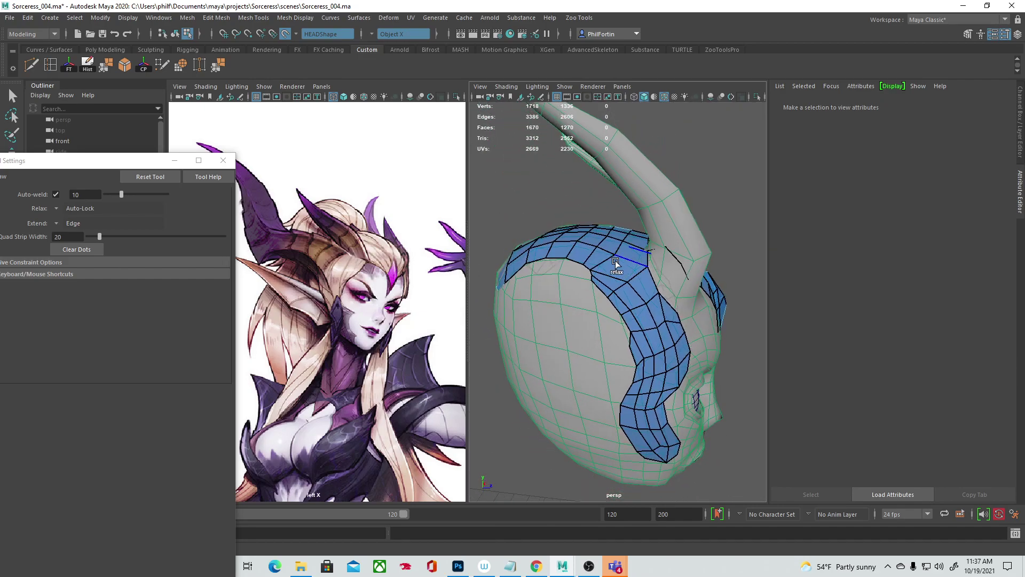
Step: Try to fill the notch where the crown's rear rows meet the side strip and relax the surrounding border
left_click_drag(578, 291, 588, 293, "alt")
right_click_drag(588, 293, 640, 293, "alt")
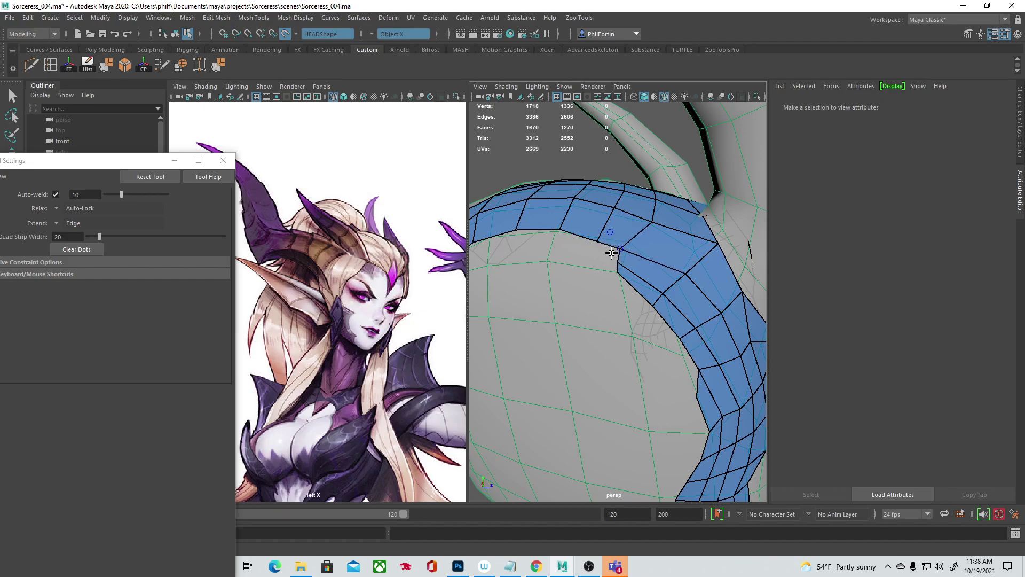
left_click(612, 254, "shift")
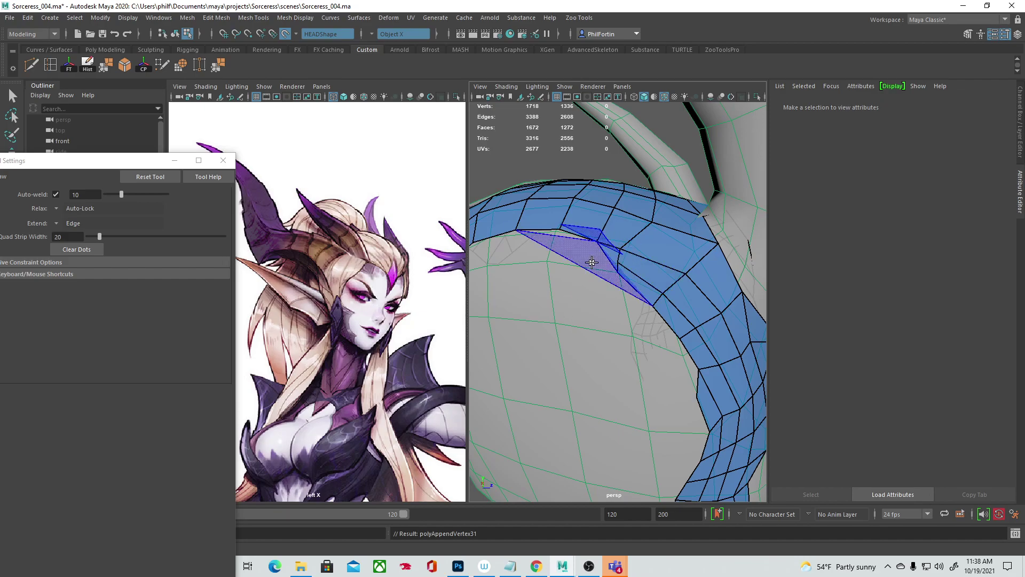
left_click(589, 254, "shift")
left_click_drag(590, 256, 567, 312, "alt")
mouse_move(567, 243)
left_mouse_down("shift")
mouse_move(588, 234)
mouse_move(657, 278)
left_mouse_up("shift")
mouse_move(674, 339)
left_mouse_down("alt")
mouse_move(648, 339)
mouse_move(675, 336)
left_mouse_up("alt")
key("ctrl+z")
key("ctrl+z")
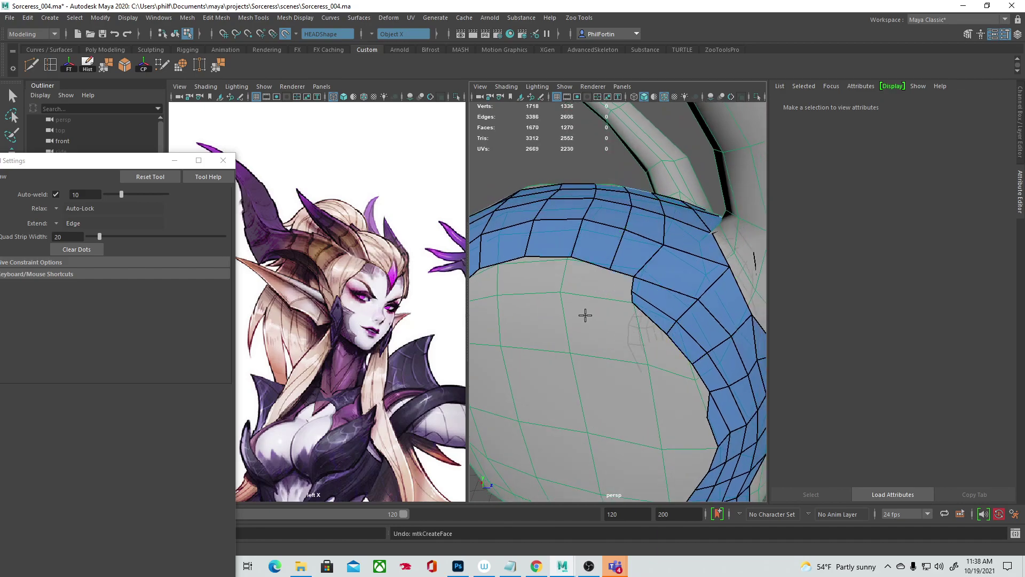
Step: Reposition the notch's corner vertex and fill the notch between the crown's rear rows and the side strip with a quad
left_click_drag(633, 284, 644, 289)
left_click(634, 286, "shift")
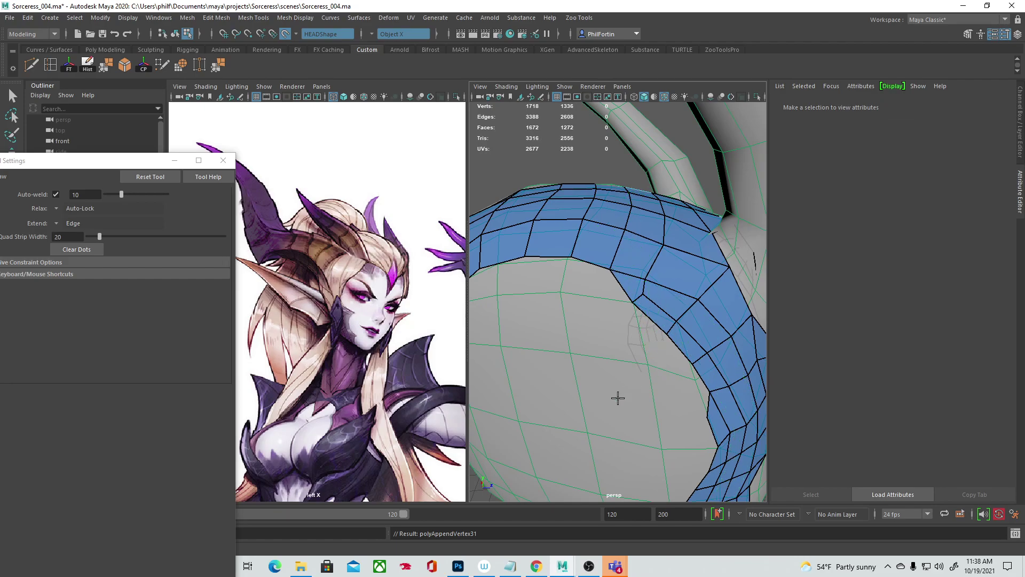
Step: Examine the crown mesh on the head from the back, side and front
scroll(617, 398, "down", 6)
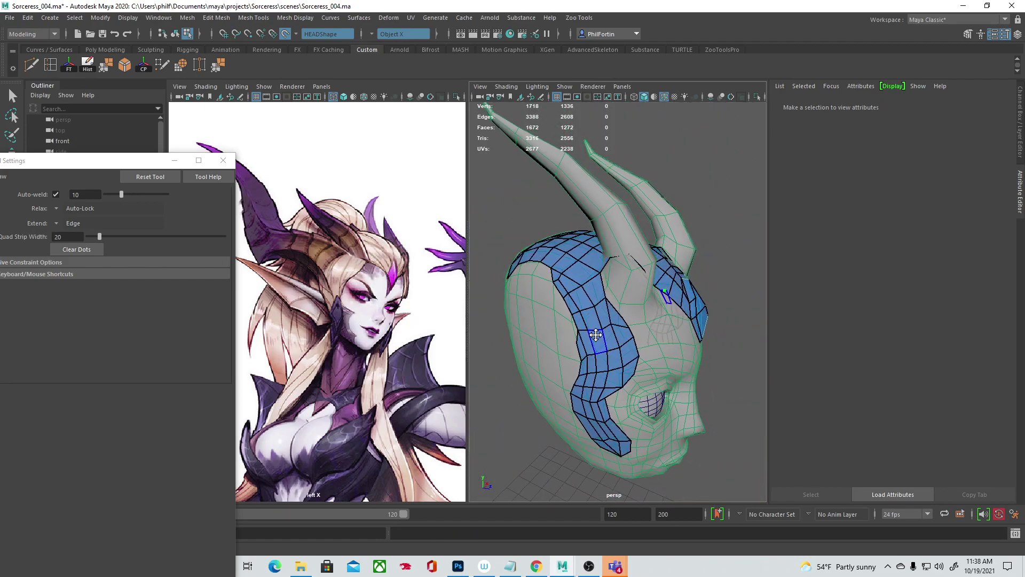
left_click_drag(596, 334, 618, 343, "alt")
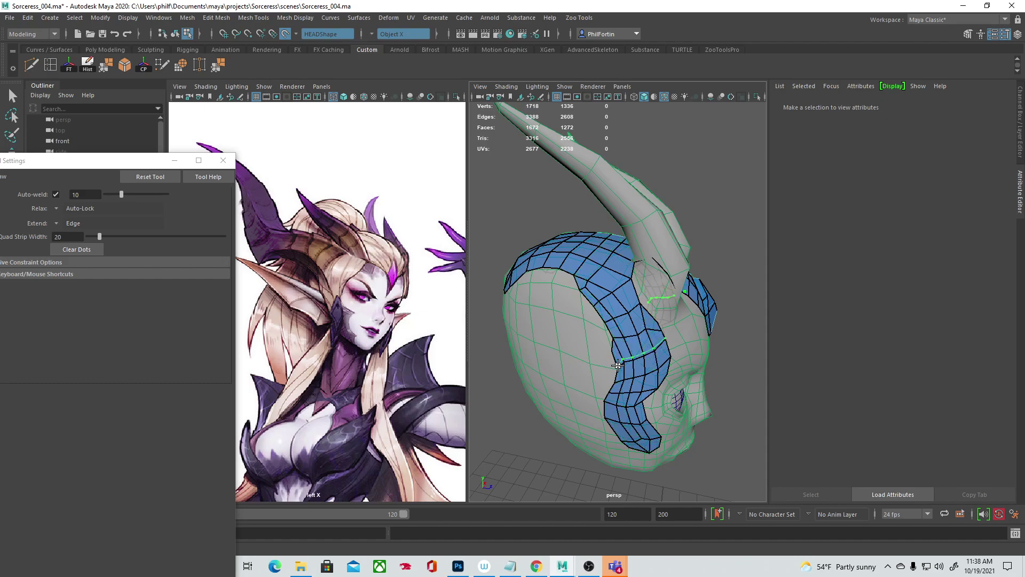
left_click_drag(620, 365, 620, 326, "alt")
left_click_drag(584, 277, 617, 314, "alt")
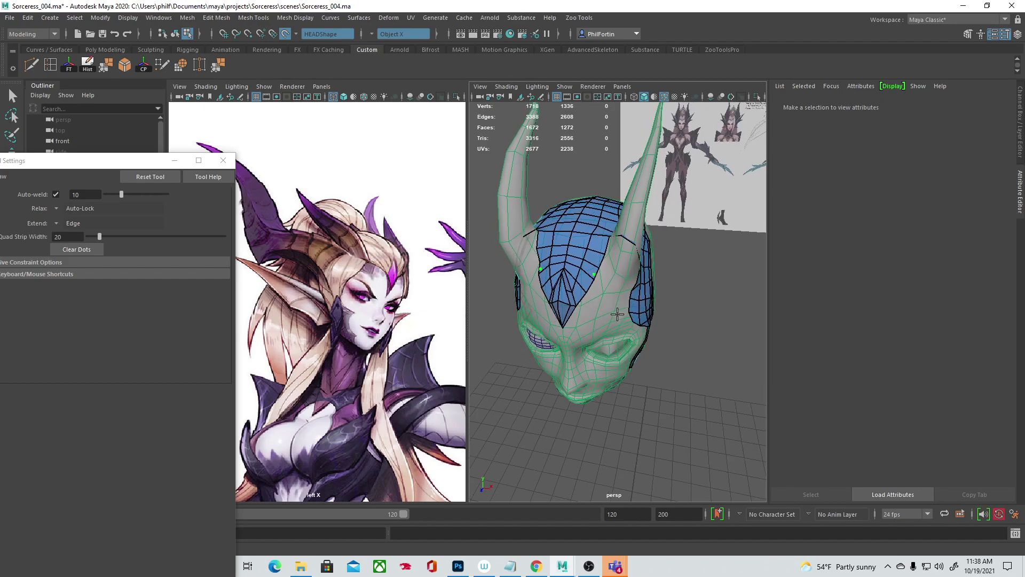
right_click(582, 220)
left_click(617, 204)
left_click_drag(566, 278, 691, 238, "alt")
right_click_drag(625, 252, 692, 253, "alt")
left_click_drag(691, 253, 685, 297, "alt")
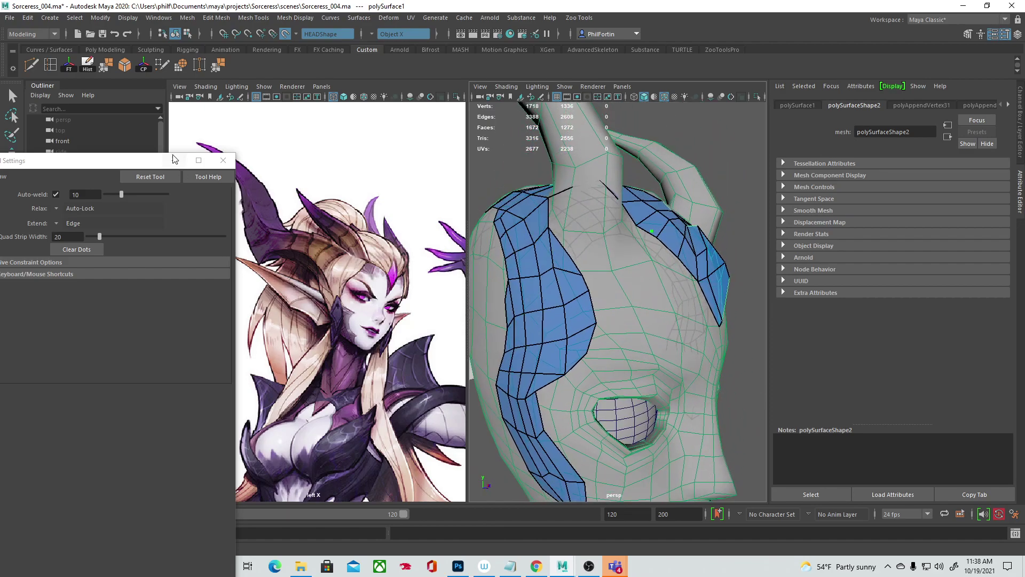
left_click_drag(84, 162, 166, 172)
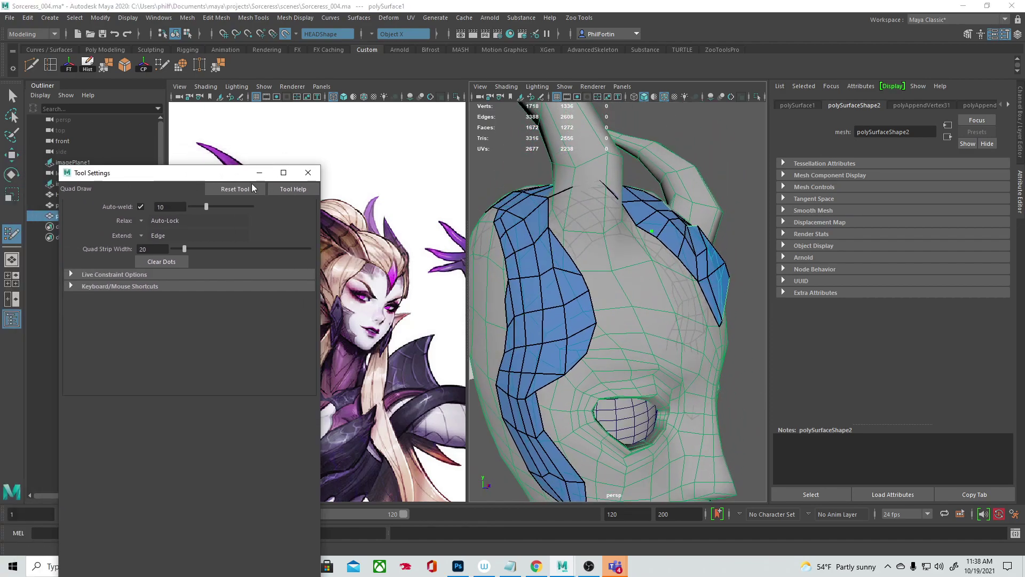
left_click(306, 170)
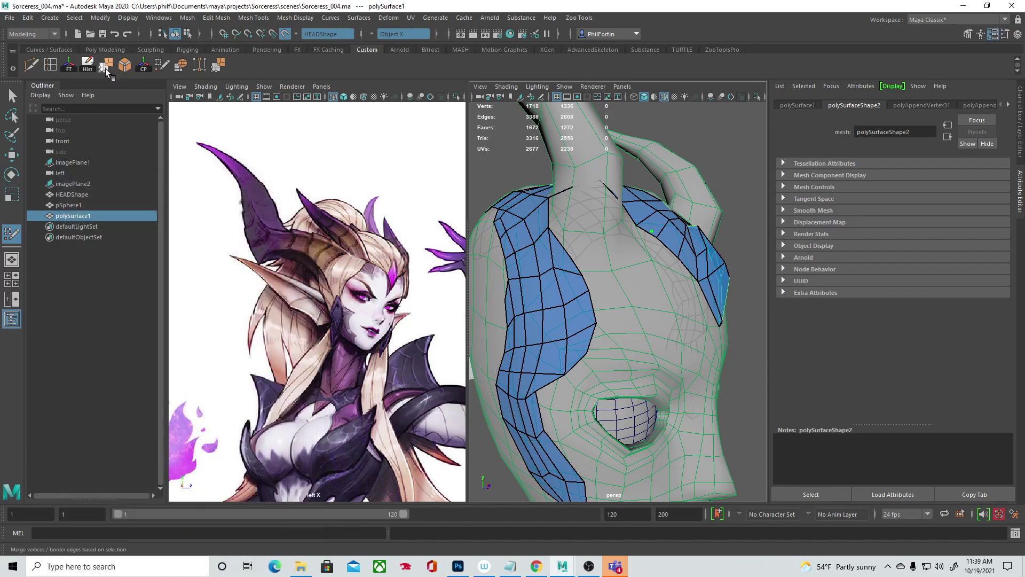
left_click(161, 64)
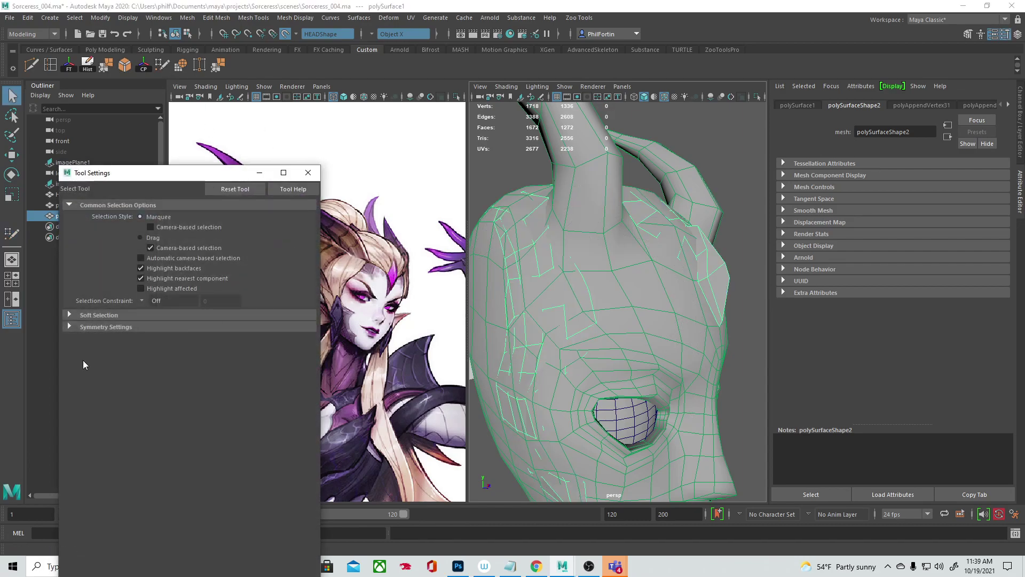
left_click(67, 313)
left_click(66, 313)
left_click(308, 172)
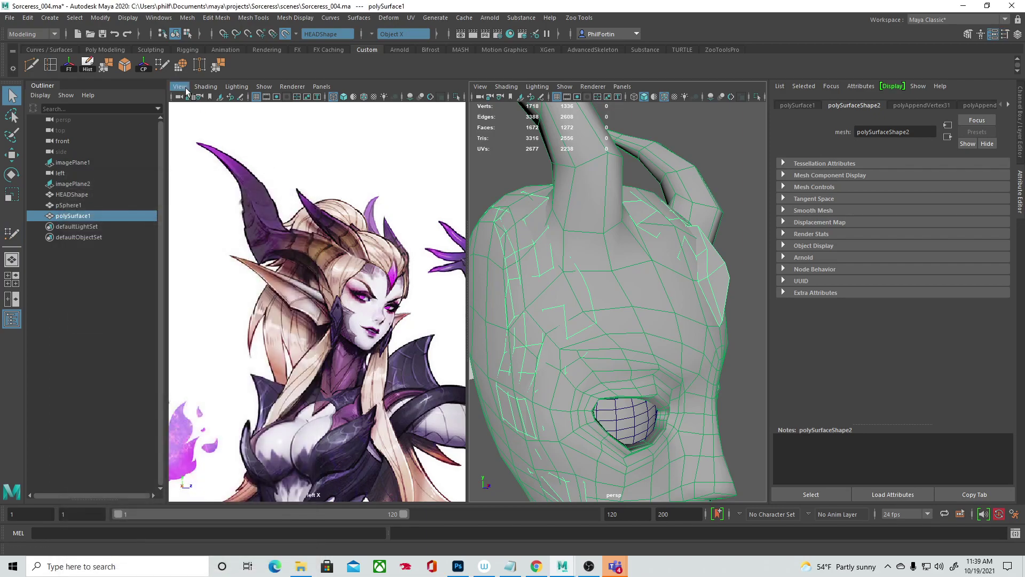
Step: Reopen the Quad Draw tool settings and set the live constraint's surface offset to 0.01
double_click(162, 65)
left_click(72, 274)
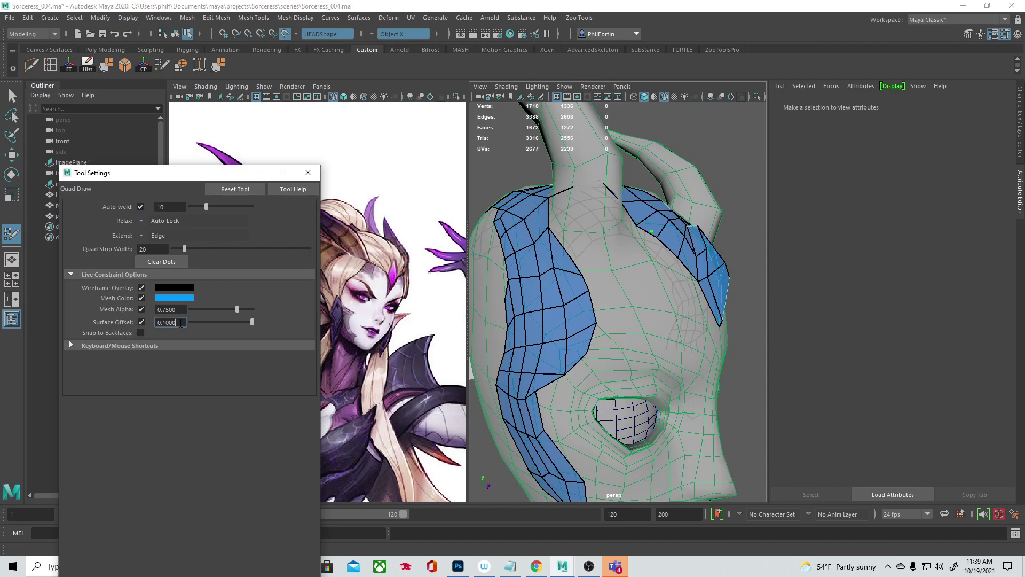
type(".01")
key("Return")
Step: Check how closely the crown mesh follows the head around the back, cheeks, top and forehead
left_click_drag(567, 285, 647, 251, "alt")
mouse_move(712, 316)
left_mouse_down("alt")
mouse_move(723, 288)
mouse_move(684, 267)
mouse_move(679, 319)
mouse_move(652, 279)
left_mouse_up("alt")
mouse_move(529, 283)
left_mouse_down("alt")
mouse_move(552, 281)
mouse_move(560, 315)
mouse_move(512, 352)
mouse_move(631, 334)
mouse_move(652, 317)
mouse_move(618, 309)
mouse_move(618, 243)
left_mouse_up("alt")
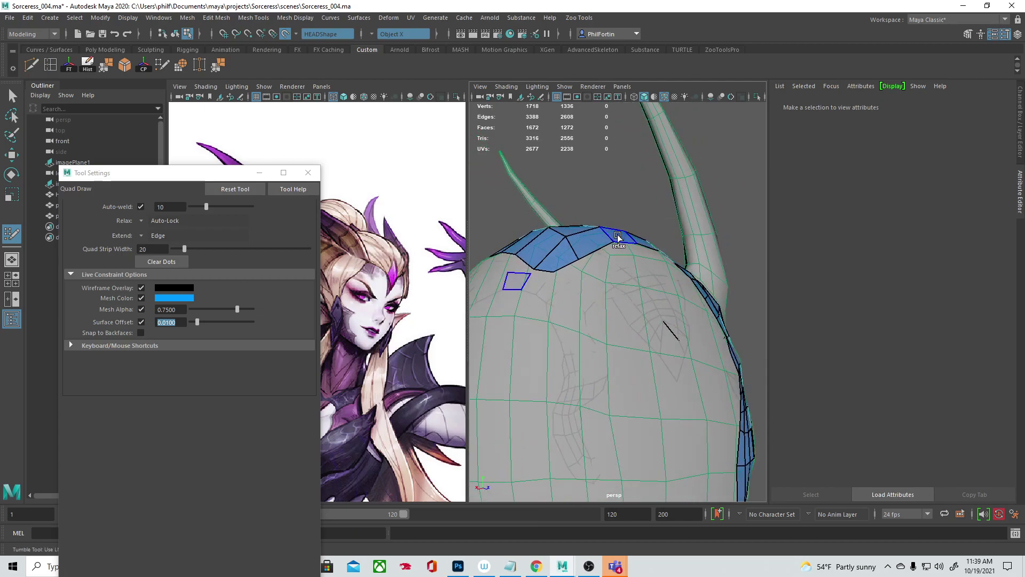
left_click_drag(535, 272, 656, 358, "alt")
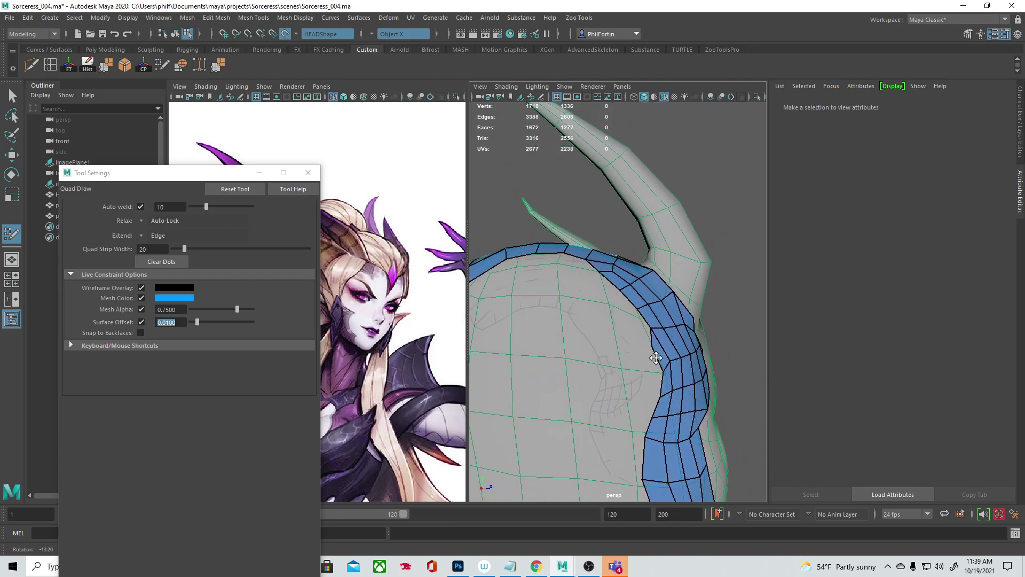
left_click_drag(687, 421, 630, 362, "alt")
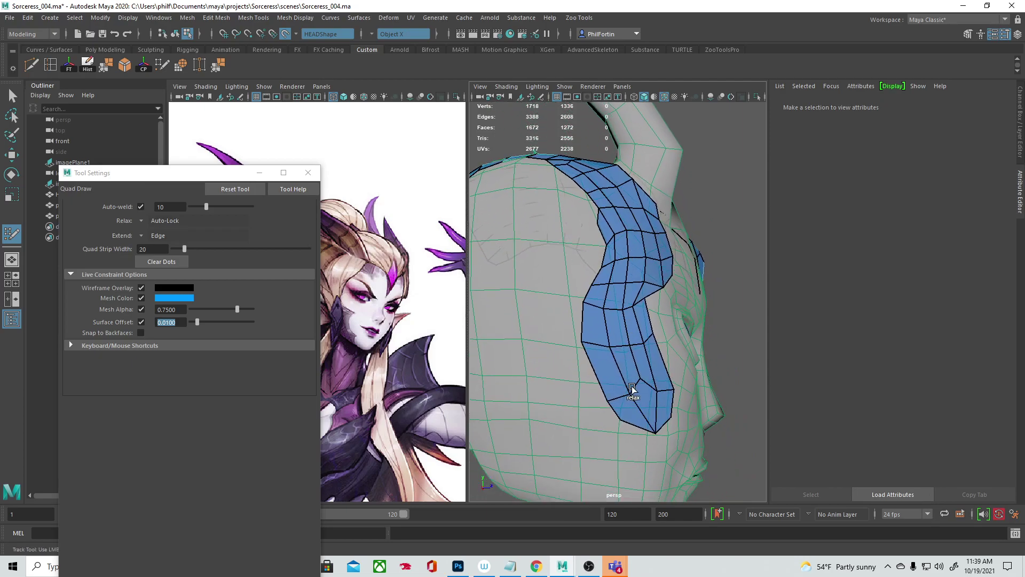
left_click_drag(611, 299, 548, 280, "alt")
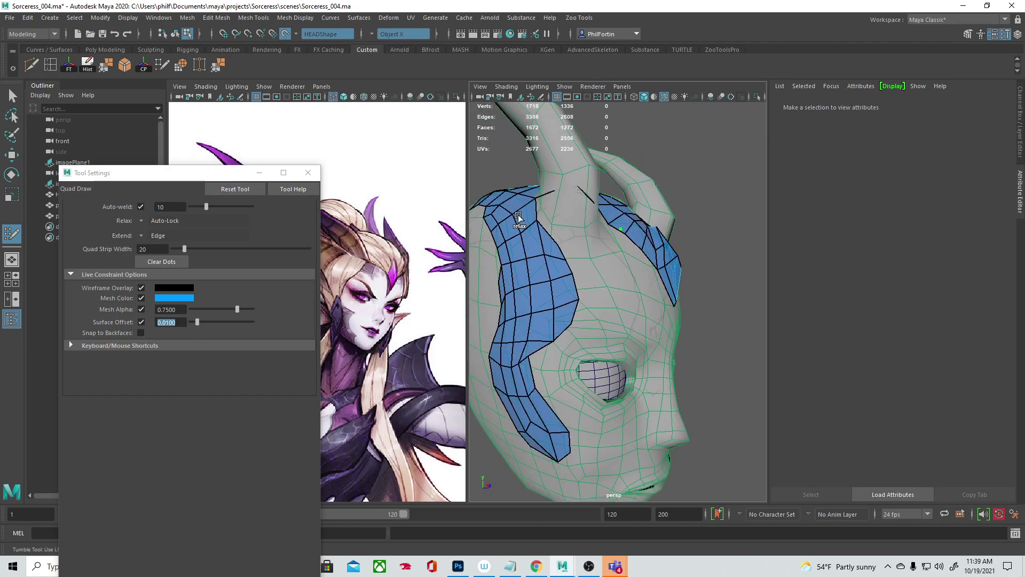
left_click_drag(512, 201, 554, 207, "alt")
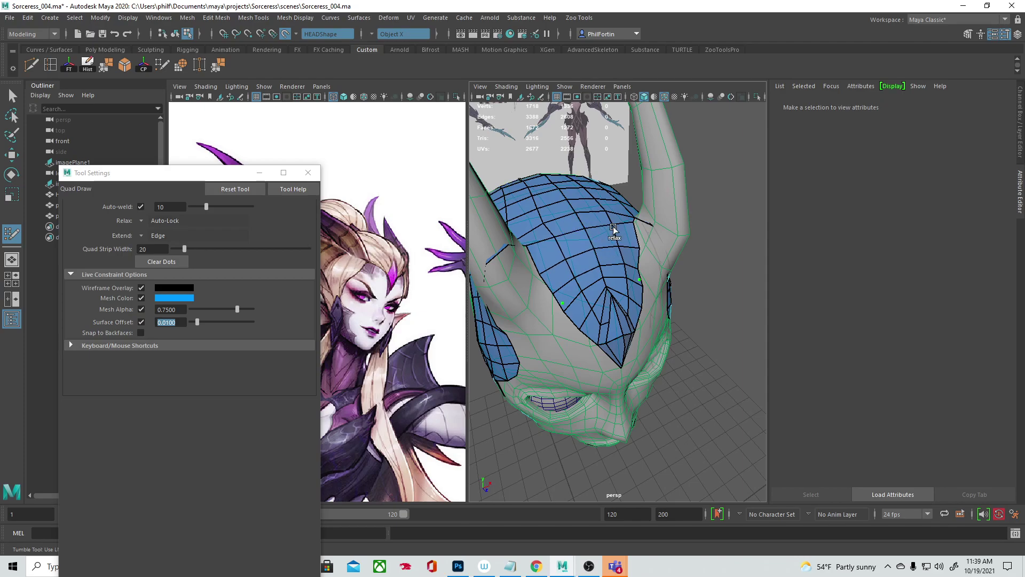
left_click_drag(603, 221, 600, 268, "alt")
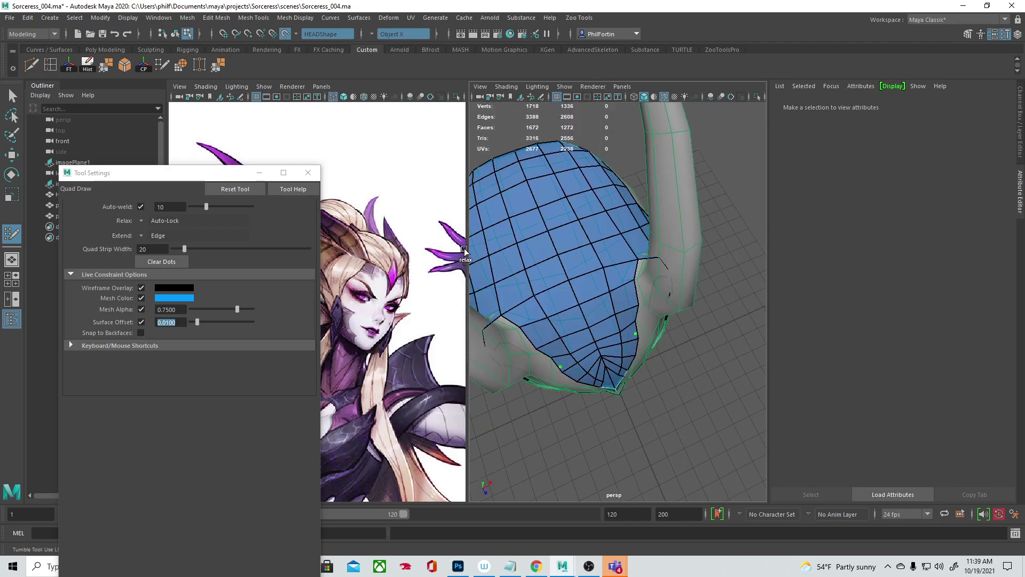
left_click_drag(526, 229, 610, 244, "alt")
left_click_drag(568, 275, 634, 245, "alt")
middle_click_drag(634, 245, 656, 251, "alt")
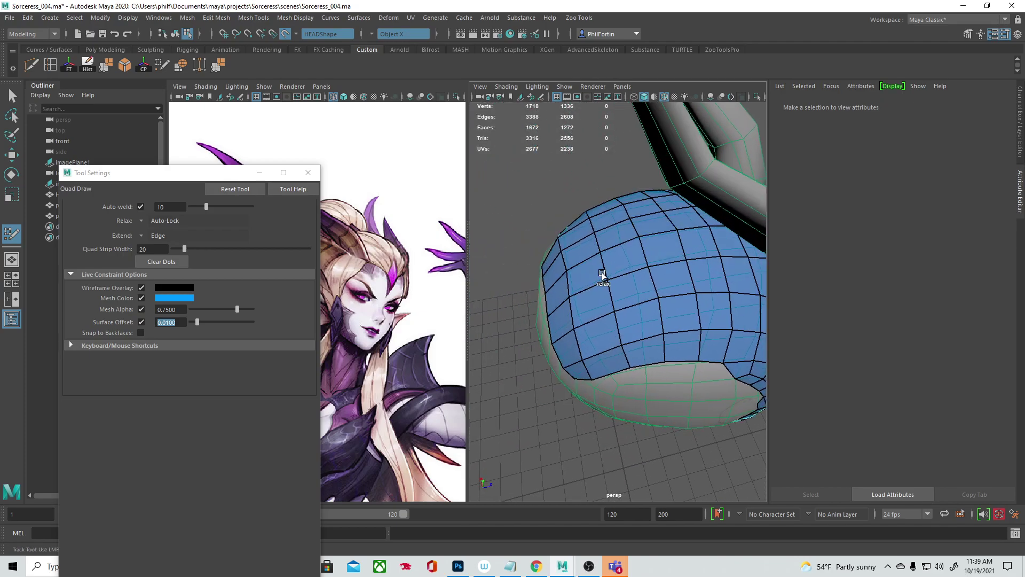
left_click_drag(737, 304, 619, 261, "alt")
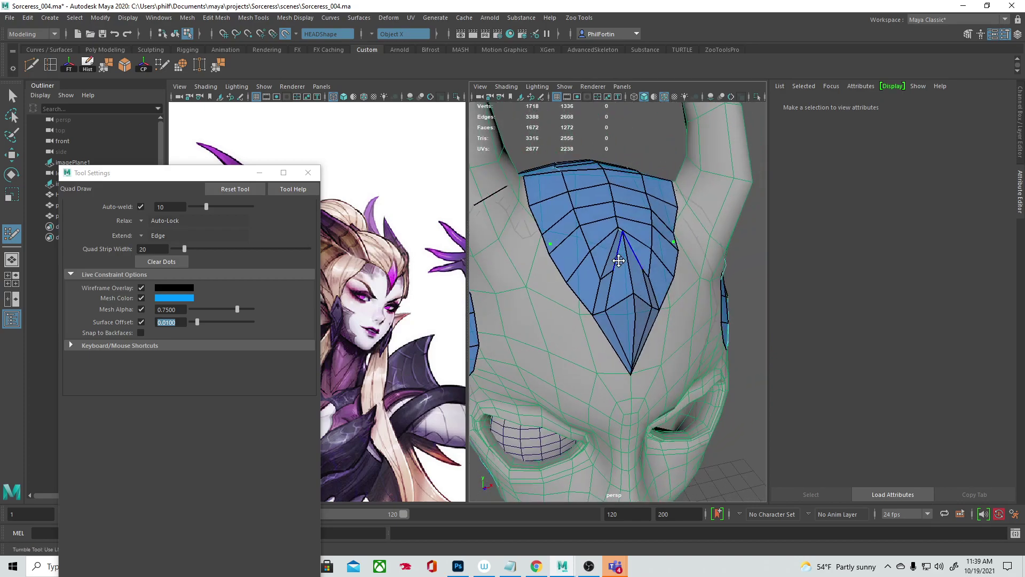
left_click_drag(615, 333, 555, 251, "alt")
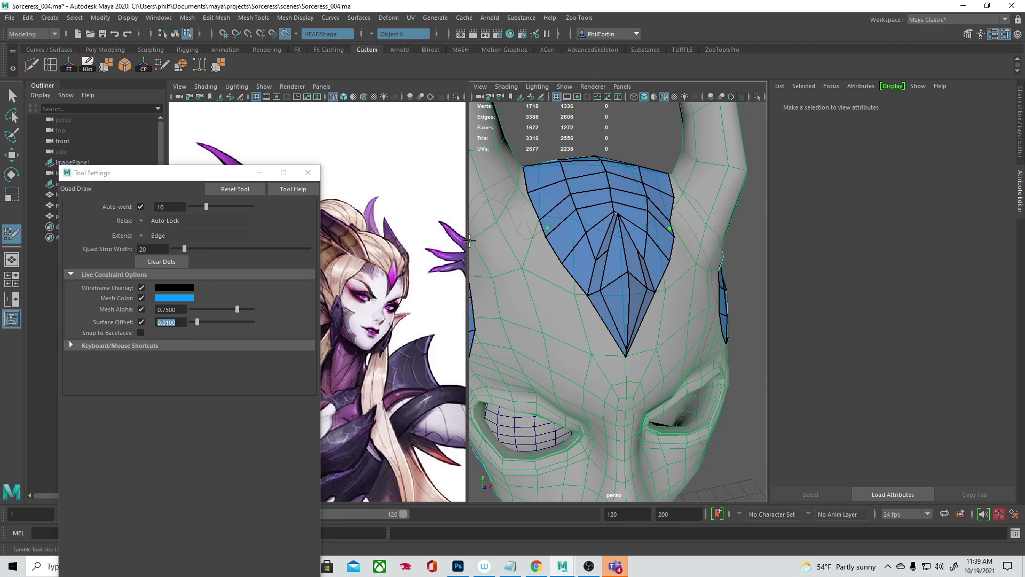
Step: Try to insert extra edge loops through the crown's front section around the forehead point
left_click(566, 225, "ctrl")
left_click(596, 203, "ctrl")
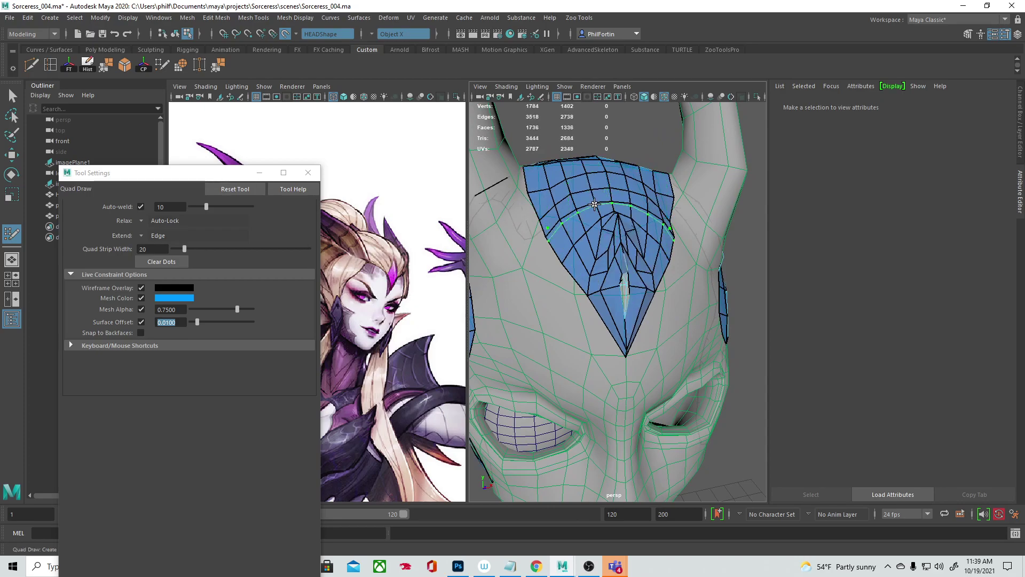
left_click_drag(596, 203, 633, 284, "alt")
Step: Undo the edge loops inserted in the crown's front section
key("ctrl+z")
key("ctrl+z")
key("ctrl+z")
key("ctrl+z")
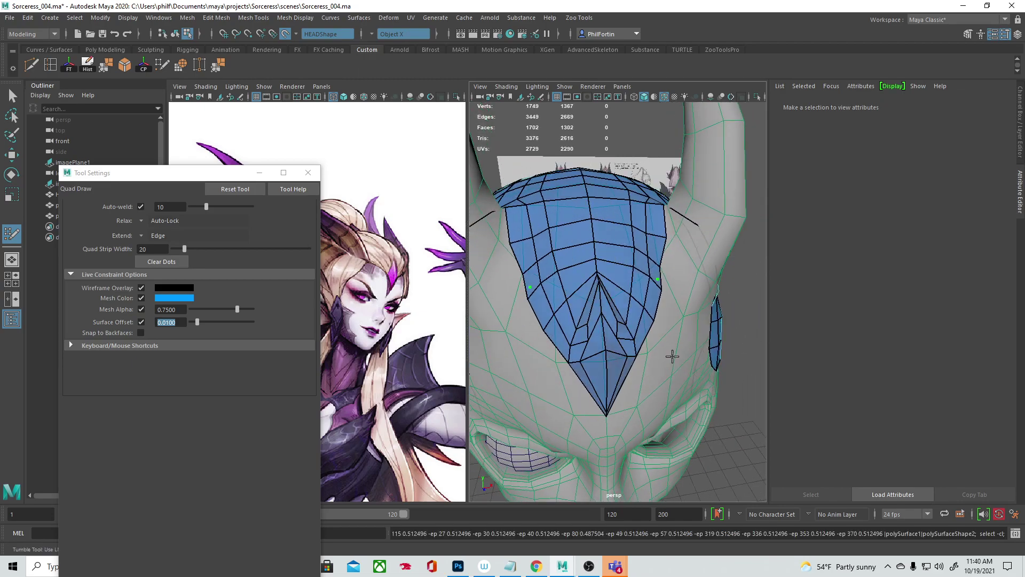
key("ctrl+z")
key("ctrl+z")
key("ctrl+z")
key("ctrl+z")
key("ctrl+z")
key("ctrl+z")
Step: Try a single edge loop through the quads beside the forehead point's center, and undo it
middle_click_drag(644, 350, 602, 366, "alt")
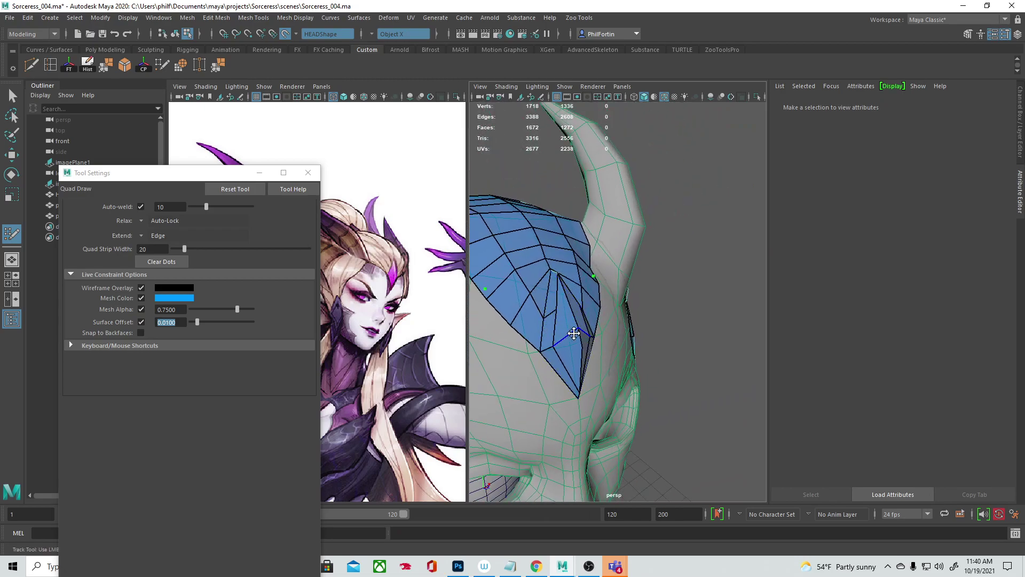
left_click(537, 333, "ctrl")
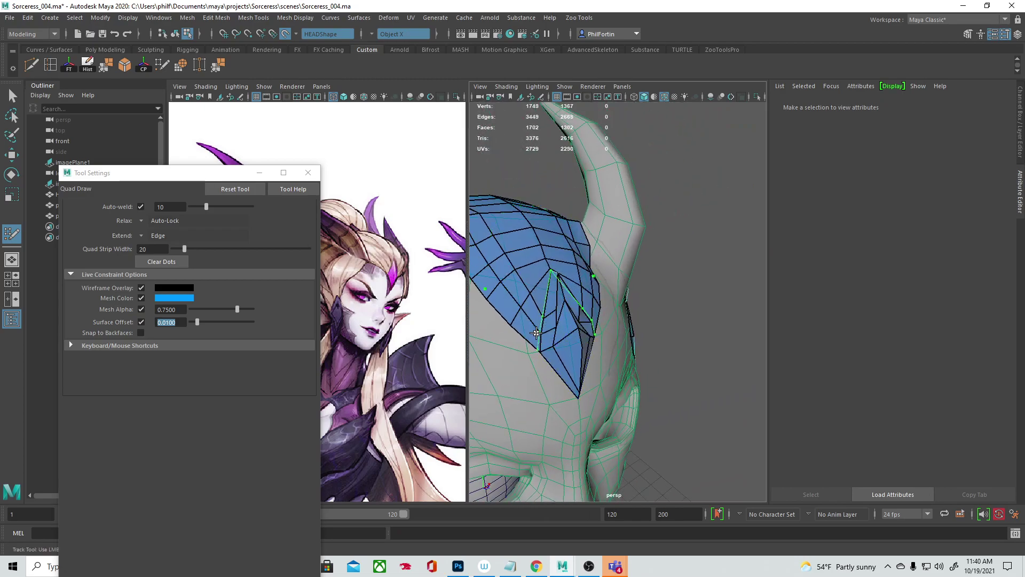
mouse_move(561, 333)
left_mouse_down("alt")
mouse_move(515, 332)
mouse_move(574, 321)
mouse_move(534, 342)
mouse_move(582, 349)
mouse_move(606, 335)
left_mouse_up("alt")
key("ctrl+z")
key("ctrl+z")
Step: Turn off the Quad Draw surface offset and test an edge loop beside the crown's forehead point
left_click(141, 323)
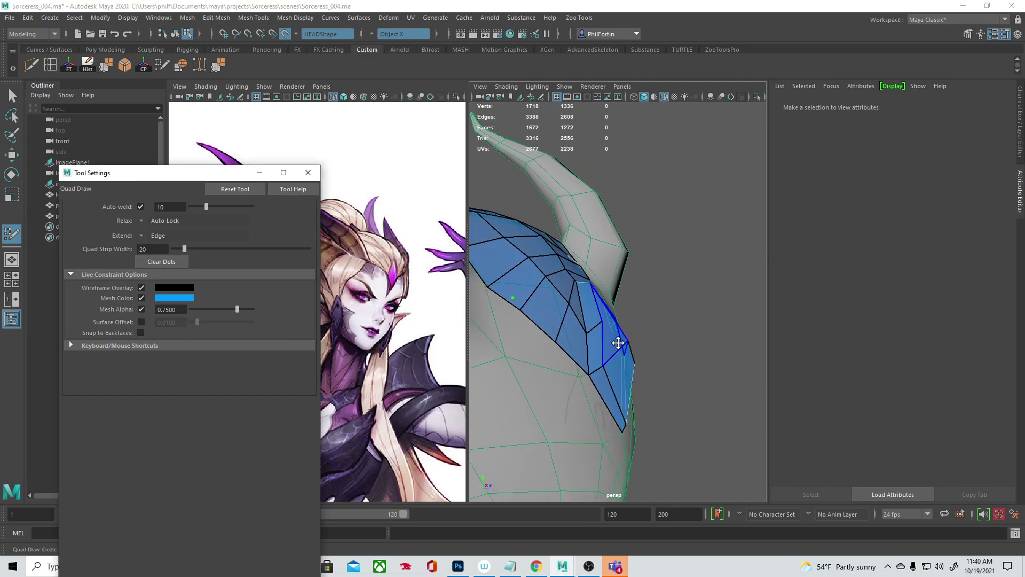
left_click(590, 347, "ctrl")
left_click_drag(630, 362, 604, 368, "alt")
left_click(533, 375, "shift")
key("ctrl+z")
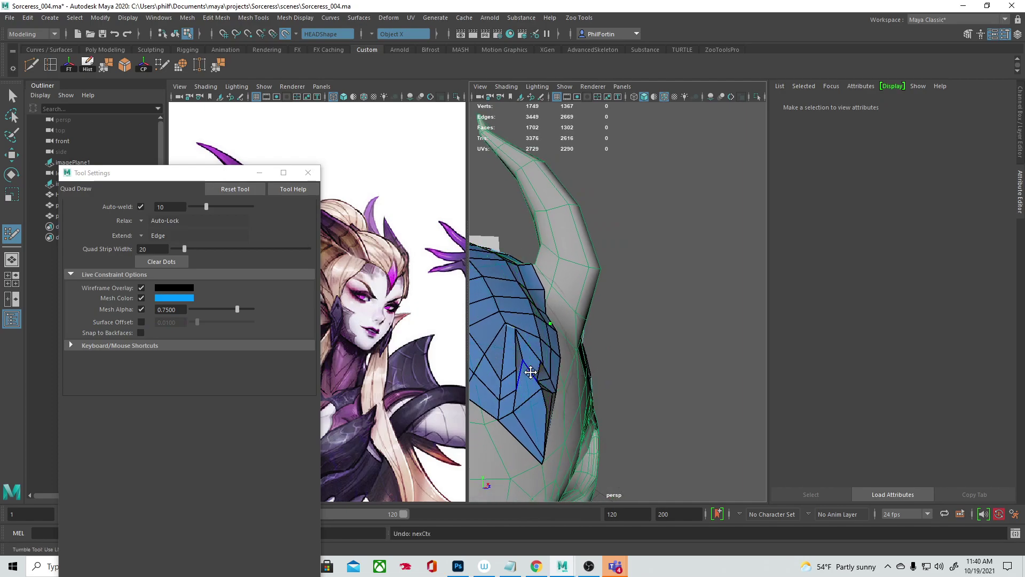
Step: Try a second edge loop running lengthwise over the crown and inspect the mesh at the forehead point
left_click_drag(566, 373, 617, 367, "alt")
key("ctrl+z")
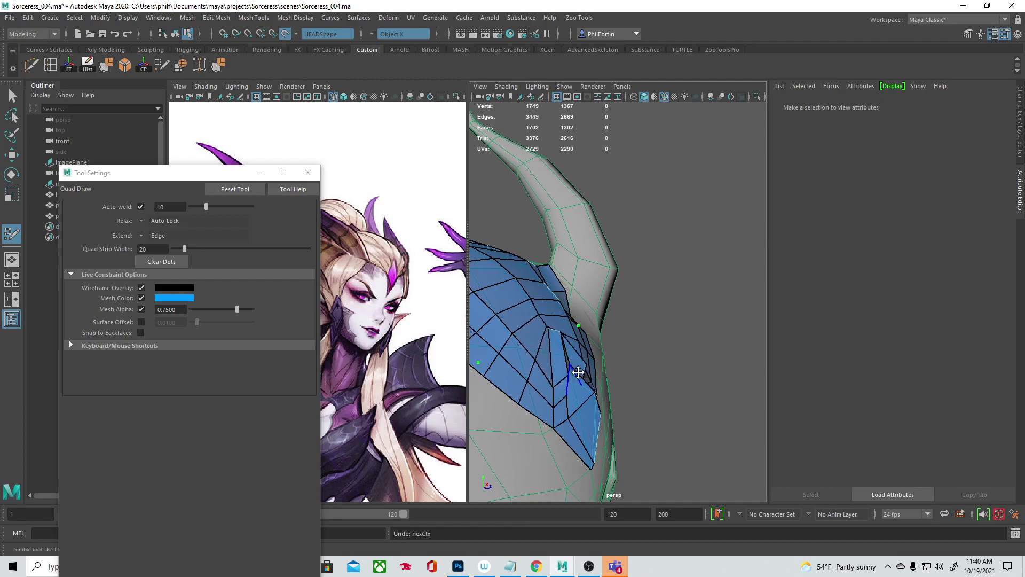
mouse_move(589, 366)
left_mouse_down("alt")
mouse_move(686, 356)
mouse_move(611, 344)
mouse_move(635, 363)
left_mouse_up("alt")
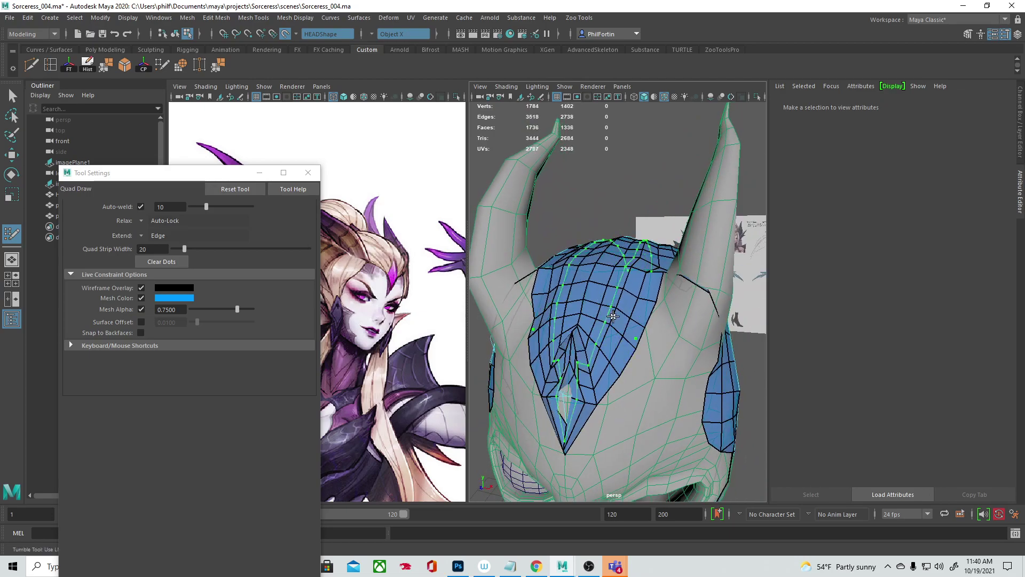
left_click_drag(608, 364, 628, 362, "alt")
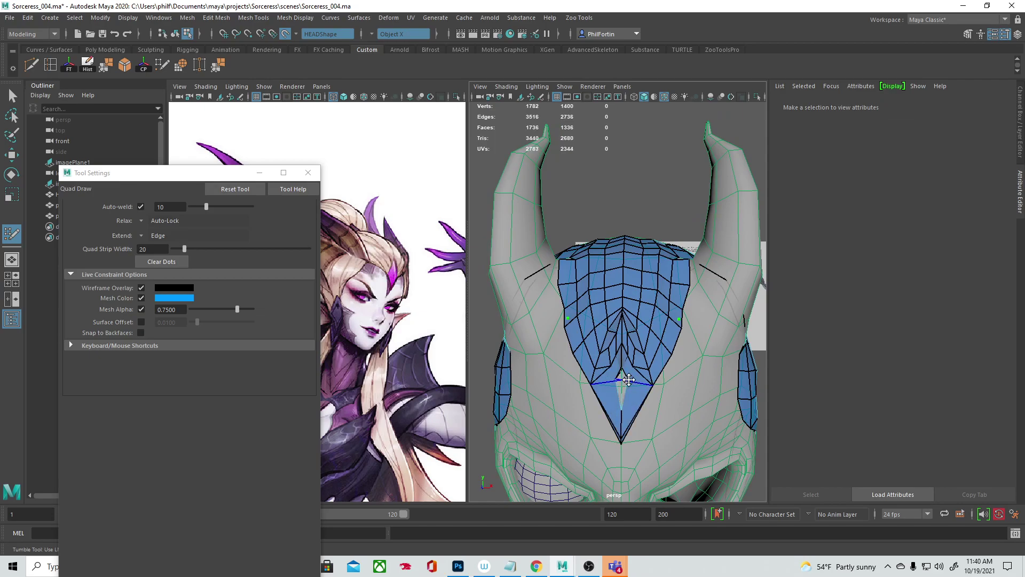
left_click_drag(633, 391, 614, 368, "alt")
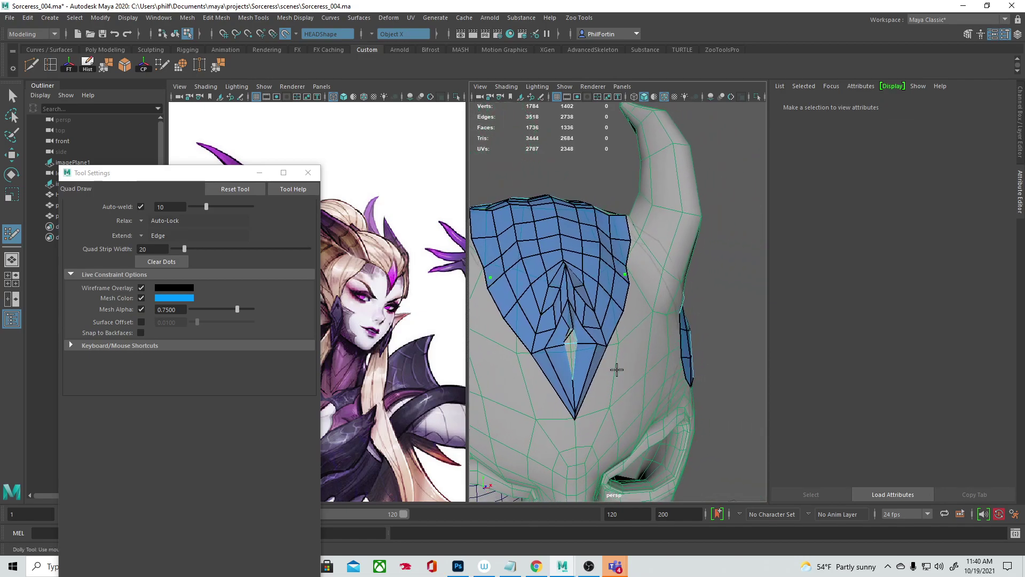
right_click_drag(614, 369, 661, 366, "alt")
left_click_drag(662, 366, 704, 366, "alt")
right_click_drag(705, 365, 660, 367, "alt")
mouse_move(660, 367)
left_mouse_down("alt")
mouse_move(705, 369)
mouse_move(682, 360)
mouse_move(641, 368)
left_mouse_up("alt")
middle_click_drag(640, 368, 598, 380, "alt")
left_click_drag(597, 380, 637, 310, "alt")
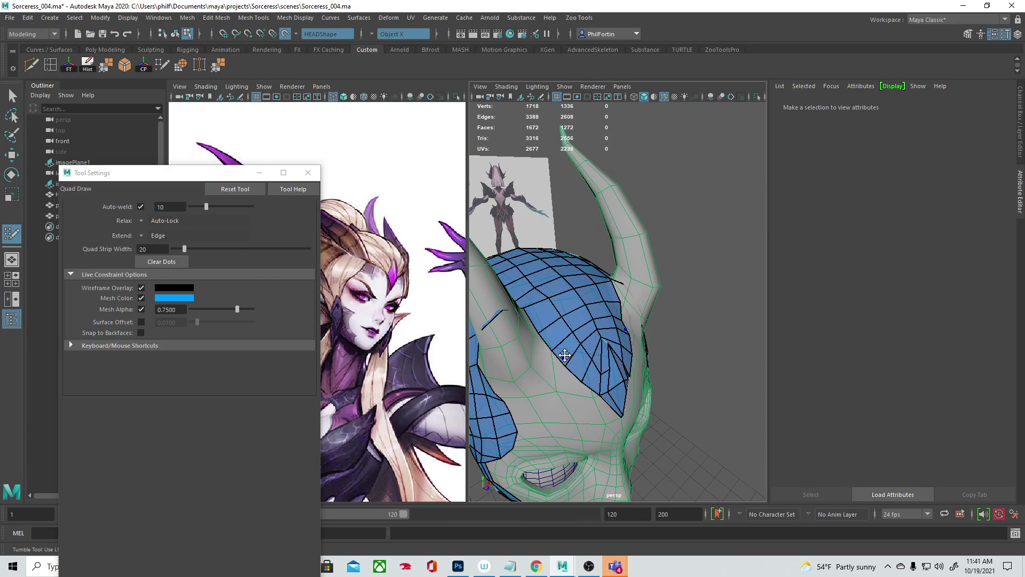
Step: Move the leftover pair of dots off the crown onto the forehead and look through Quad Draw's keyboard and mouse shortcuts
left_click(558, 408)
left_click_drag(579, 419, 566, 414, "alt")
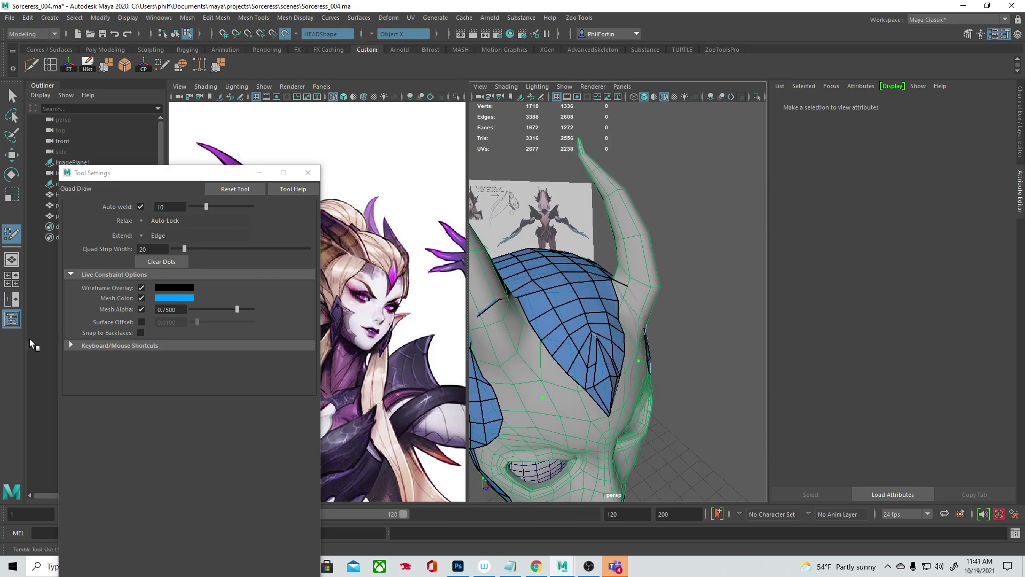
left_click(70, 345)
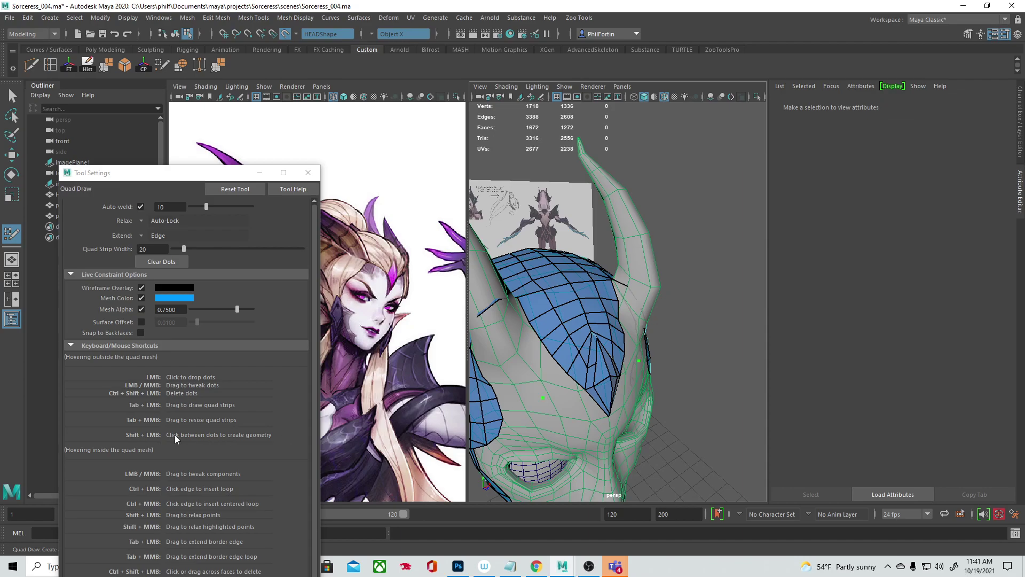
scroll(182, 437, "down", 1)
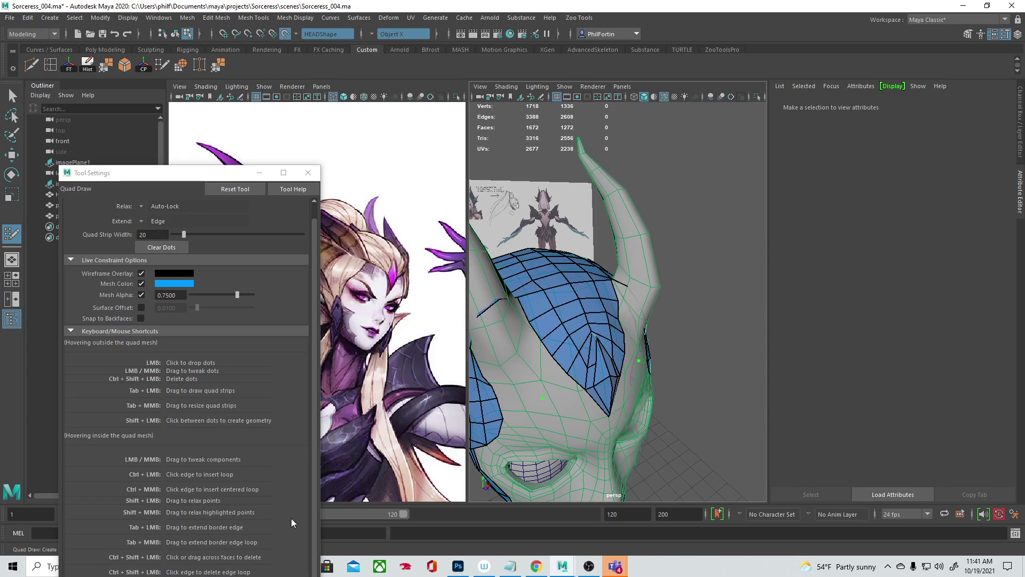
left_click_drag(202, 175, 178, 115)
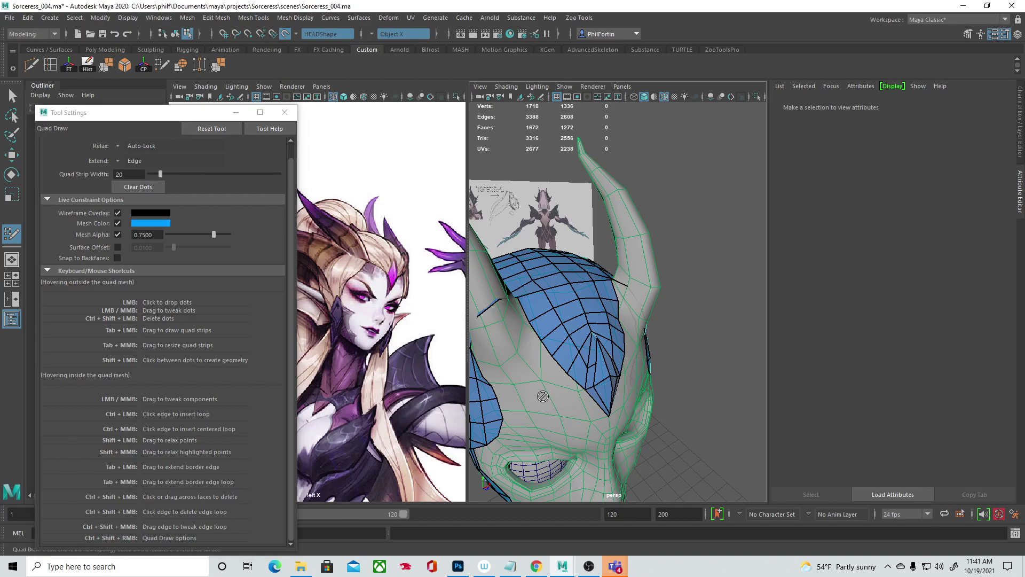
Step: Delete the leftover dots on the forehead and review the crown from the front
left_click_drag(560, 404, 552, 402, "alt")
mouse_move(602, 367)
left_mouse_down("alt")
mouse_move(643, 373)
mouse_move(650, 359)
mouse_move(592, 358)
left_mouse_up("alt")
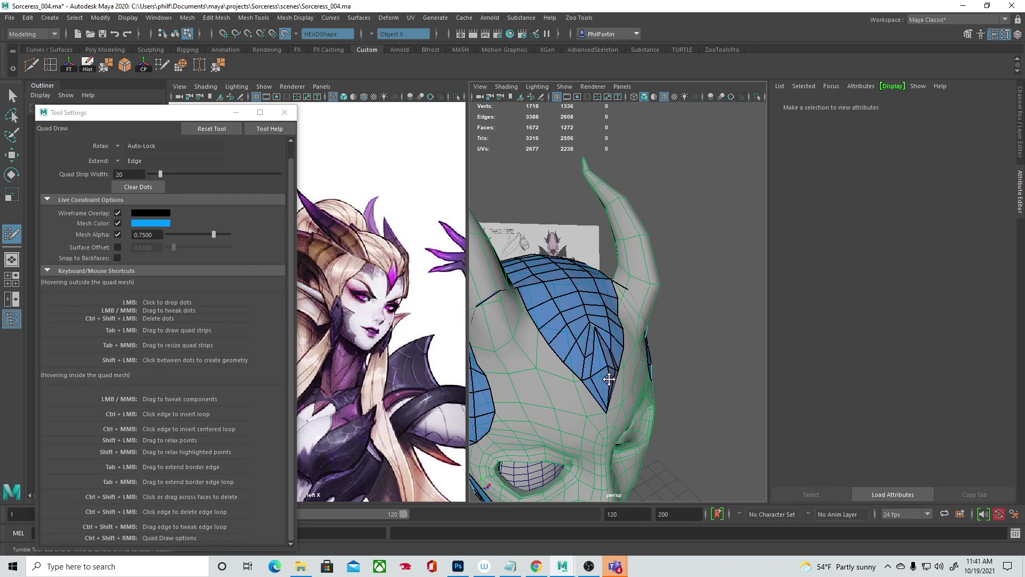
left_click_drag(583, 301, 565, 284, "alt")
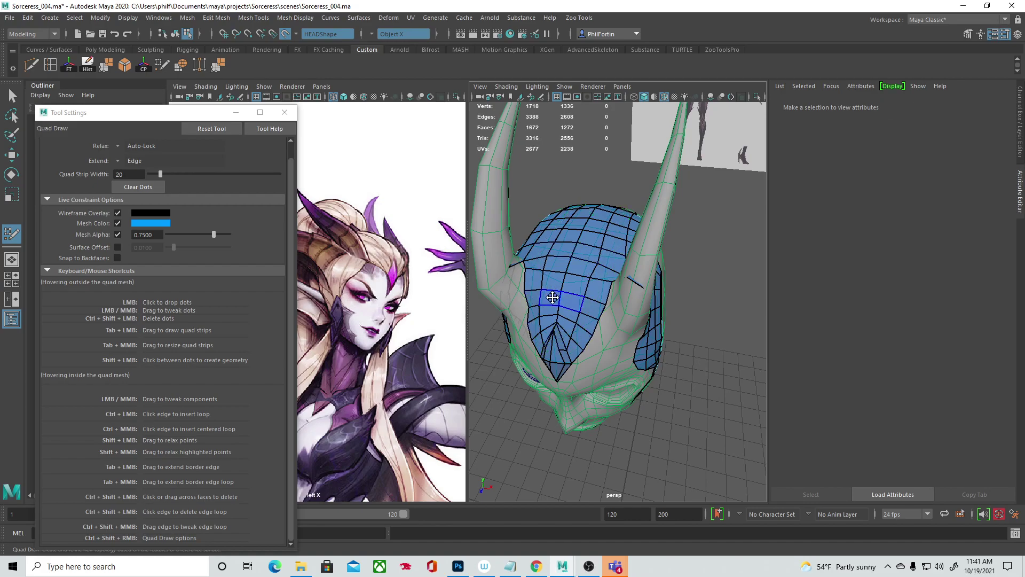
Step: Enable the Quad Draw surface offset and set it to 0.08
left_click_drag(552, 286, 562, 265, "alt")
left_click(117, 247)
left_click_drag(158, 251, 116, 245)
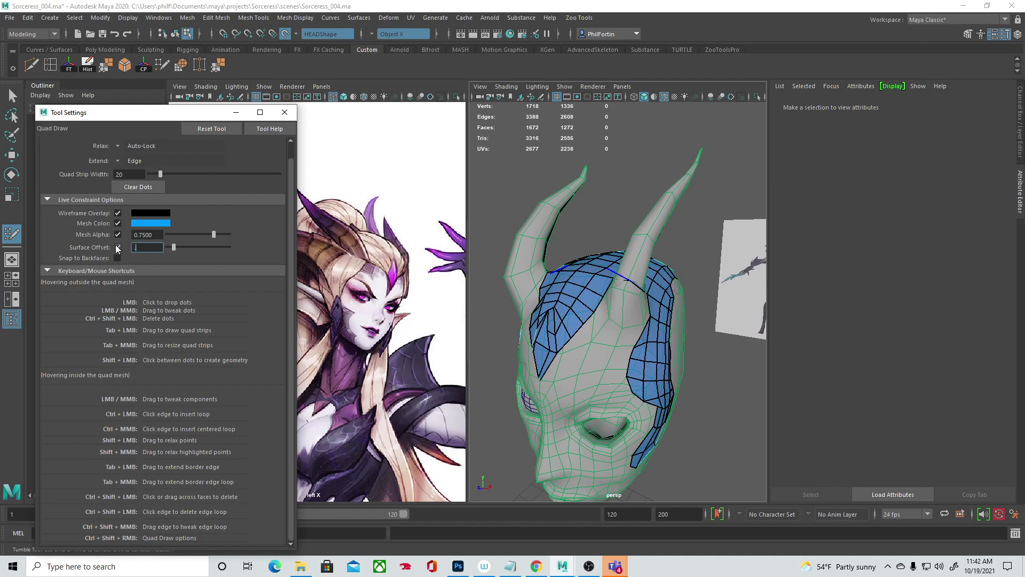
type(".08")
key("Return")
scroll(614, 277, "up", 5)
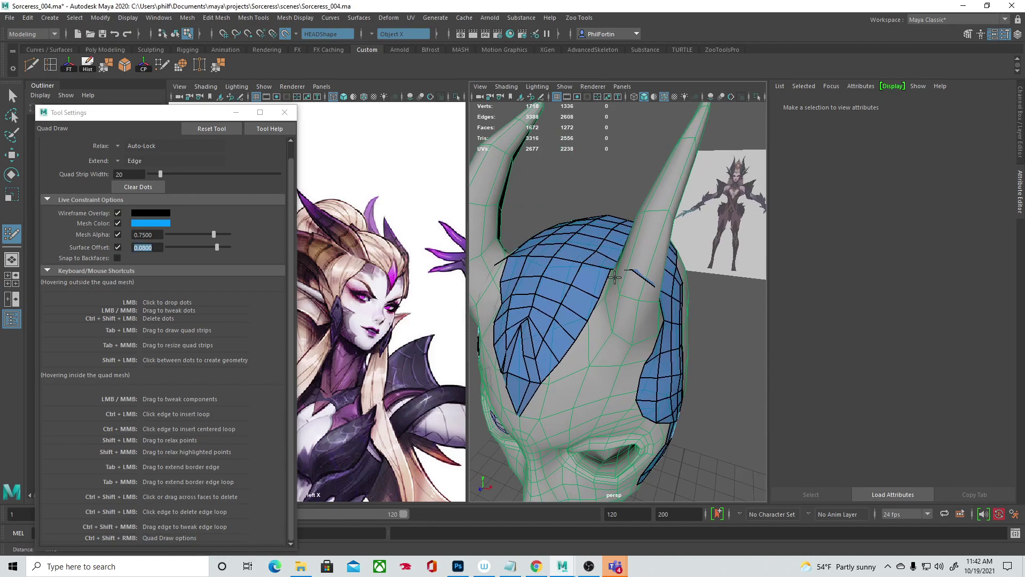
Step: Try relaxing the crown mesh above the forehead with the current offset, undo it, and check the crown from several angles
mouse_move(575, 279)
left_mouse_down("shift")
mouse_move(557, 308)
mouse_move(598, 270)
mouse_move(638, 279)
mouse_move(584, 305)
left_mouse_up("shift")
left_click_drag(589, 207, 588, 299, "alt")
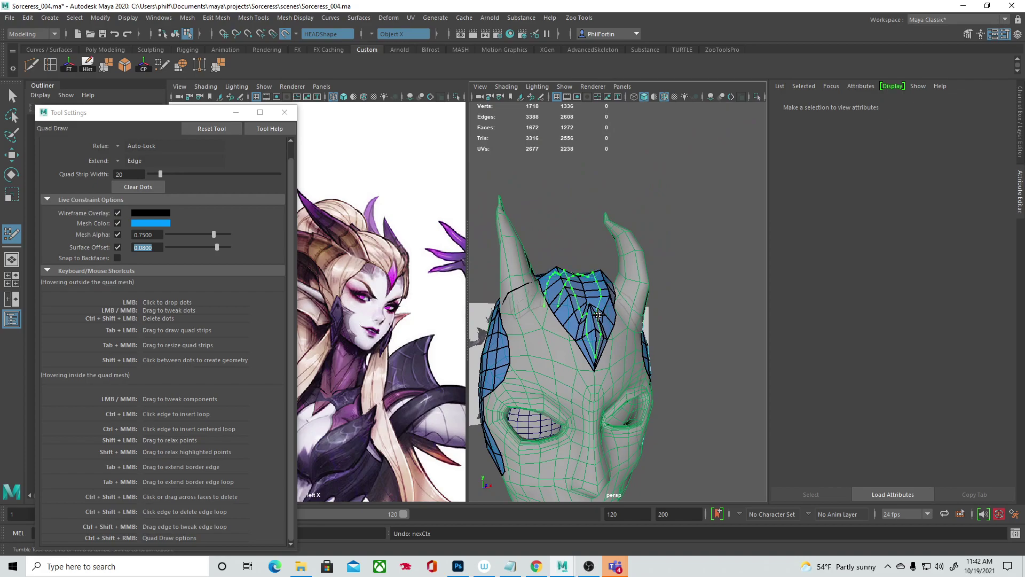
left_click_drag(621, 319, 571, 291, "alt")
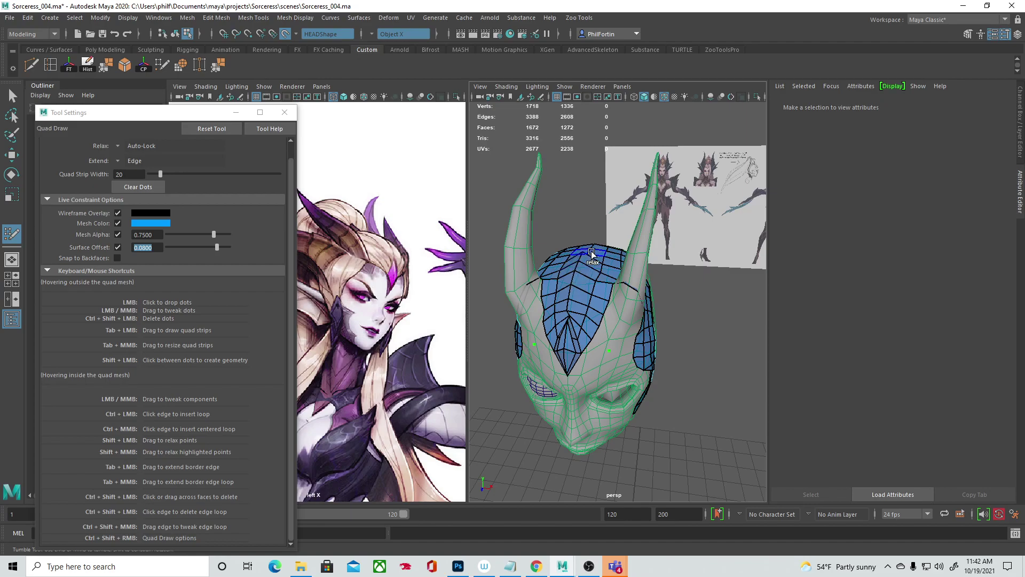
left_click_drag(604, 263, 592, 299, "alt")
left_click_drag(515, 288, 566, 295, "alt")
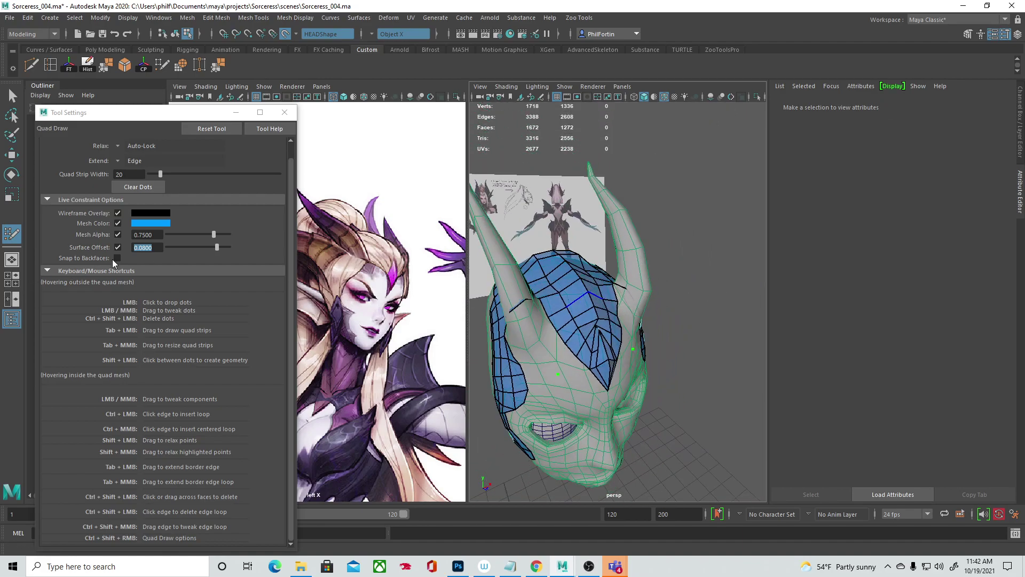
Step: Set the surface offset to 0.01, check the crown's fit on the head, and undo the last mesh change
left_click_drag(155, 248, 36, 249)
type(".01")
key("Return")
left_click_drag(603, 285, 561, 274, "alt")
key("ctrl+z")
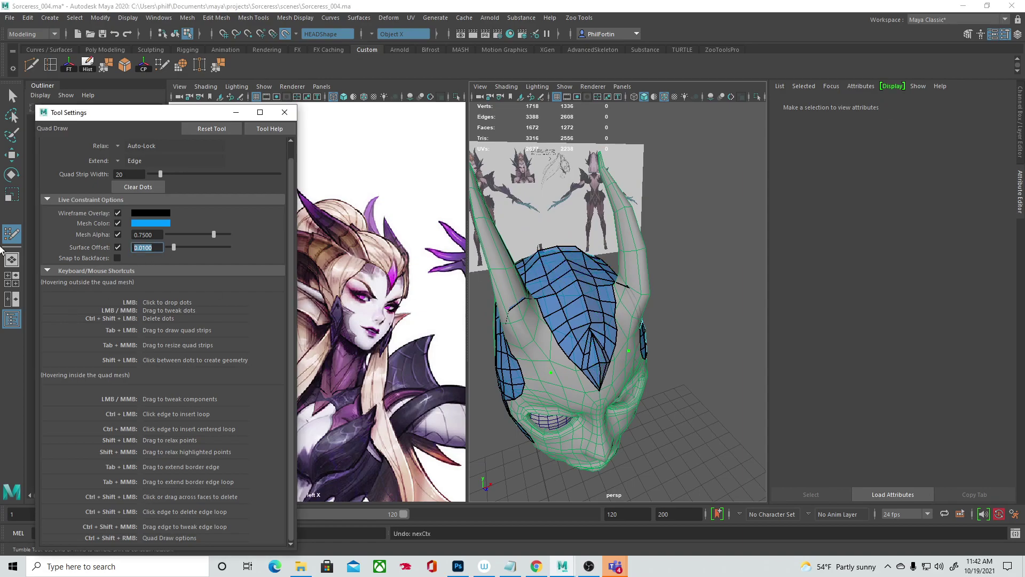
Step: Try a surface offset of 0.04, check the crown against the head from several angles, and undo the last change
type("4")
key("Return")
left_click_drag(472, 244, 528, 253, "alt")
mouse_move(633, 283)
left_mouse_down("alt")
mouse_move(567, 263)
mouse_move(576, 251)
mouse_move(746, 251)
mouse_move(657, 267)
left_mouse_up("alt")
mouse_move(631, 327)
left_mouse_down("alt")
mouse_move(574, 310)
mouse_move(580, 303)
mouse_move(565, 290)
mouse_move(585, 309)
mouse_move(584, 300)
mouse_move(475, 285)
mouse_move(613, 273)
mouse_move(560, 307)
mouse_move(691, 344)
mouse_move(662, 452)
mouse_move(592, 425)
left_mouse_up("alt")
key("ctrl+z")
scroll(640, 303, "down", 5)
Step: Leave Quad Draw for object selection and turn off the head as the live surface
key("q")
right_click_drag(626, 329, 698, 251)
left_click(677, 361)
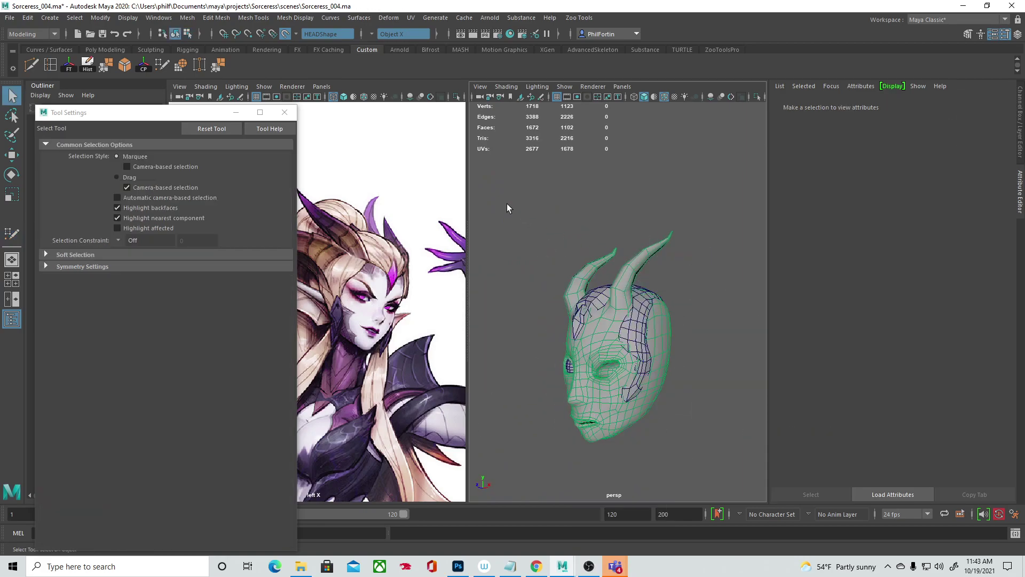
left_click(287, 35)
left_click_drag(555, 345, 630, 359, "alt")
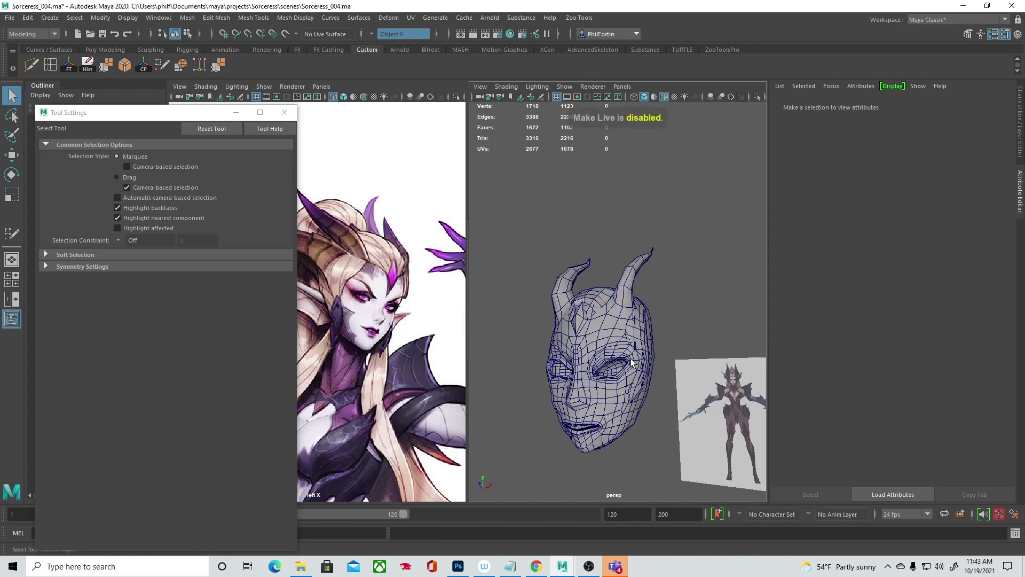
Step: Hide the wireframe on the shaded models, select the crown and inspect how its forehead point sits on the head
left_click(665, 98)
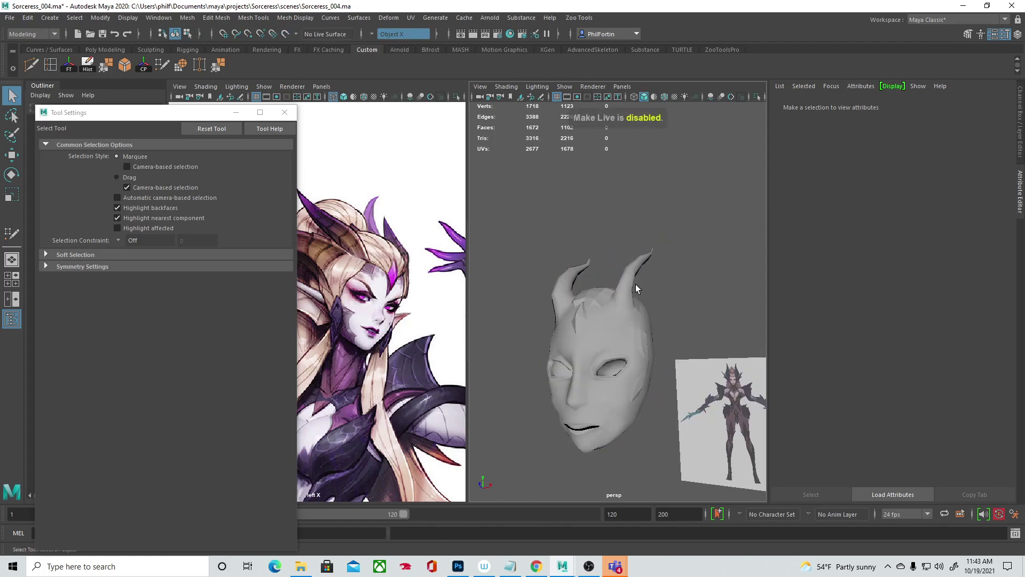
left_click_drag(633, 291, 668, 320, "alt")
left_click(594, 314)
mouse_move(579, 331)
left_mouse_down("alt")
mouse_move(632, 379)
mouse_move(594, 377)
left_mouse_up("alt")
right_click_drag(603, 369, 729, 364, "alt")
left_click_drag(630, 368, 556, 351, "alt")
right_click_drag(556, 350, 535, 355, "alt")
left_click_drag(535, 355, 558, 348, "alt")
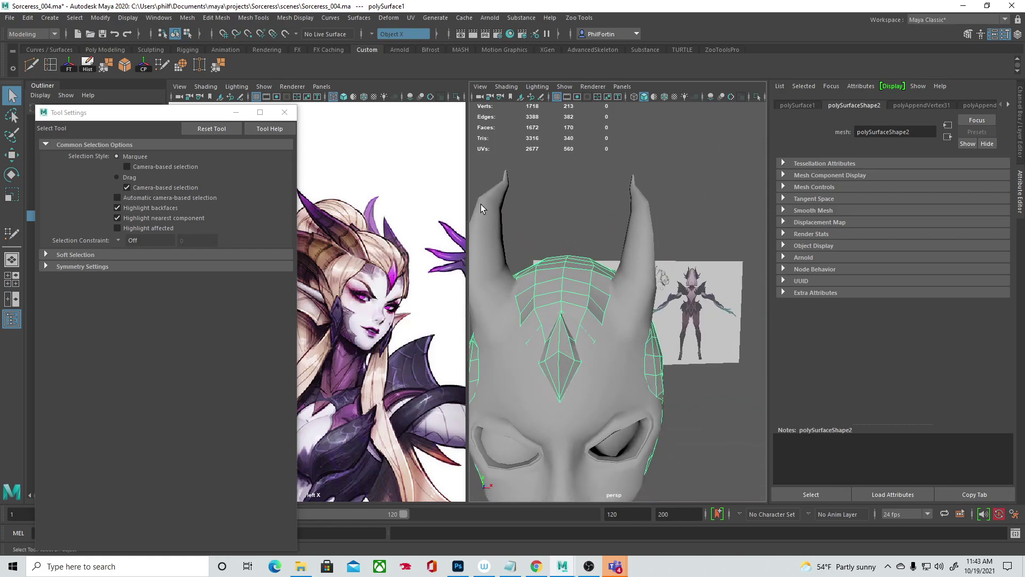
Step: Make the head mesh live again and reactivate Quad Draw on the crown mesh
left_click(586, 407)
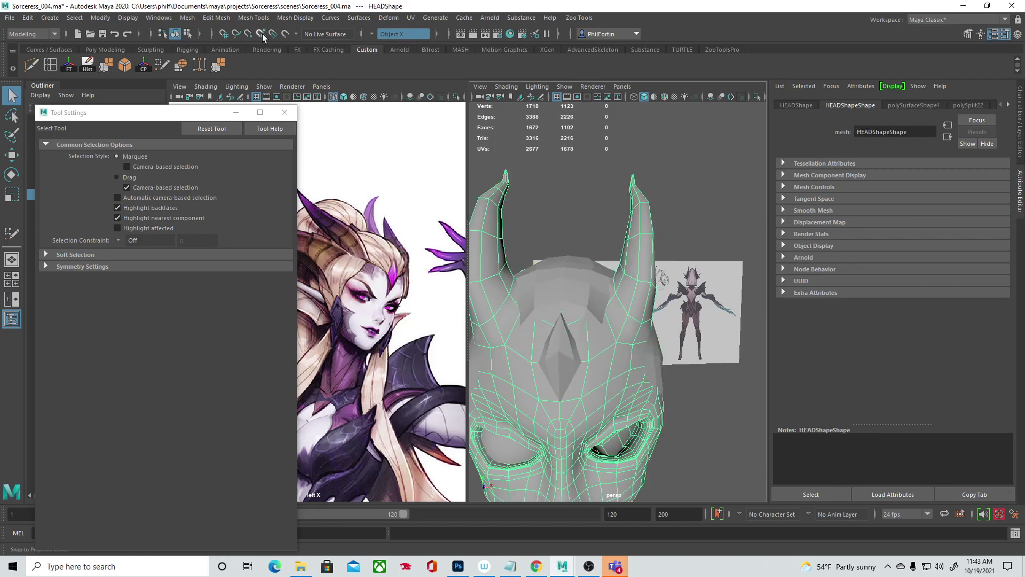
left_click(286, 33)
scroll(588, 281, "up", 3)
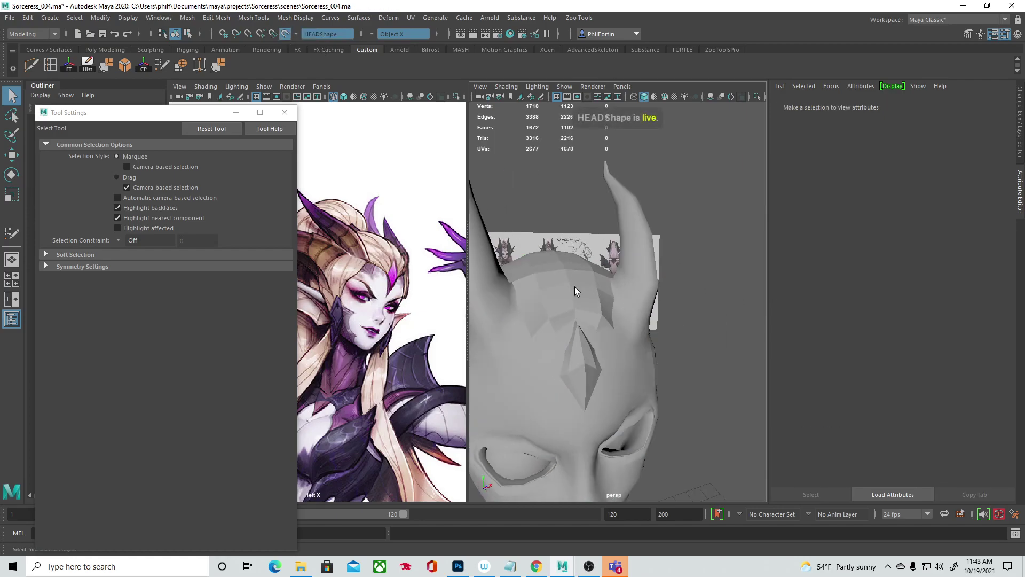
left_click(581, 300)
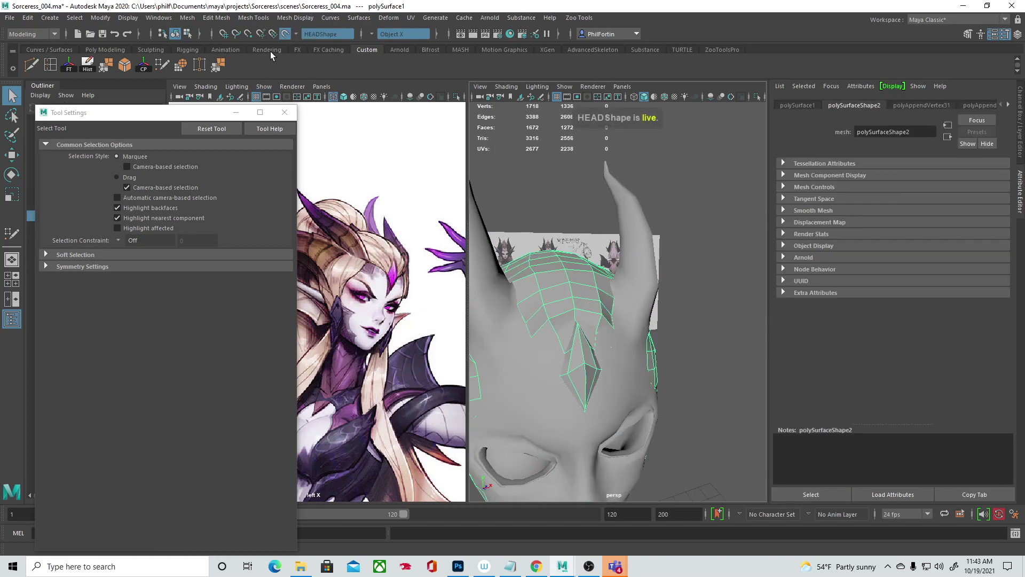
left_click(161, 64)
left_click_drag(535, 278, 564, 303, "alt")
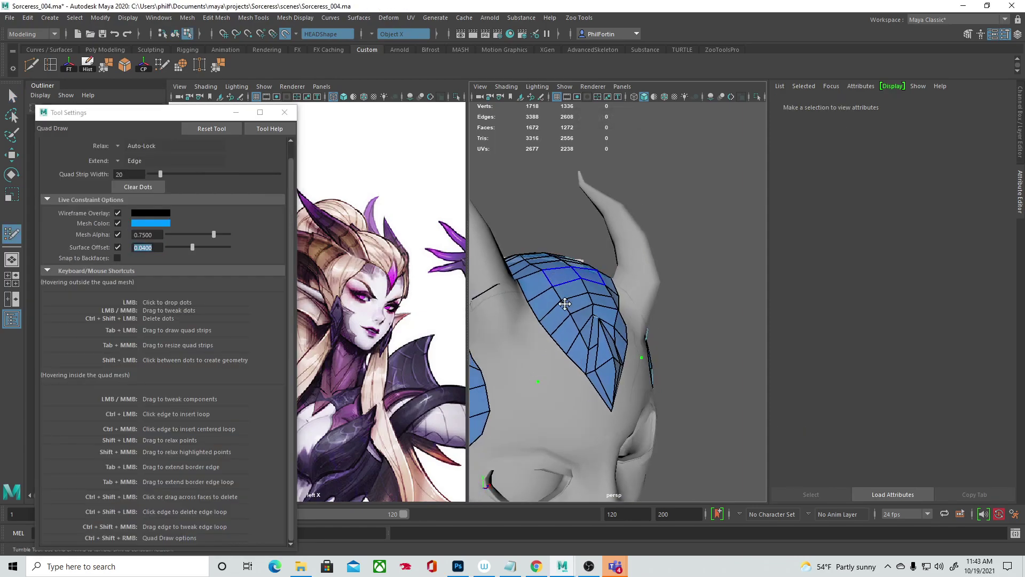
Step: Set the Quad Draw surface offset to 0.01
left_click_drag(156, 248, 9, 247)
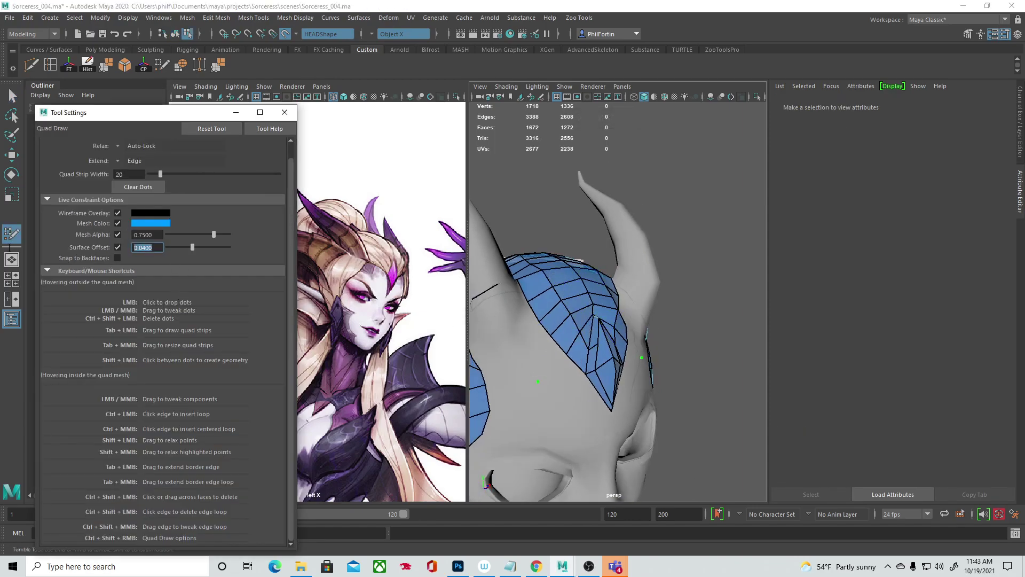
type(".01")
key("Return")
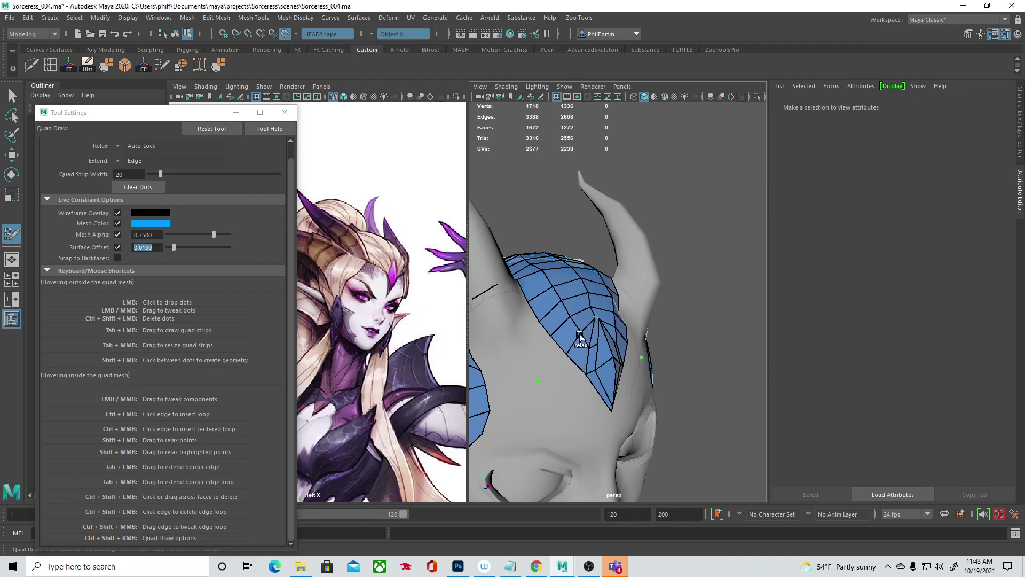
Step: Try tweaking points beside the crown's forehead point to fit the head, and undo the tweaks
left_click_drag(601, 355, 556, 321, "alt")
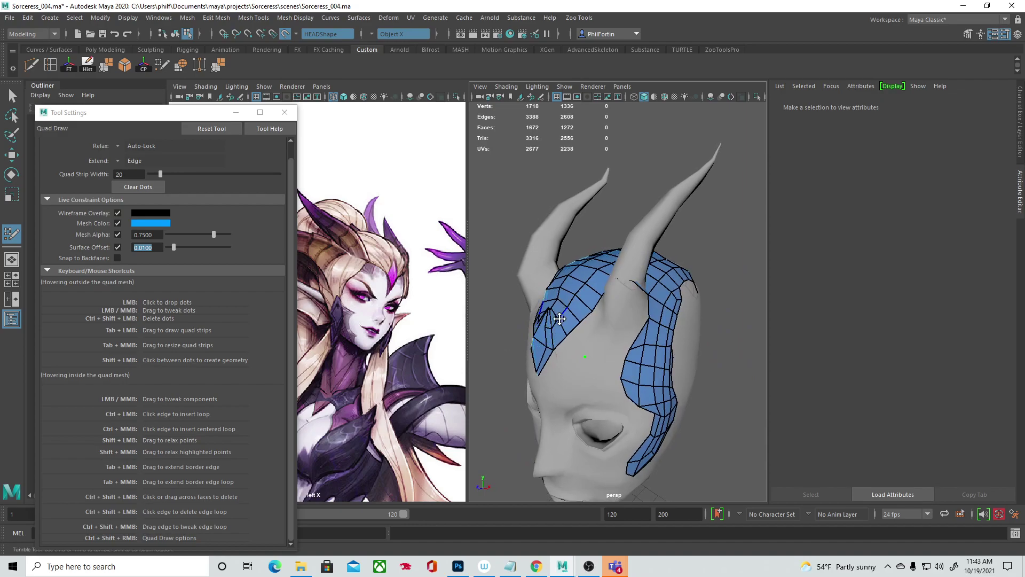
right_click_drag(528, 316, 618, 320, "alt")
left_click_drag(619, 319, 558, 307, "alt")
middle_click_drag(558, 307, 594, 347, "alt")
right_click_drag(594, 347, 630, 341, "alt")
left_click_drag(630, 342, 579, 332, "alt")
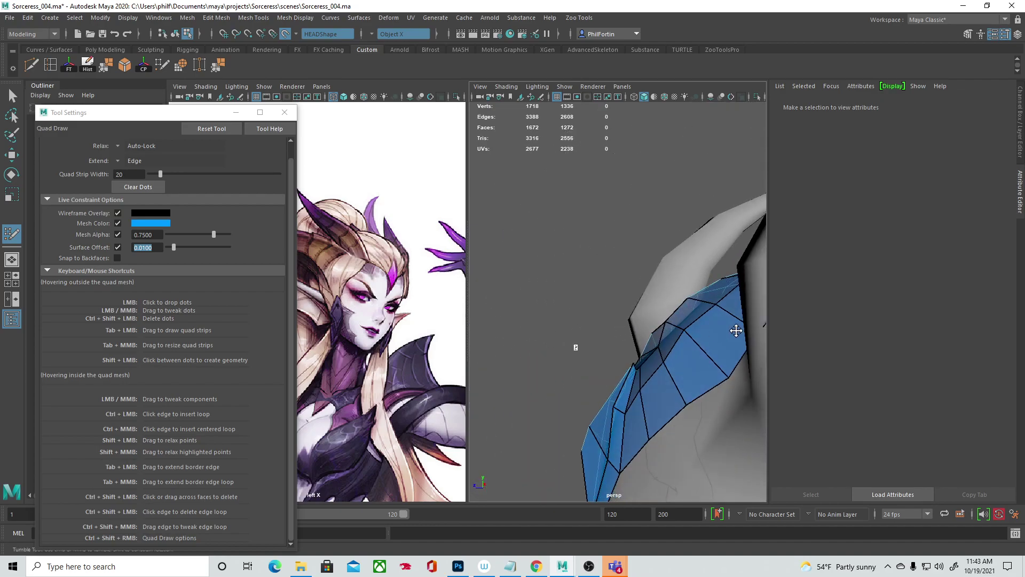
left_click_drag(511, 184, 519, 215, "alt")
mouse_move(640, 368)
left_mouse_down()
mouse_move(652, 356)
mouse_move(643, 366)
left_mouse_up()
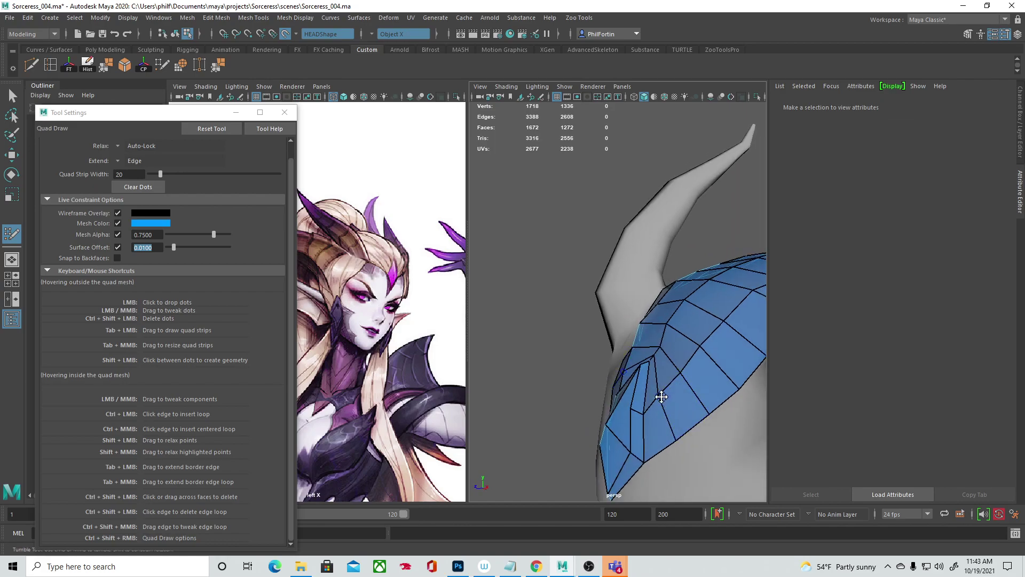
left_click_drag(643, 395, 797, 382, "alt")
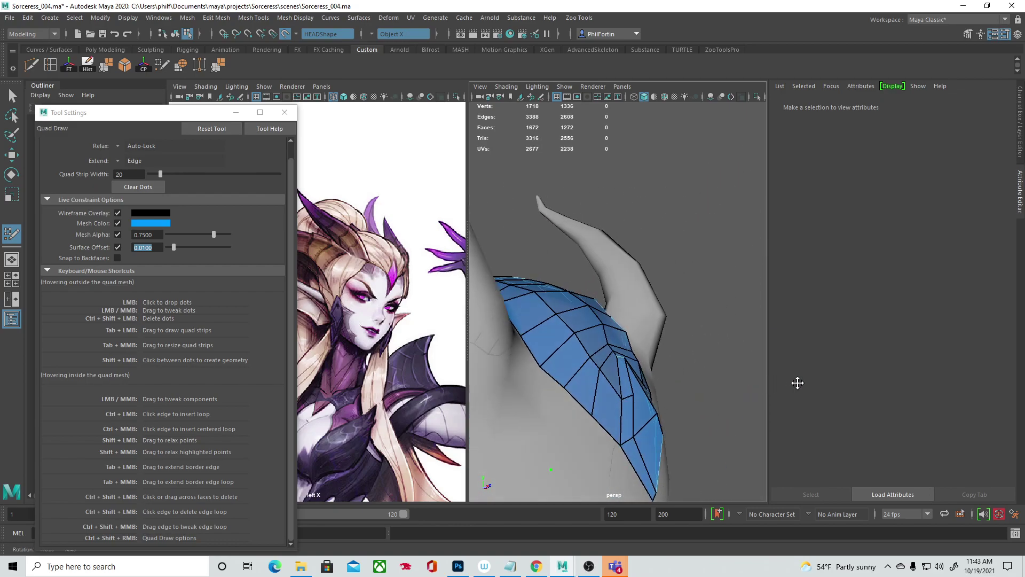
left_click_drag(665, 386, 604, 390, "alt")
left_click_drag(642, 331, 665, 339)
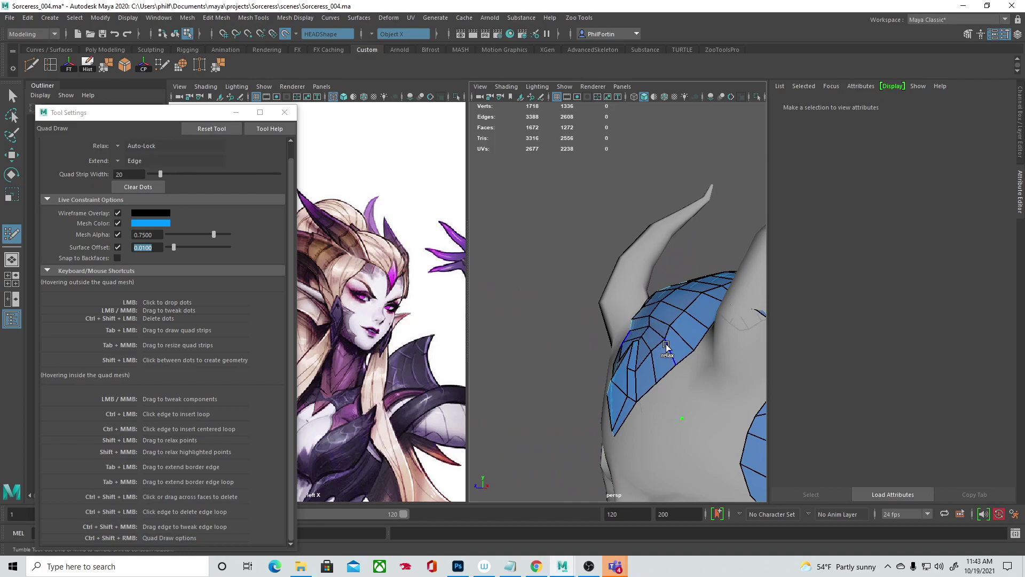
key("ctrl+z")
key("ctrl+z")
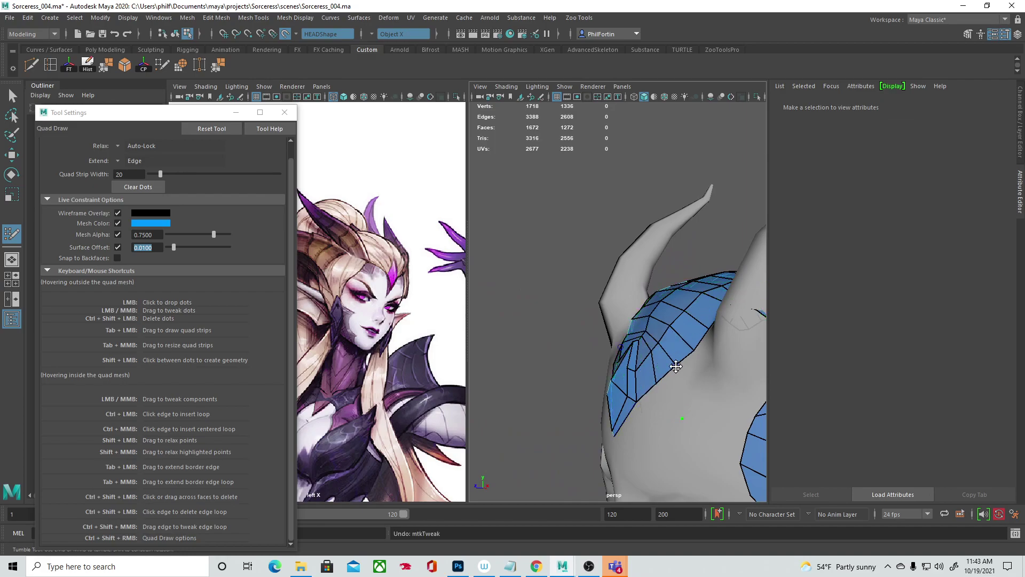
Step: Return the crown to object mode, review it from the front and side, and save the scene
left_click_drag(676, 367, 645, 358, "alt")
left_click_drag(470, 209, 596, 229, "alt")
left_click_drag(665, 221, 561, 367, "alt")
left_click_drag(636, 327, 660, 295, "alt")
right_click_drag(634, 291, 657, 281)
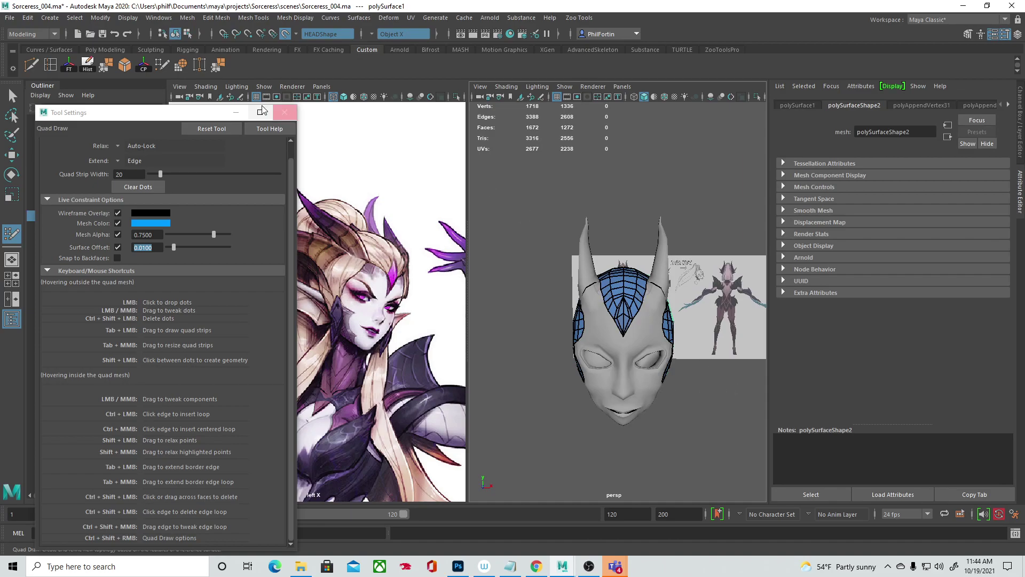
left_click_drag(603, 333, 706, 334, "alt")
key("ctrl+s")
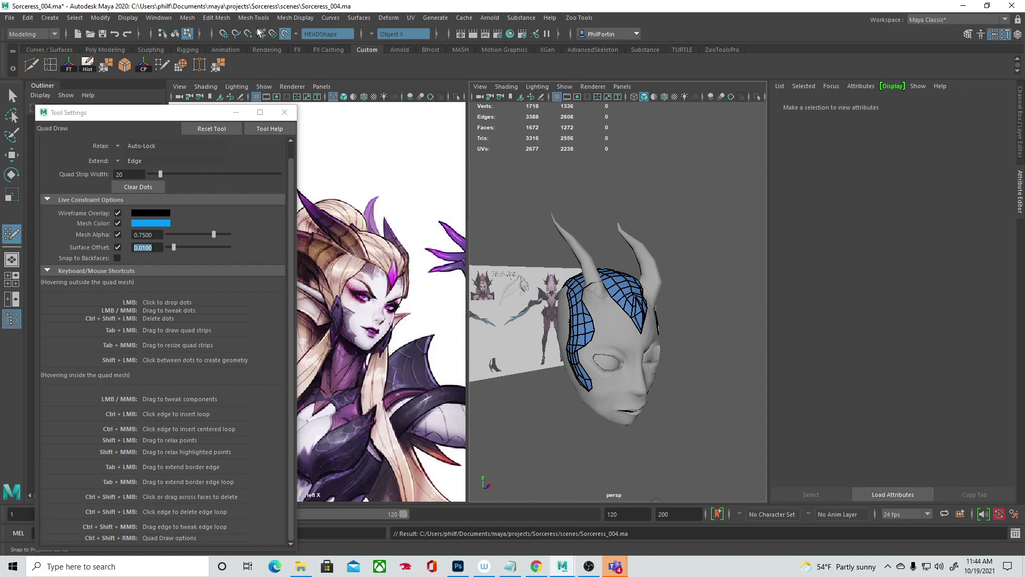
Step: Turn off the live surface, exit Quad Draw and switch the crown back to object selection
left_click(284, 36)
key("q")
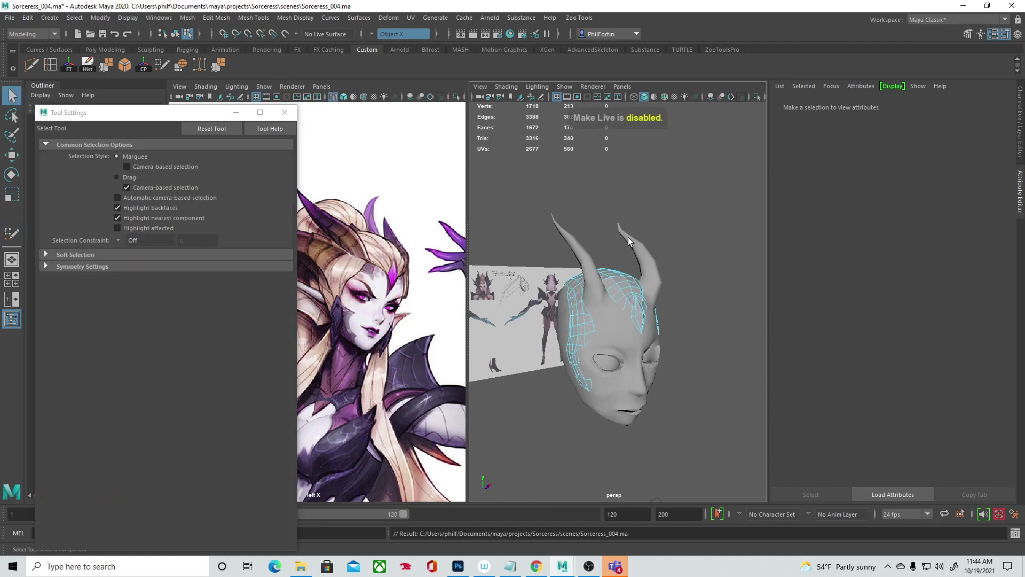
right_click(610, 272)
right_click_drag(618, 274, 662, 256)
left_click(724, 368)
left_click_drag(725, 369, 646, 405, "alt")
left_click(602, 354)
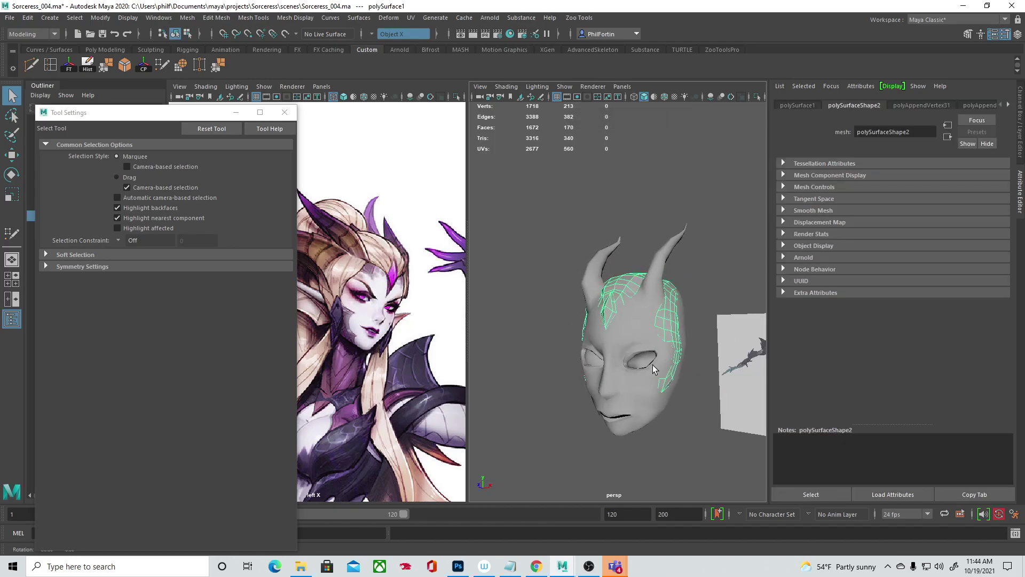
Step: Select the crown mesh, close the tool settings and rename the mesh HairPoly
left_click(613, 291)
left_click(285, 112)
double_click(77, 216)
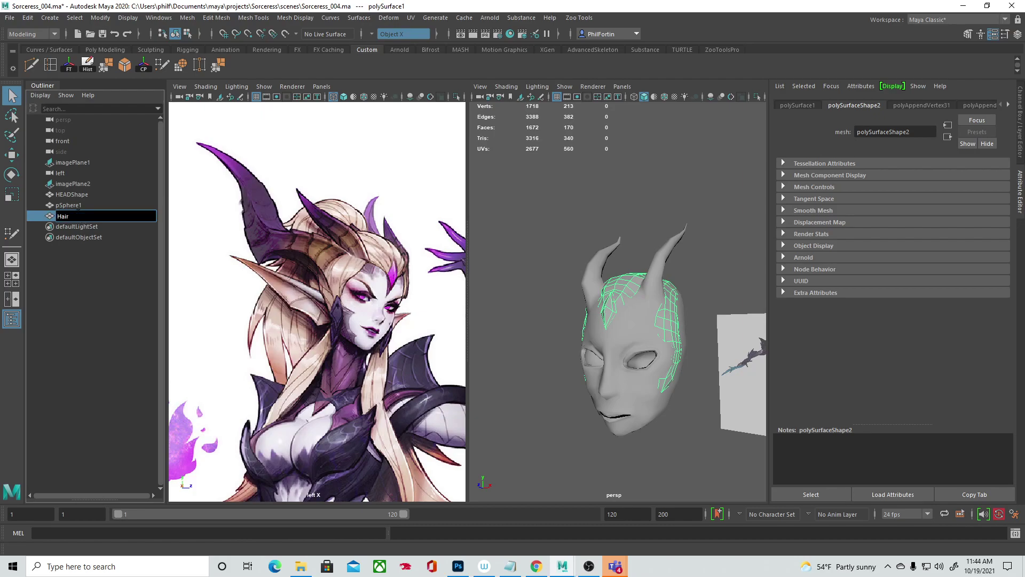
key("Return")
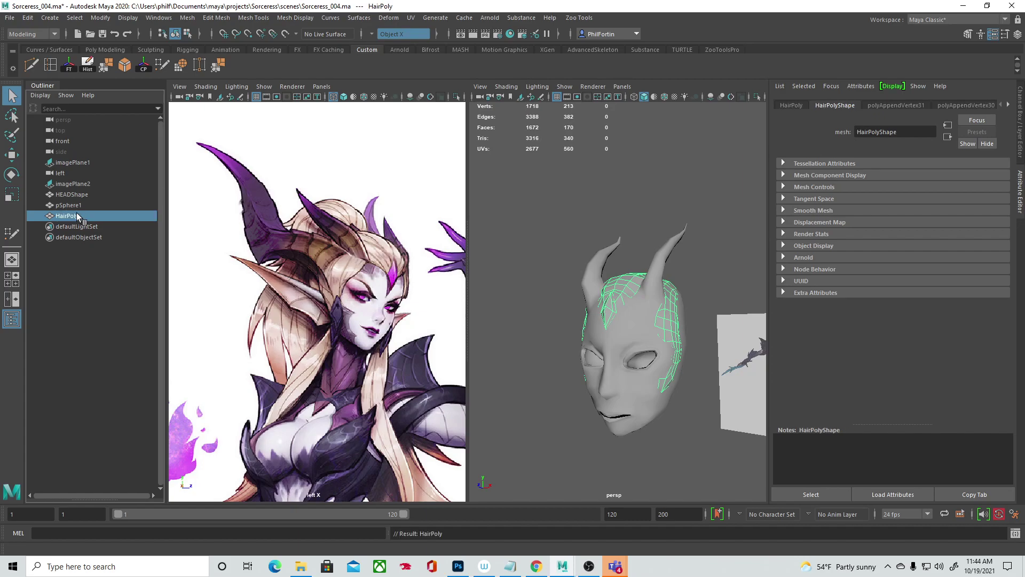
Step: Rename the head mesh HEADPoly and the eye sphere EyePoly
double_click(71, 194)
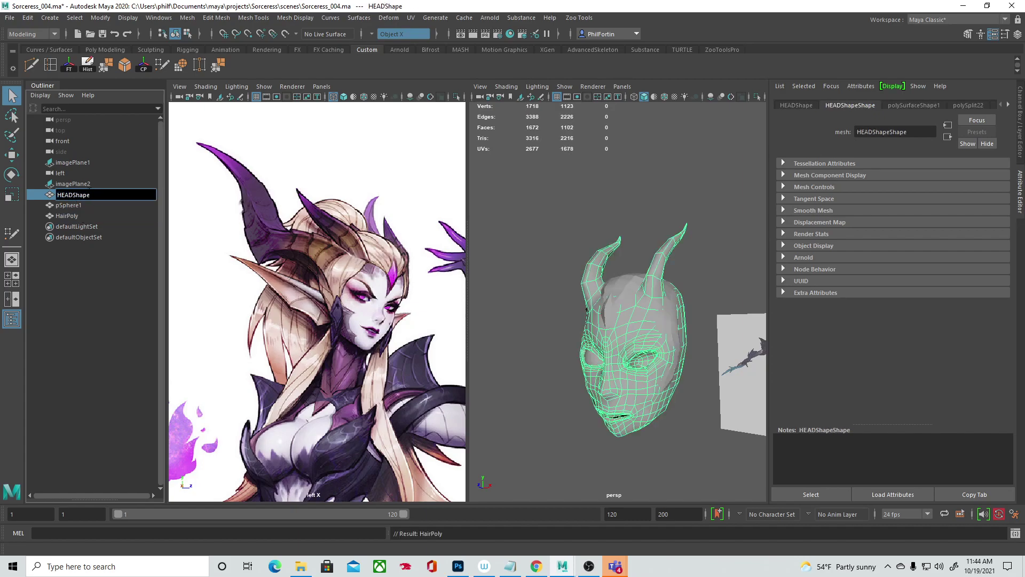
type("HEADPoly")
key("Return")
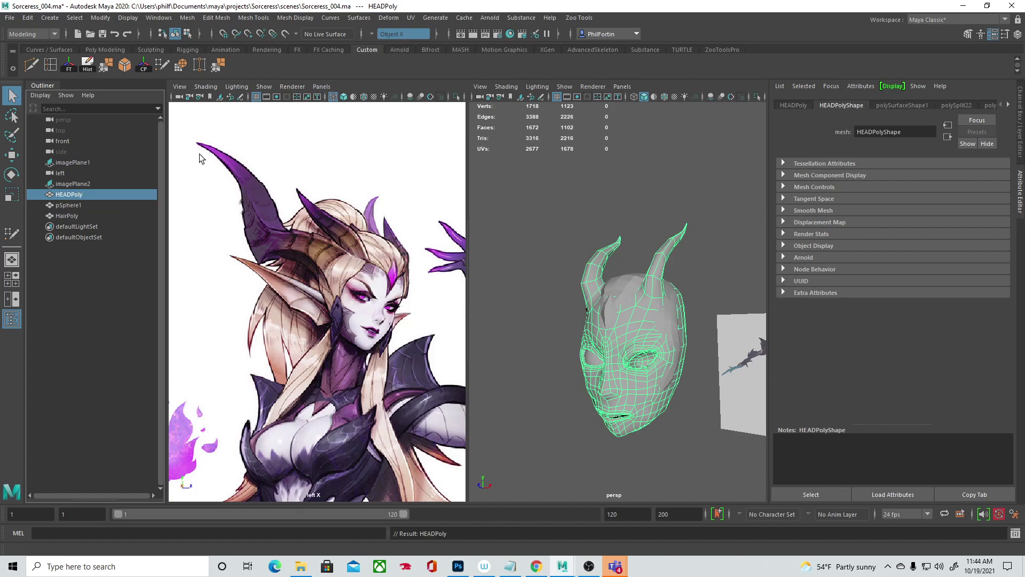
left_click(64, 205)
double_click(67, 206)
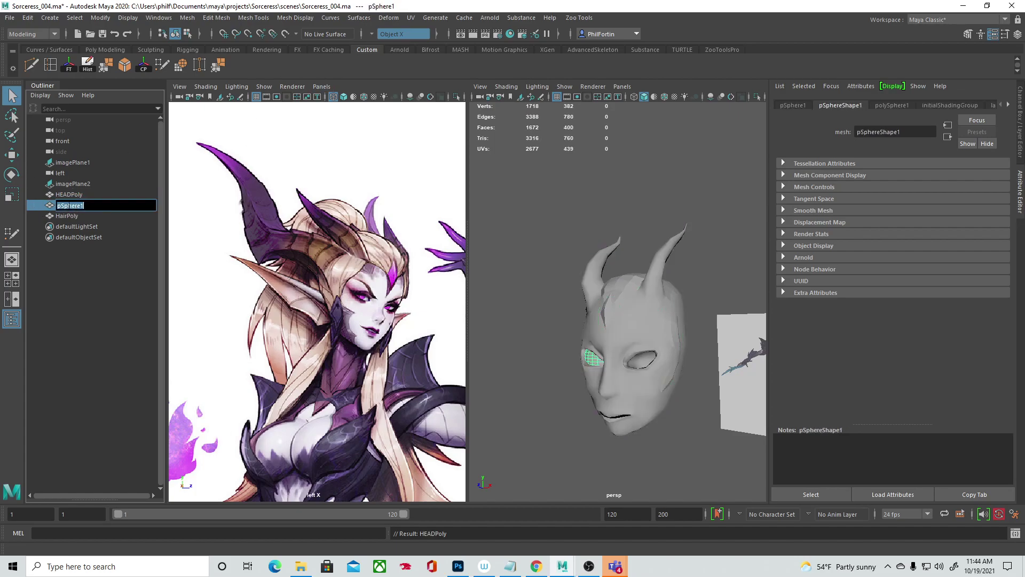
type("EyePoly")
key("Return")
Step: Insert two edge loops through the hair mesh around its forehead point with the Multi-Cut tool
left_click(551, 368)
left_click_drag(649, 361, 726, 329, "alt")
left_click(626, 288)
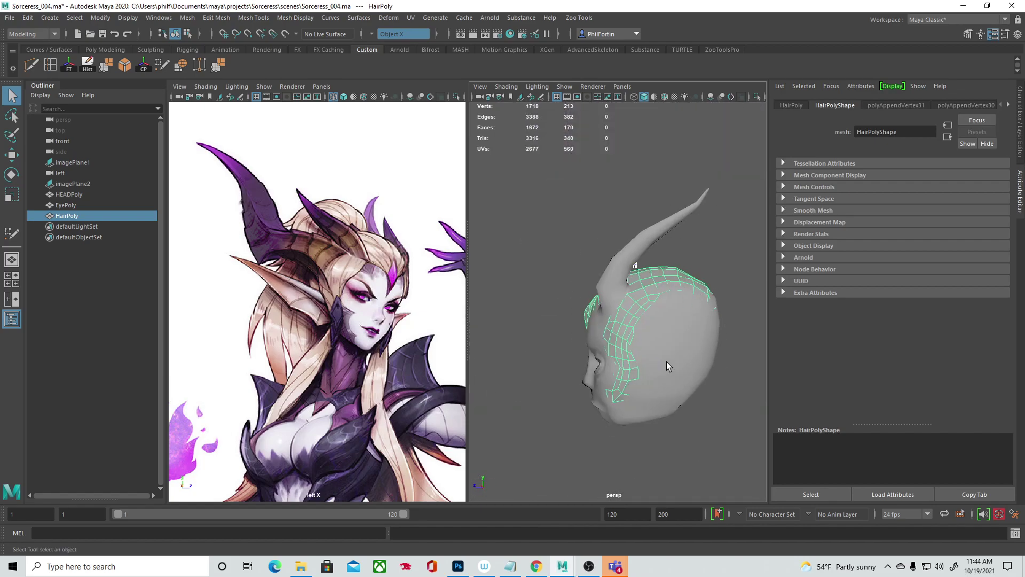
left_click_drag(668, 366, 652, 367, "alt")
right_click_drag(651, 367, 670, 309, "alt")
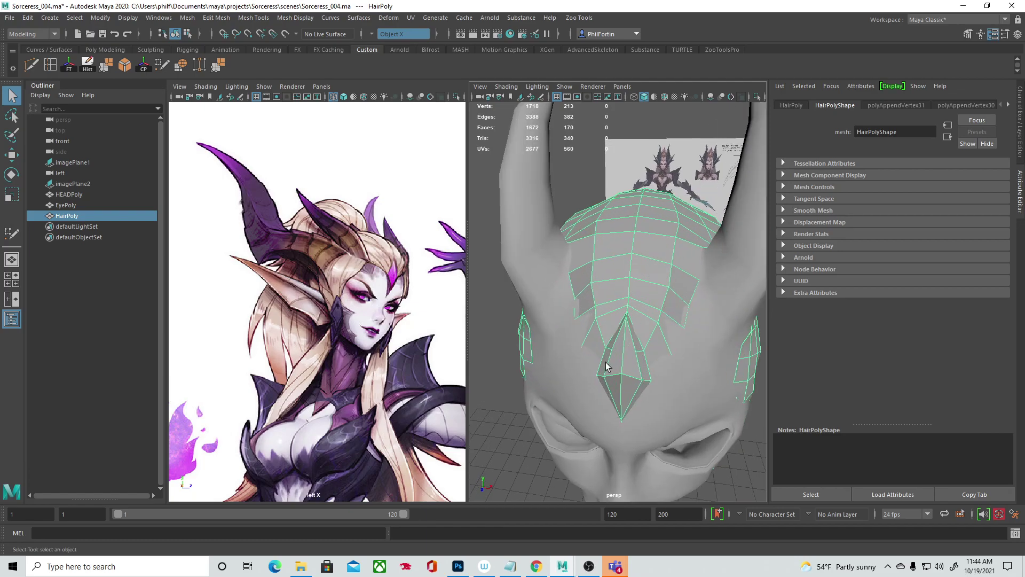
left_click(50, 65)
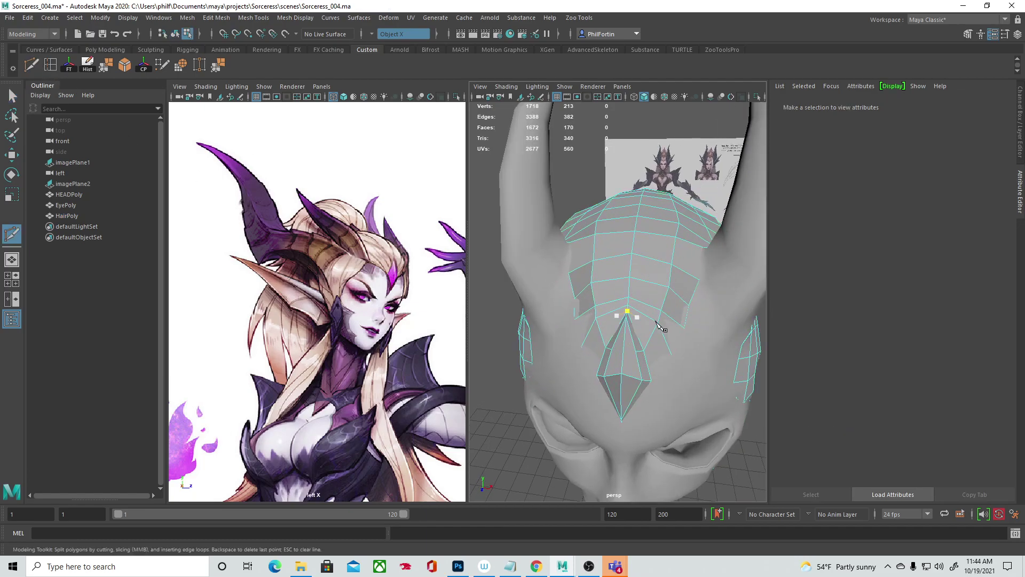
left_click(669, 318, "ctrl")
left_click_drag(657, 356, 570, 350, "alt")
left_click(650, 267, "ctrl")
right_click_drag(570, 351, 581, 351, "alt")
scroll(579, 347, "up", 4)
key("q")
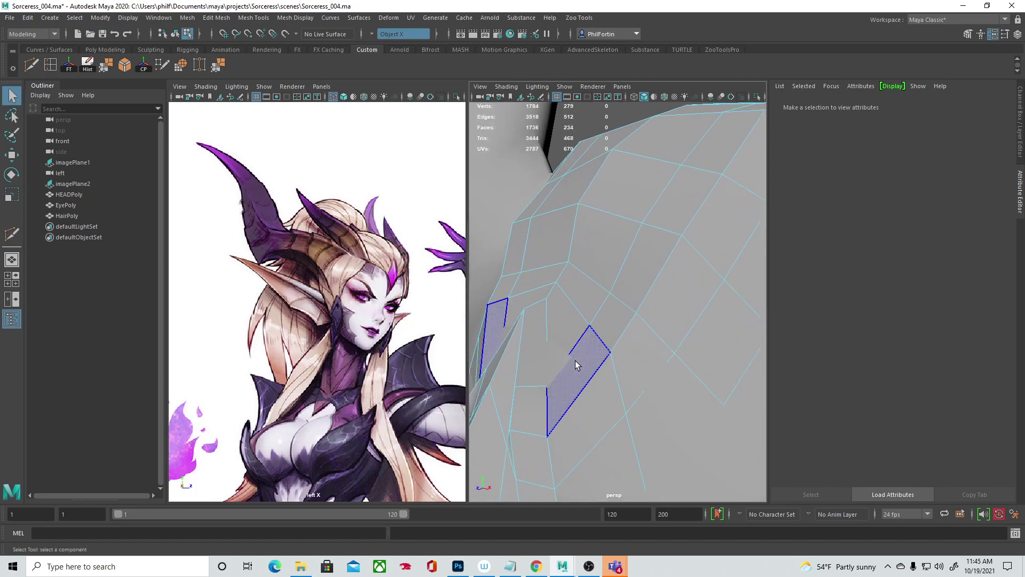
Step: Switch the hair mesh to vertex editing and reposition a vertex beside the forehead point, checking it in wireframe
left_click_drag(575, 360, 600, 360, "alt")
right_click_drag(636, 360, 578, 277)
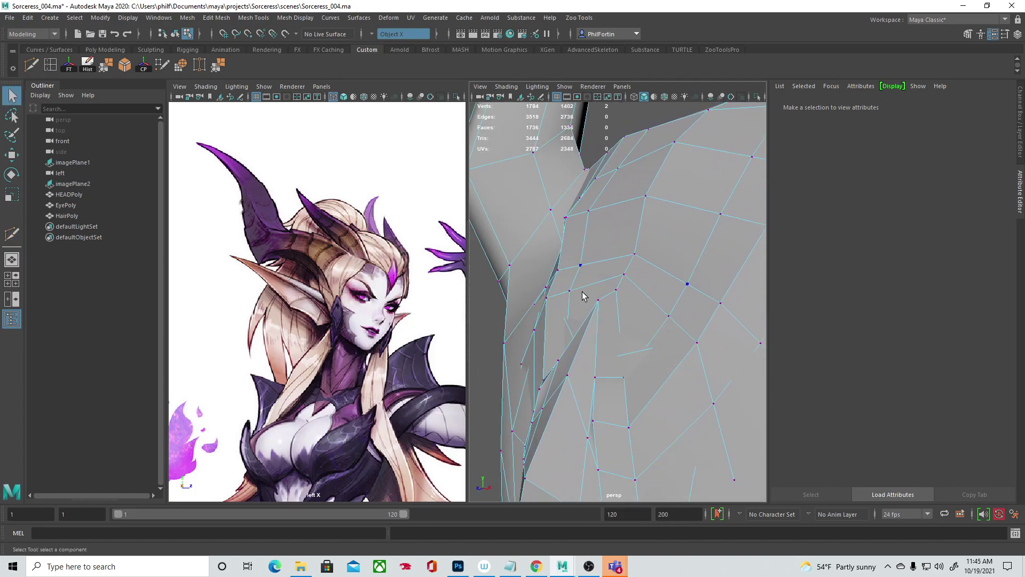
left_click(624, 376)
key("4")
left_click_drag(627, 368, 666, 349, "alt")
left_click(665, 349)
key("5")
key("w")
left_click_drag(684, 397, 609, 326, "alt")
mouse_move(708, 333)
left_mouse_down()
mouse_move(732, 334)
mouse_move(668, 371)
mouse_move(689, 382)
mouse_move(654, 355)
left_mouse_up()
Step: Select the centre vertex above the forehead point, enable soft selection and reshape the surrounding hair surface with it
left_click(599, 267)
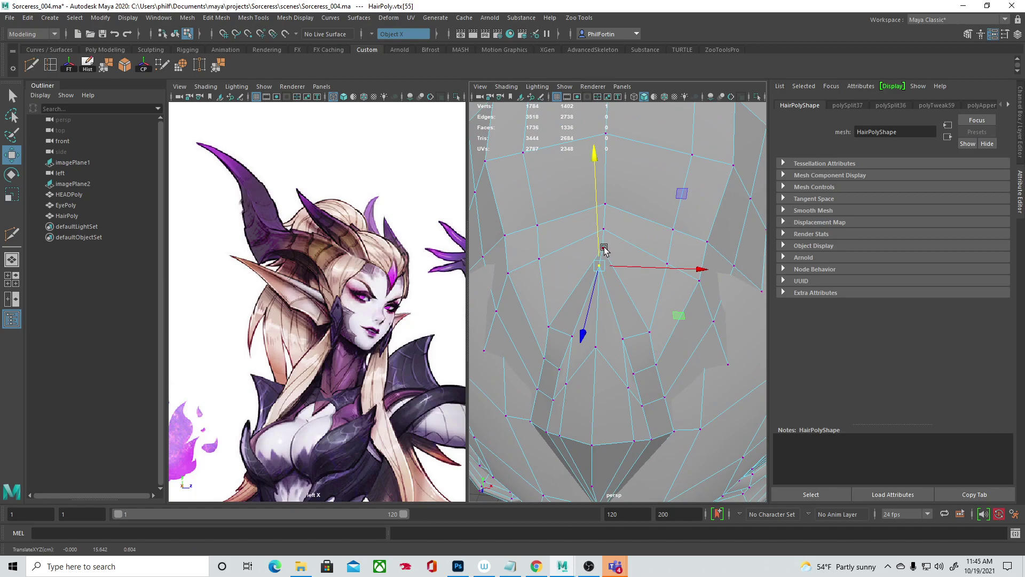
left_click(604, 249)
key("b")
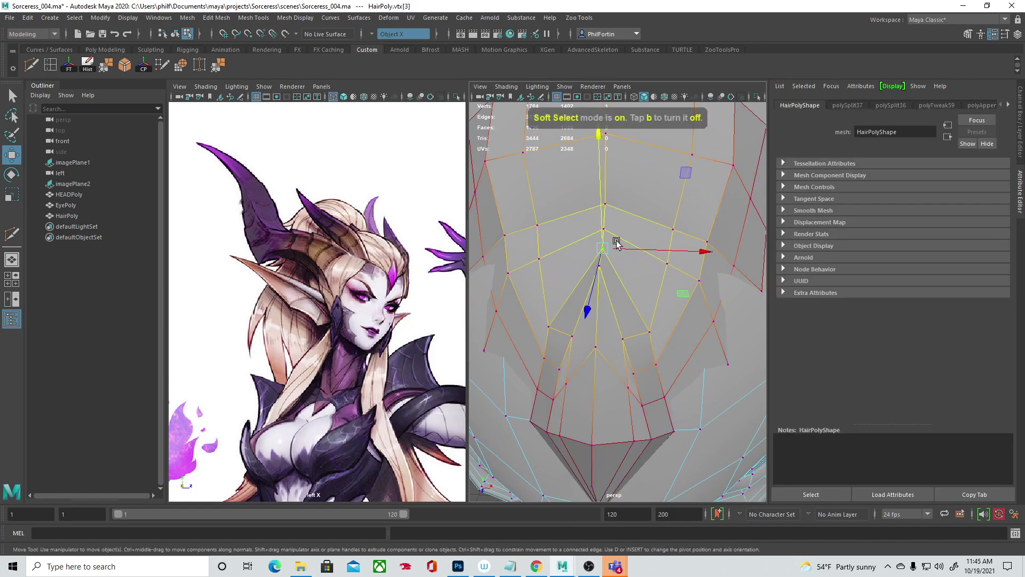
left_click_drag(601, 249, 574, 312)
middle_click_drag(574, 312, 658, 325, "alt")
left_click_drag(723, 218, 709, 210)
mouse_move(667, 320)
left_mouse_down("alt")
mouse_move(782, 299)
mouse_move(660, 327)
left_mouse_up("alt")
left_click_drag(626, 379, 718, 316, "alt")
Step: Try moving a vertex at the front with soft selection, undo the move and disable soft selection
left_click(633, 296)
mouse_move(611, 296)
left_mouse_down()
mouse_move(631, 309)
mouse_move(616, 300)
left_mouse_up()
key("ctrl+z")
key("b")
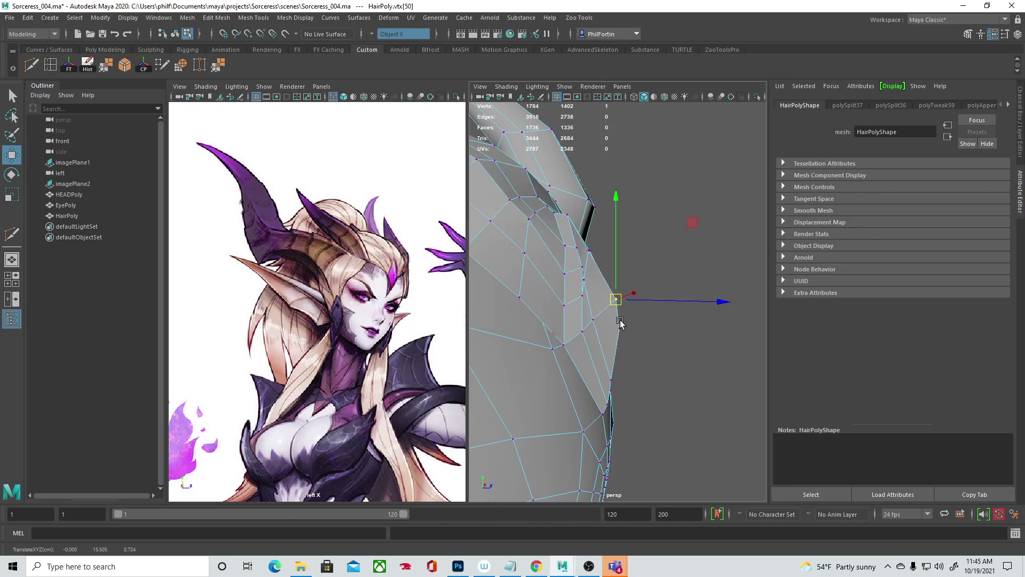
Step: Shift the mirrored vertex pairs along both sides of the forehead point sideways to even out the edge spacing
left_click(621, 328)
left_click_drag(619, 356, 579, 283, "alt")
left_click(606, 243, "shift")
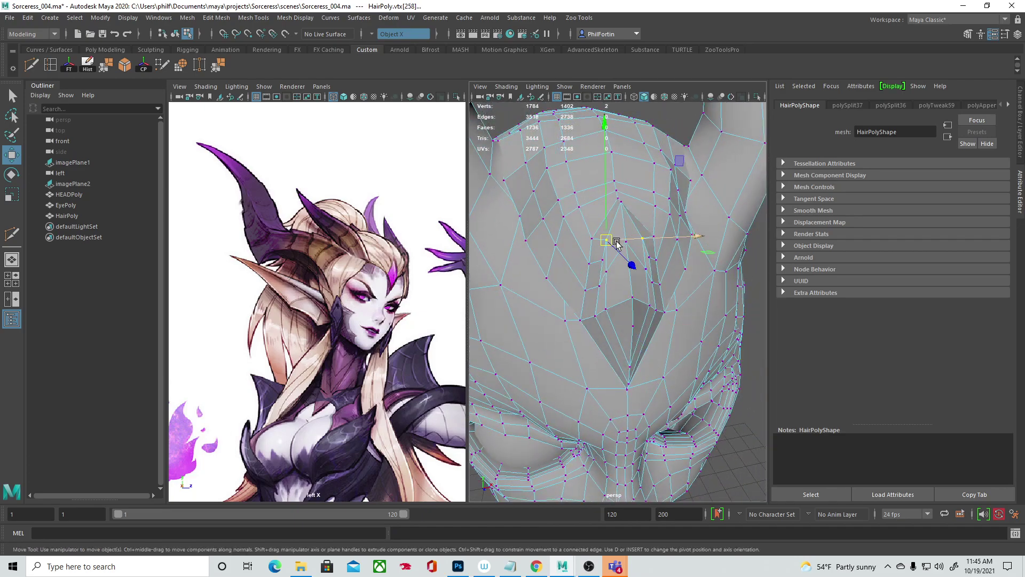
left_click_drag(612, 241, 606, 242)
left_click(588, 260)
left_click_drag(588, 262, 591, 263)
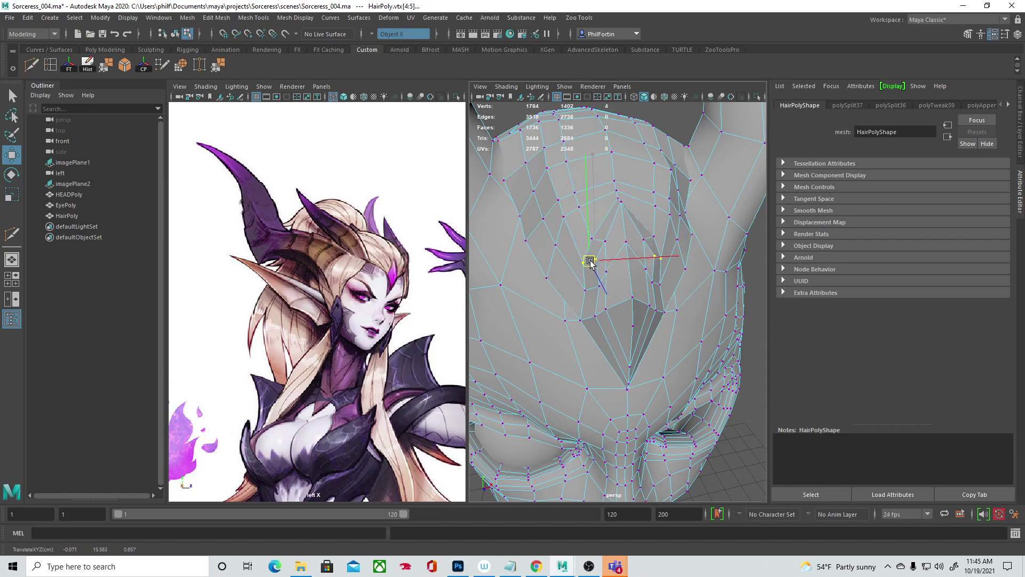
key("q")
left_click(595, 287)
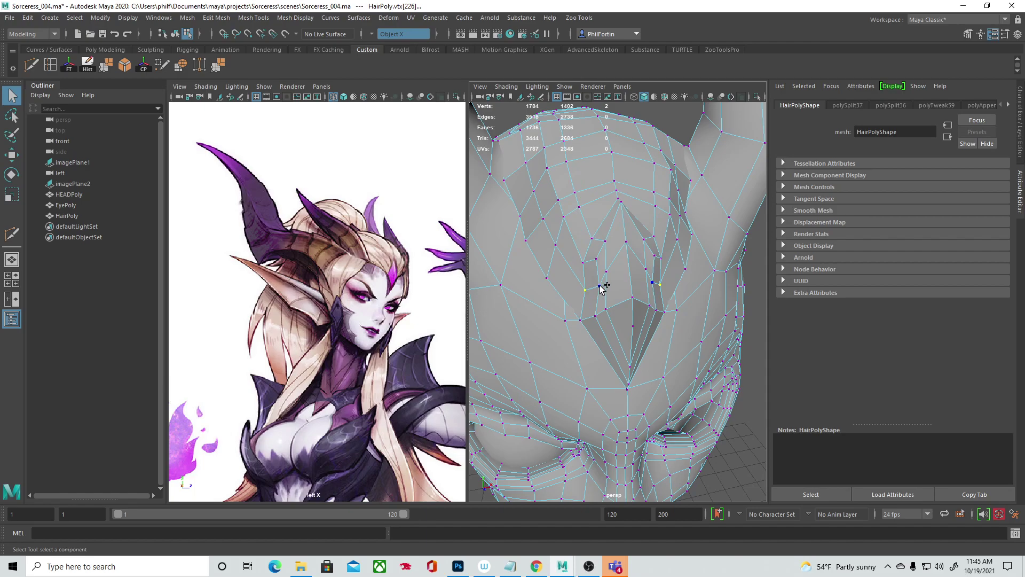
key("w")
left_click_drag(590, 286, 581, 287)
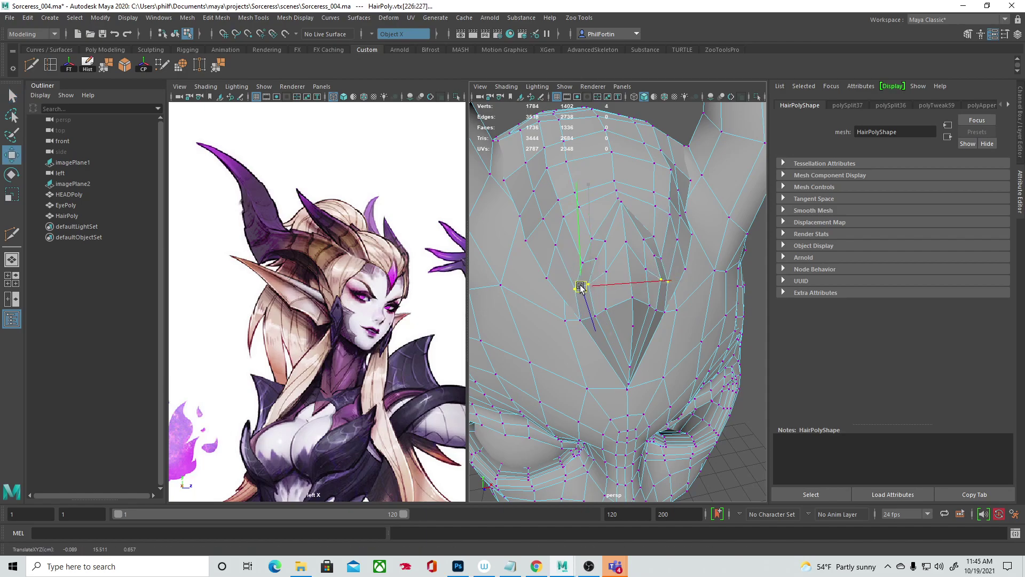
left_click_drag(639, 263, 633, 267, "alt")
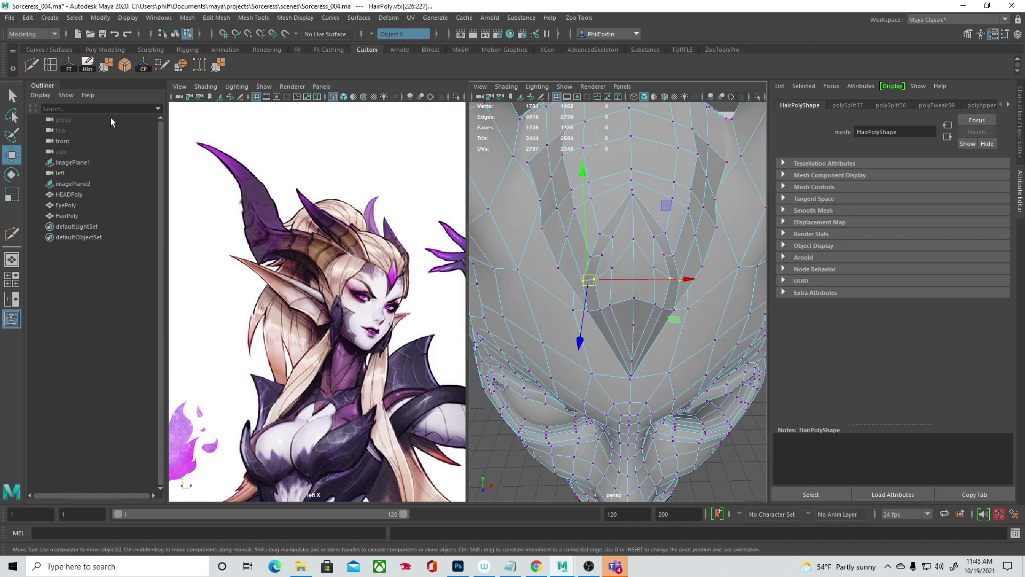
Step: Show wireframe on the shaded view and smooth the hair mesh above the forehead point with the Relax sculpting tool
left_click(151, 50)
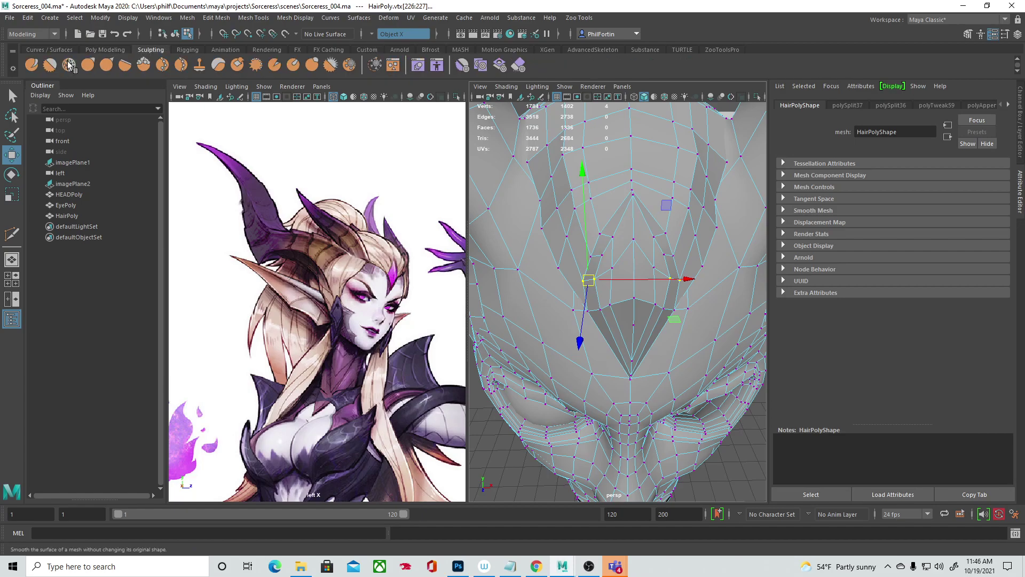
left_click(68, 65)
key("q")
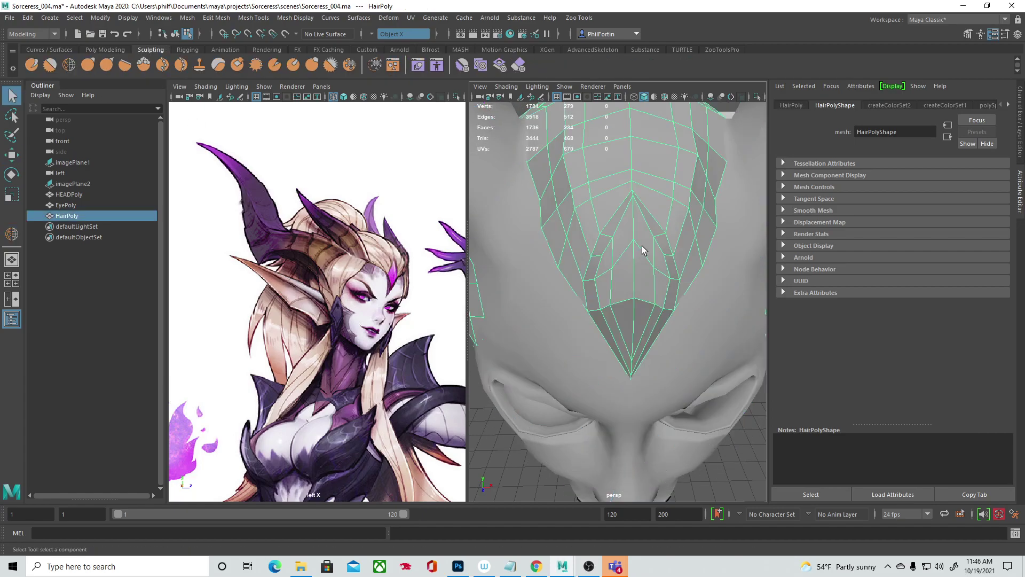
left_click(664, 96)
left_click(69, 65)
mouse_move(625, 258)
left_mouse_down()
mouse_move(615, 260)
mouse_move(635, 267)
mouse_move(630, 253)
left_mouse_up()
mouse_move(630, 252)
left_mouse_down()
mouse_move(623, 265)
mouse_move(634, 217)
left_mouse_up()
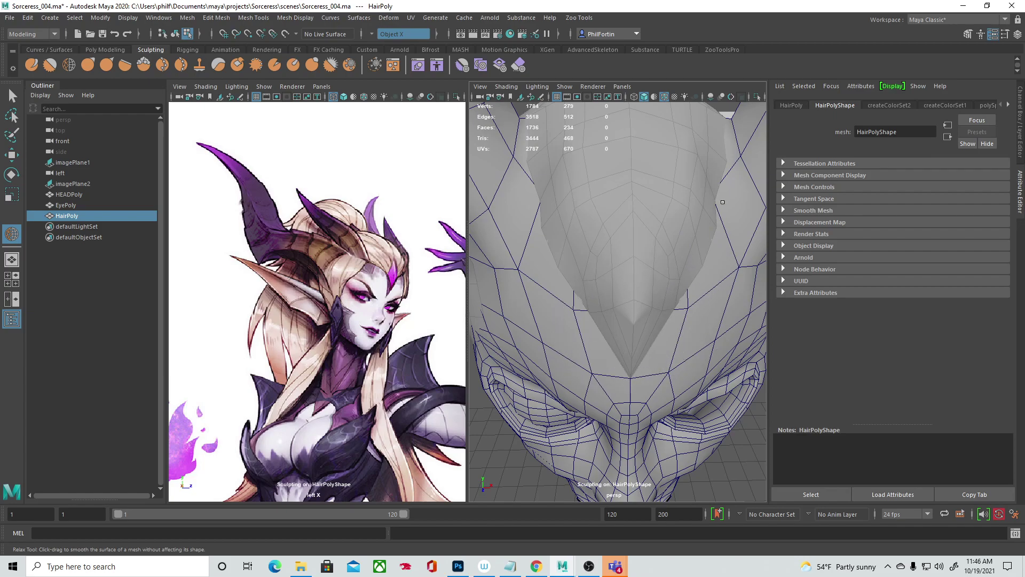
key("q")
Step: Insert an edge loop into the hair mesh around the forehead point with the Multi-Cut tool
left_click_drag(614, 196, 594, 289, "alt")
left_click_drag(645, 260, 631, 285, "alt")
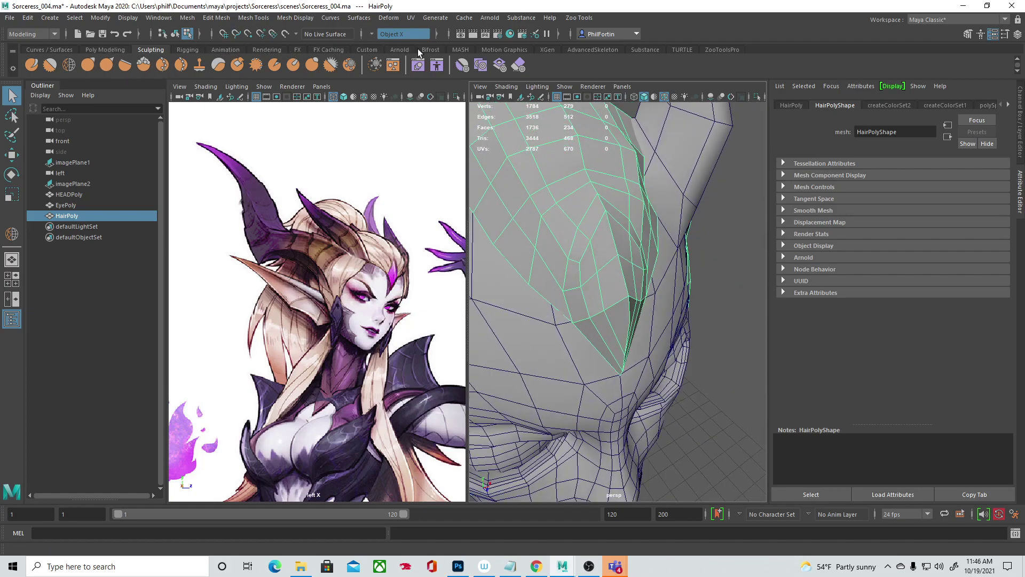
left_click(367, 50)
left_click(31, 65)
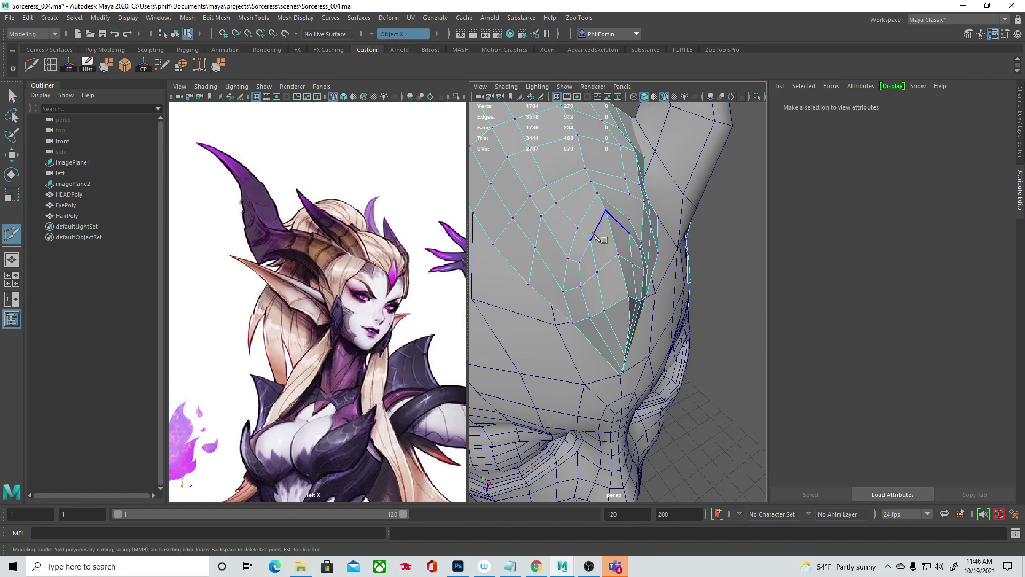
left_click(584, 233, "ctrl")
left_click_drag(588, 250, 604, 272, "alt")
key("q")
Step: Switch the hair mesh to edge editing and move the centre edge above the forehead point upward
right_click_drag(575, 227, 575, 198)
double_click(571, 226)
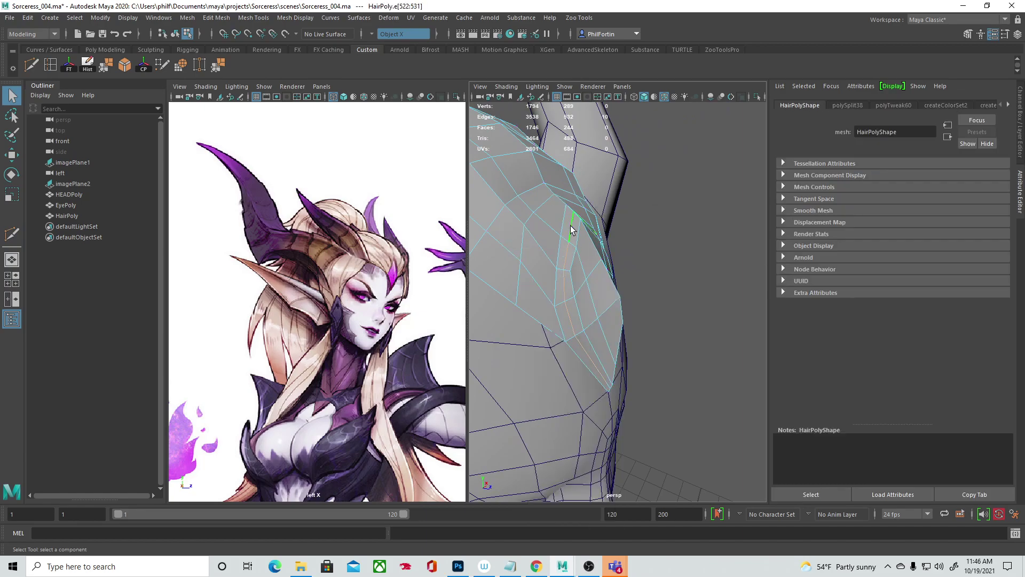
left_click_drag(564, 222, 464, 236, "alt")
mouse_move(699, 278)
left_mouse_down("alt")
mouse_move(597, 279)
mouse_move(670, 243)
mouse_move(708, 272)
left_mouse_up("alt")
left_click_drag(627, 306, 626, 210, "alt")
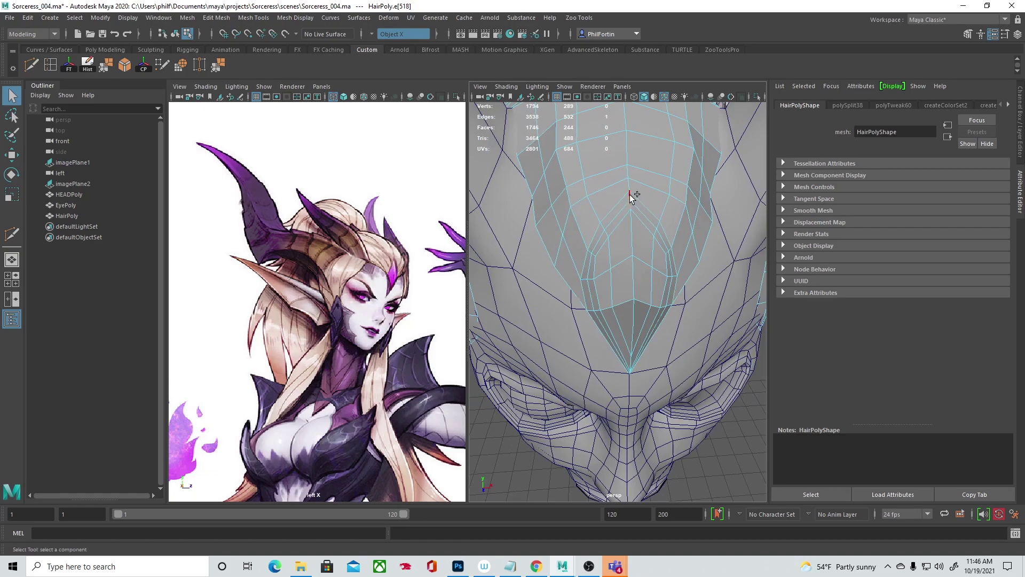
left_click(641, 199)
key("w")
left_click_drag(633, 193, 632, 175)
left_click_drag(618, 224, 663, 213, "alt")
Step: Try to scale the soft-selected edges above the forehead point to about 0.79 in width
key("e")
key("r")
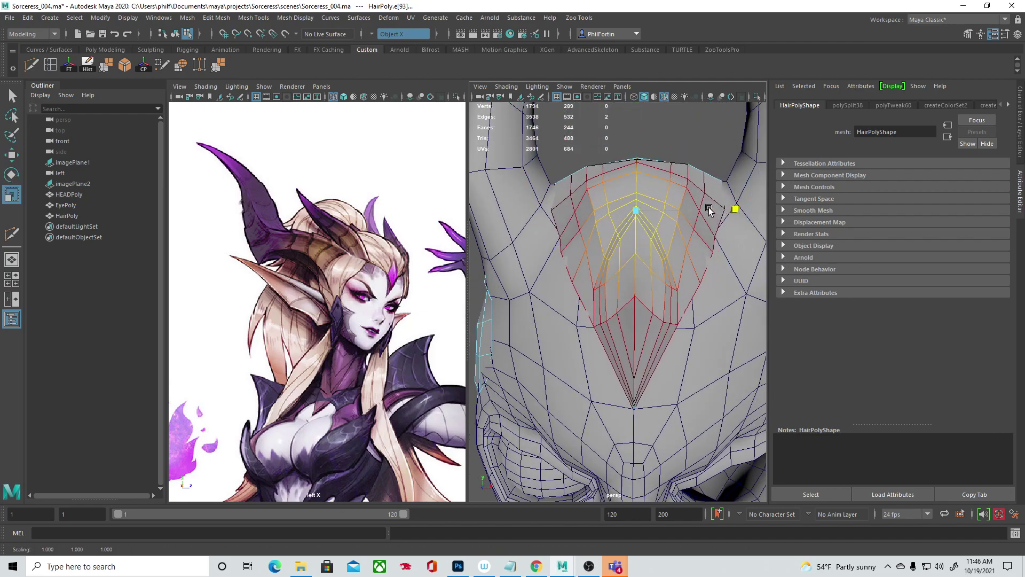
left_click_drag(716, 207, 714, 209)
key("ctrl+z")
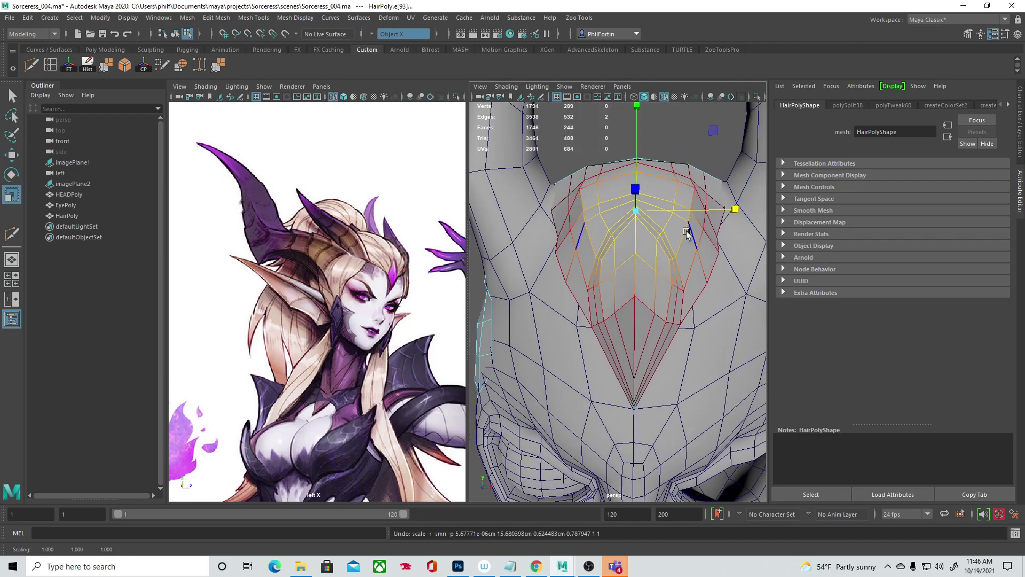
Step: Examine the hair mesh's edge flow around the forehead, sides and horns from several angles
left_click(651, 251)
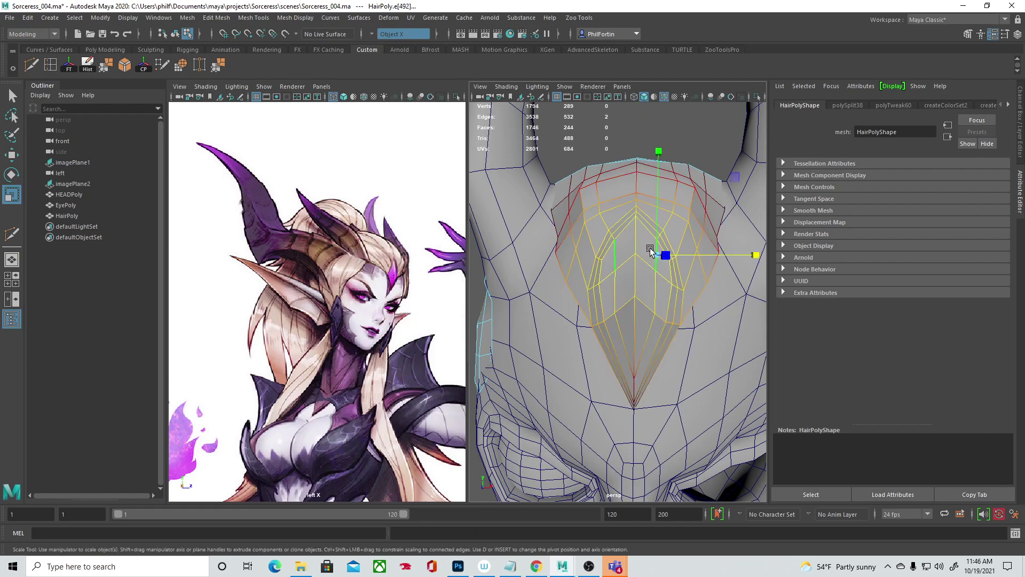
right_click_drag(622, 322, 396, 312, "alt")
key("q")
right_click_drag(609, 283, 650, 265)
left_click(650, 265)
left_click_drag(649, 350, 608, 342, "alt")
right_click_drag(609, 341, 644, 347, "alt")
mouse_move(645, 347)
left_mouse_down("alt")
mouse_move(678, 346)
mouse_move(659, 353)
mouse_move(689, 350)
mouse_move(660, 348)
mouse_move(698, 361)
mouse_move(640, 347)
left_mouse_up("alt")
left_click_drag(619, 281, 584, 282, "alt")
right_click_drag(584, 282, 661, 272, "alt")
middle_click_drag(662, 273, 661, 254, "alt")
left_click_drag(661, 254, 623, 283, "alt")
right_click_drag(639, 302, 636, 262)
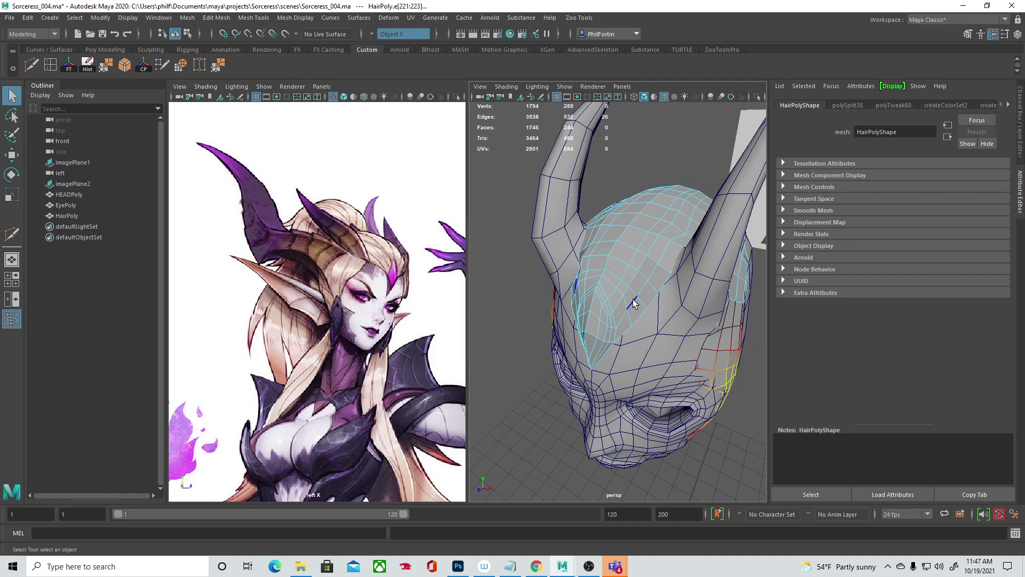
Step: Reduce the soft selection falloff and raise the edge row running from the forehead back between the horns
left_click(636, 280)
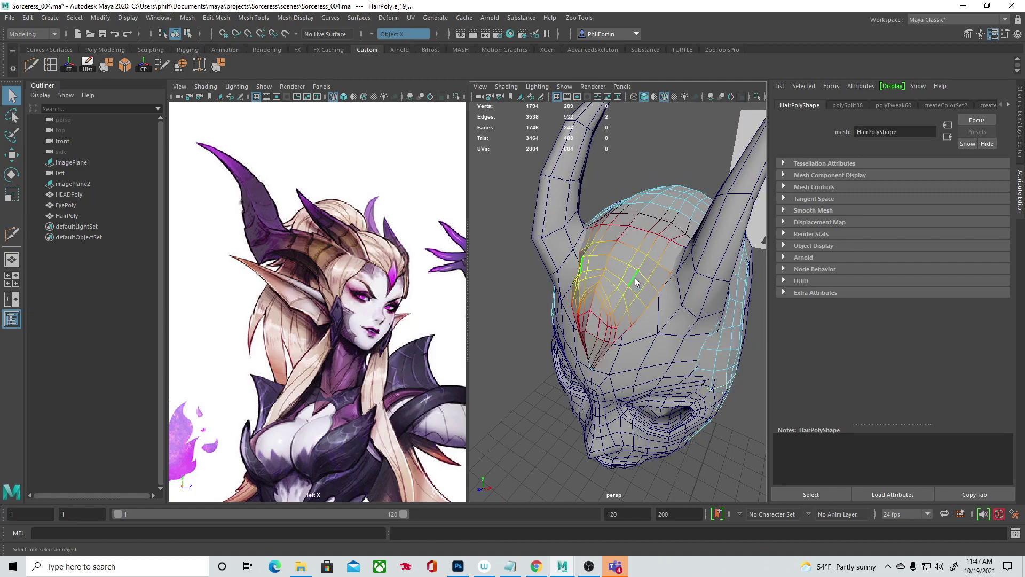
left_click_drag(674, 272, 650, 270)
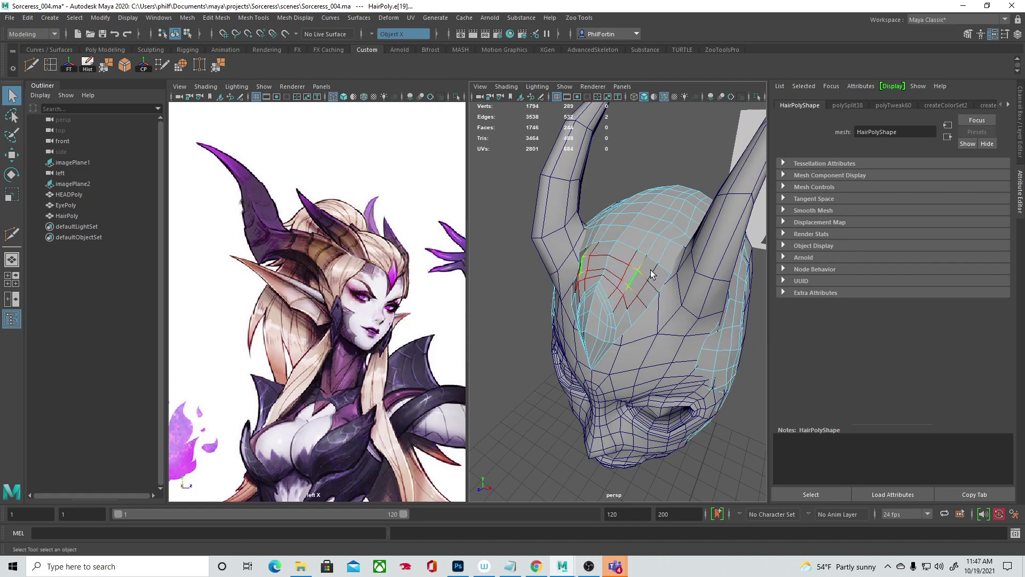
mouse_move(667, 239)
left_mouse_down("alt")
mouse_move(652, 249)
mouse_move(668, 253)
left_mouse_up("alt")
left_click(684, 221, "shift")
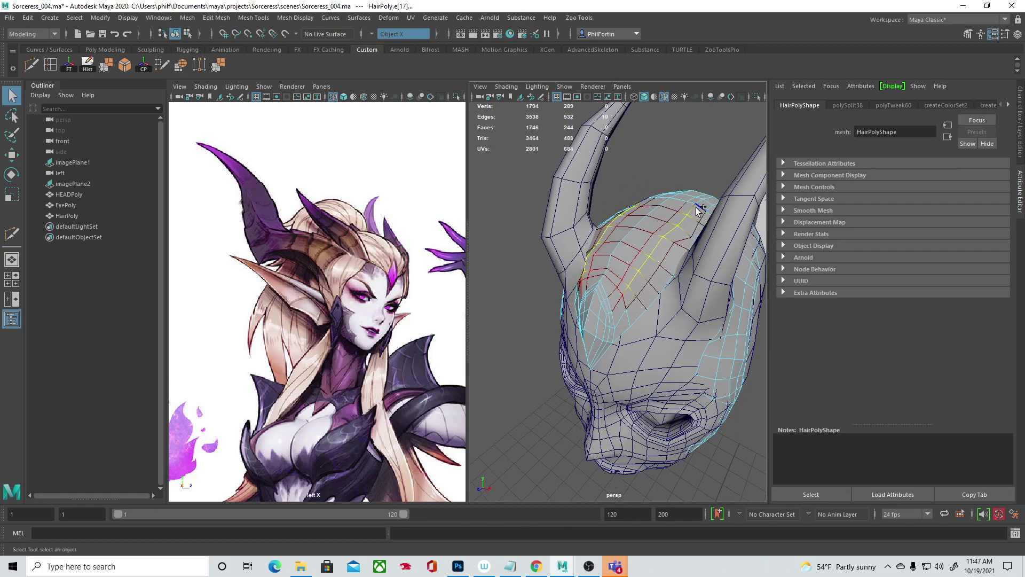
key("w")
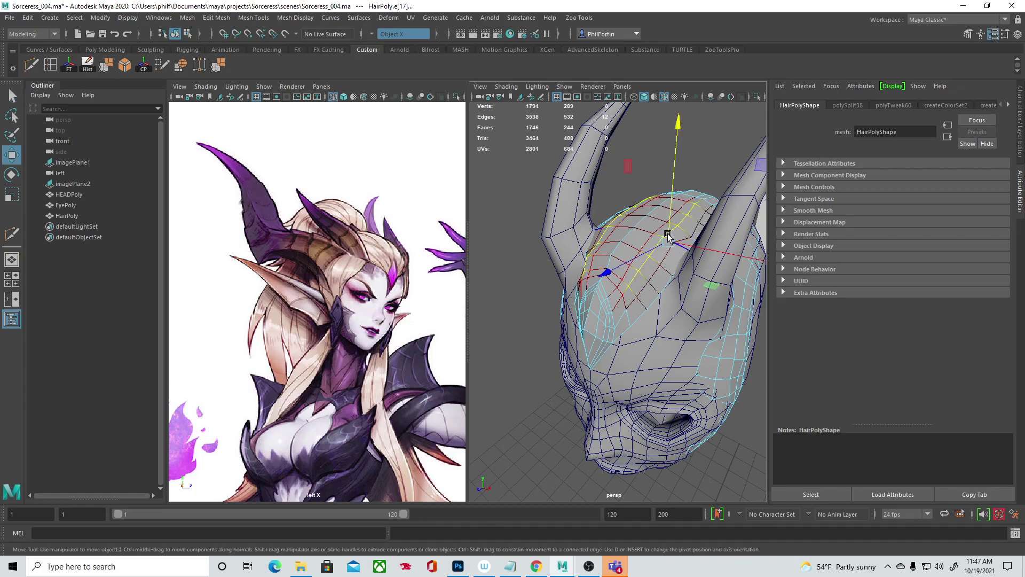
left_click_drag(669, 216, 669, 213)
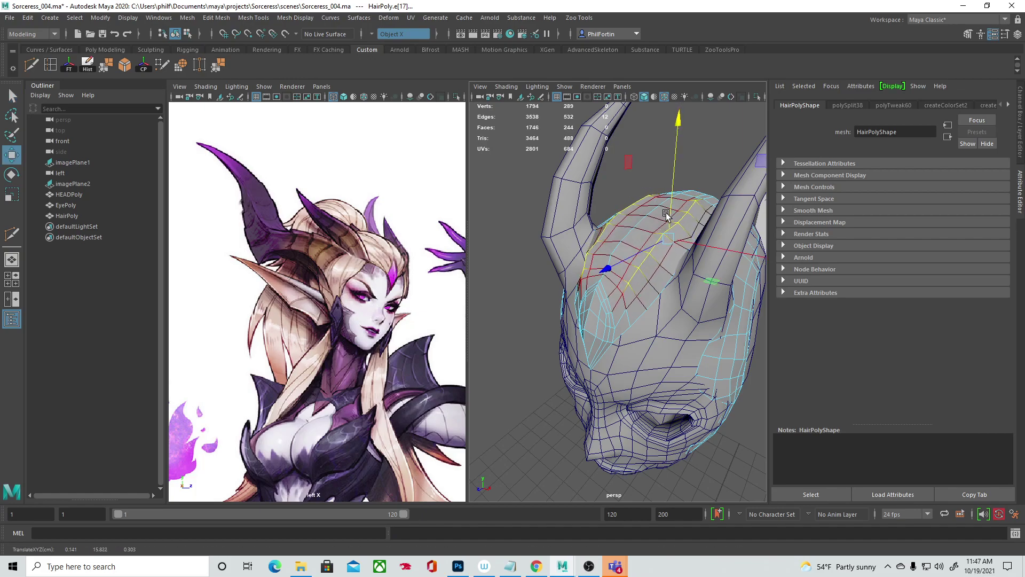
key("q")
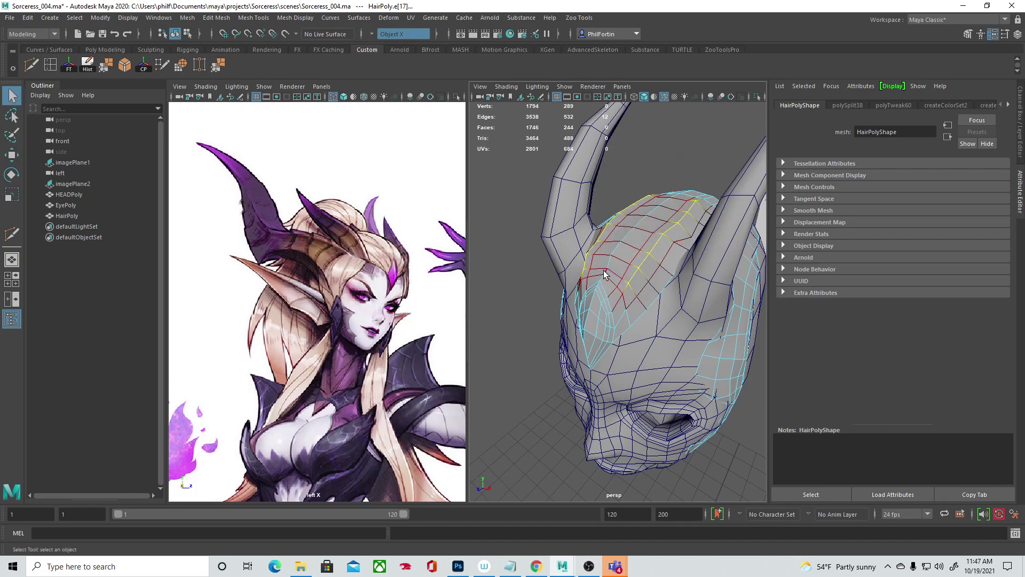
Step: Select the edge row nearer the hair mesh's centre line and adjust its position between the horns
left_click(616, 248)
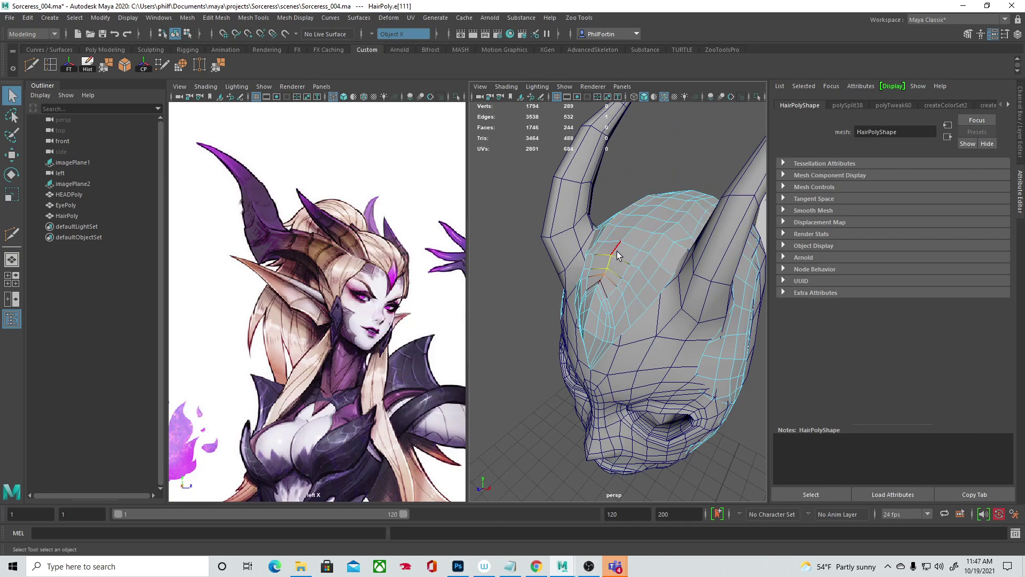
left_click(634, 229, "shift")
key("w")
left_click_drag(623, 226, 712, 236)
left_click(649, 211)
Step: Select a run of consecutive edges on the hair surface and nudge them with the Move tool
left_click_drag(548, 300, 561, 253, "alt")
left_click(561, 245)
key("q")
left_click(562, 262, "shift")
left_click(566, 275, "shift")
left_click(570, 291, "shift")
key("w")
mouse_move(634, 255)
left_mouse_down()
mouse_move(623, 256)
mouse_move(633, 255)
left_mouse_up()
Step: Readjust the soft selection falloff and move the hair edges beside the horn base outward on both sides
key("b")
left_click_drag(556, 266, 532, 268)
key("q")
left_click(531, 268)
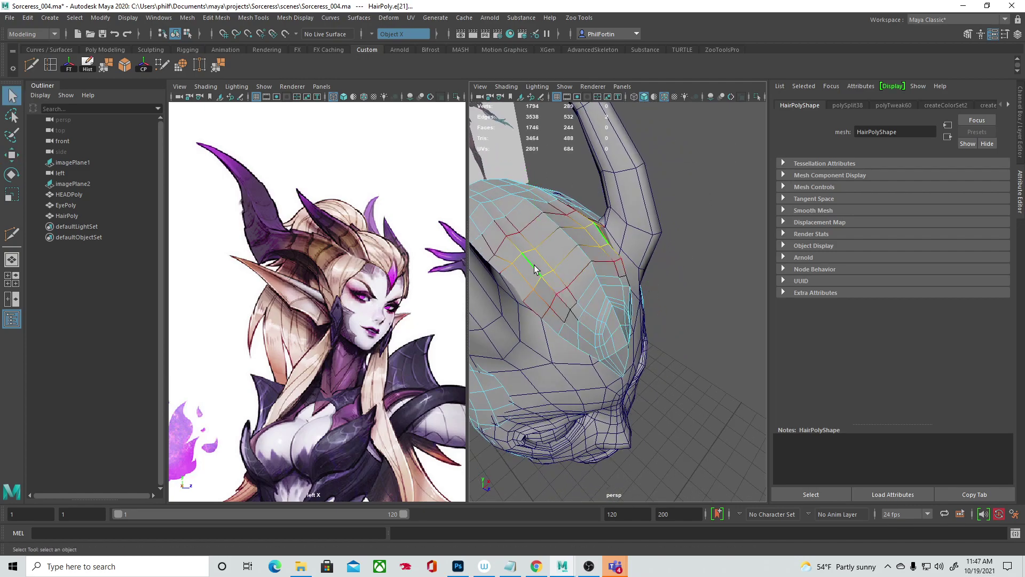
key("w")
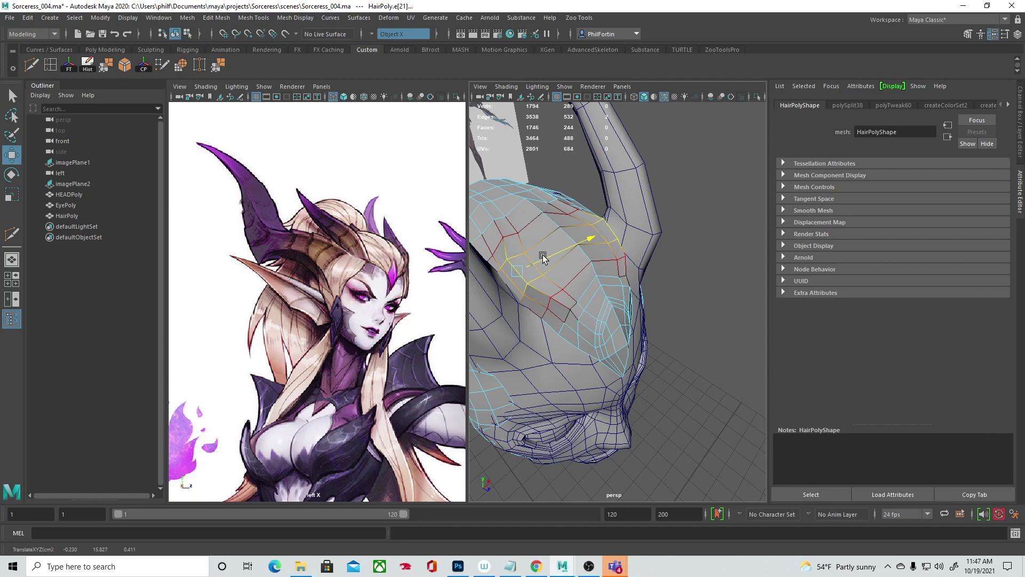
left_click(500, 228)
left_click_drag(554, 208, 542, 211)
Step: Select two adjoining edges on the upper back of the hair mesh and reposition them with soft selection
left_click_drag(483, 248, 514, 251, "alt")
middle_click_drag(514, 251, 630, 280, "alt")
left_click_drag(630, 282, 652, 290, "alt")
left_click(645, 276)
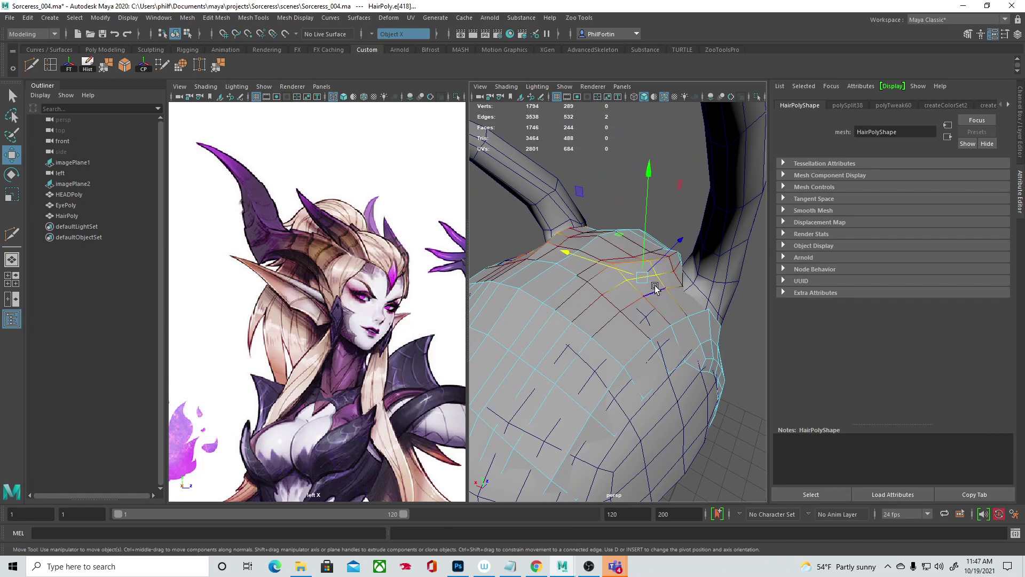
left_click(614, 286)
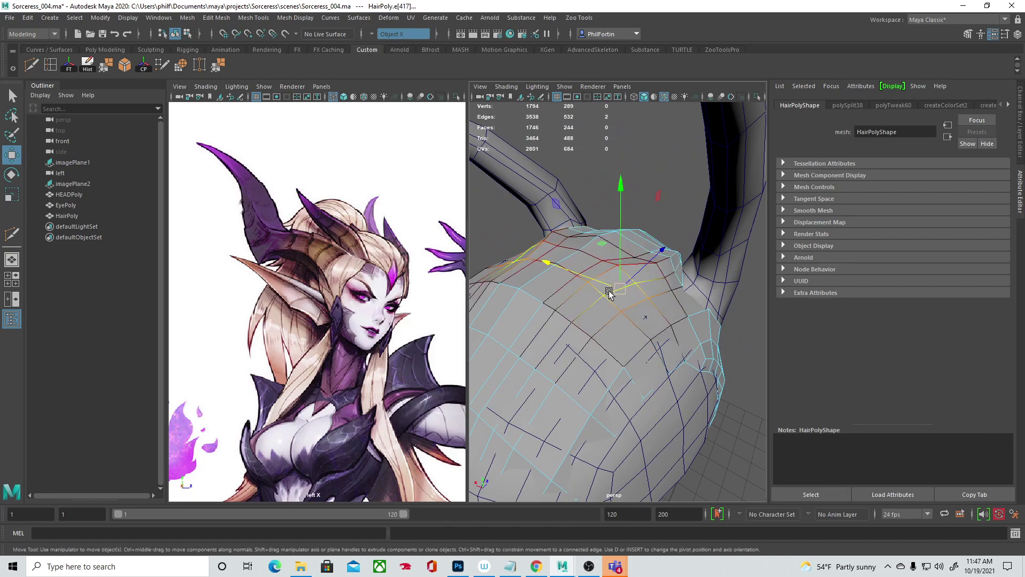
left_click(587, 291, "shift")
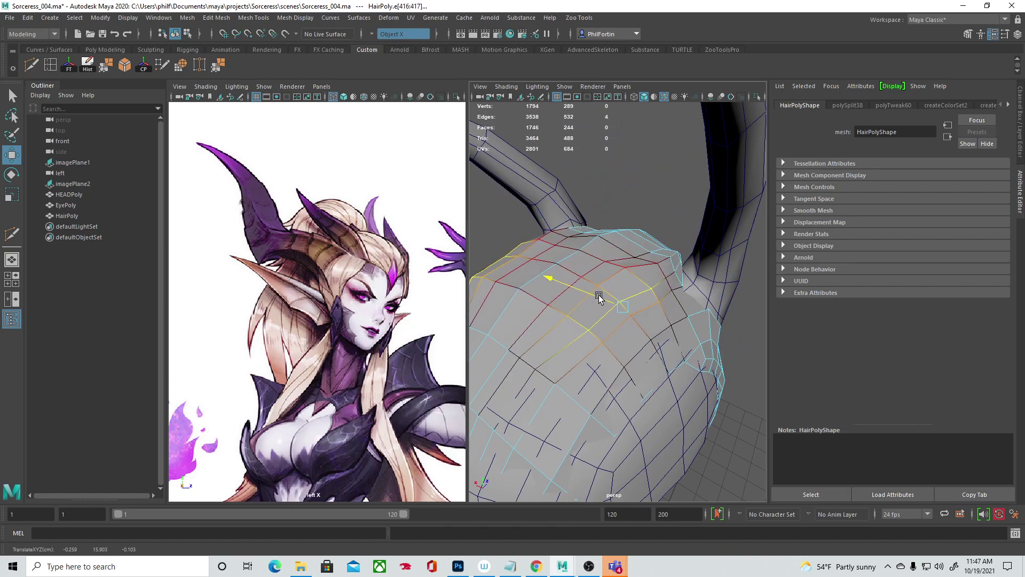
left_click_drag(598, 295, 687, 297, "alt")
Step: Return HairPoly to object mode and even out its front surface with the Relax sculpting tool
right_click_drag(669, 292, 687, 262)
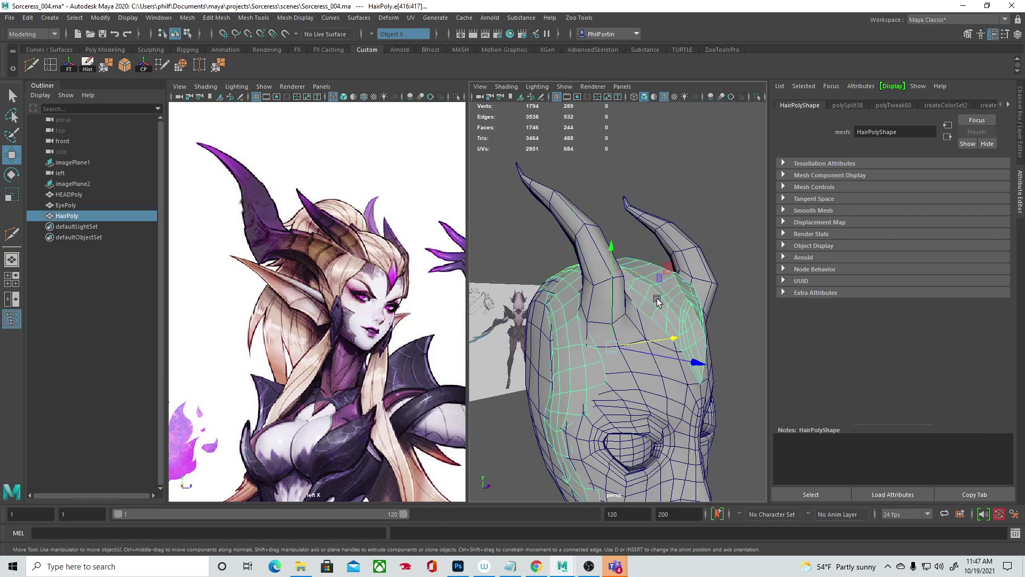
left_click_drag(663, 317, 644, 340, "alt")
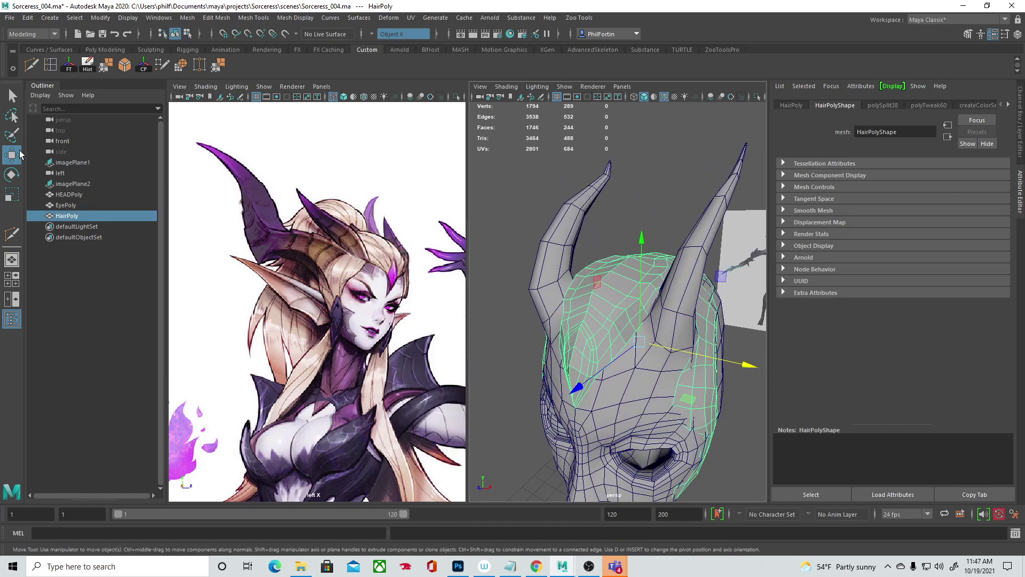
left_click(97, 49)
left_click(144, 49)
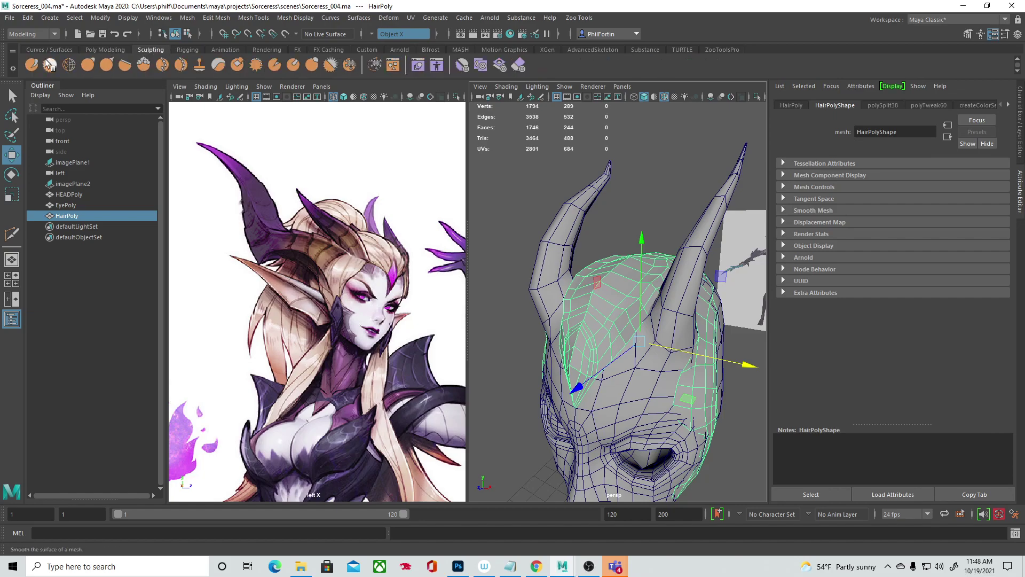
left_click(69, 64)
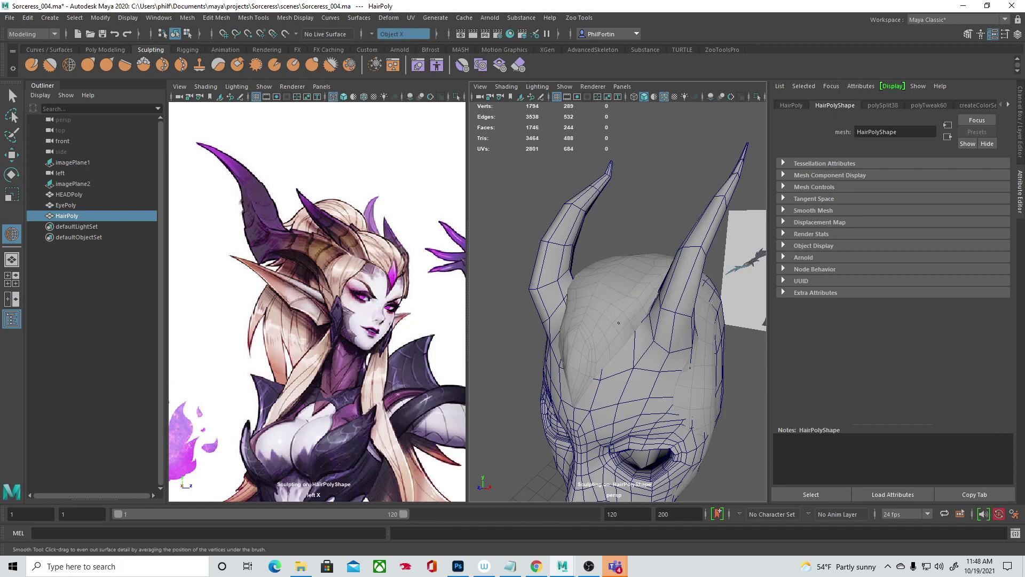
mouse_move(626, 301)
left_mouse_down("alt")
mouse_move(614, 270)
mouse_move(592, 281)
mouse_move(633, 279)
mouse_move(627, 252)
mouse_move(648, 284)
left_mouse_up("alt")
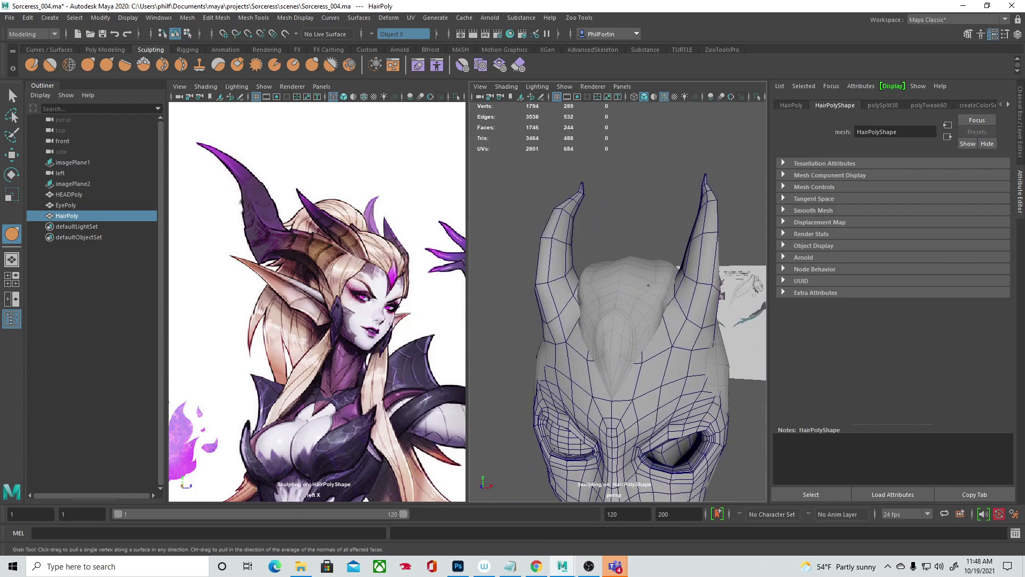
Step: Relax the hair surface between the horns once more, then leave the sculpting tool and deselect the mesh
key("shift")
left_click(69, 65)
left_click_drag(619, 290, 600, 251, "alt")
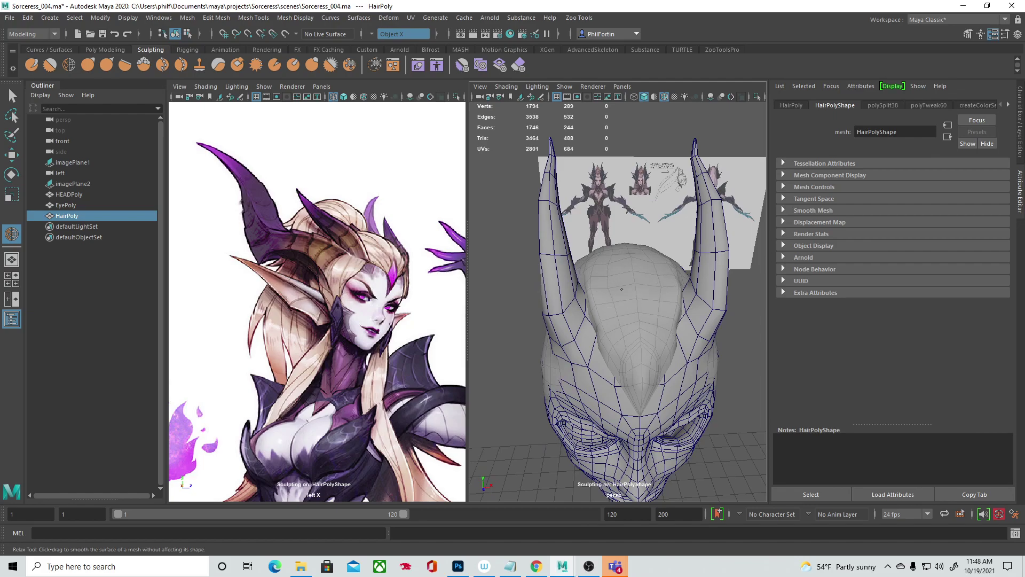
left_click_drag(639, 319, 670, 313, "alt")
middle_click_drag(671, 313, 668, 278, "alt")
mouse_move(630, 299)
left_mouse_down("alt")
mouse_move(672, 319)
mouse_move(652, 303)
mouse_move(673, 303)
left_mouse_up("alt")
key("q")
right_click(687, 268)
left_click(757, 382)
left_click_drag(757, 383, 701, 394, "alt")
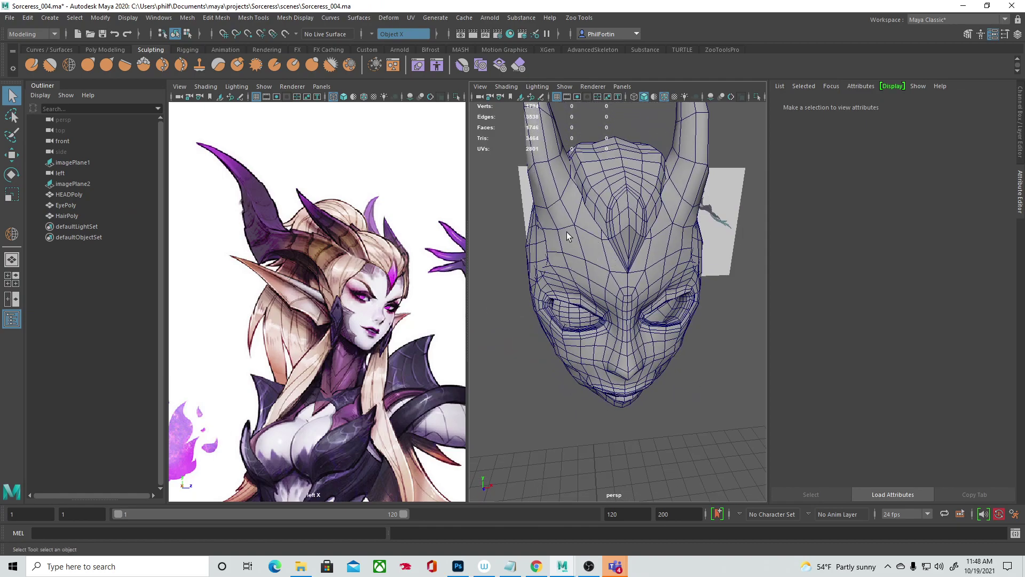
Step: Turn off soft selection and move a mirrored vertex pair in the middle of the hair's front peak towards the centre line
right_click_drag(567, 232, 607, 229, "alt")
middle_click_drag(608, 228, 599, 293, "alt")
left_click_drag(599, 294, 637, 252, "alt")
right_click(645, 271)
right_click_drag(645, 274, 595, 271)
left_click(636, 291)
left_click(648, 280)
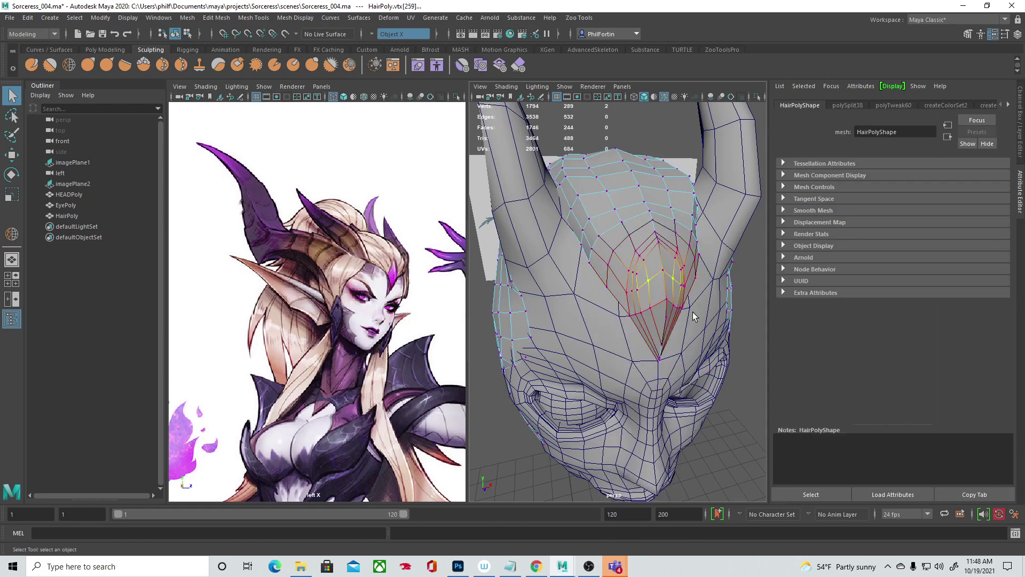
key("b")
key("f")
key("w")
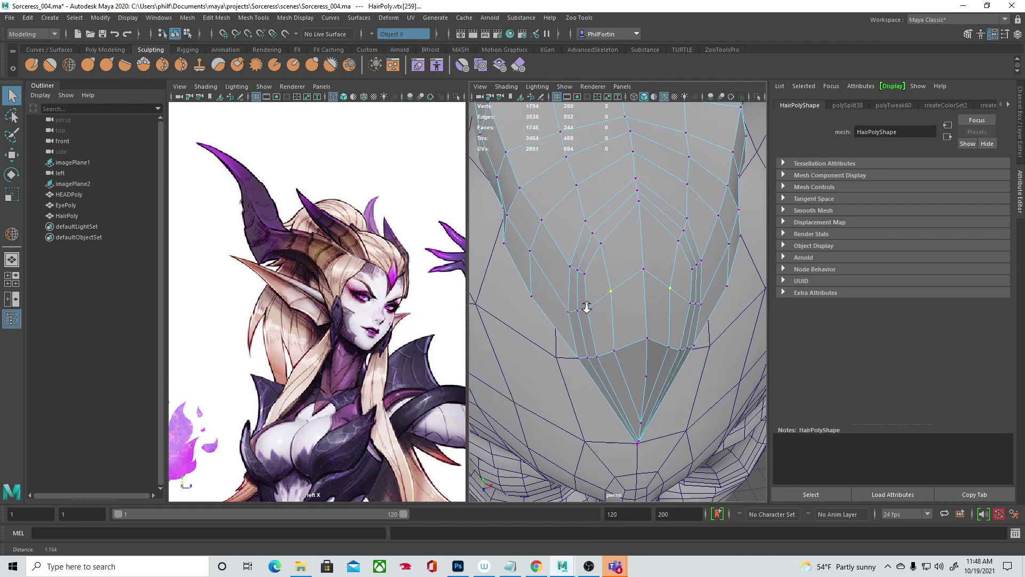
left_click_drag(638, 289, 646, 289)
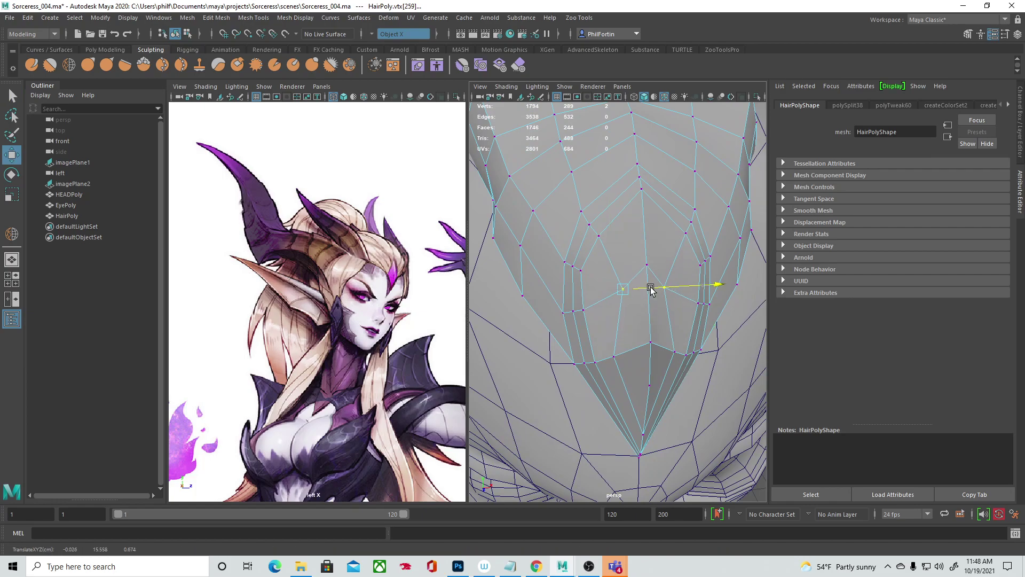
Step: Move the mirrored vertices at the upper edge of the front hair peak inward towards the centre line
left_click(597, 234)
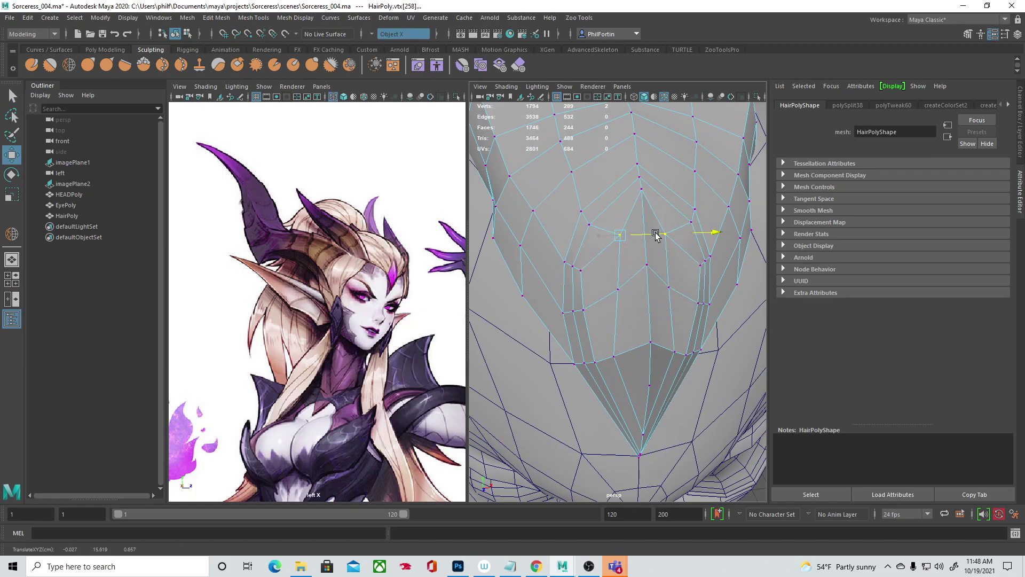
left_click(590, 224)
left_click_drag(657, 221, 676, 222)
left_click(581, 271)
left_click_drag(634, 269, 648, 268)
Step: Space out the mirrored vertices along the lower rows of the front hair peak by sliding them sideways
left_click(581, 310)
left_click_drag(628, 307, 637, 306)
left_click(596, 361)
left_click_drag(640, 358, 629, 359)
left_click(585, 365)
left_click(573, 311)
left_click_drag(607, 309, 616, 308)
Step: Slide the vertex pair on the peak's middle side loop closer to its inner neighbours
key("q")
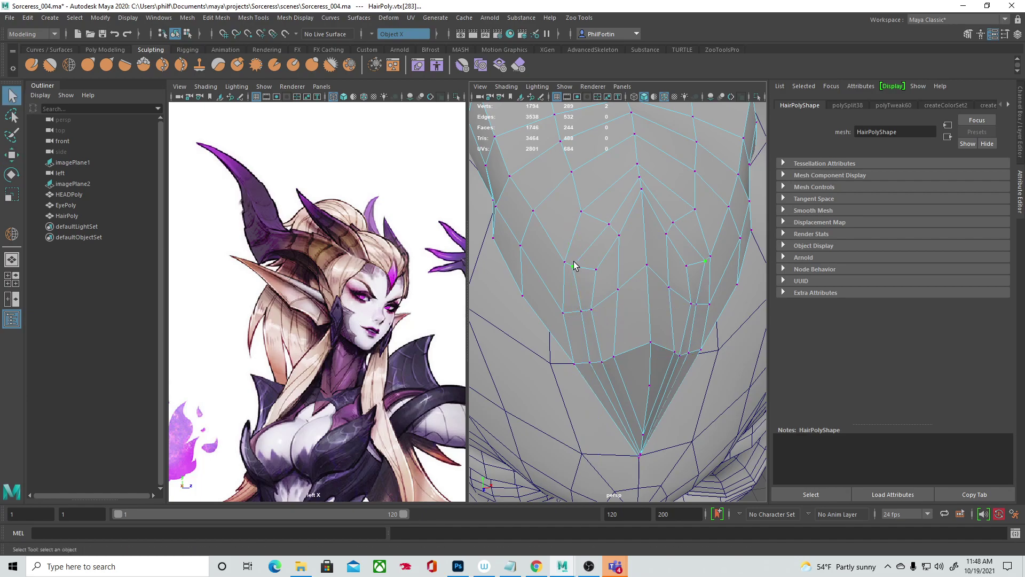
key("w")
left_click_drag(609, 268, 620, 268)
key("q")
mouse_move(679, 257)
left_mouse_down("alt")
mouse_move(654, 250)
mouse_move(668, 247)
left_mouse_up("alt")
Step: Nudge the two vertex pairs at the top of the peak and shift its mid-row pair slightly outward
left_click(623, 230)
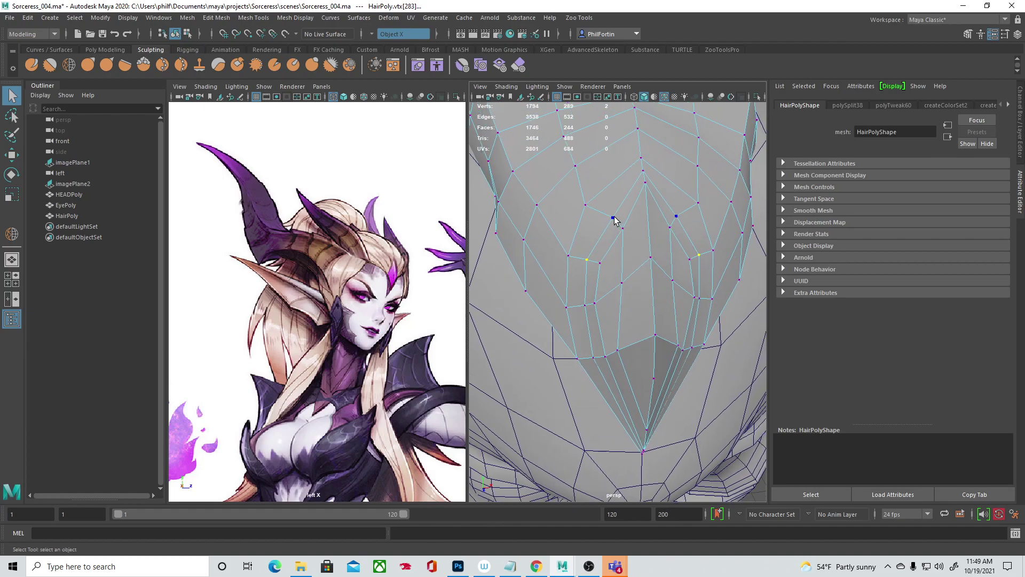
left_click(622, 228, "shift")
key("w")
left_click_drag(677, 221, 676, 219)
key("q")
key("w")
left_click_drag(657, 281, 649, 279)
left_click_drag(639, 297, 676, 302, "alt")
scroll(683, 302, "down", 10)
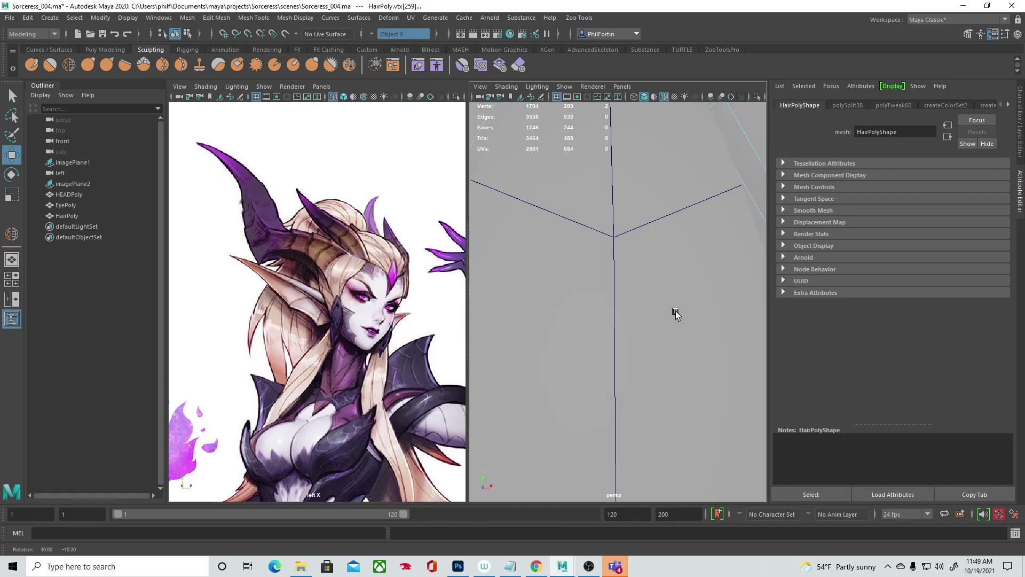
Step: Move the mirrored vertices at the widest row above the forehead point inward to narrow the hair peak
right_click_drag(567, 305, 652, 305, "alt")
left_click_drag(619, 320, 666, 331, "alt")
left_click(723, 373)
left_click_drag(727, 370, 641, 392, "alt")
scroll(613, 371, "up", 5)
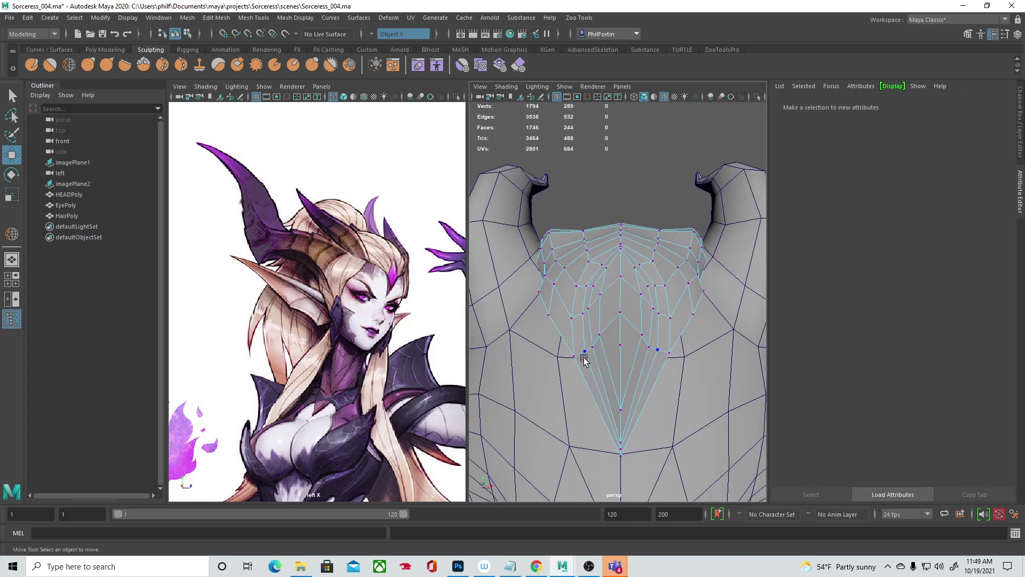
left_click(582, 348)
left_click_drag(621, 351, 630, 352)
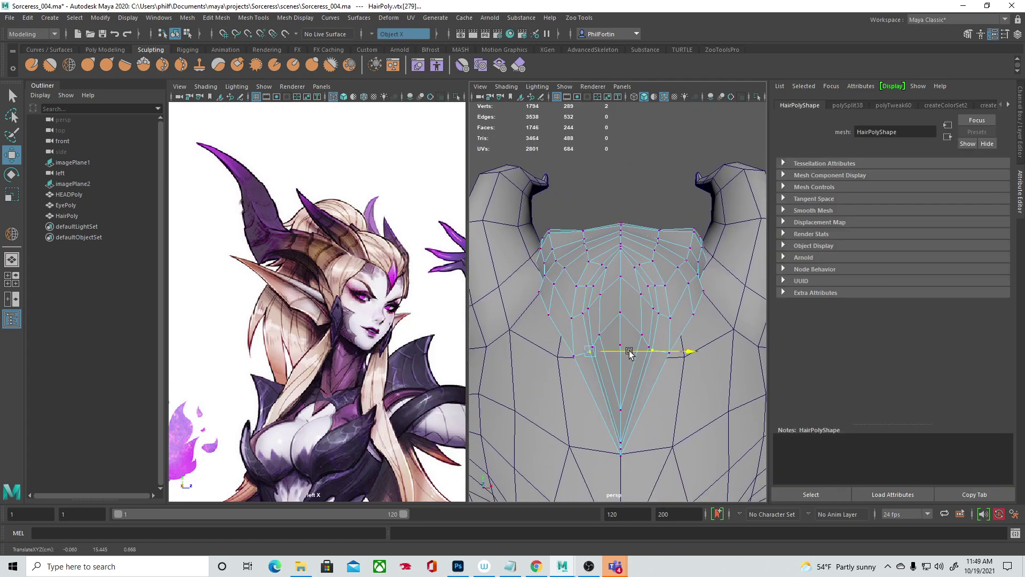
left_click(575, 355)
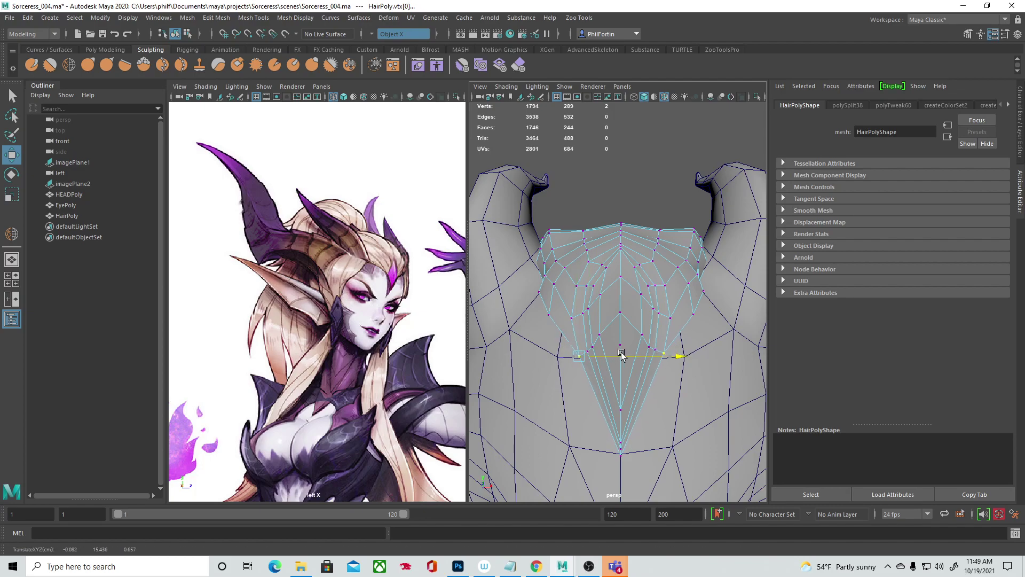
Step: Reposition the mirrored vertices along the outer side loops of the front hair to even their spacing
key("q")
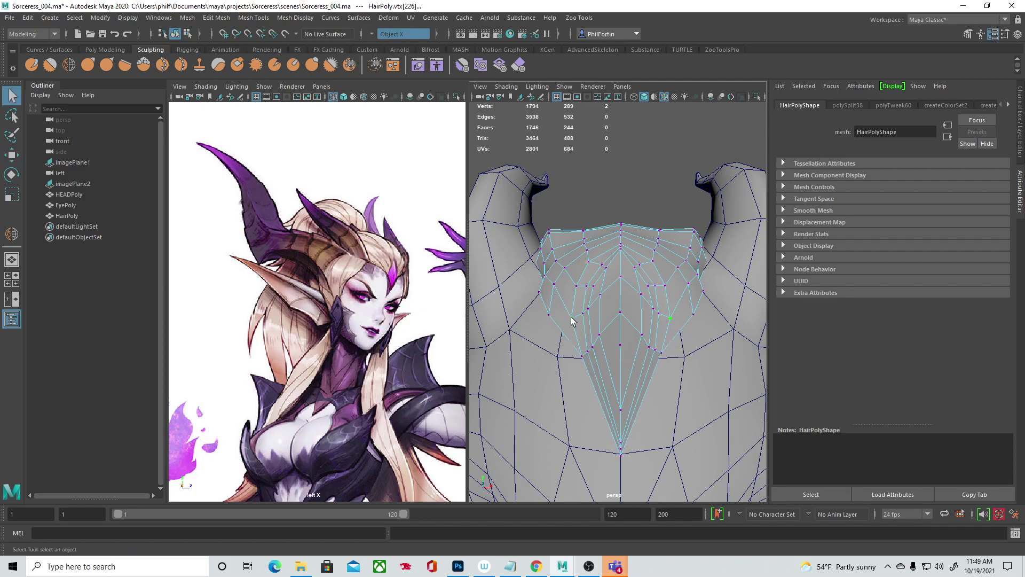
key("w")
left_click_drag(613, 317, 556, 297)
key("q")
key("w")
key("q")
left_click(589, 263)
key("w")
key("q")
Step: Pull the centre-line vertices of the front hair peak forward to give it a raised ridge
left_click(614, 284)
key("w")
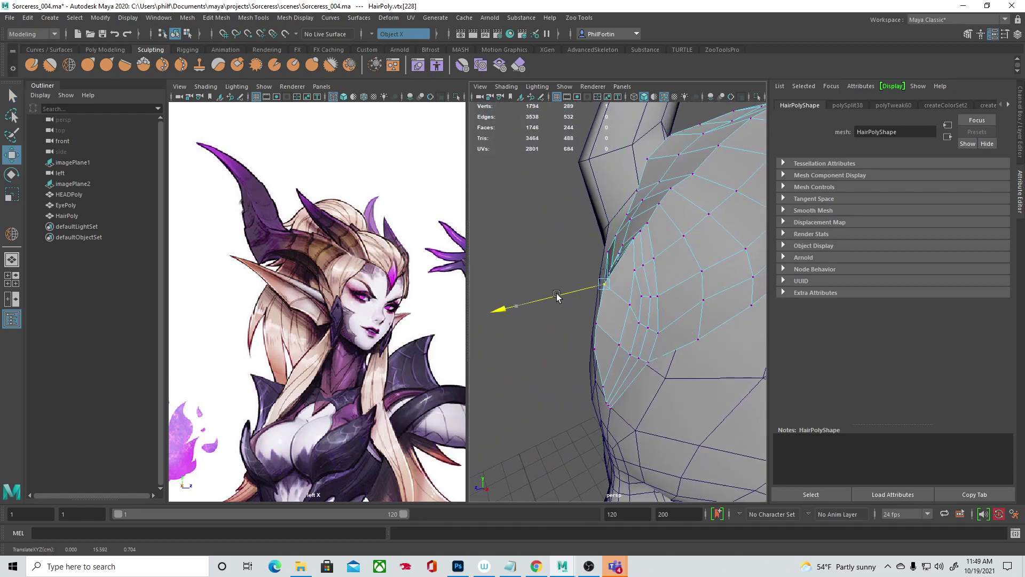
left_click(590, 326)
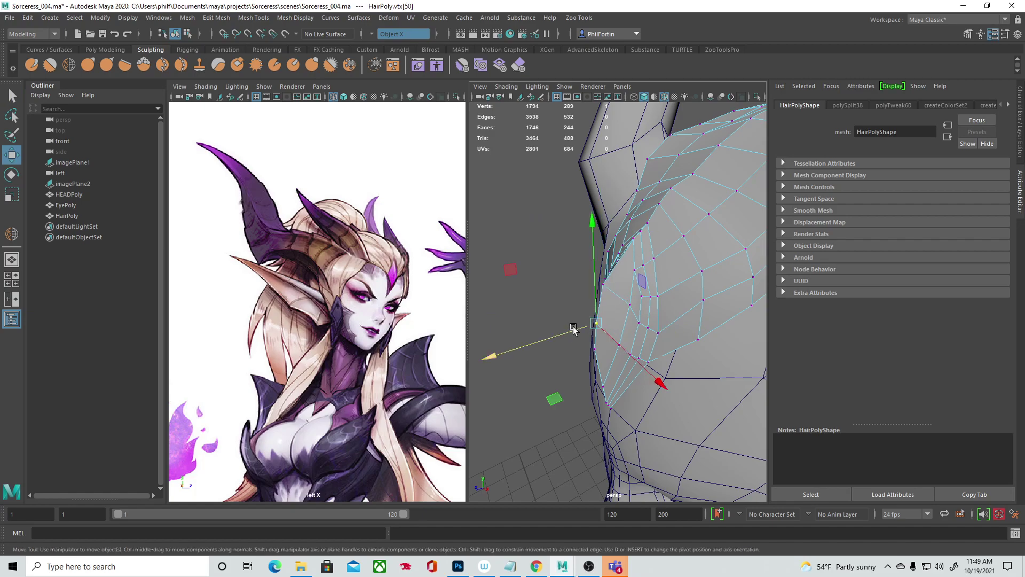
left_click_drag(567, 331, 643, 305, "alt")
left_click(637, 277, "shift")
left_click_drag(657, 339, 593, 368, "alt")
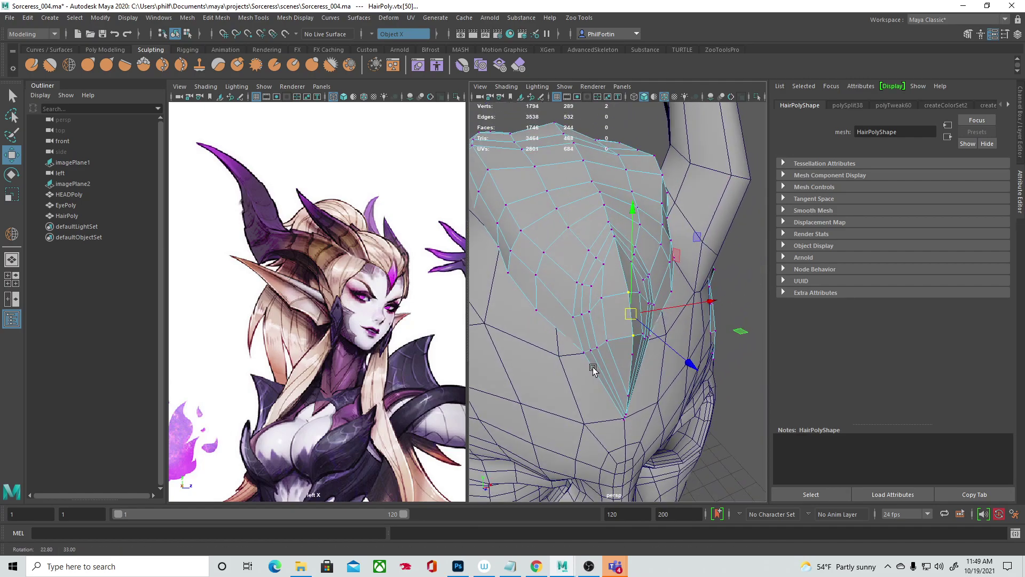
left_click_drag(599, 311, 599, 293, "alt")
Step: Select the edge loop outlining the central hair ridge on both sides and push it back into the surface
key("q")
right_click_drag(561, 271, 576, 251)
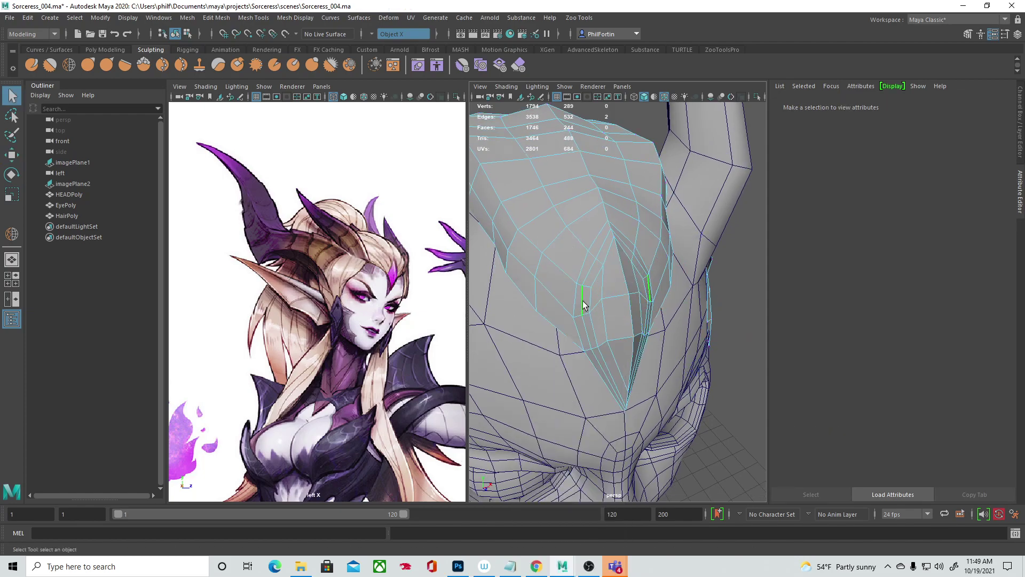
double_click(582, 300)
left_click_drag(582, 300, 625, 336, "alt")
left_click_drag(560, 139, 721, 277, "alt")
key("w")
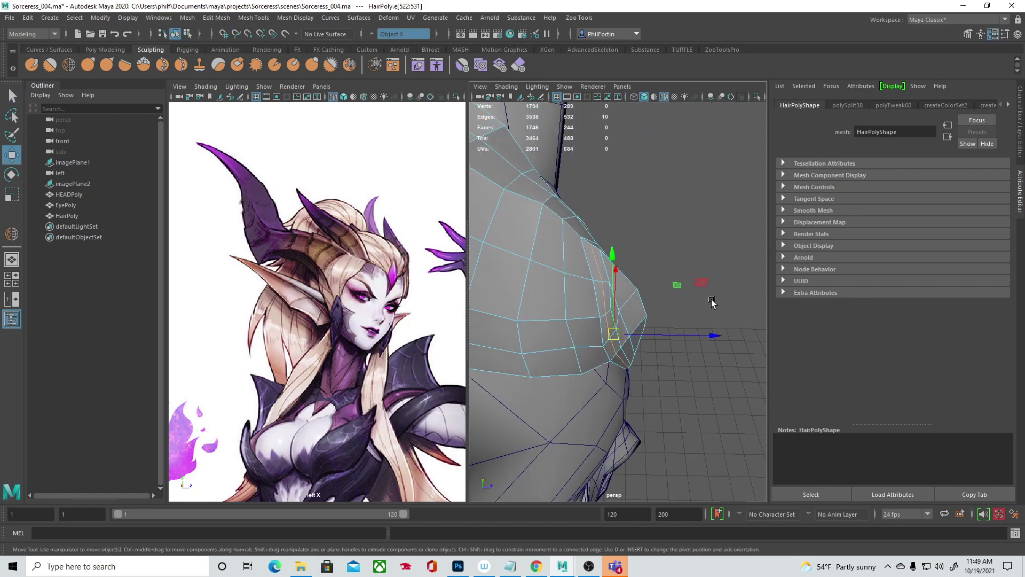
left_click_drag(716, 338, 676, 326)
key("r")
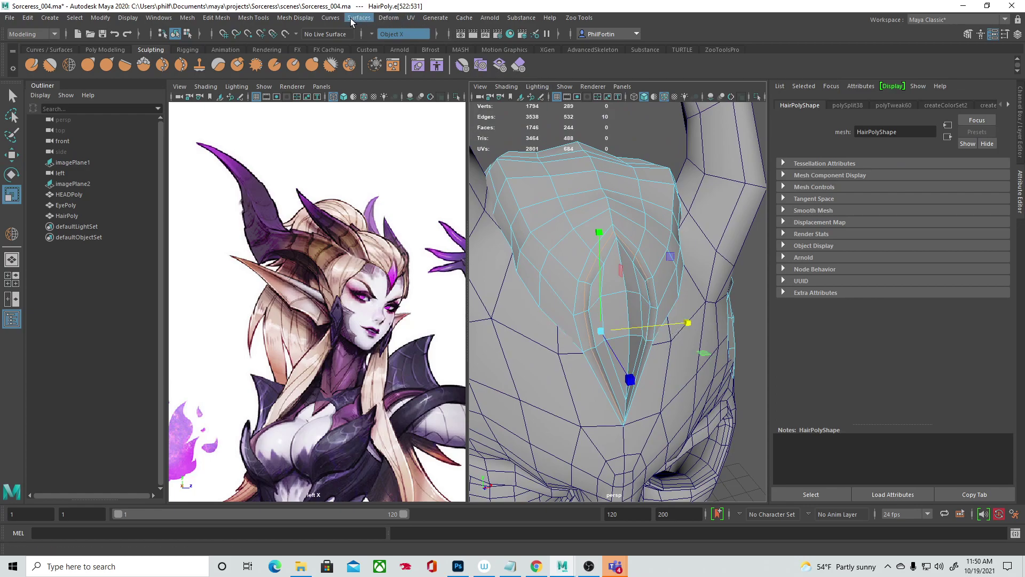
Step: Change the soft/hard edge shading of the selected loop outlining the central hair ridge, then clear the selection
left_click(306, 19)
left_click(319, 106)
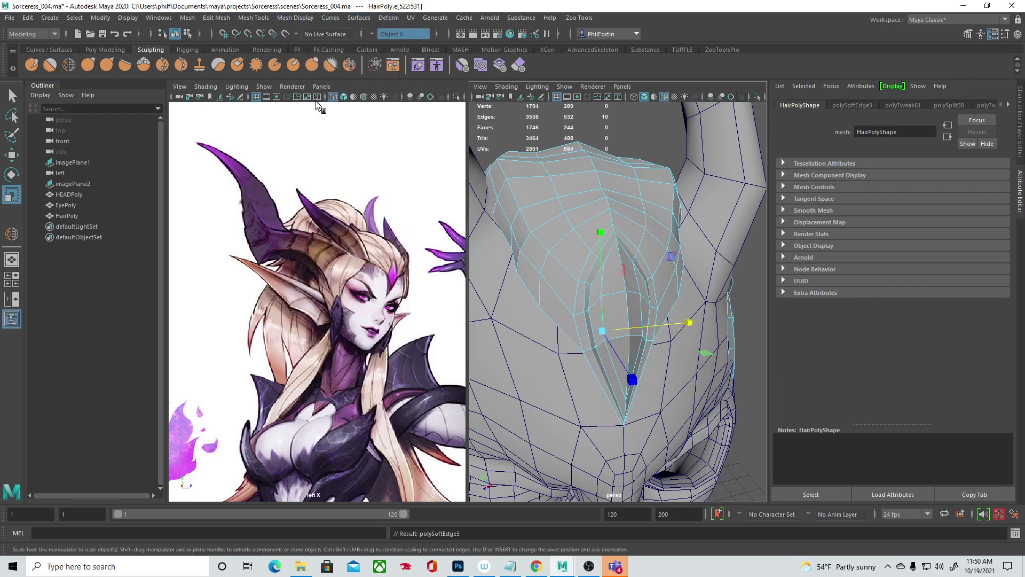
left_click(622, 126)
right_click_drag(664, 208, 644, 207, "alt")
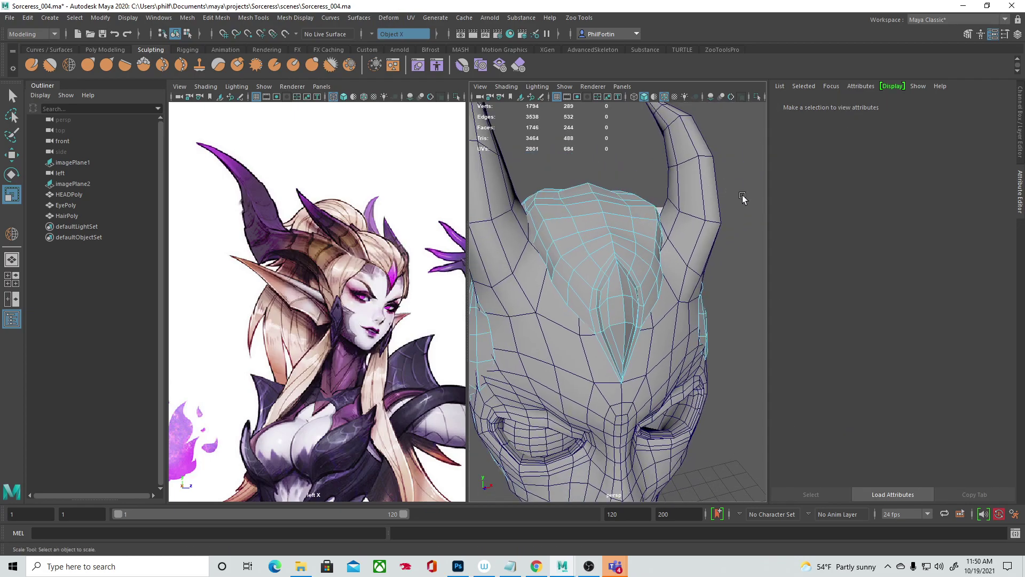
Step: Hide the wireframe overlay in the perspective view, return HairPoly to object mode and deselect it
left_click(664, 98)
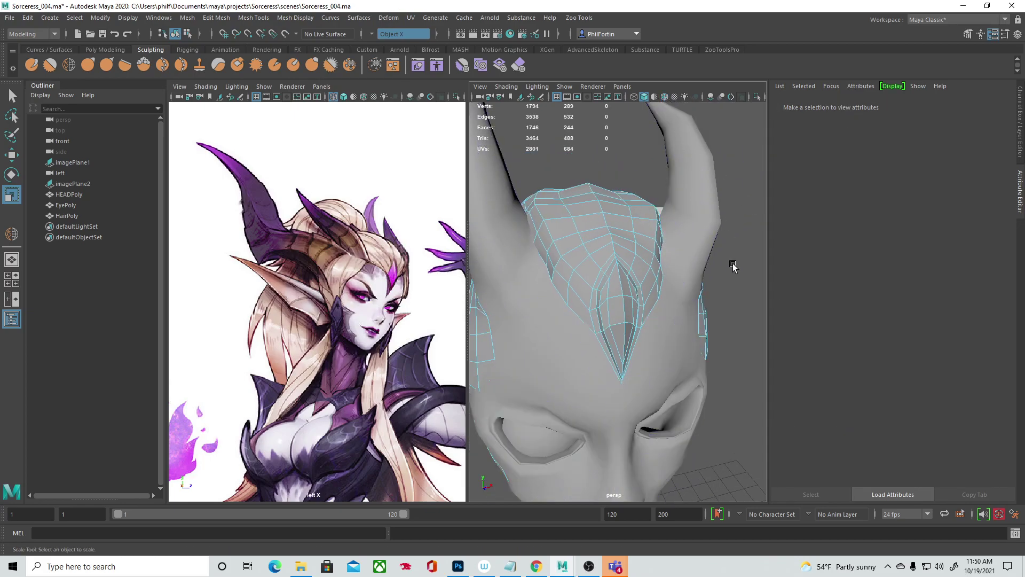
right_click_drag(683, 223, 721, 207)
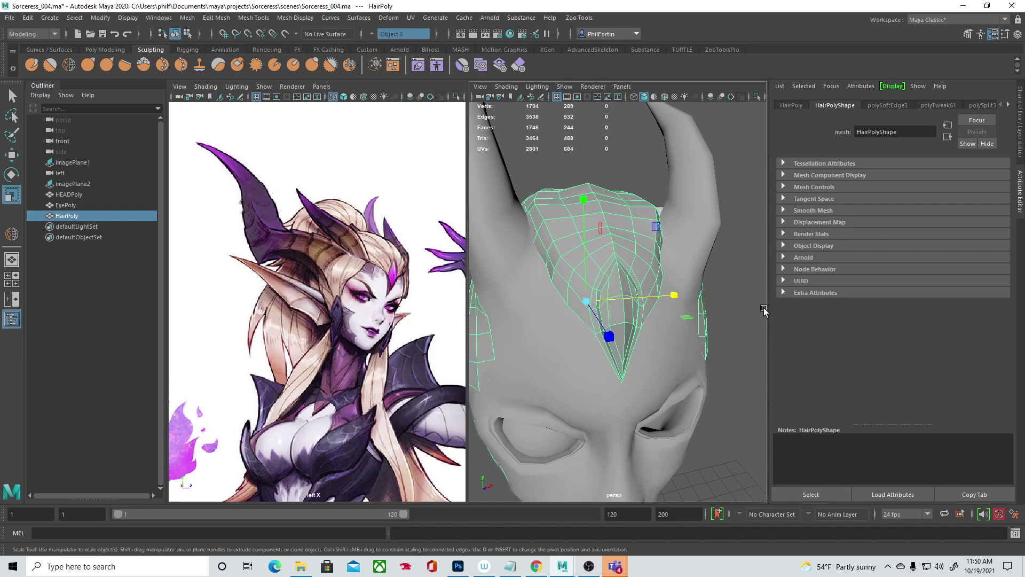
left_click(742, 337)
Step: Examine the shaded head, horns and hair ridge from the front, below and side
mouse_move(700, 348)
left_mouse_down("alt")
mouse_move(738, 347)
mouse_move(652, 313)
mouse_move(613, 320)
mouse_move(700, 331)
left_mouse_up("alt")
right_click_drag(700, 331, 657, 390, "alt")
middle_click_drag(657, 389, 654, 291, "alt")
left_click_drag(654, 291, 692, 308, "alt")
right_click_drag(692, 308, 646, 333, "alt")
left_click_drag(646, 332, 621, 230, "alt")
left_click_drag(638, 308, 526, 331, "alt")
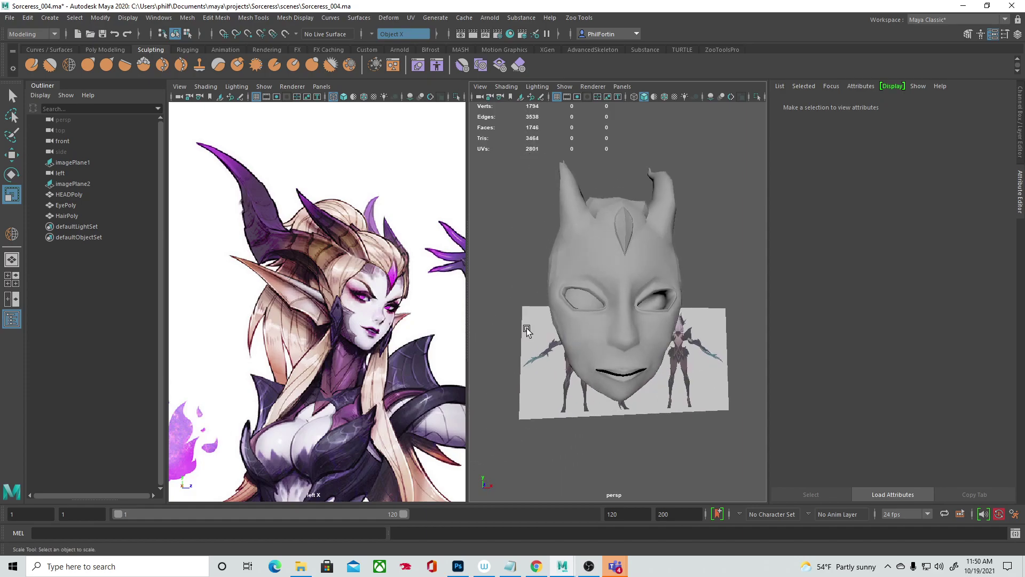
mouse_move(601, 277)
left_mouse_down("alt")
mouse_move(669, 291)
mouse_move(724, 279)
mouse_move(643, 280)
mouse_move(612, 269)
left_mouse_up("alt")
left_click(500, 242)
right_click_drag(612, 269, 583, 279, "alt")
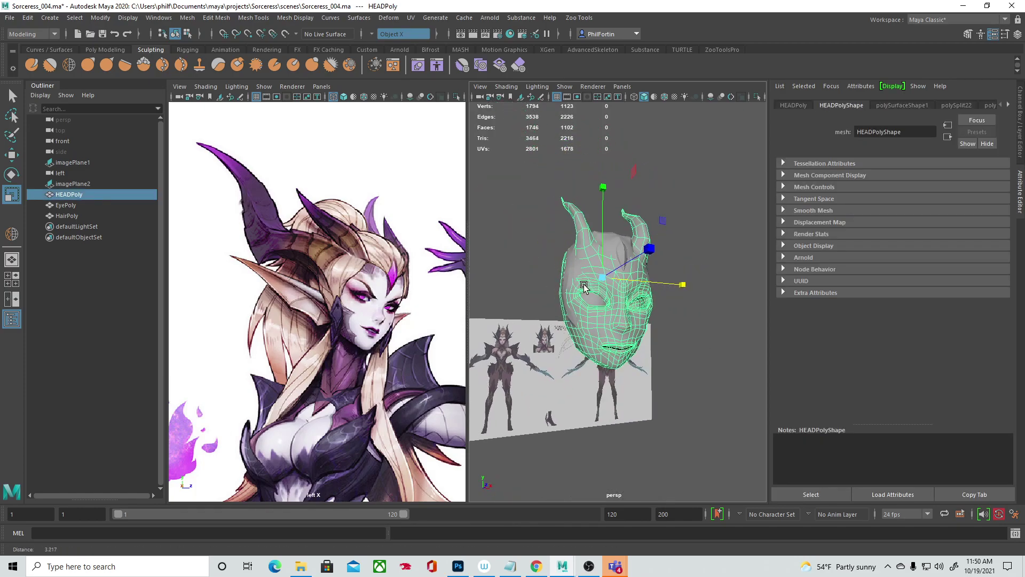
left_click_drag(583, 279, 608, 331, "alt")
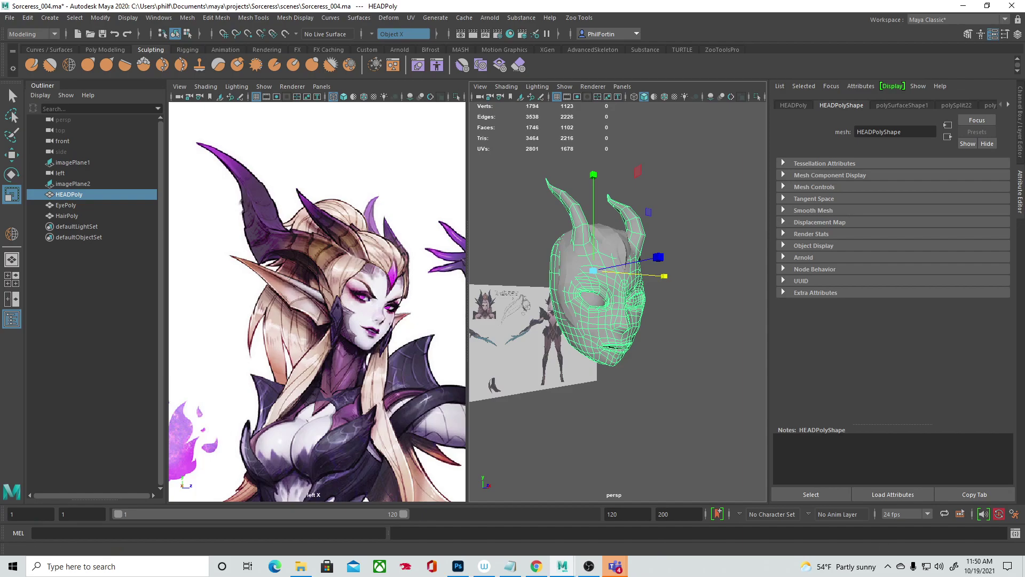
Step: Deselect the head mesh and save the scene
left_click(662, 355)
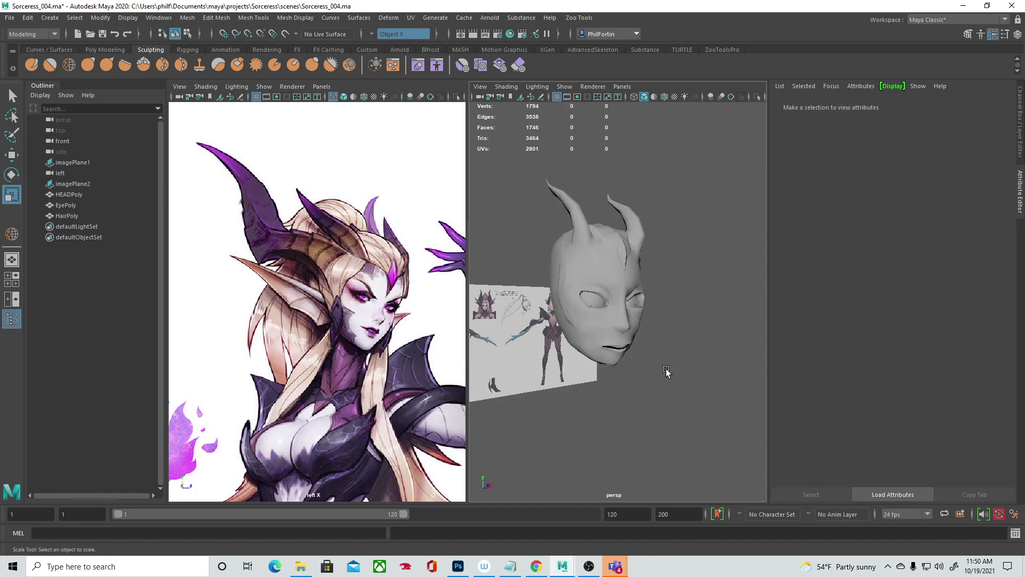
key("ctrl+s")
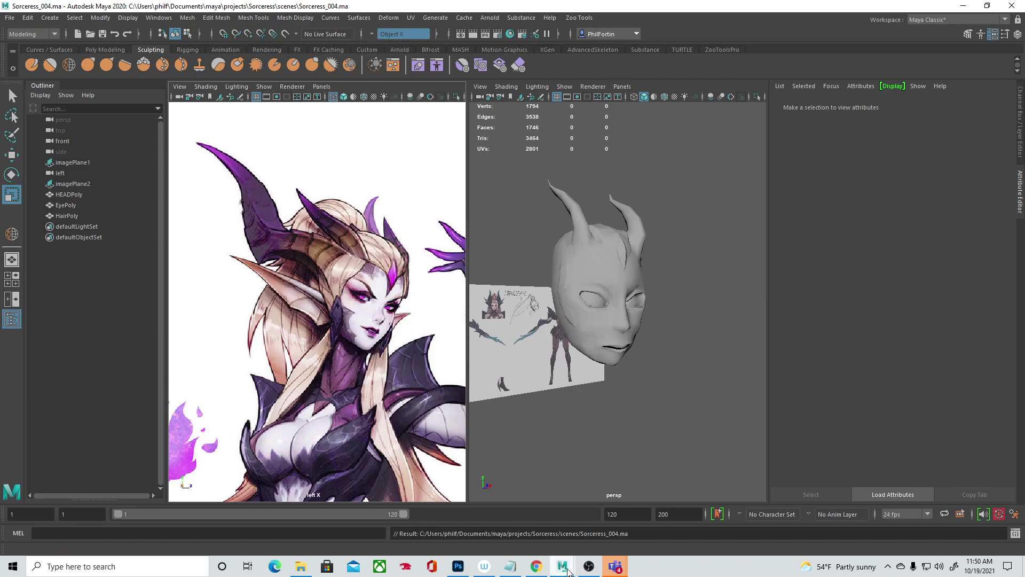
left_click(540, 568)
left_click(540, 568)
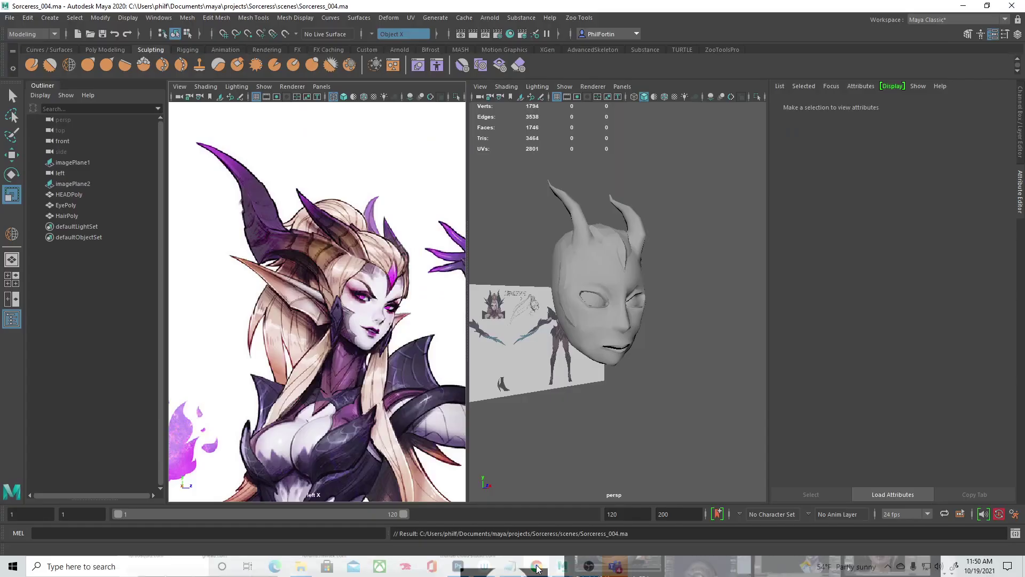
left_click(588, 567)
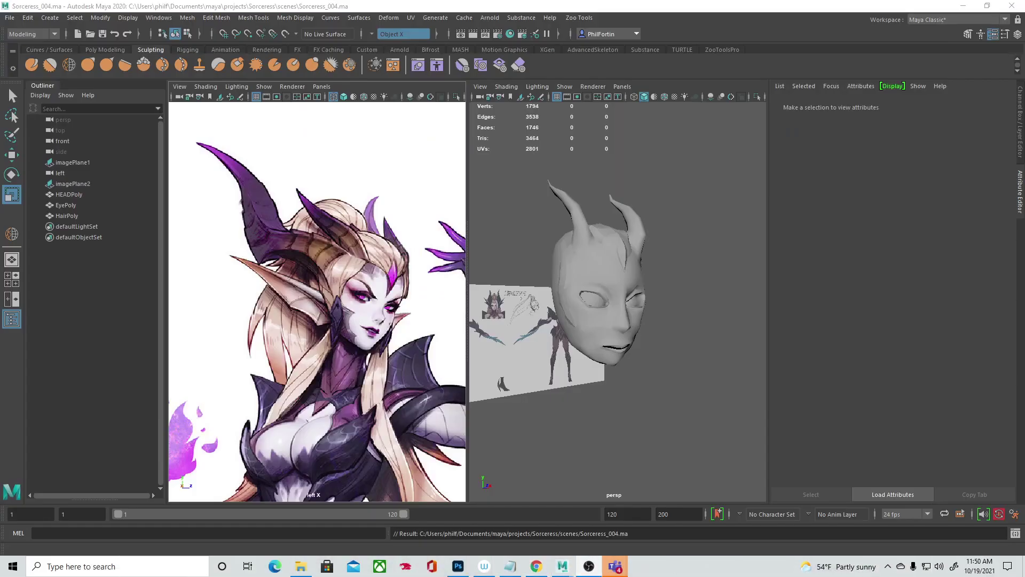